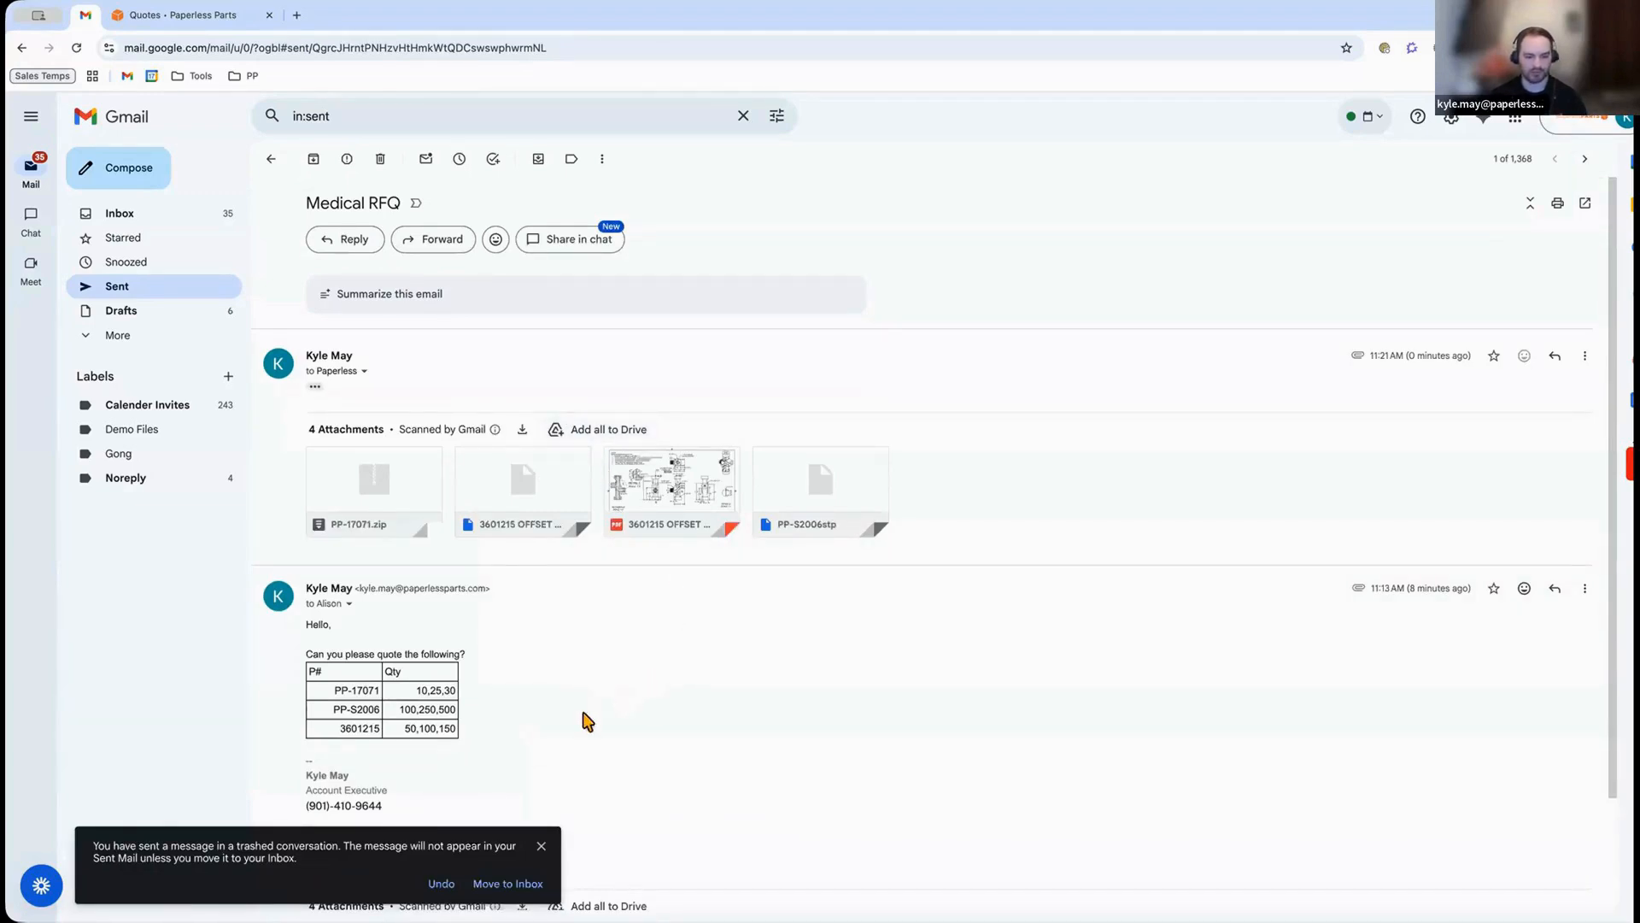
Switch to the quoting app and open the draft quote 13462 created from the Medical RFQ email.
click(541, 846)
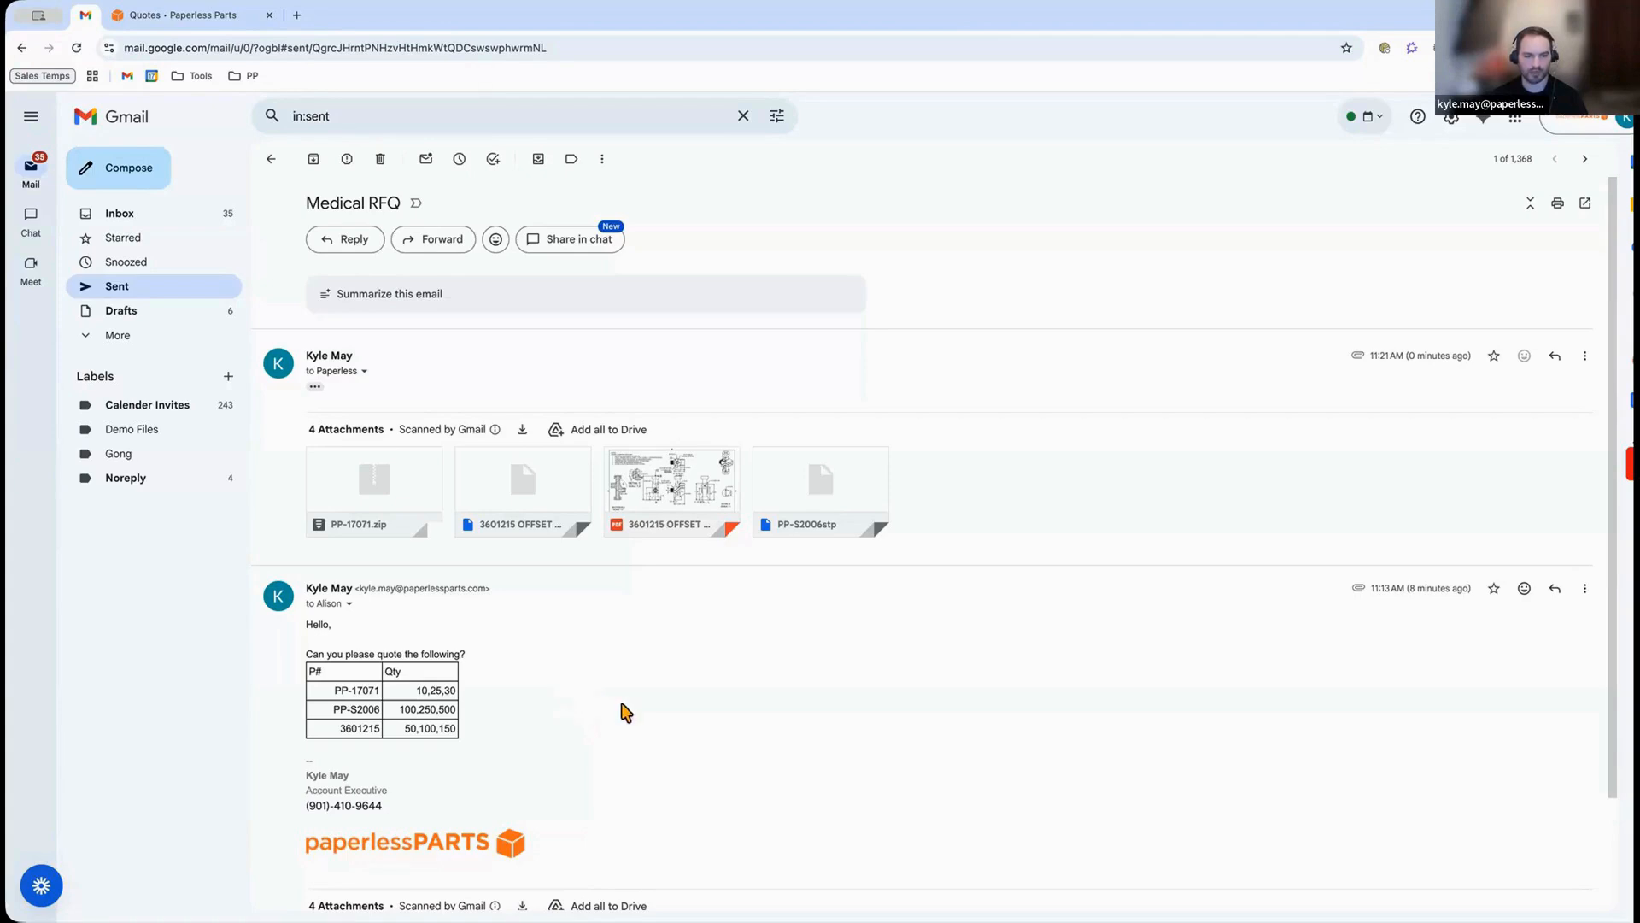
click(173, 17)
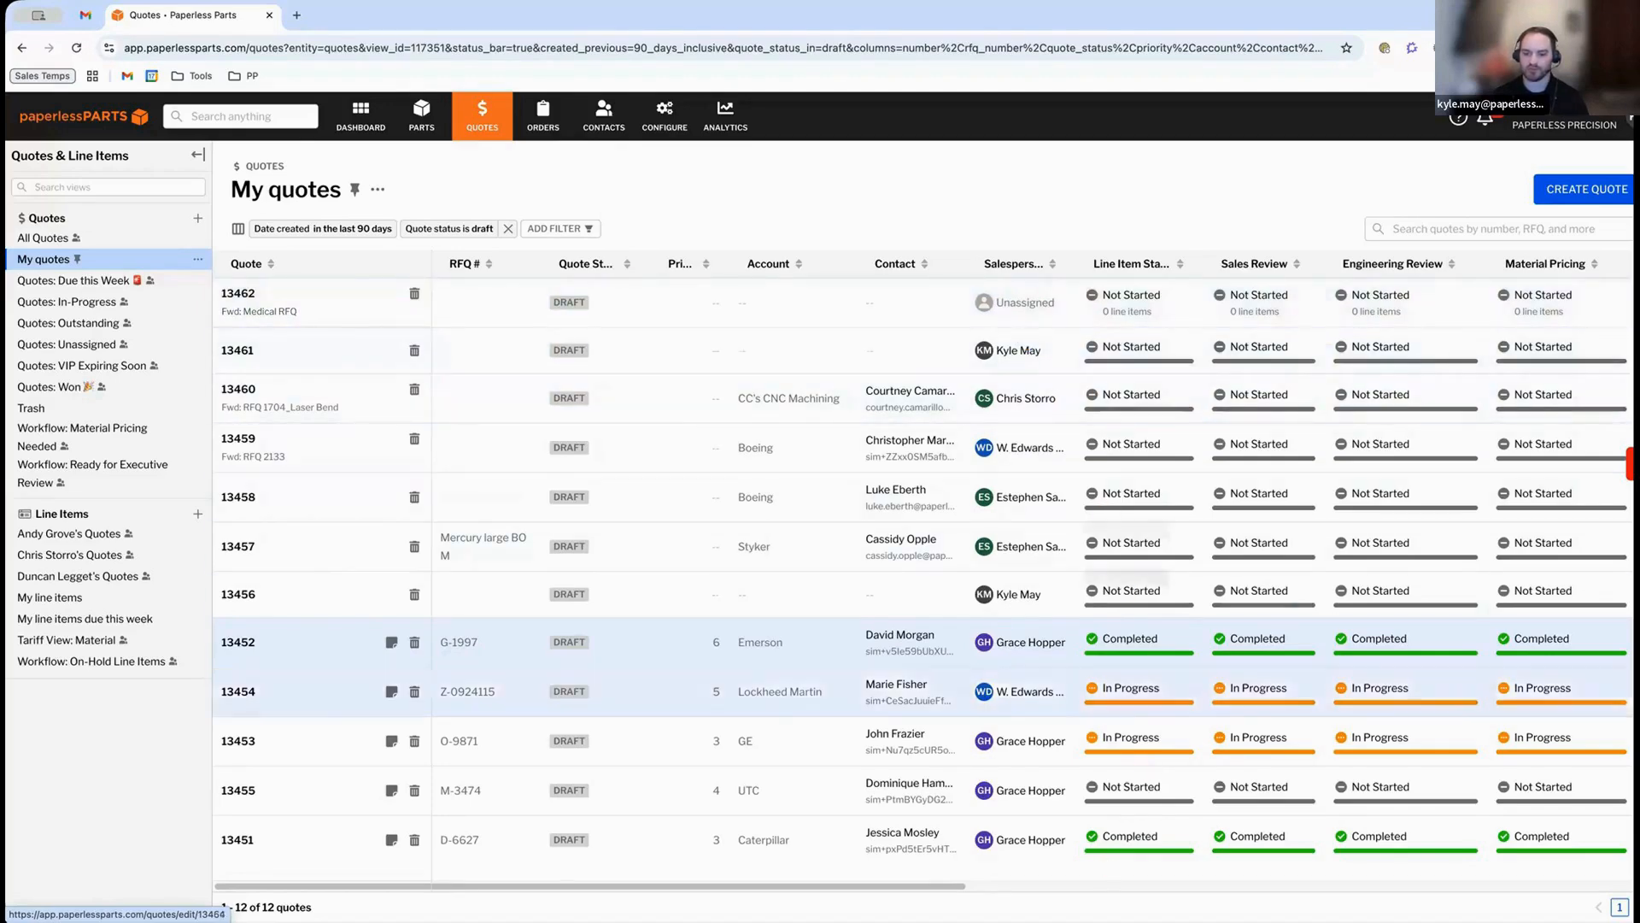
scroll(1049, 824, right, 5)
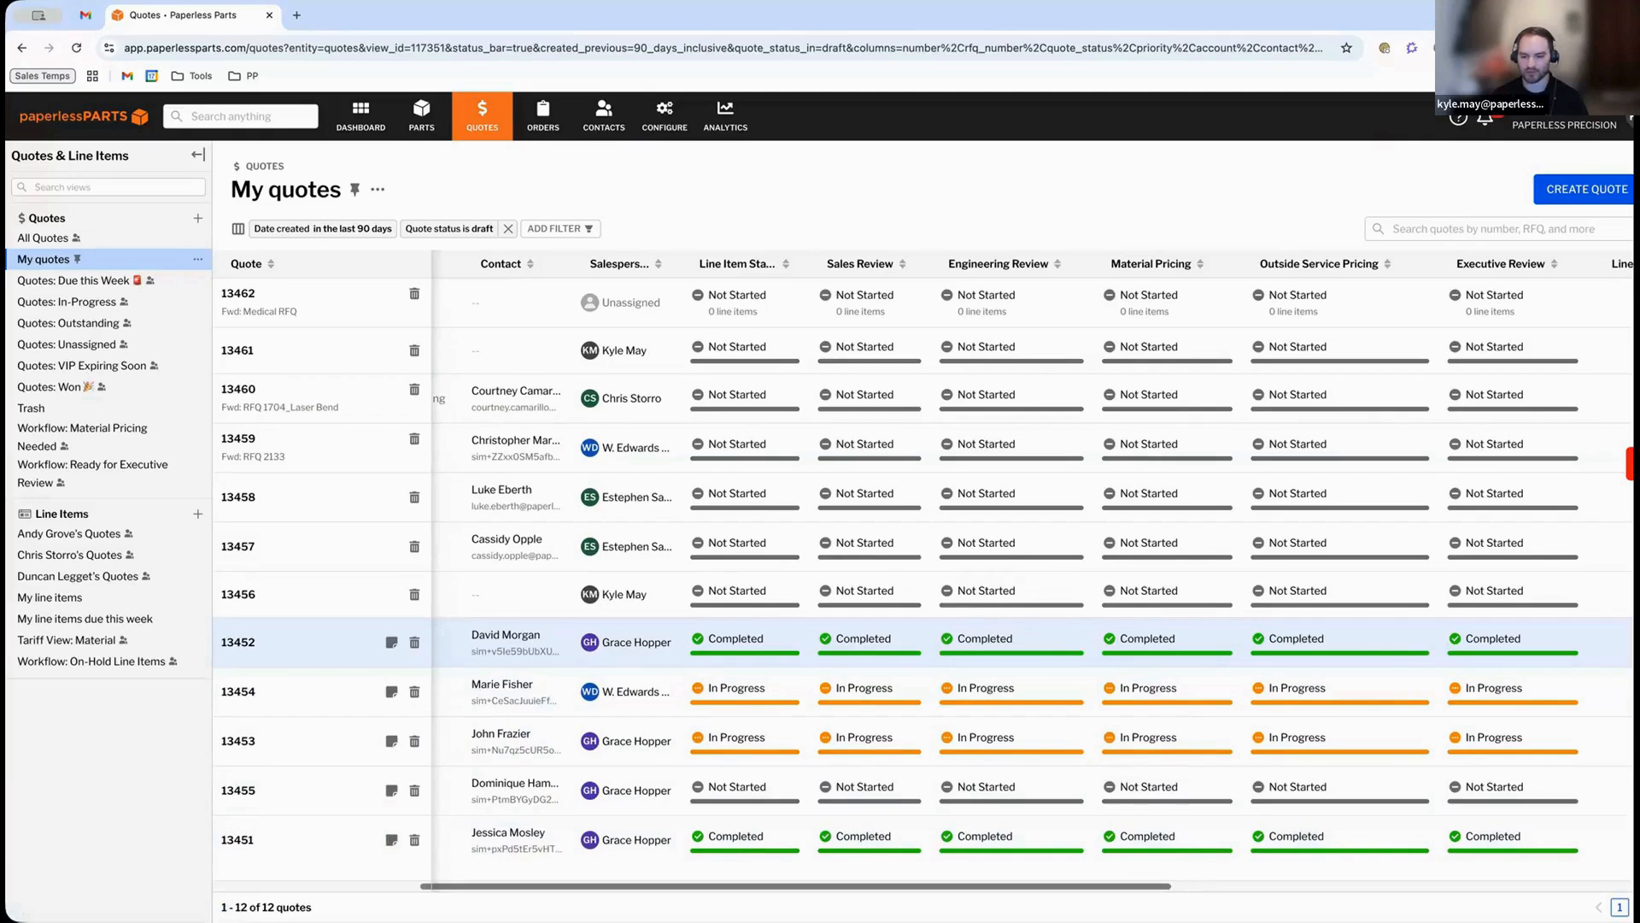
scroll(776, 868, left, 10)
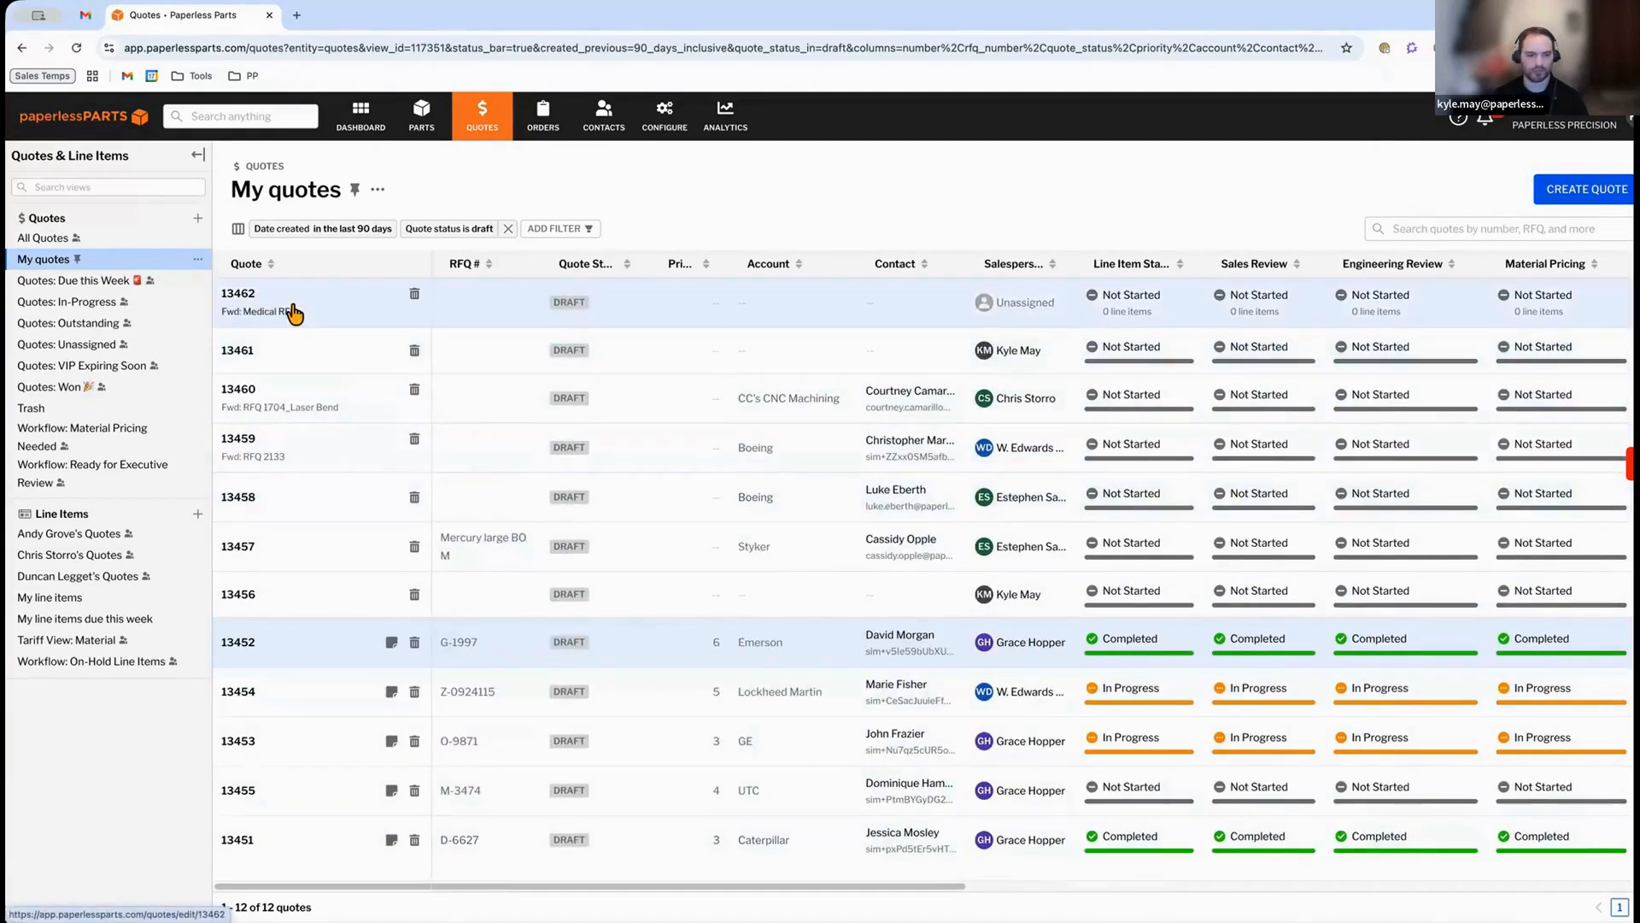
click(293, 309)
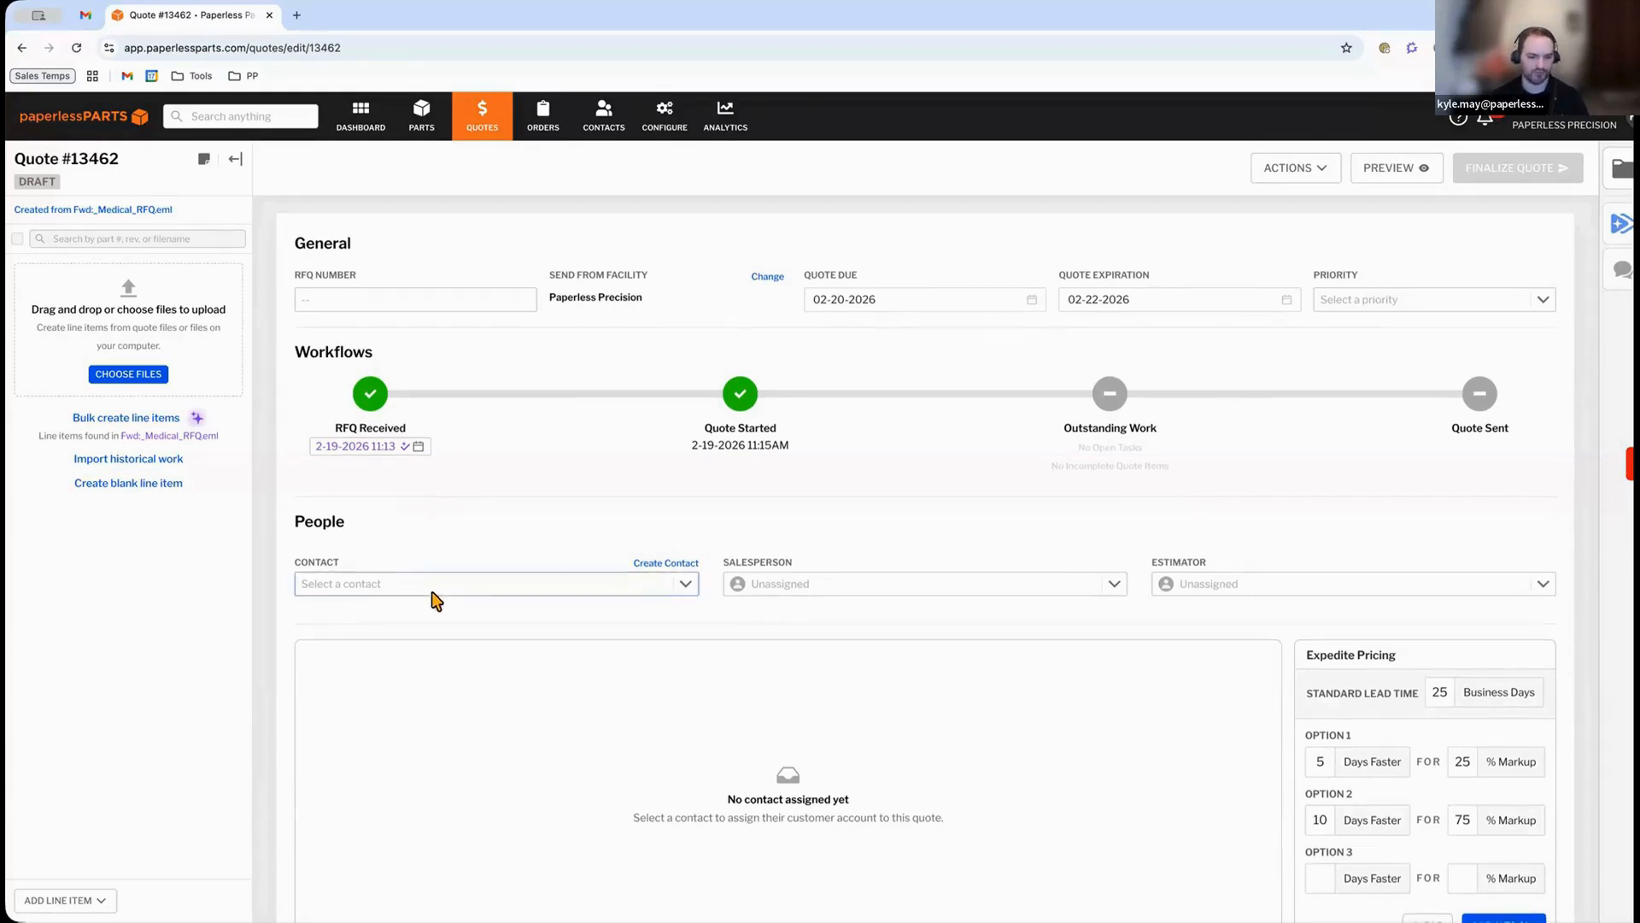
Assign the Styker buyer as the quote's contact.
scroll(455, 564, down, 1)
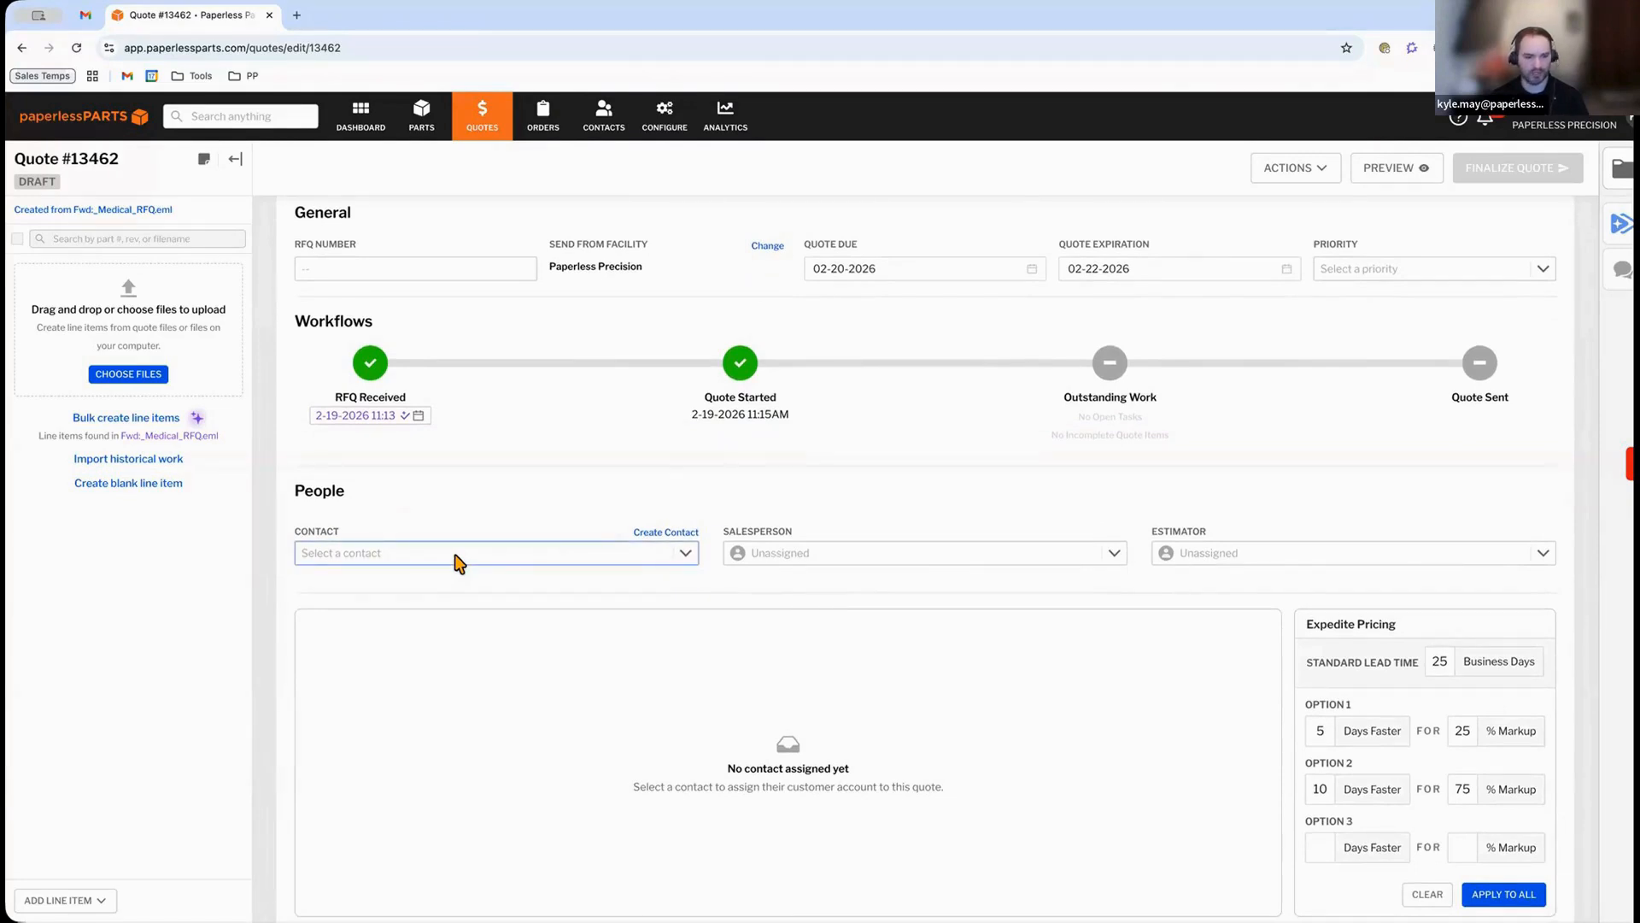
click(402, 553)
click(649, 646)
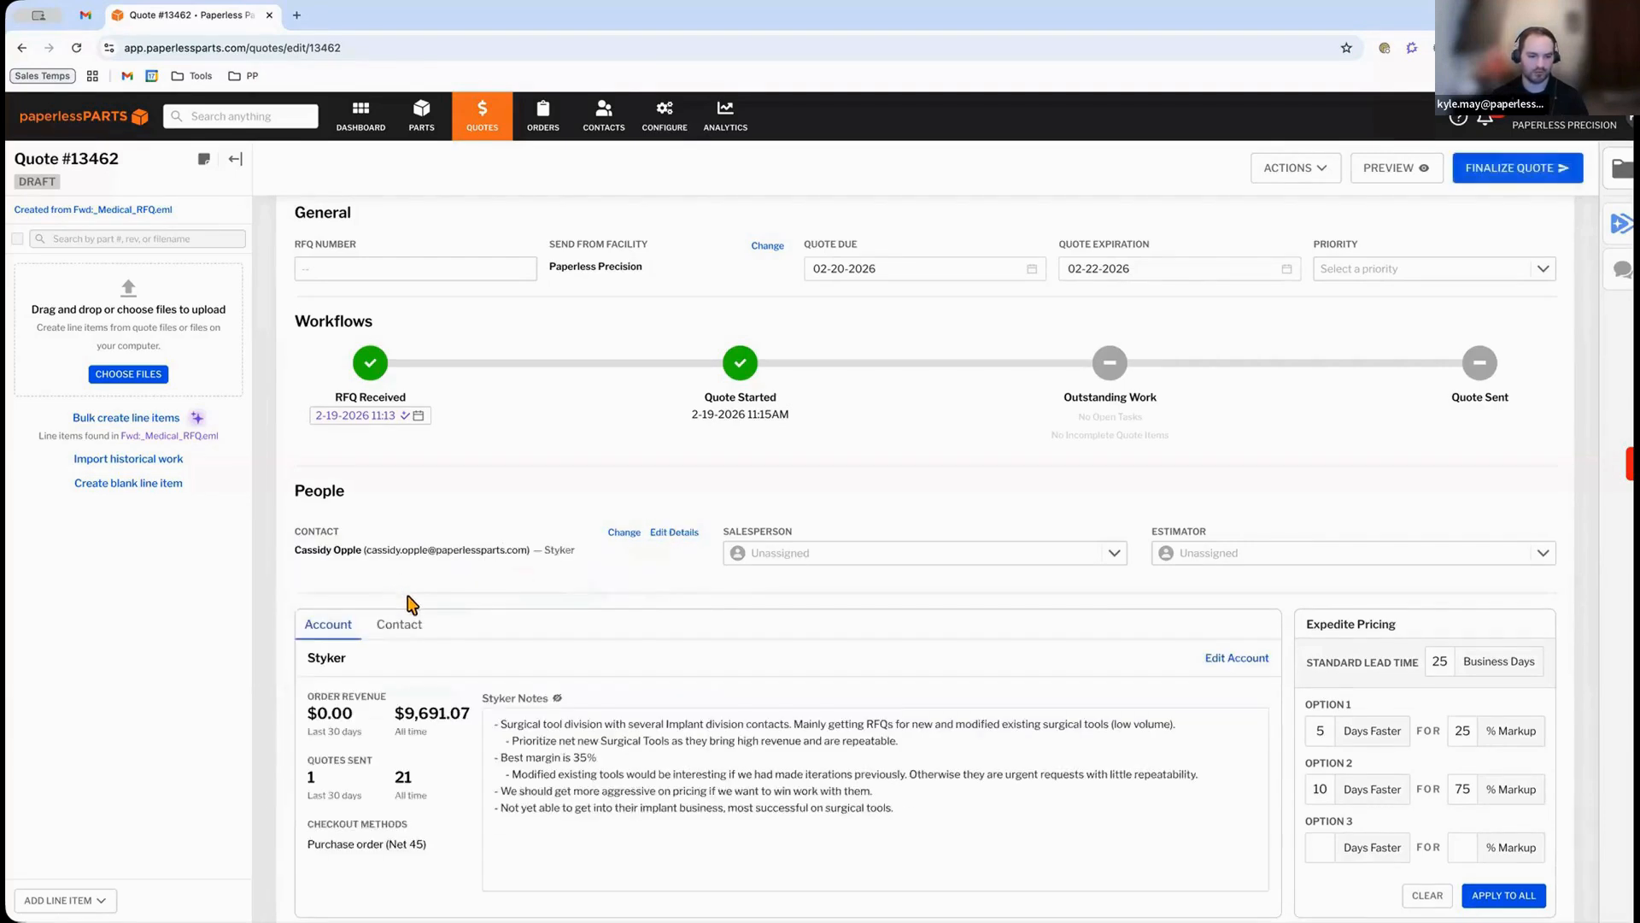
Review the Styker account notes, the contact's notes and the quote files.
scroll(395, 632, down, 1)
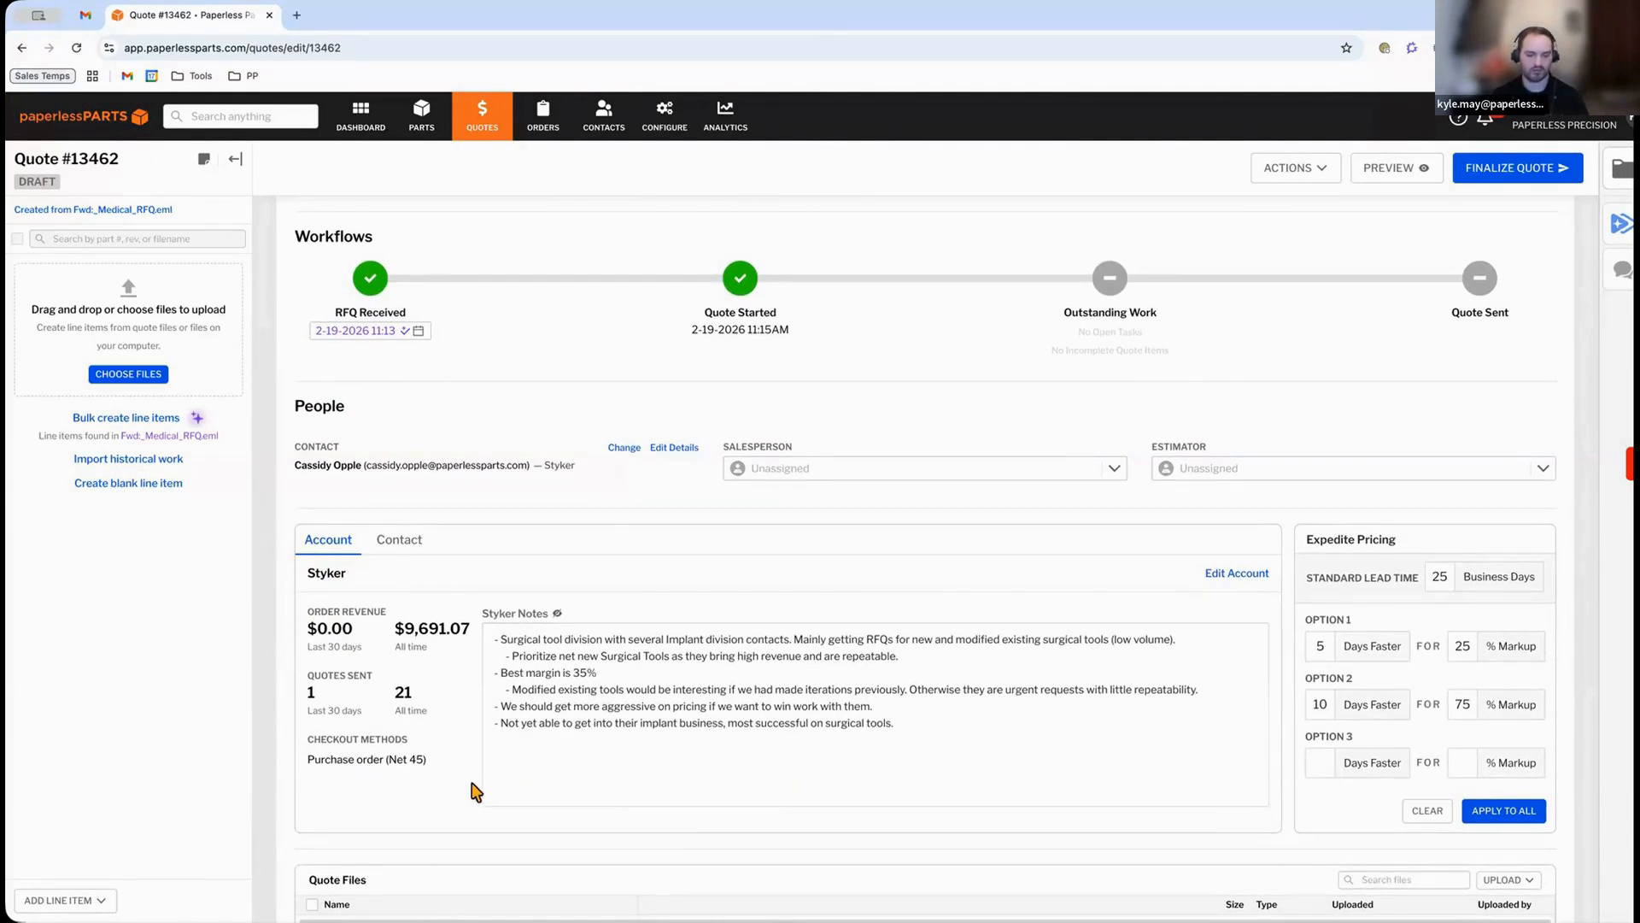
scroll(475, 756, down, 1)
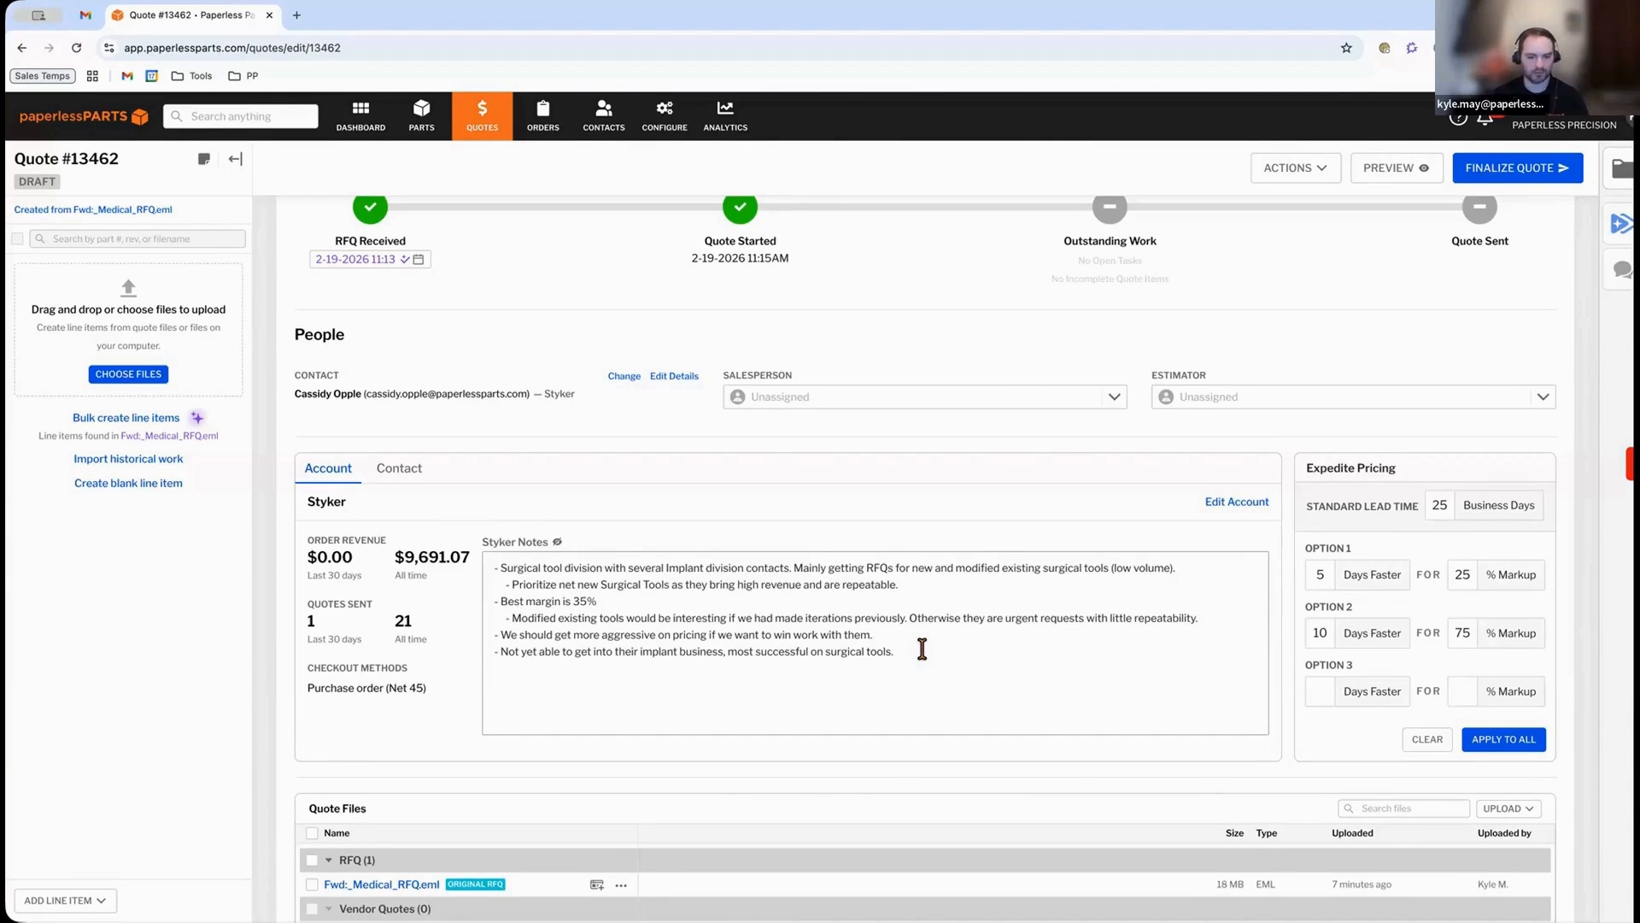
click(398, 469)
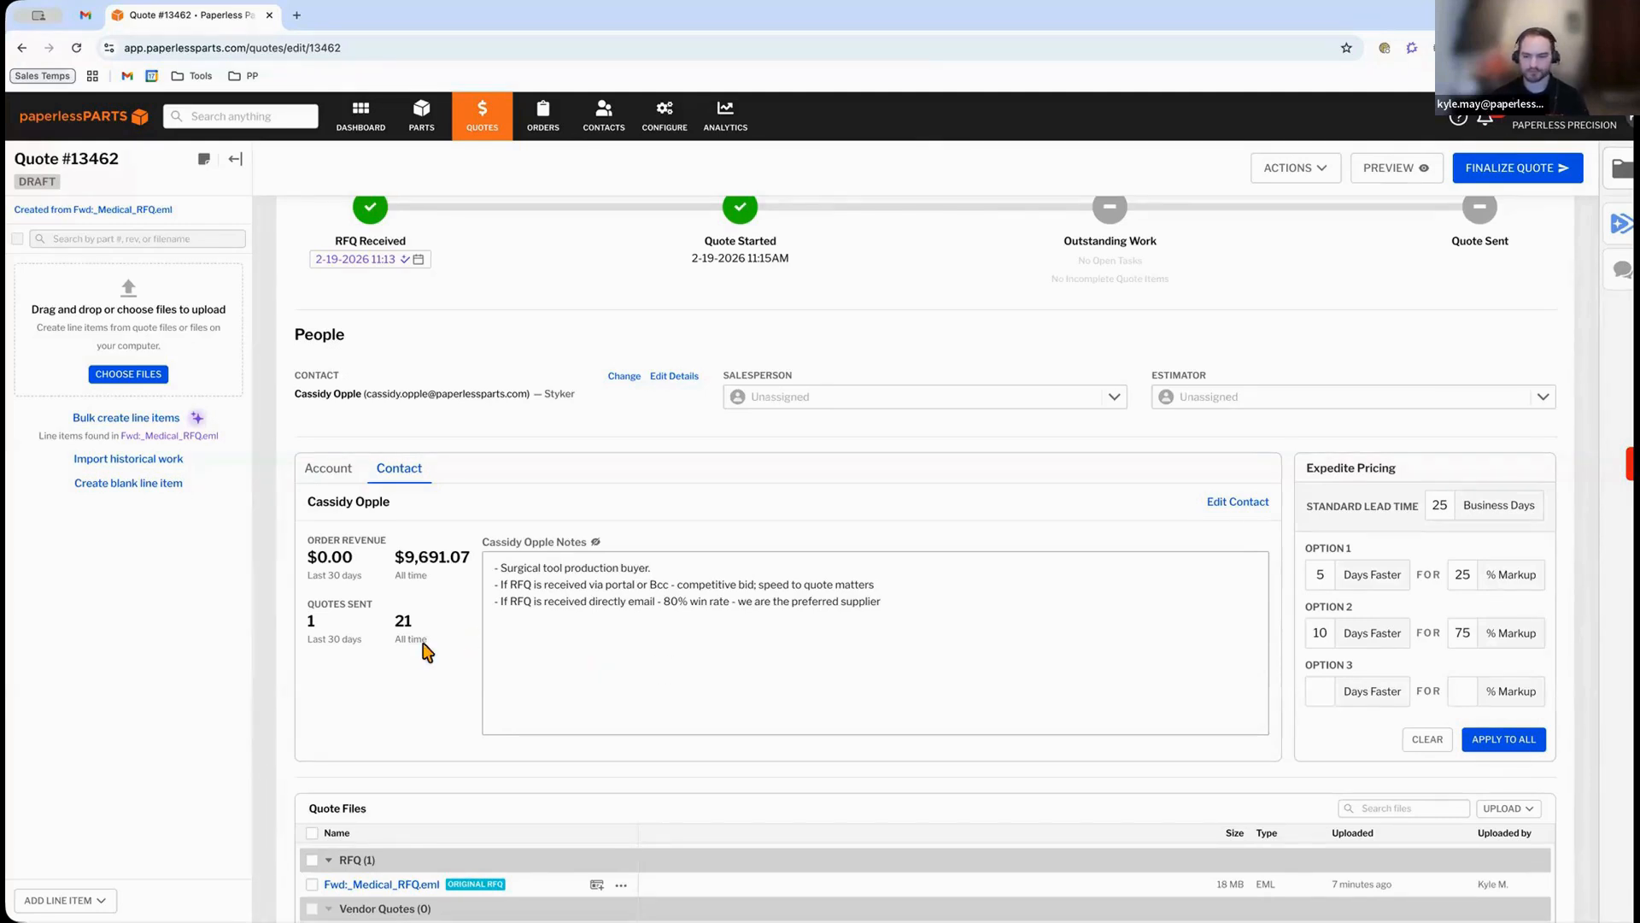
scroll(393, 651, down, 2)
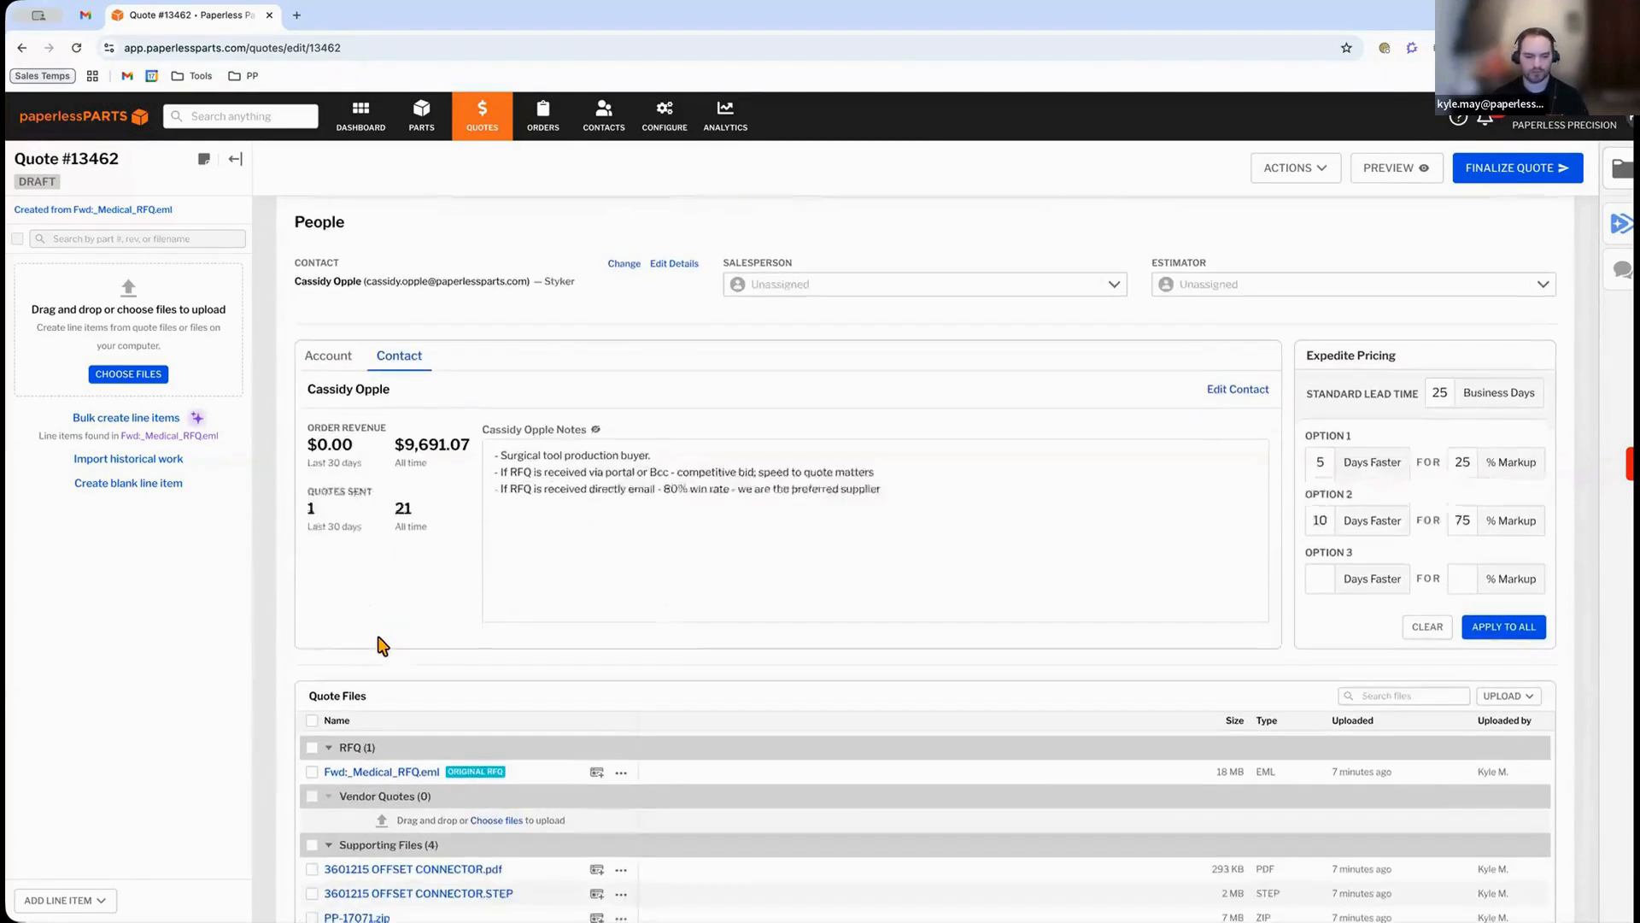
scroll(334, 640, down, 2)
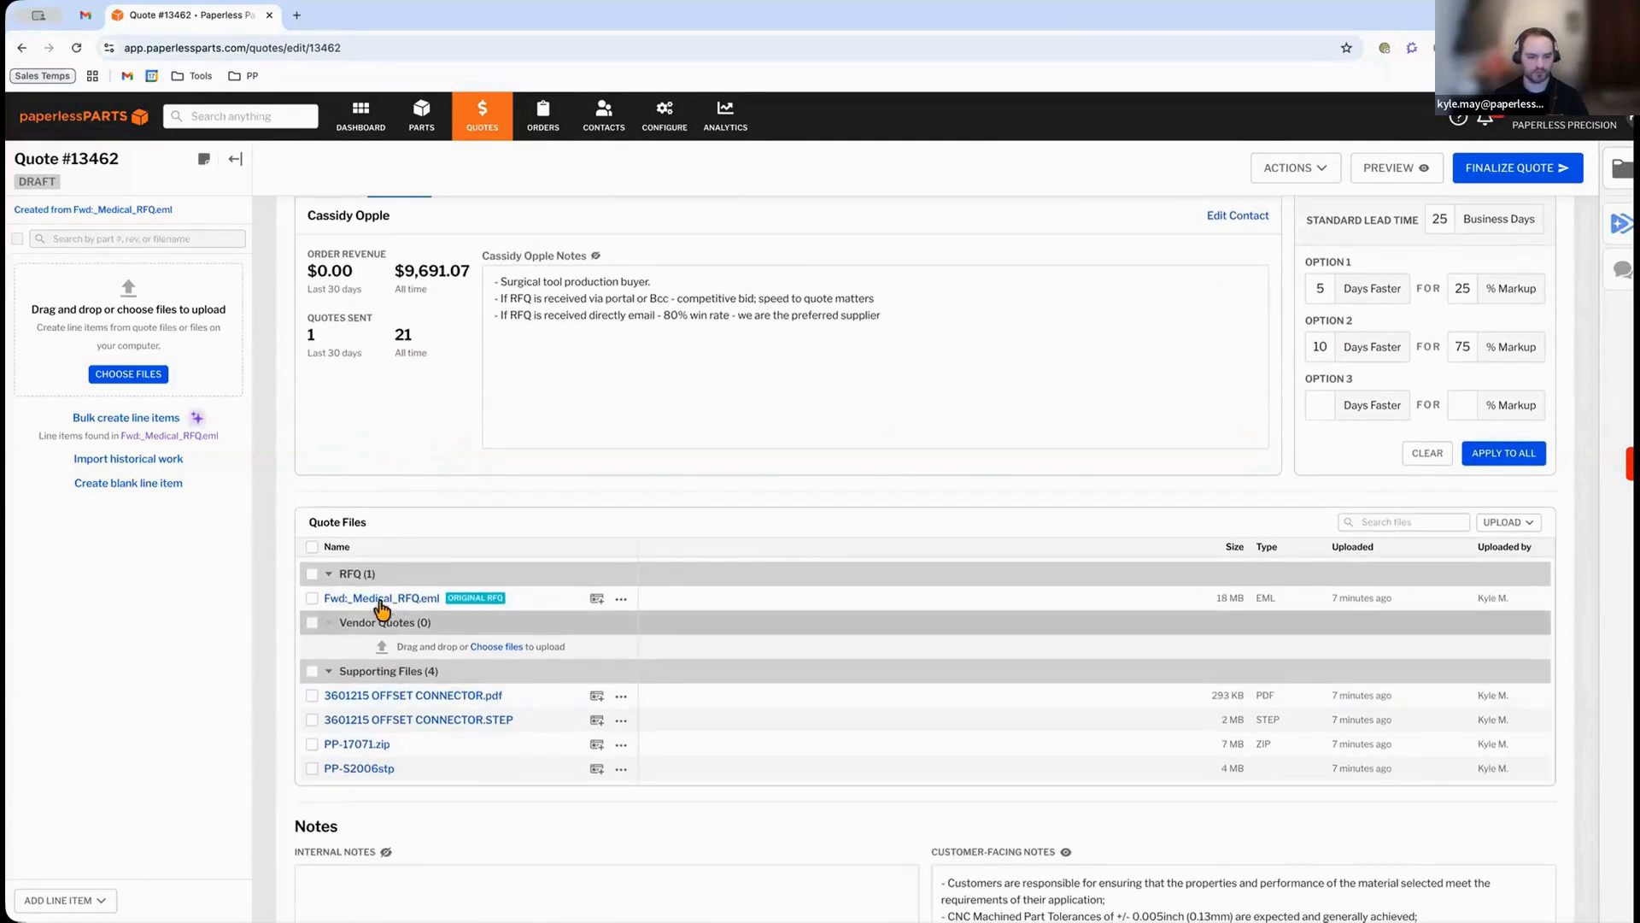
mouse_move(380, 601)
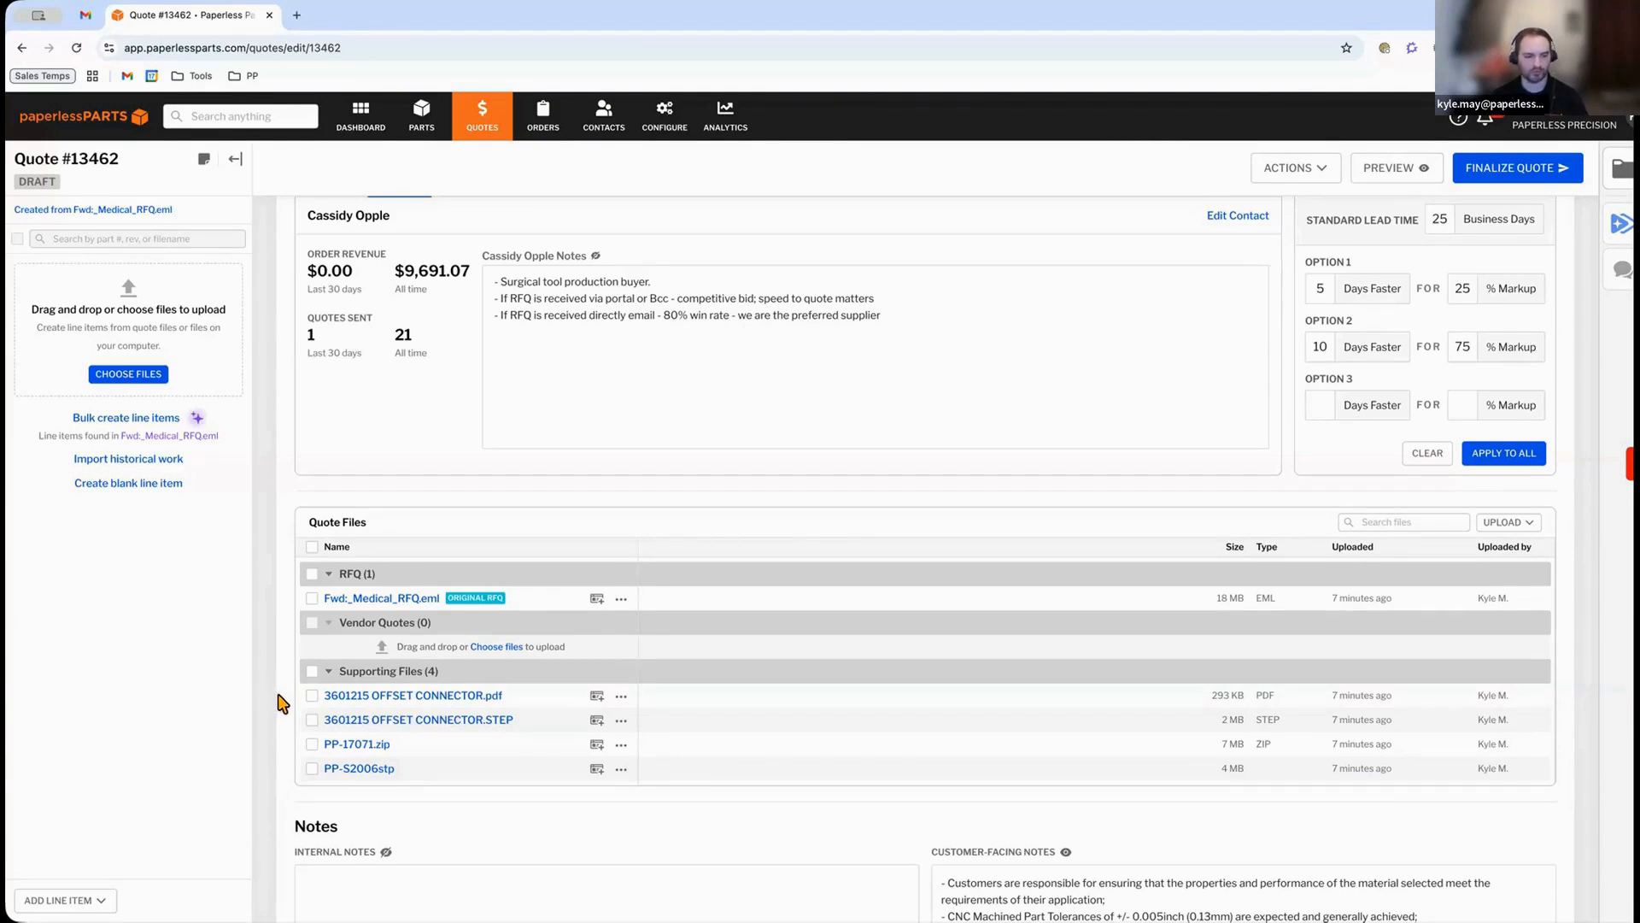
Bulk create the autofilled line items PP-17071, PP-S2006 and 3601215, then add the matching quote files to them.
click(149, 423)
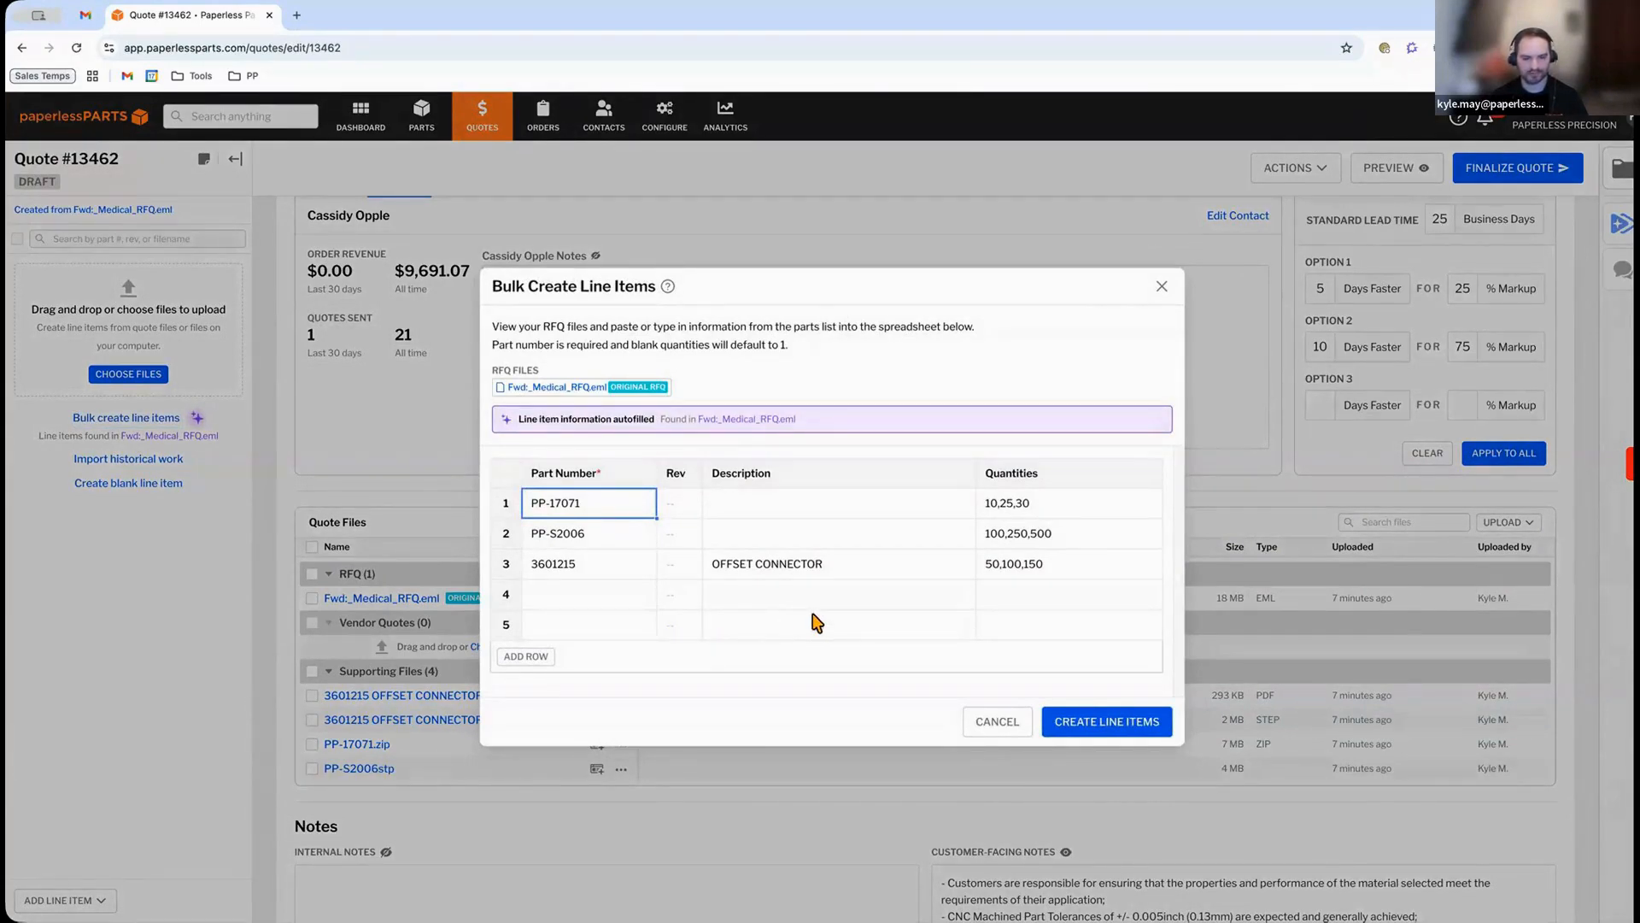
click(1073, 710)
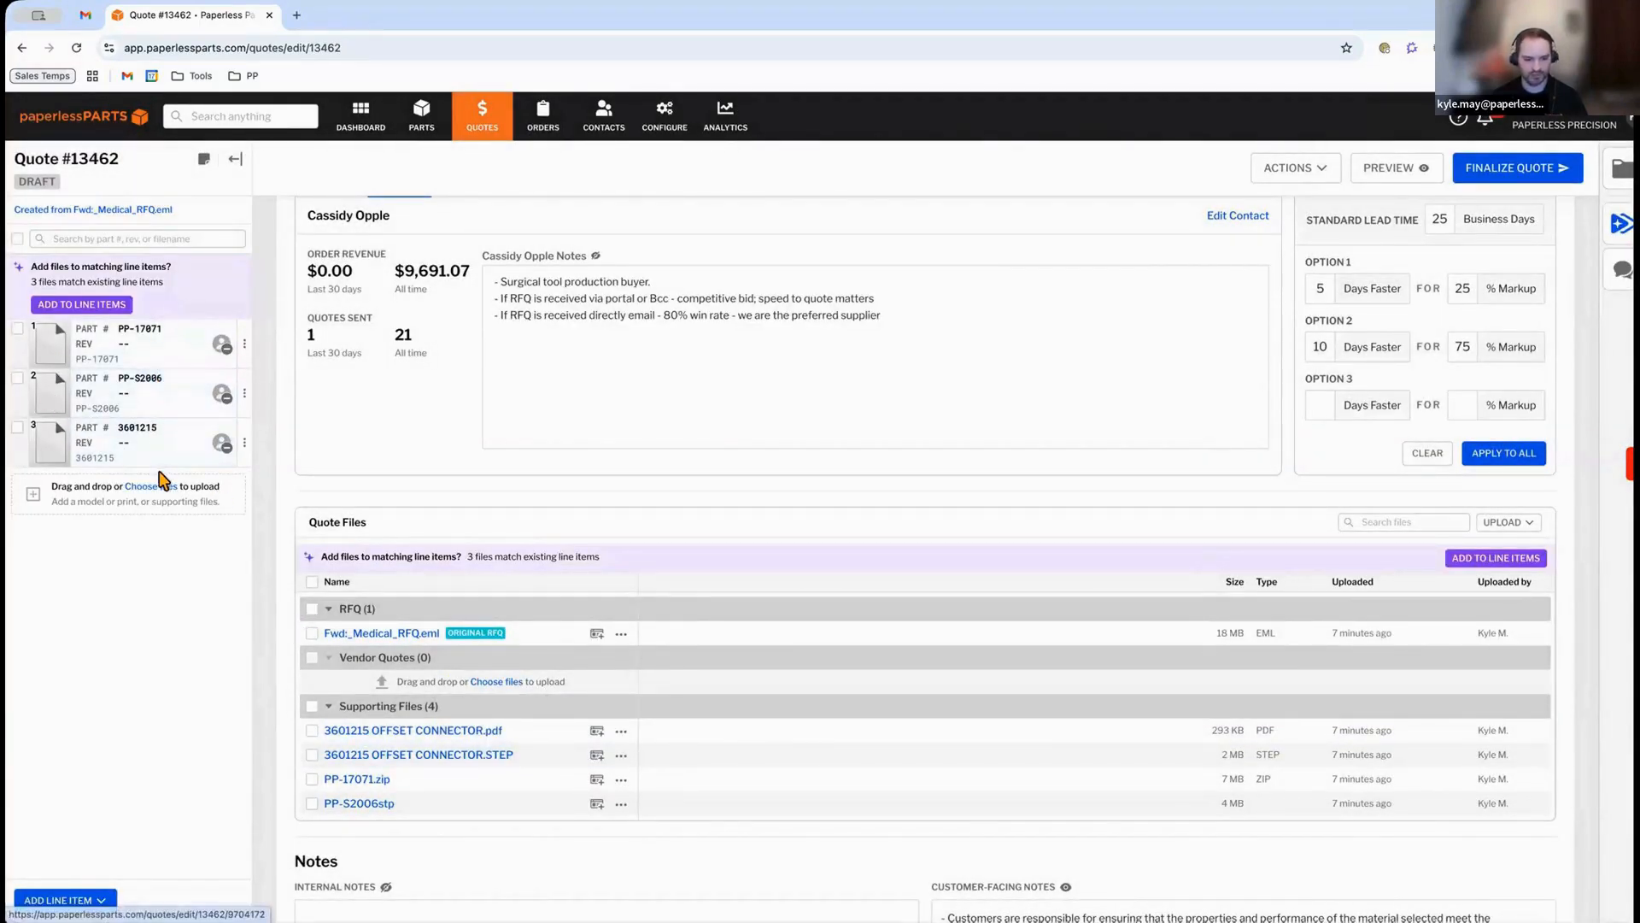
click(63, 305)
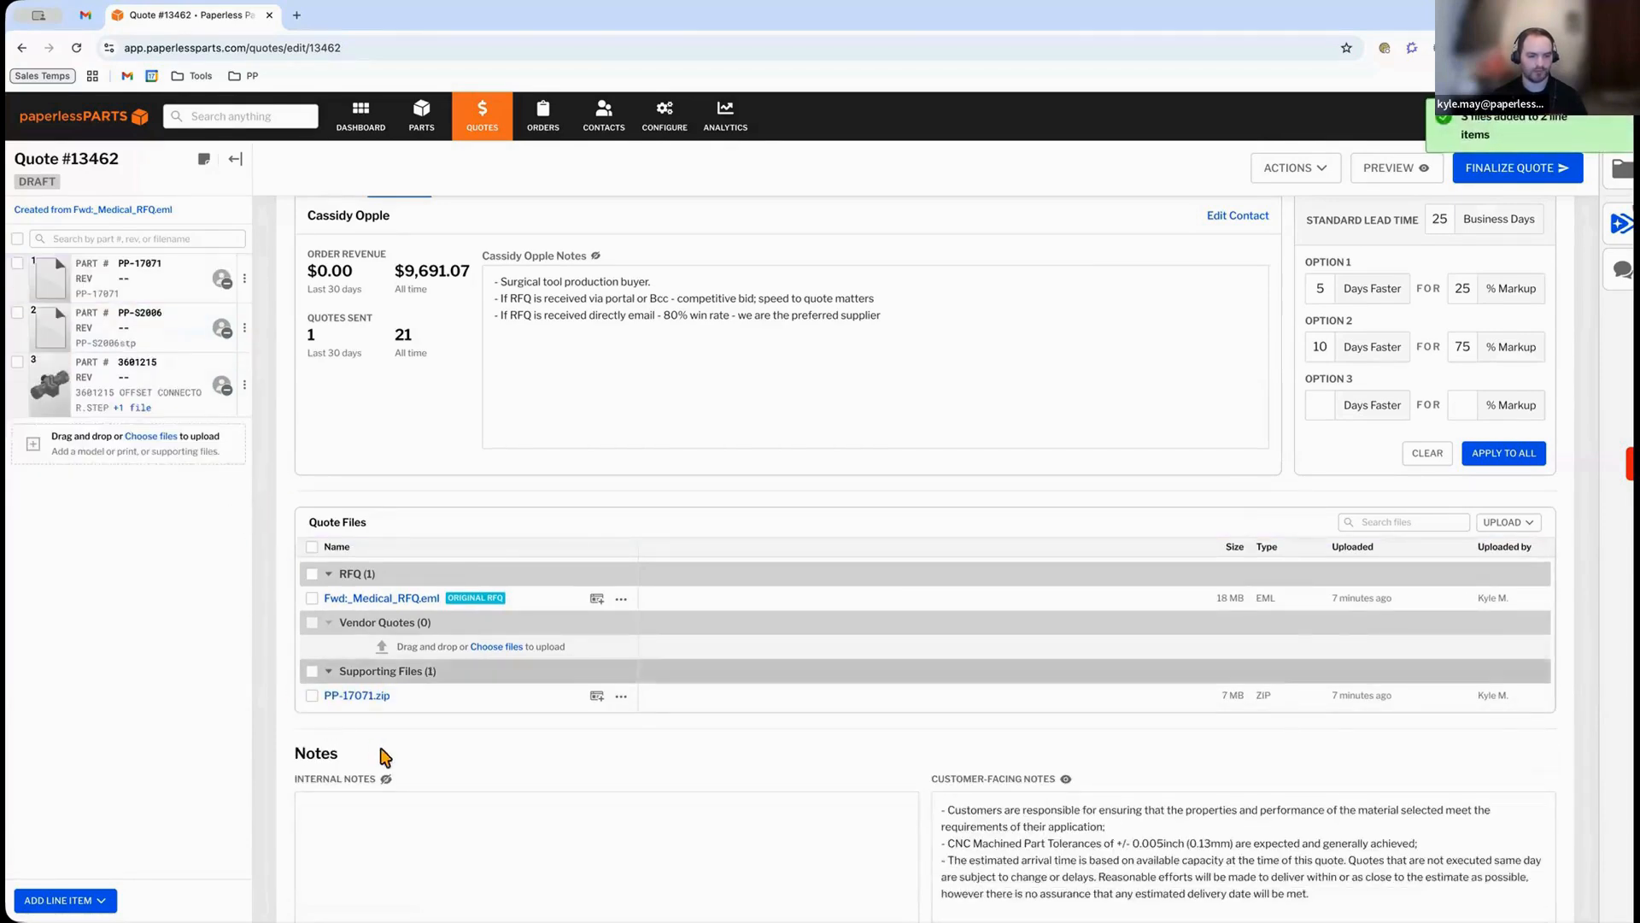
Unzip the PP-17071.zip supporting file into the quote files.
mouse_move(363, 694)
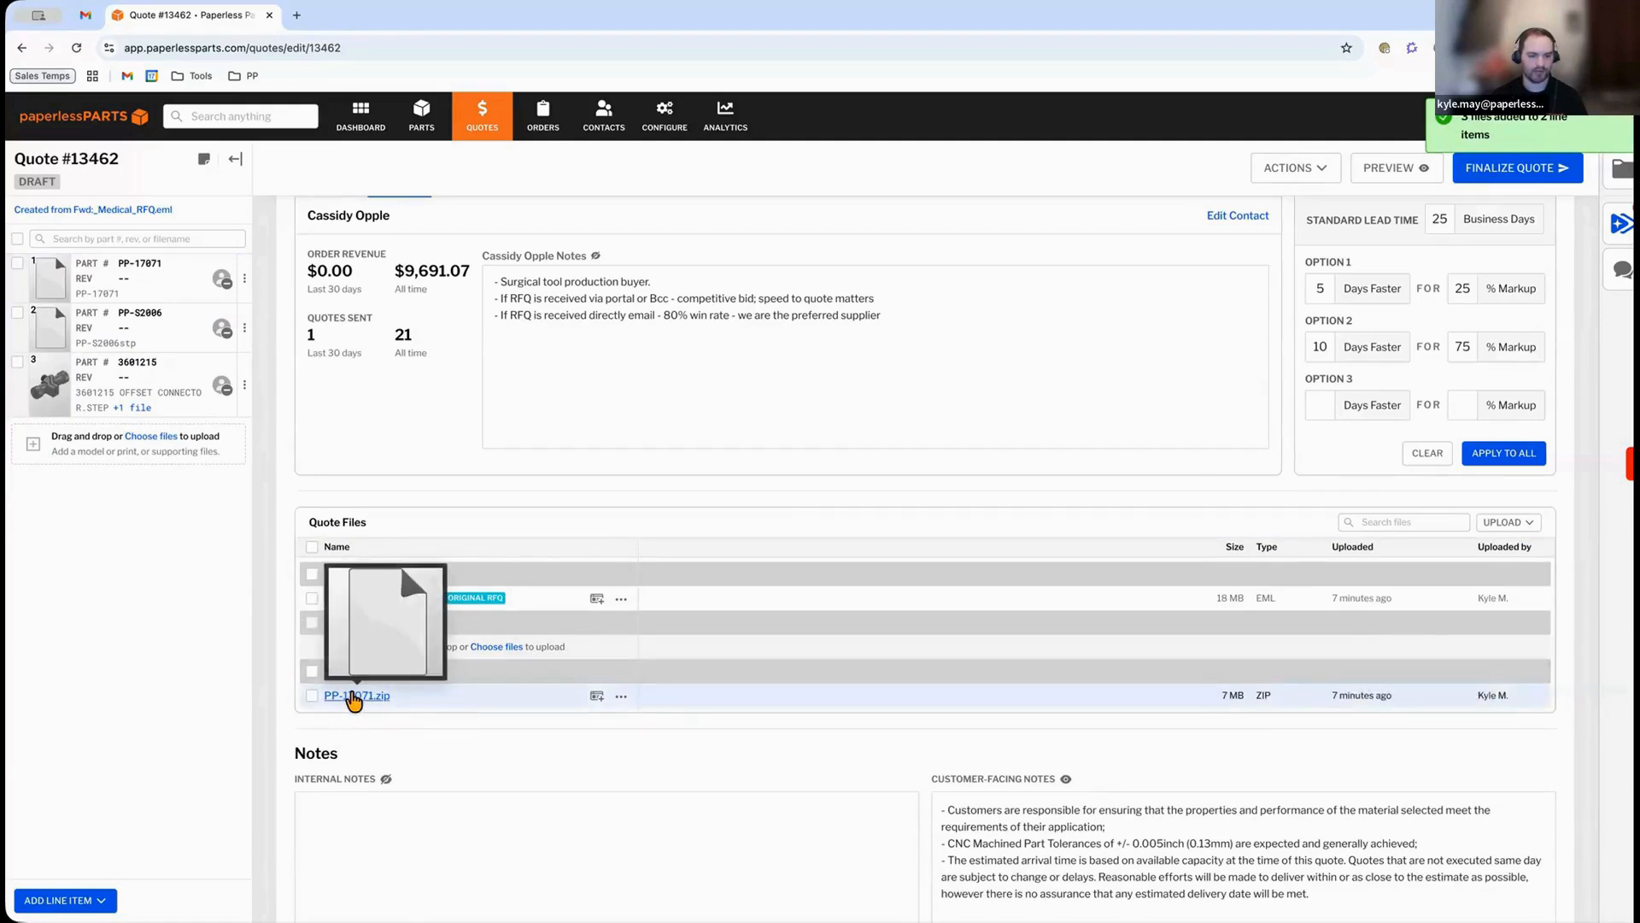
click(354, 695)
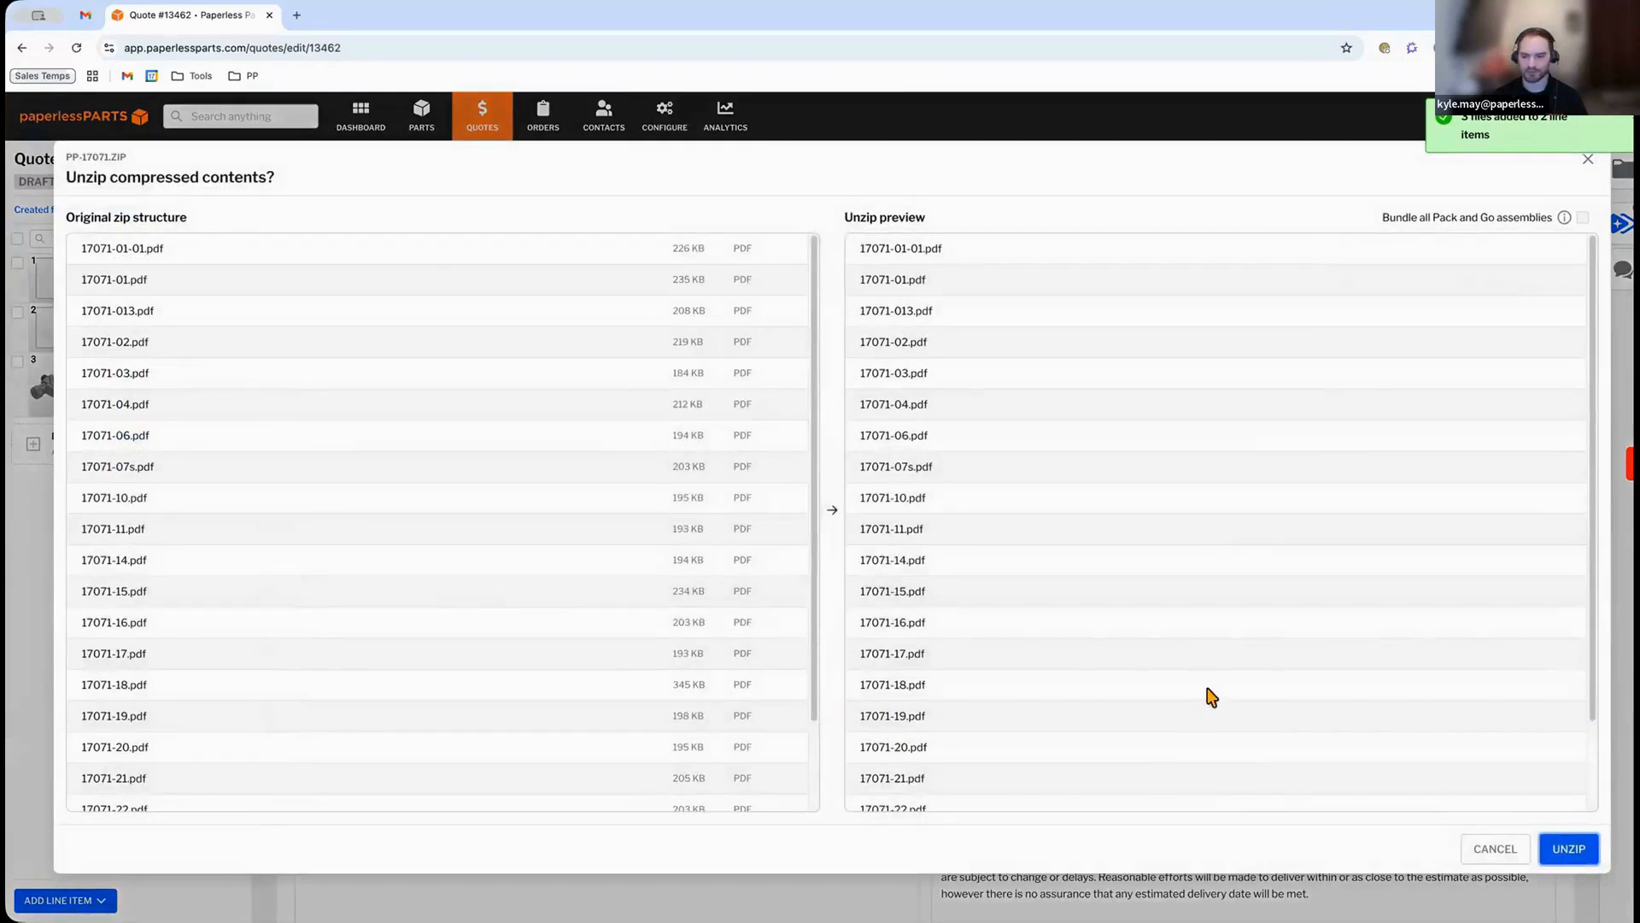
scroll(1396, 756, down, 1)
click(1553, 852)
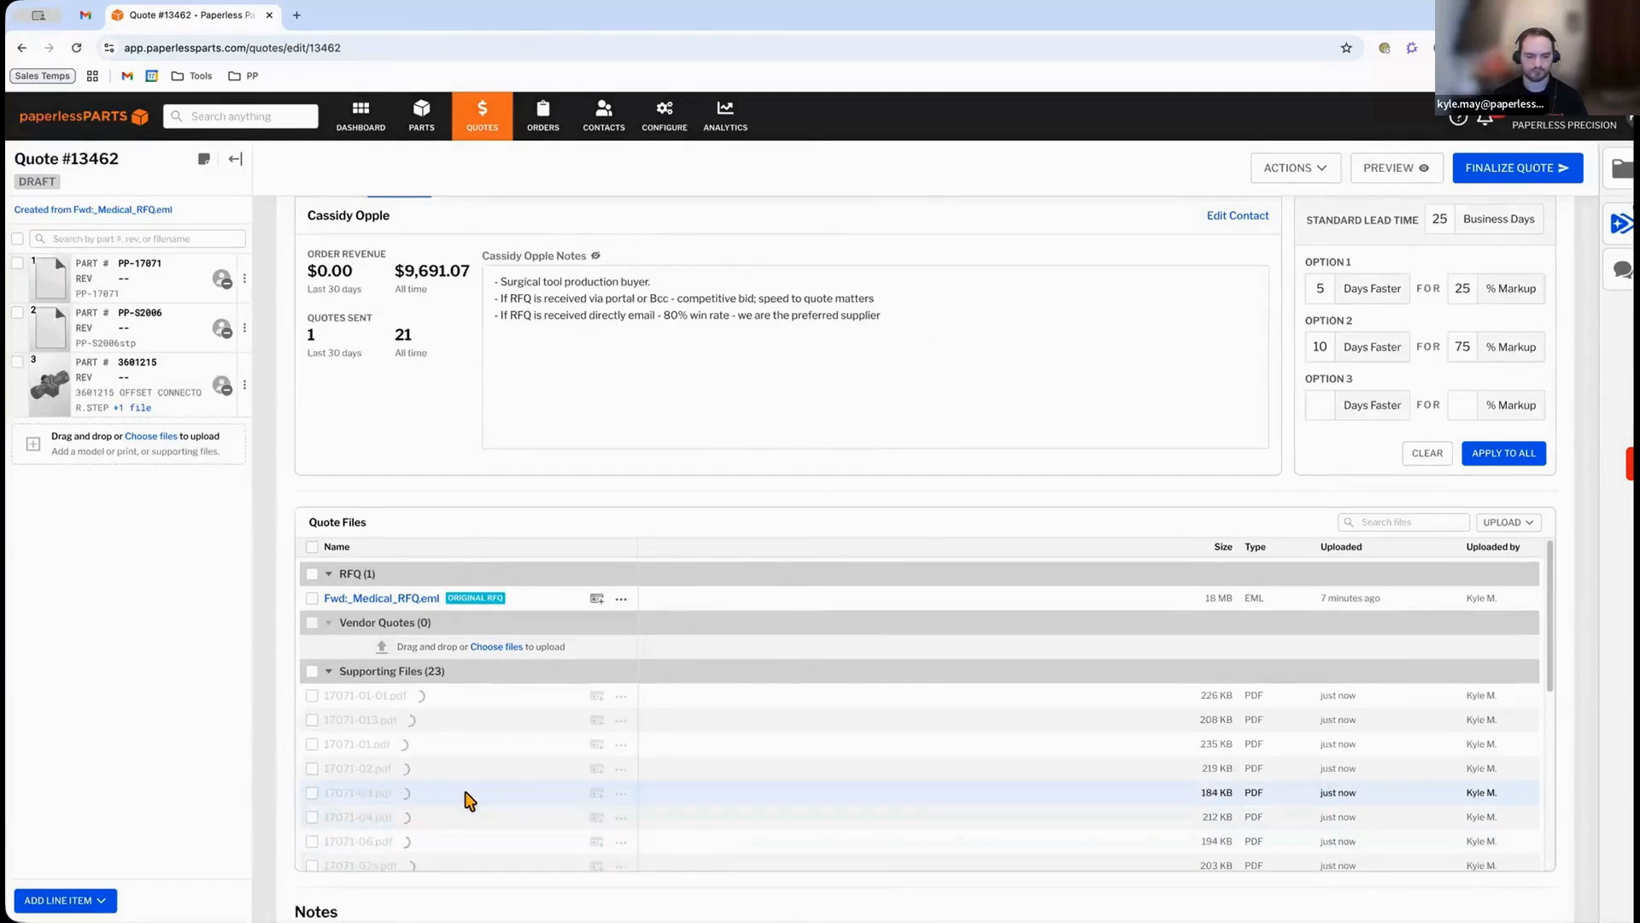
Add the newly matched unzipped files to their line items.
scroll(464, 798, down, 3)
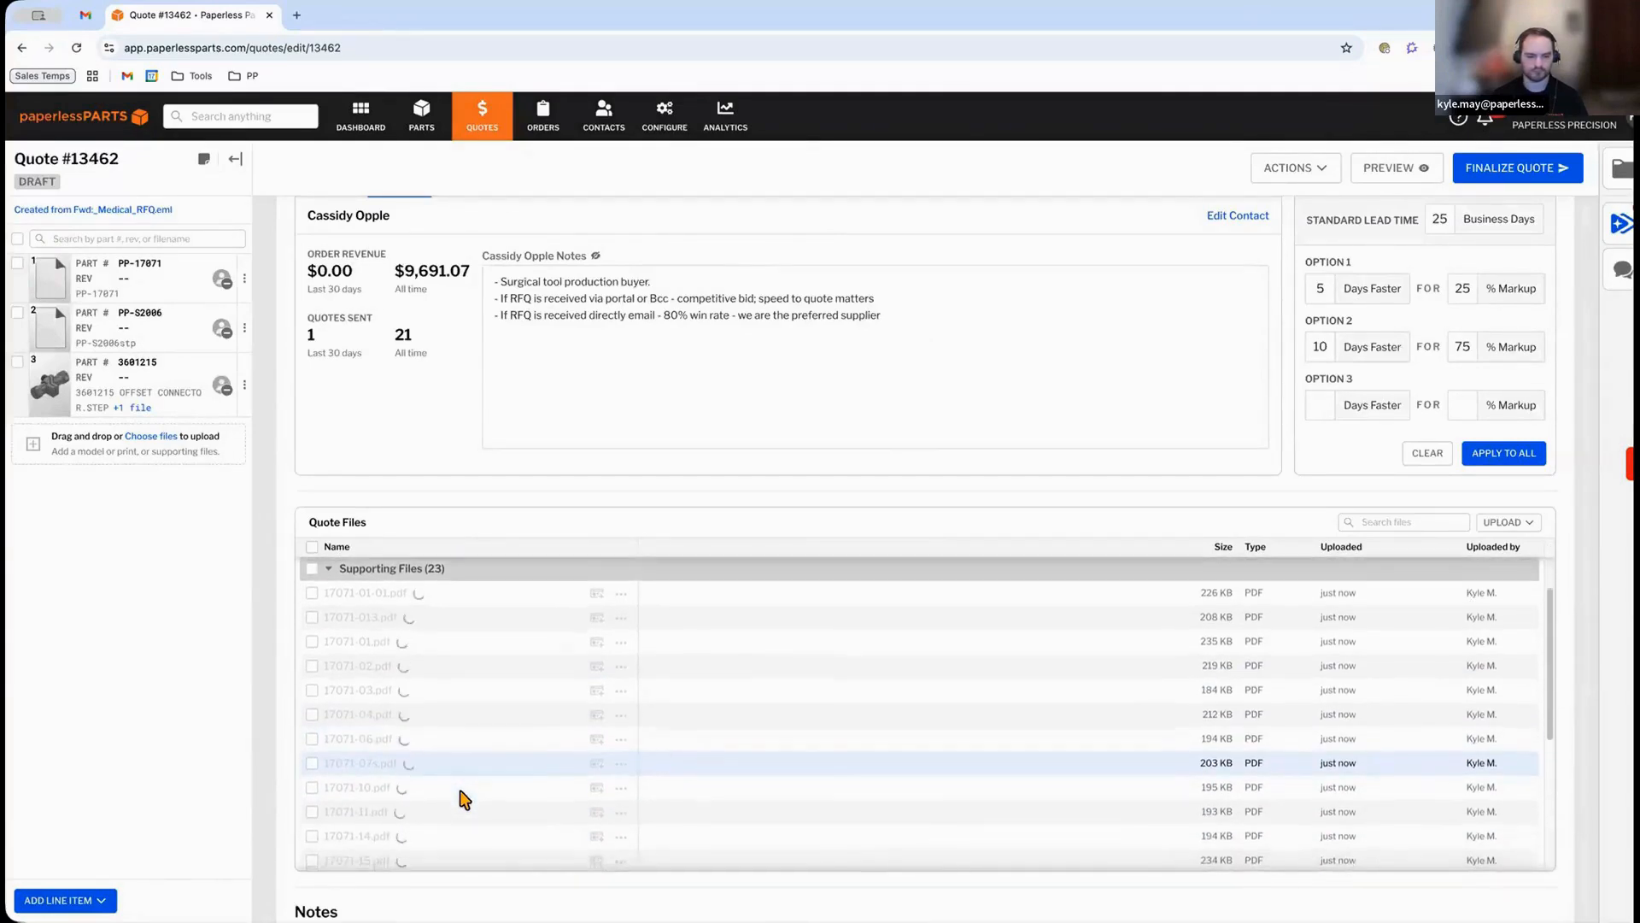
scroll(461, 794, down, 4)
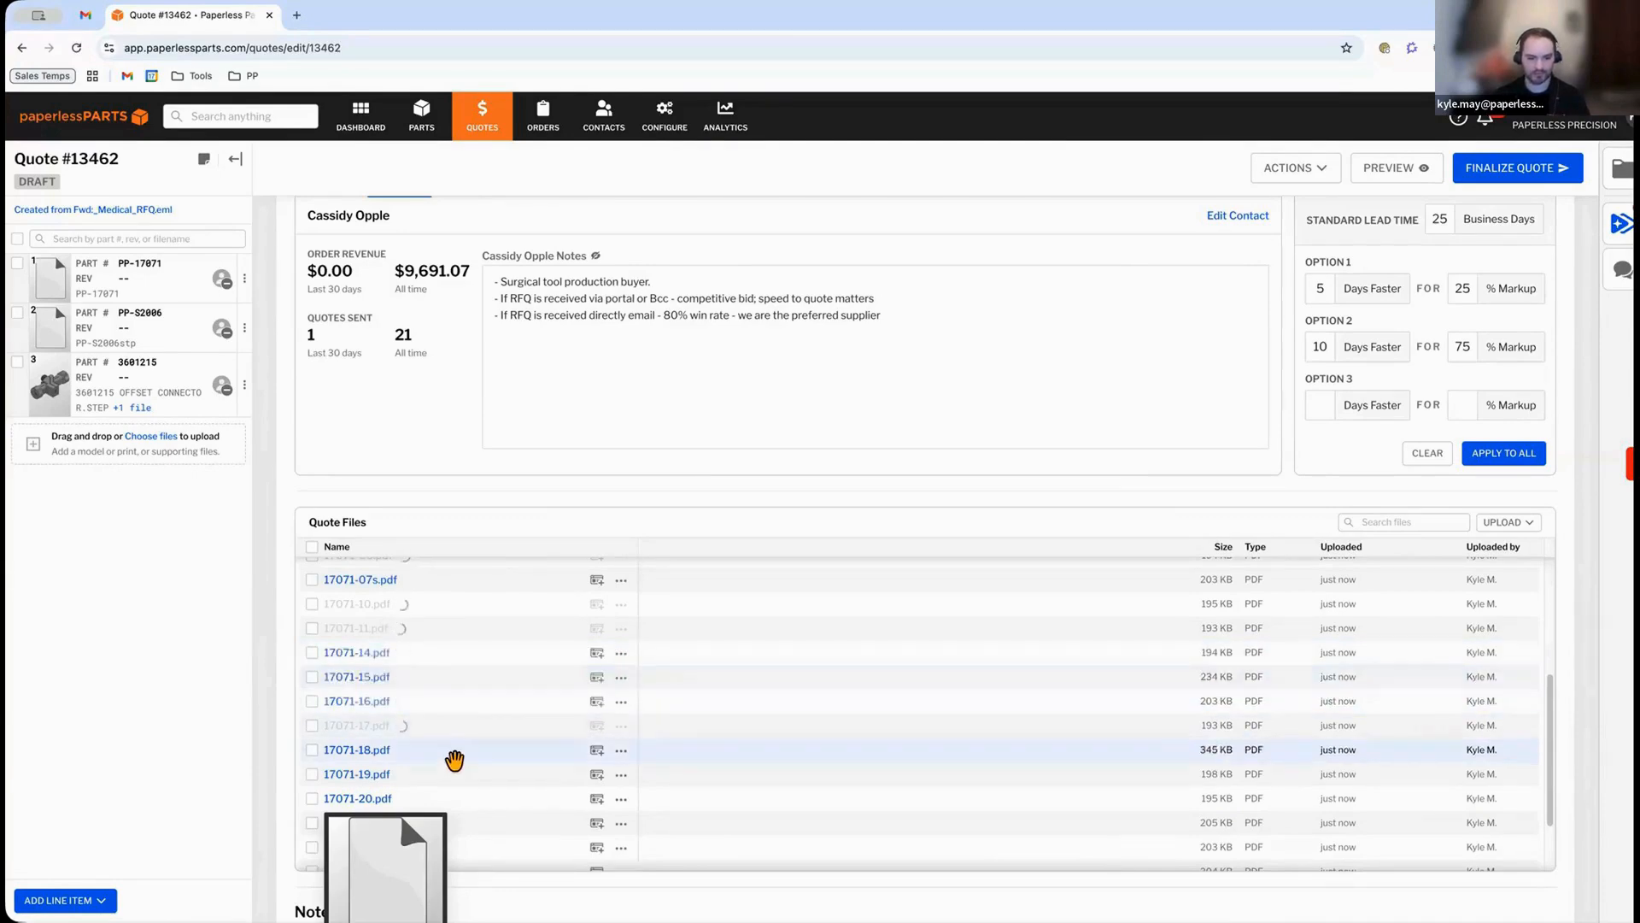
scroll(454, 765, down, 1)
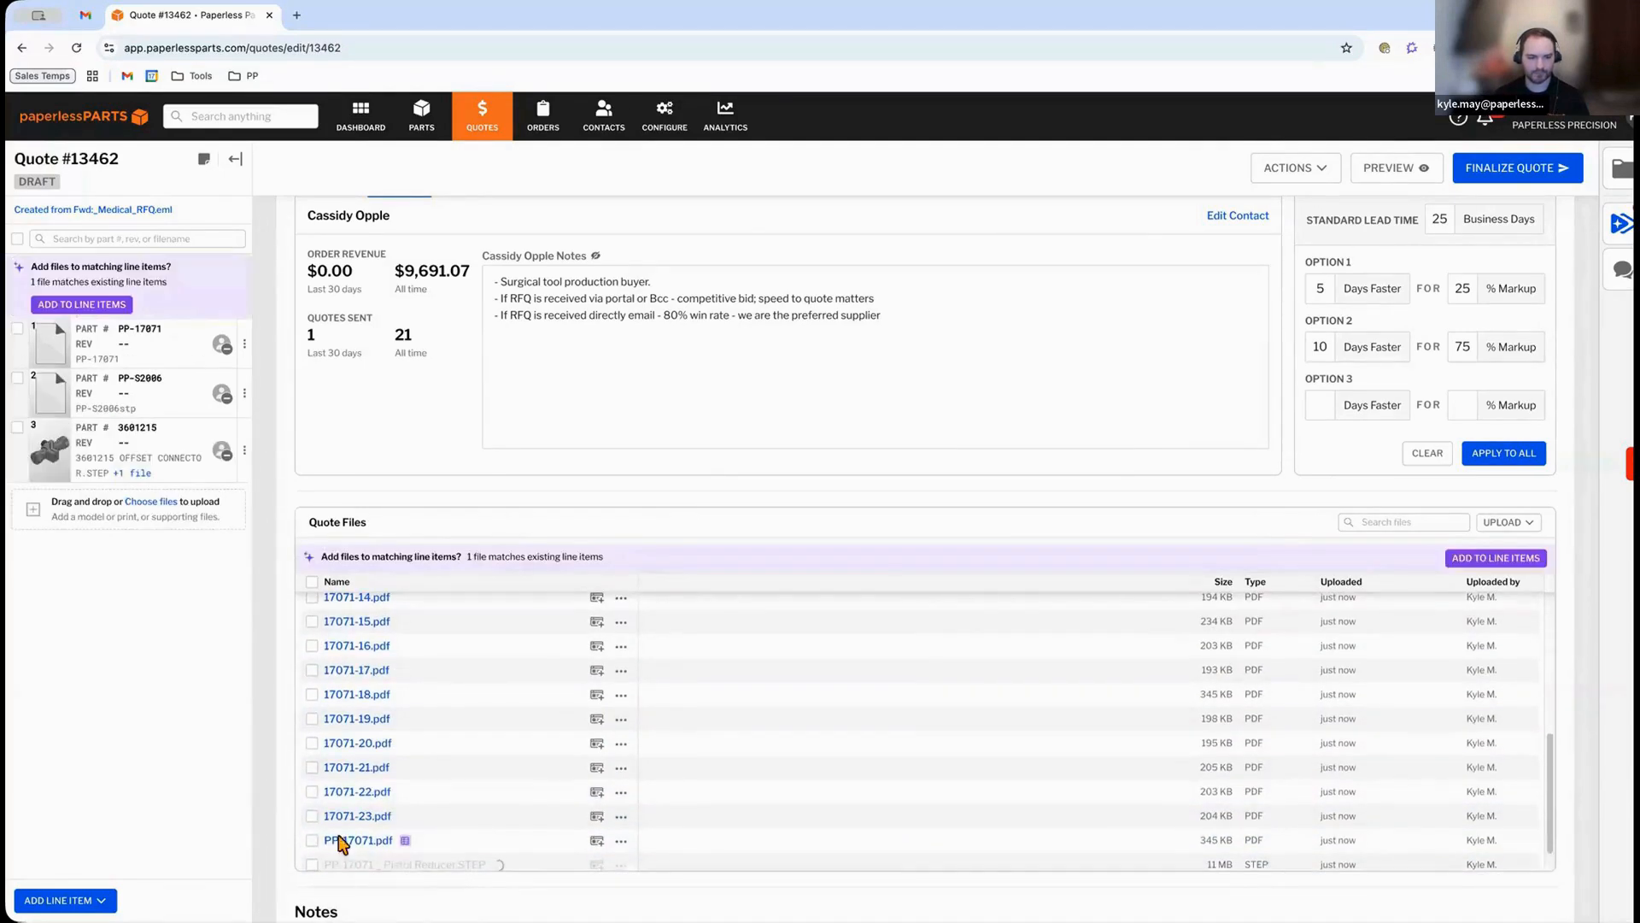
scroll(236, 786, down, 1)
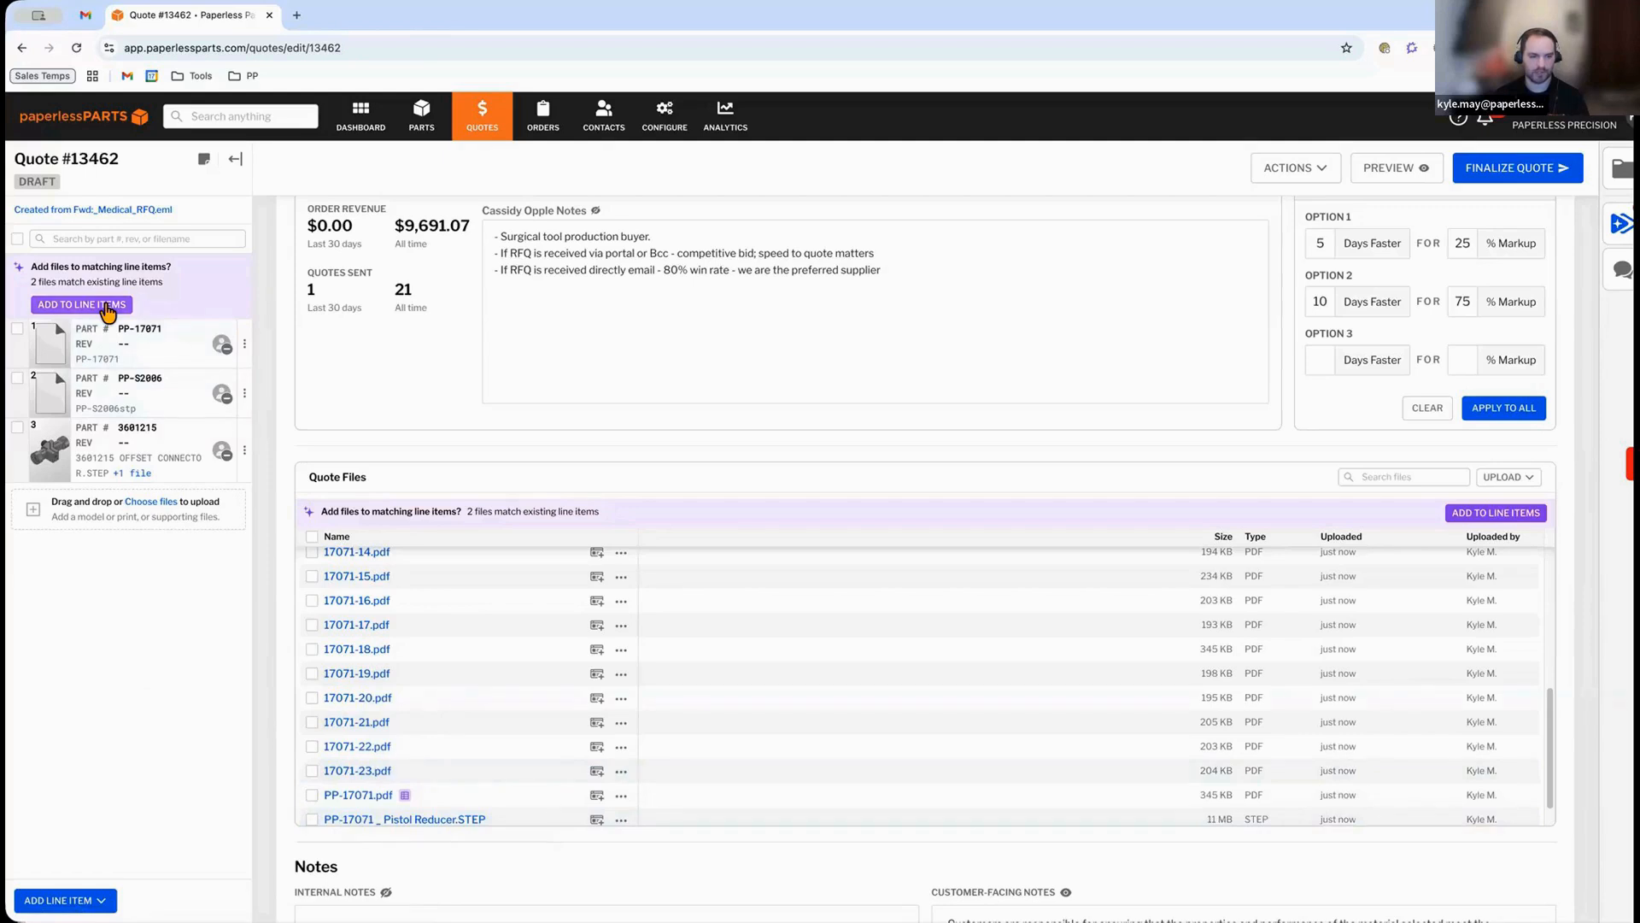
click(106, 305)
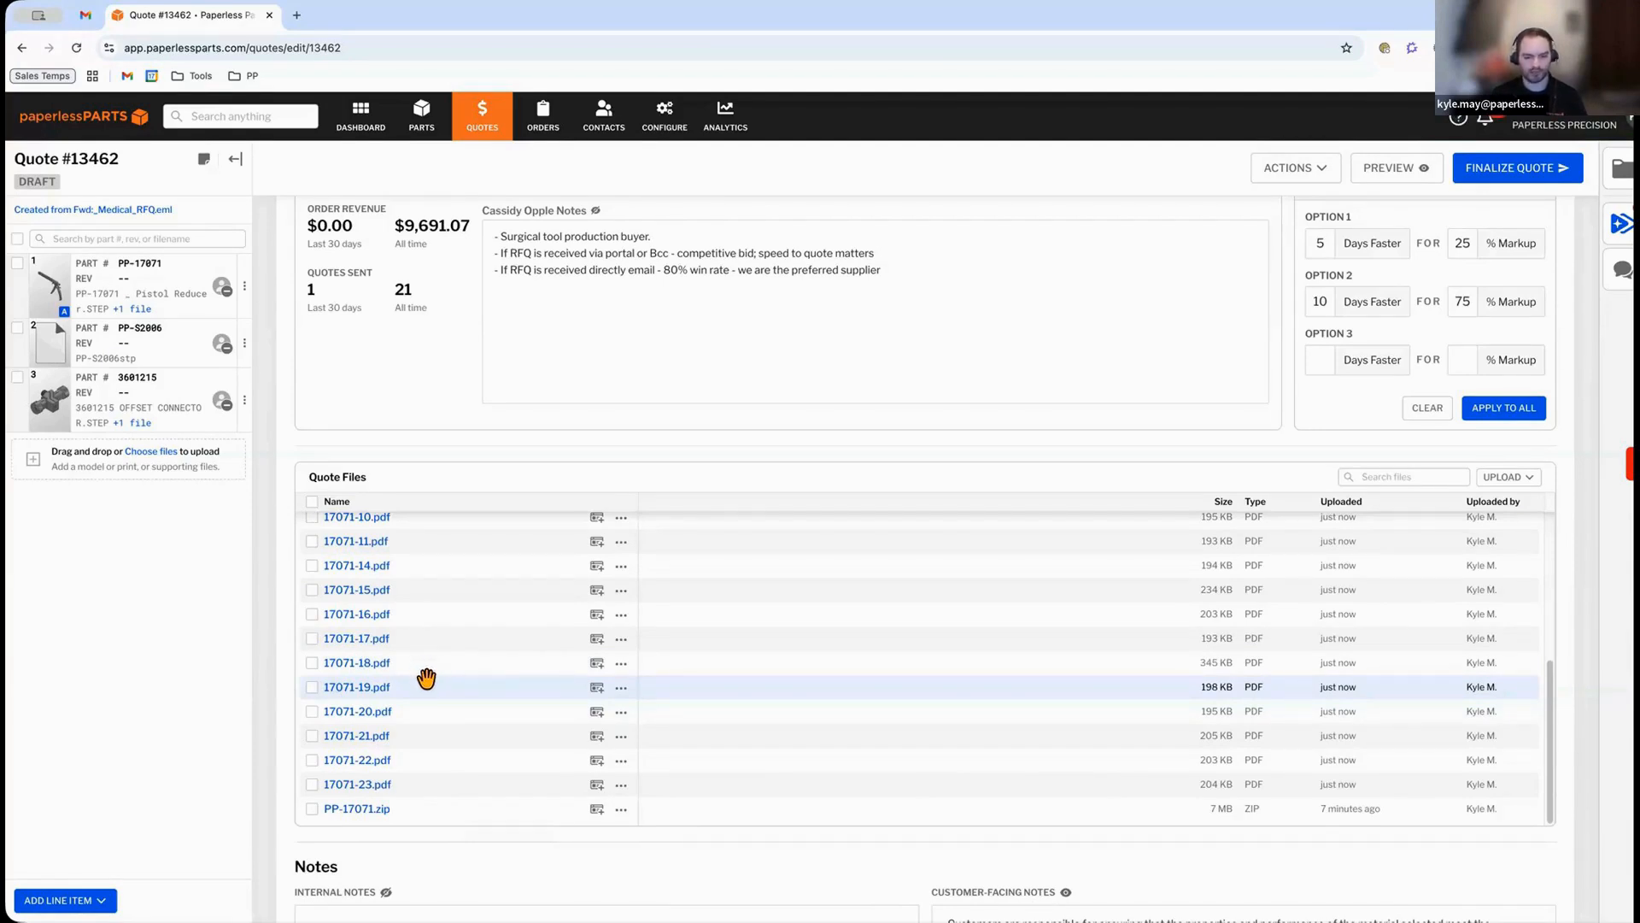
Open line item PP-17071 and set its revision to A and its description to Pistol Reducer.
click(136, 293)
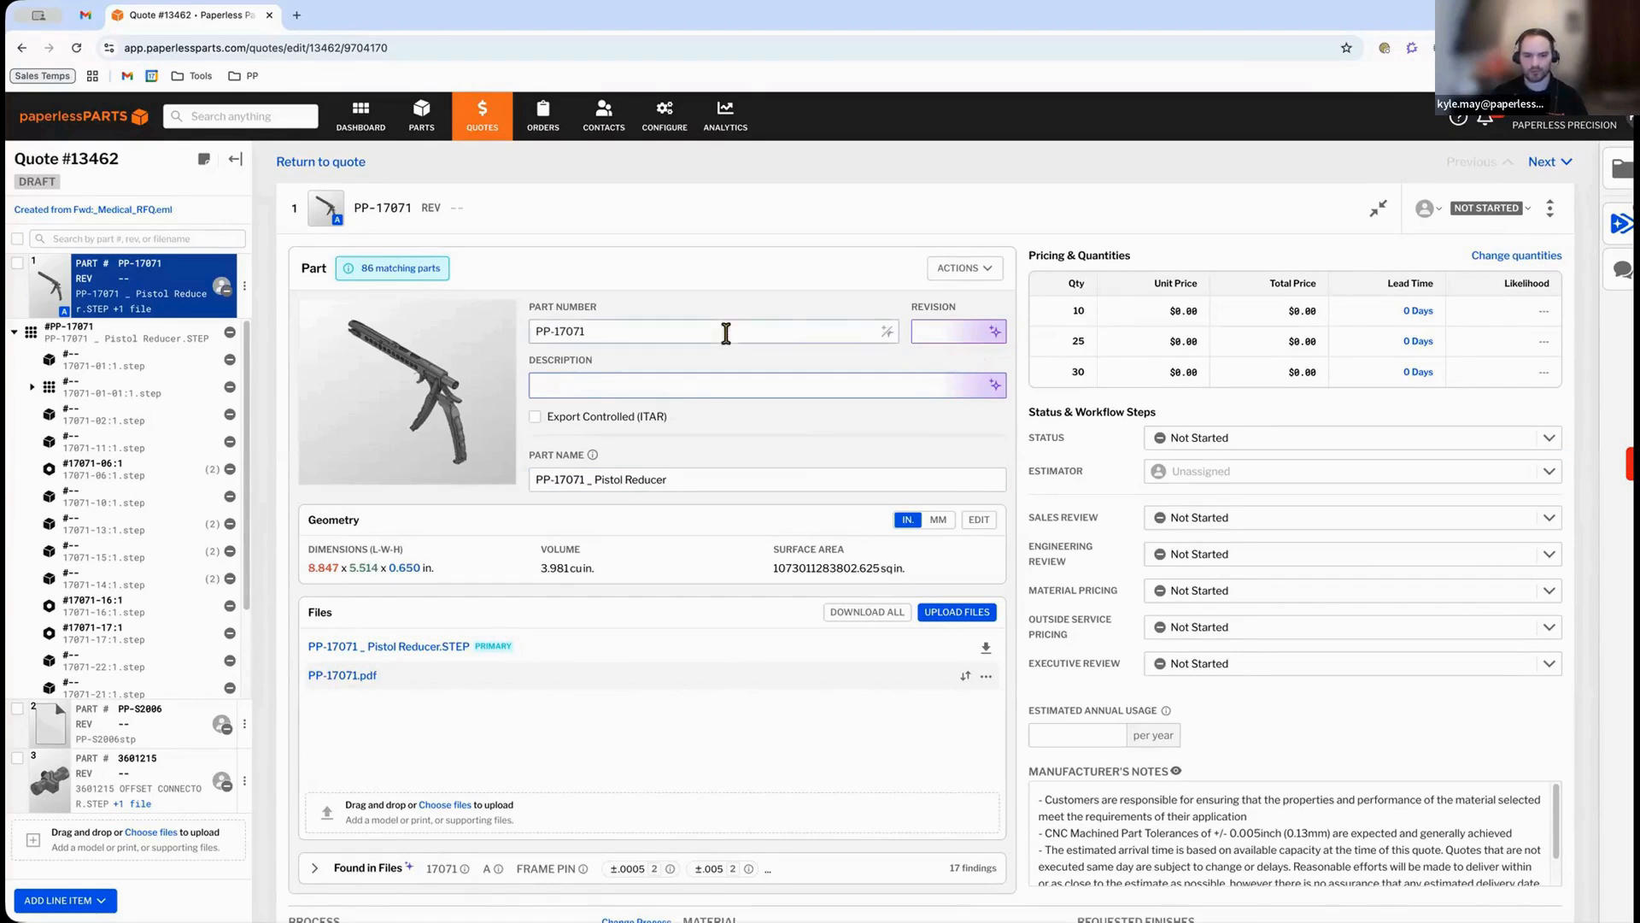
click(996, 330)
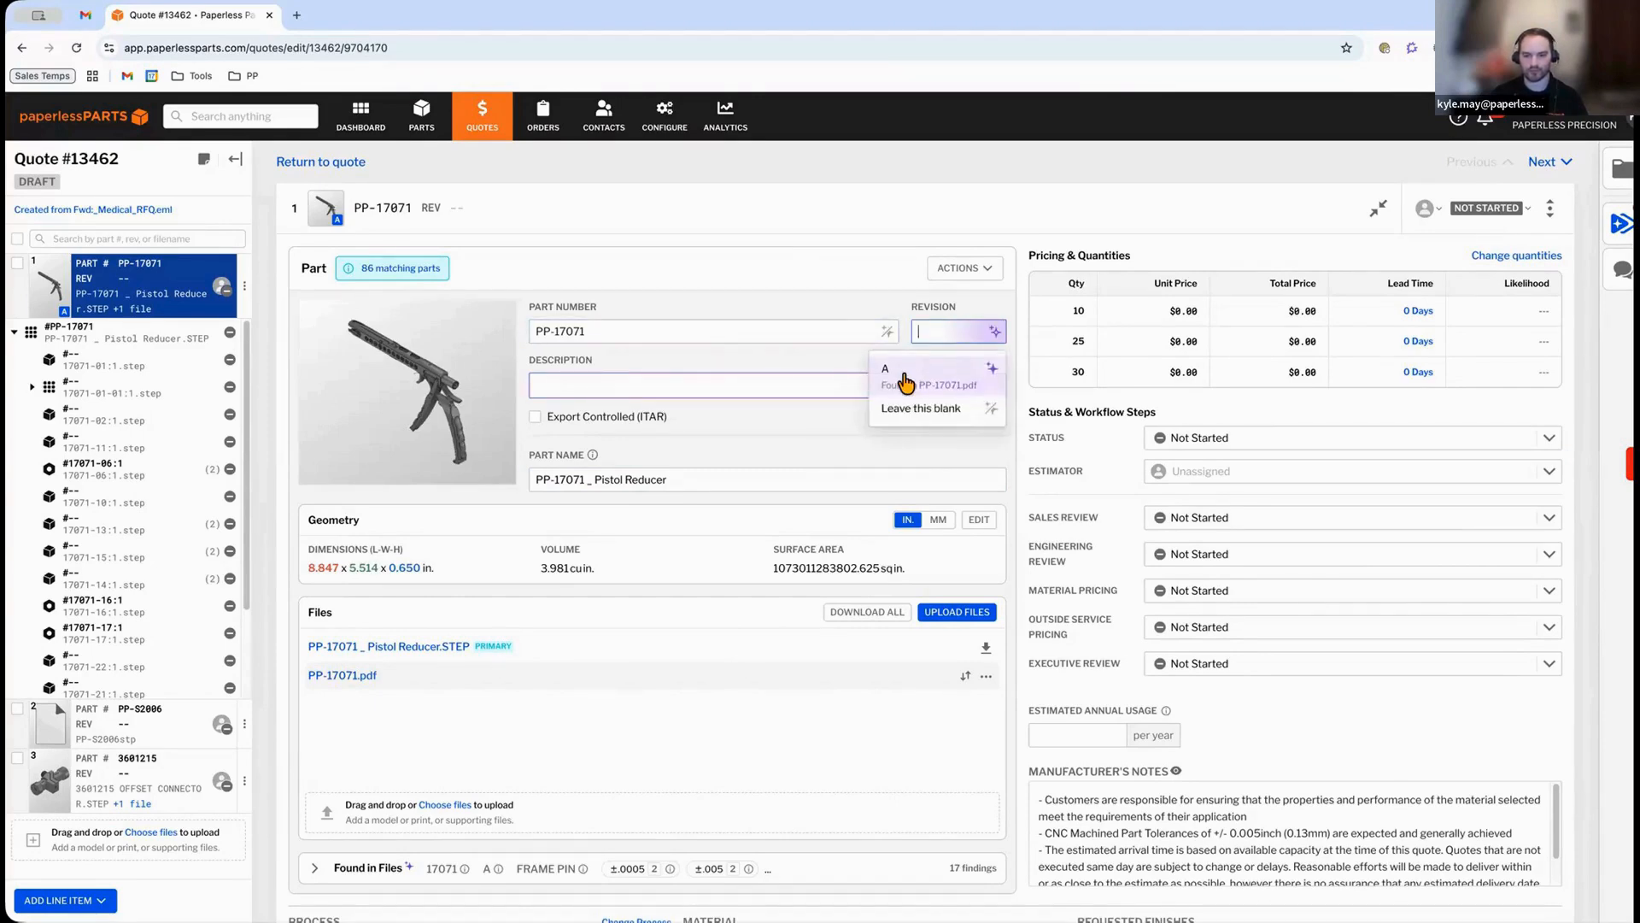
click(906, 382)
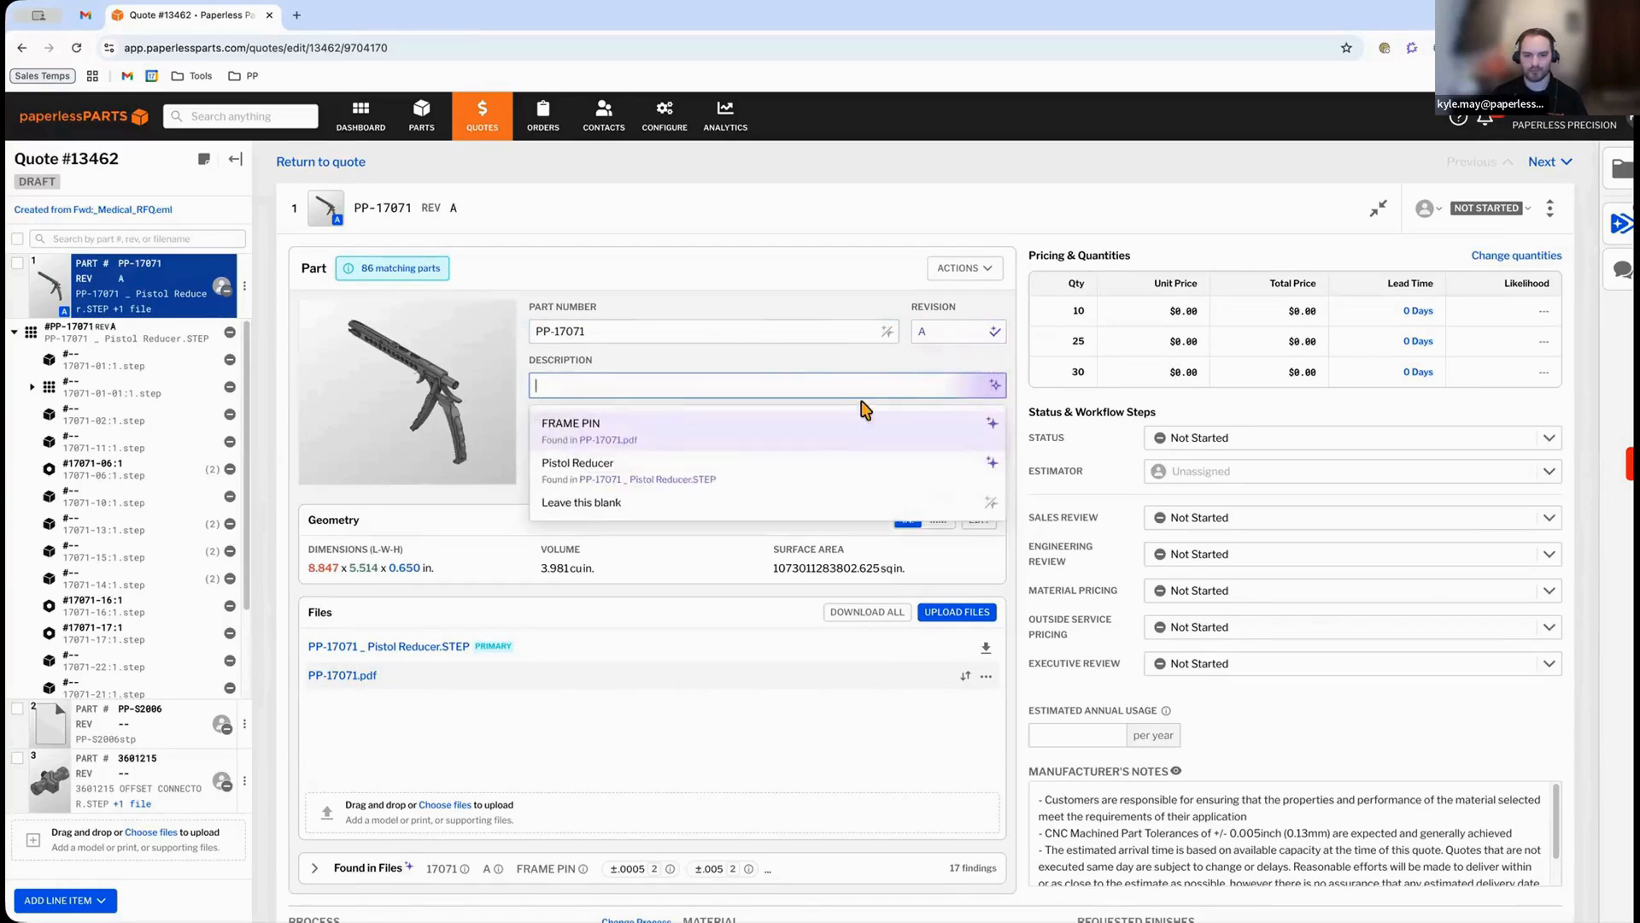
click(826, 467)
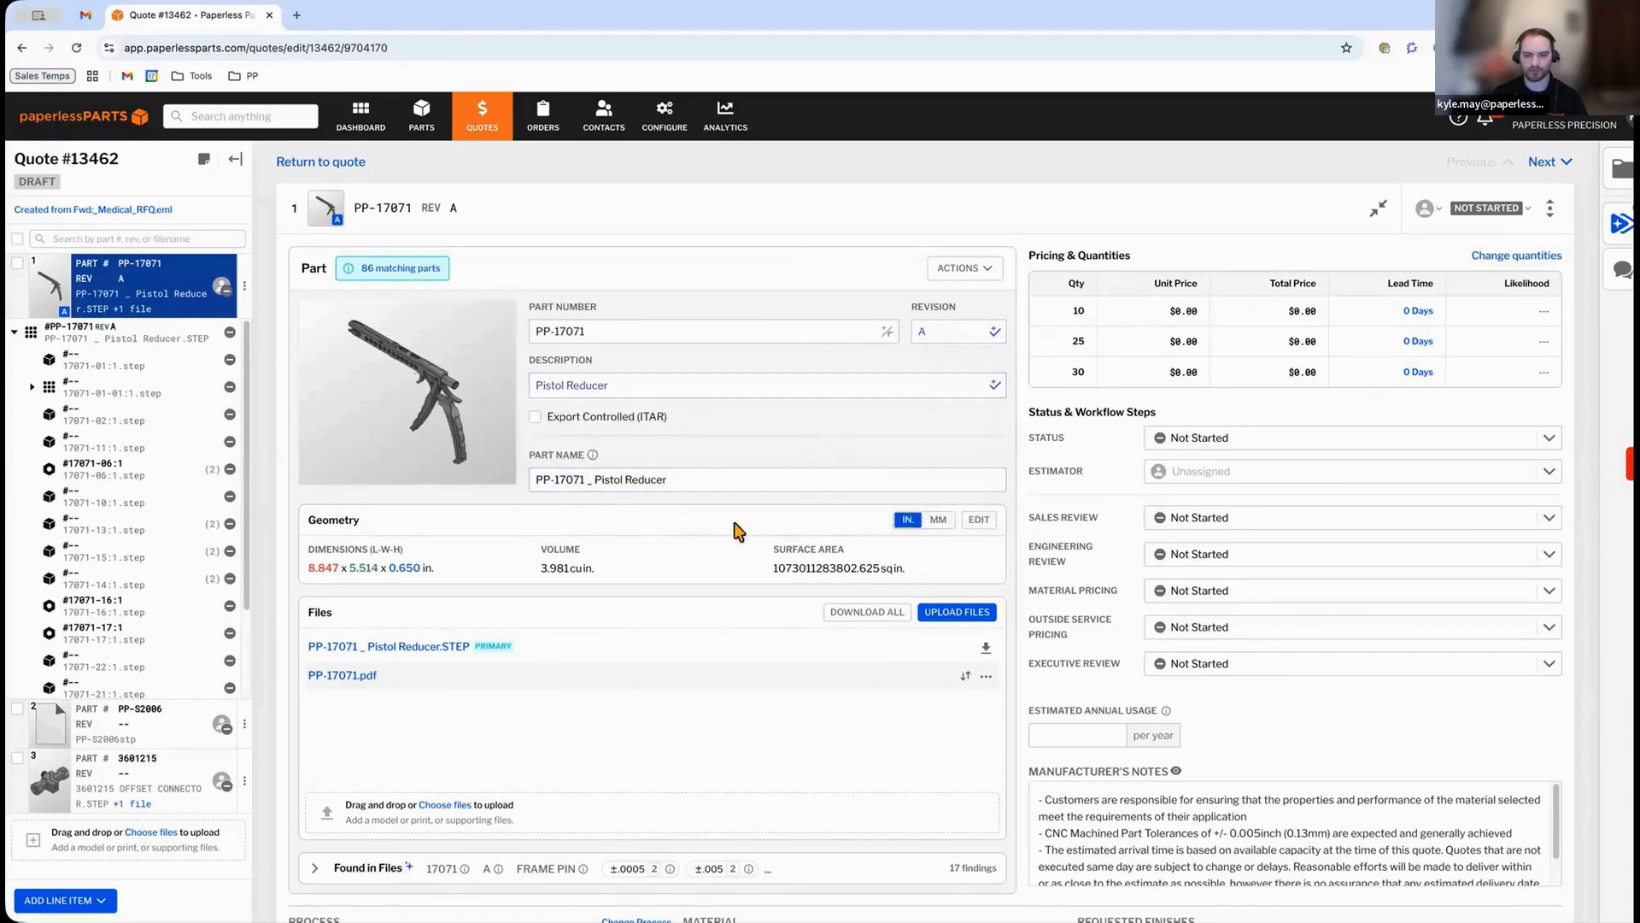
Open the BOM Builder for the PP-17071 assembly components.
scroll(672, 544, down, 1)
scroll(672, 544, down, 7)
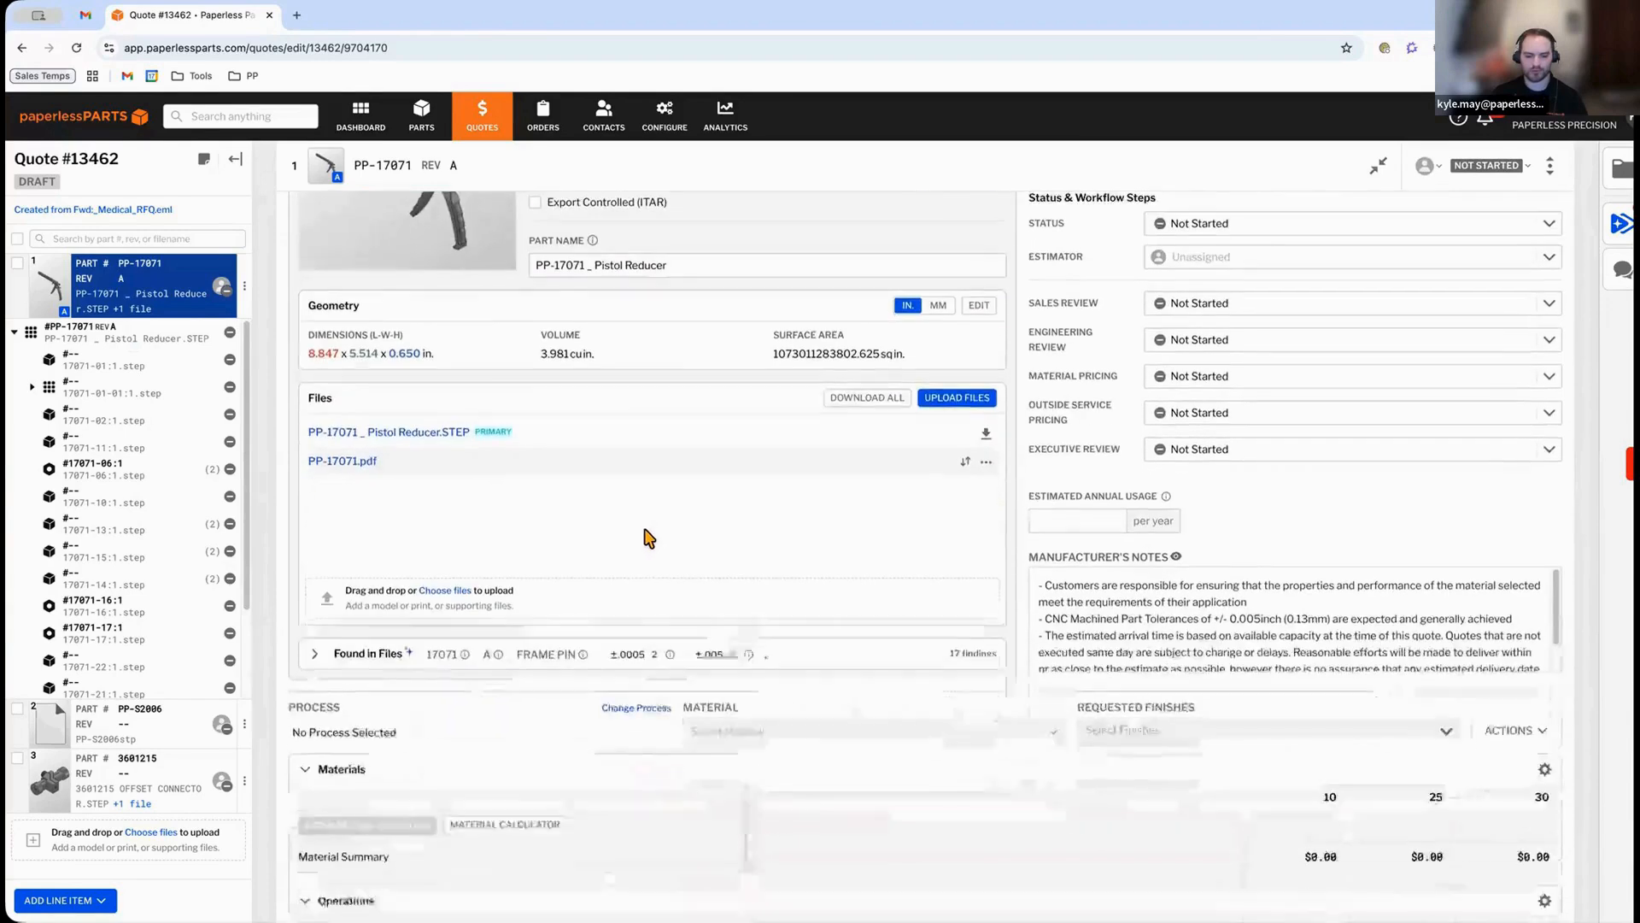
scroll(628, 533, down, 3)
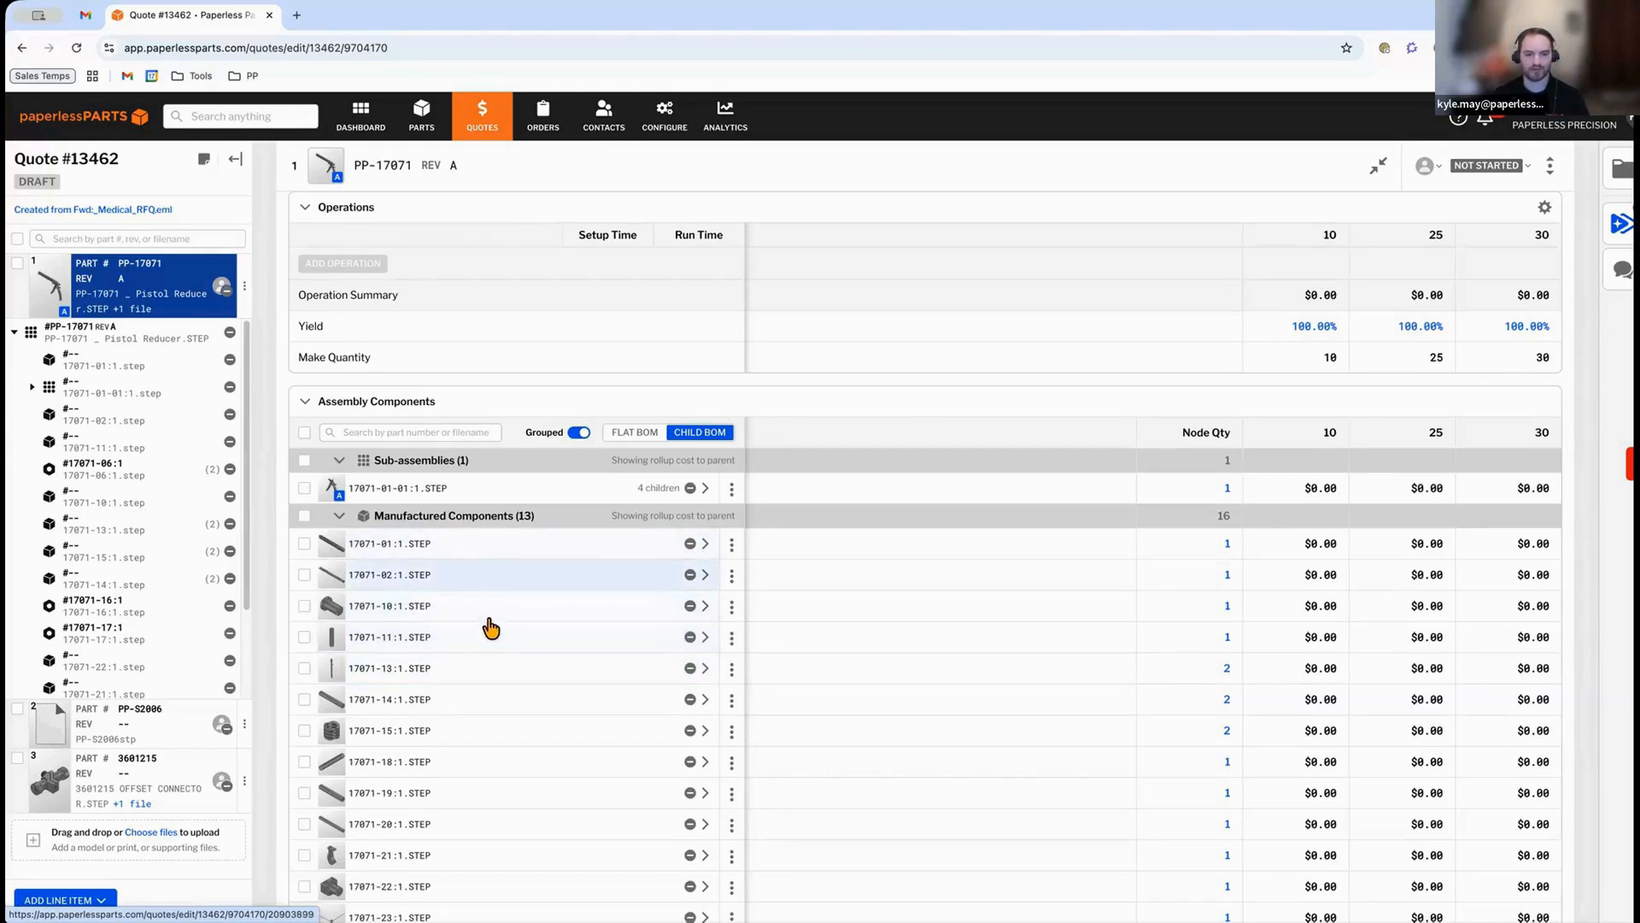
mouse_move(331, 608)
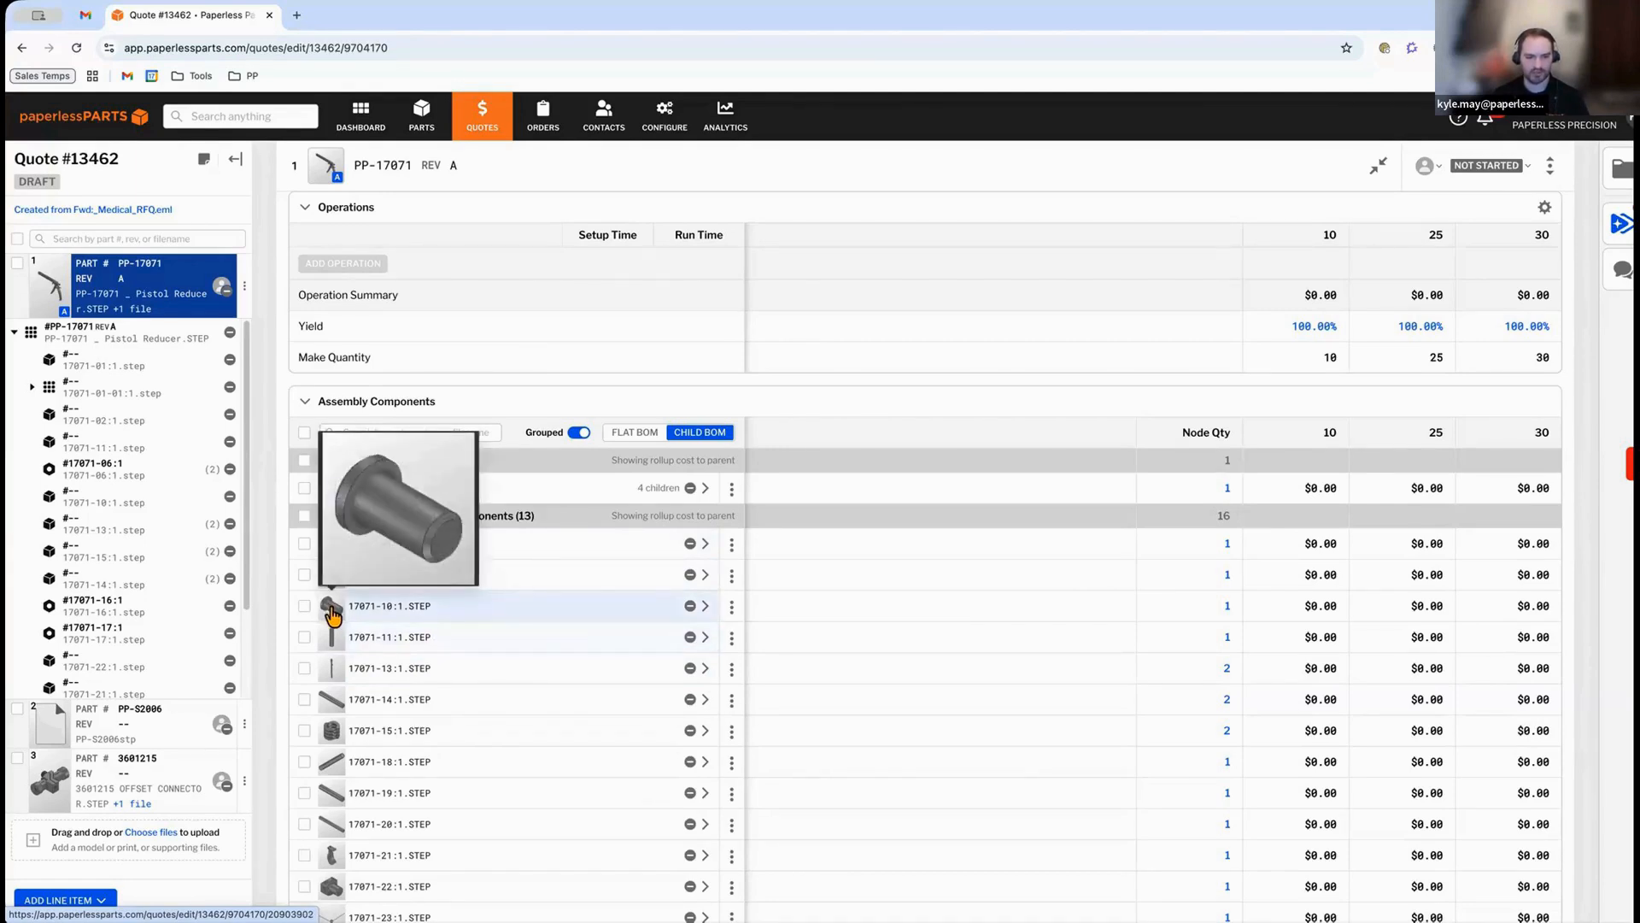
mouse_move(332, 641)
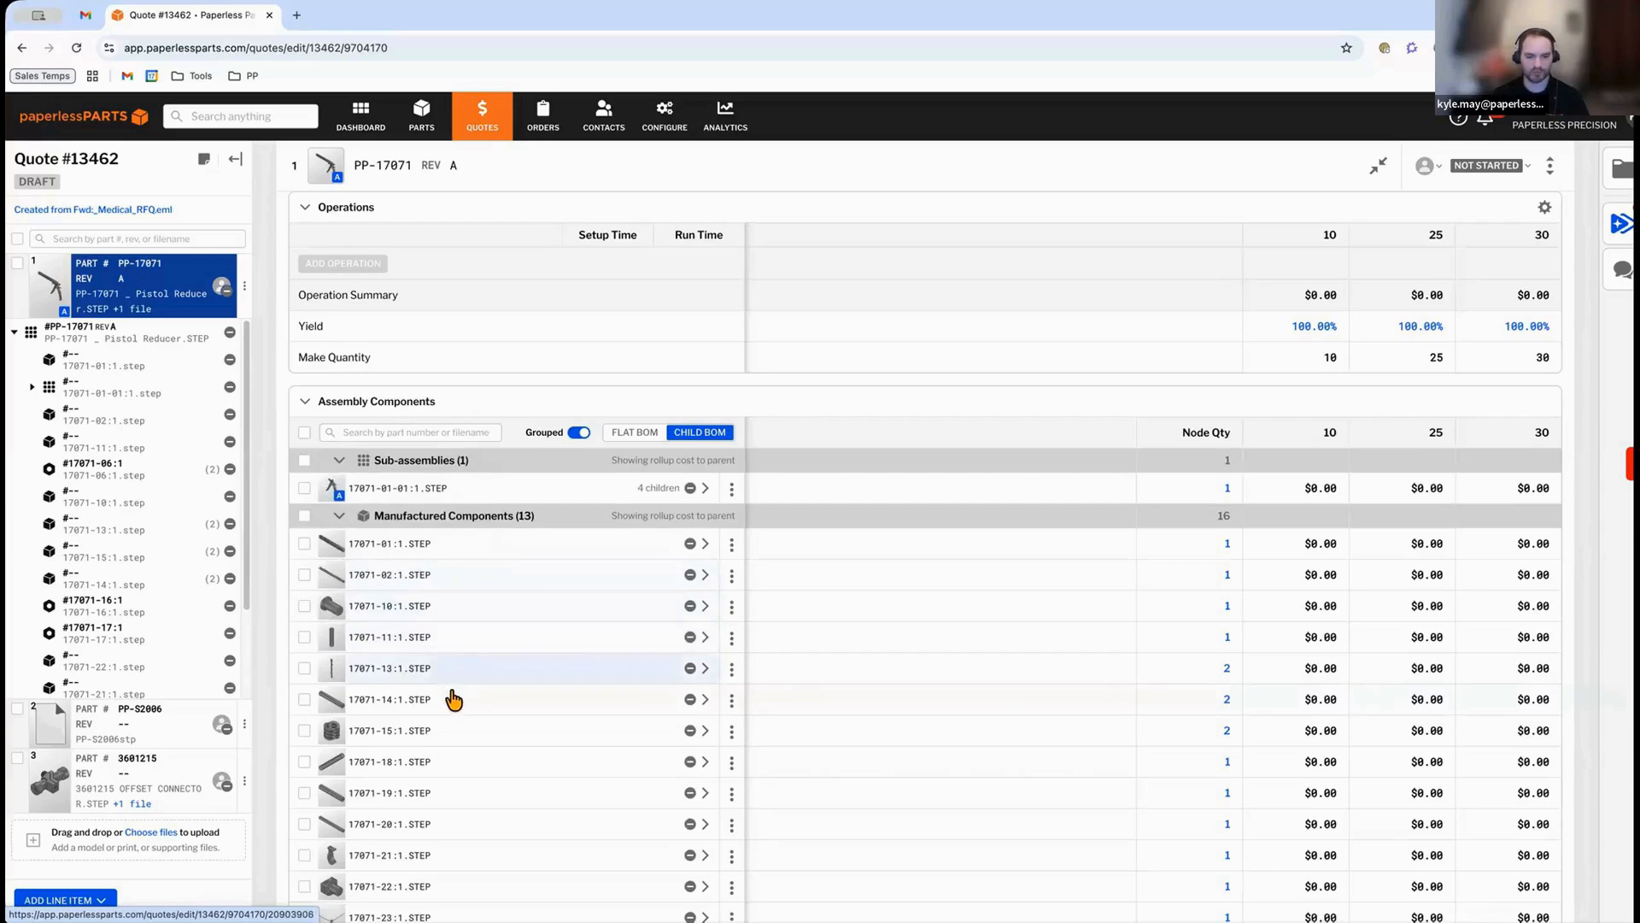
scroll(461, 700, down, 1)
scroll(466, 702, down, 1)
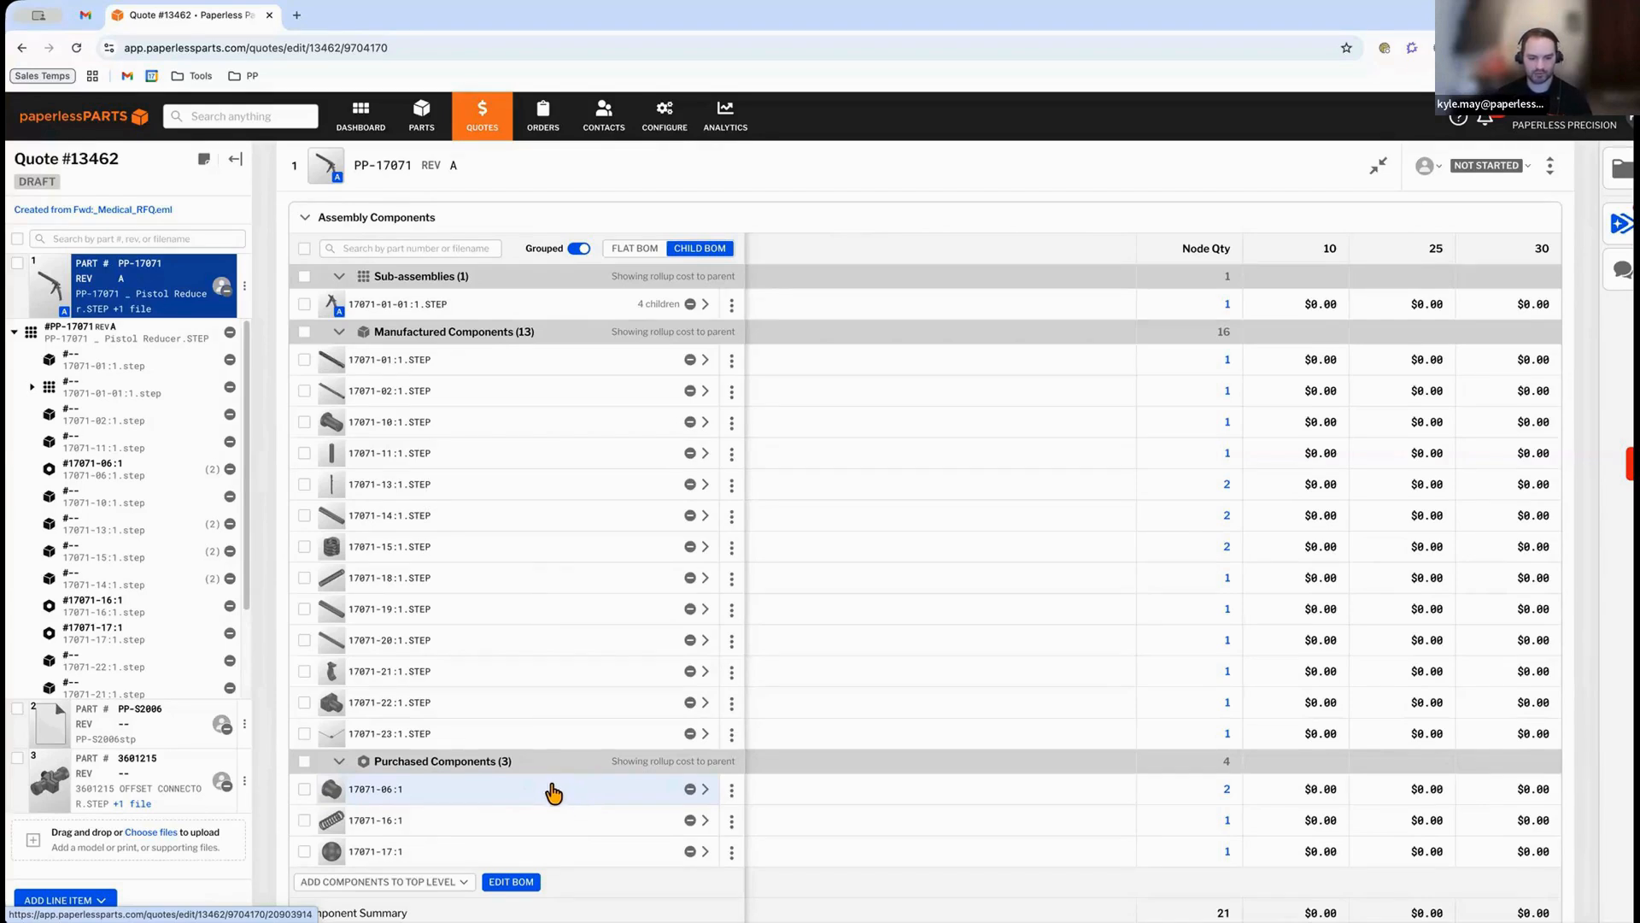
scroll(523, 841, down, 1)
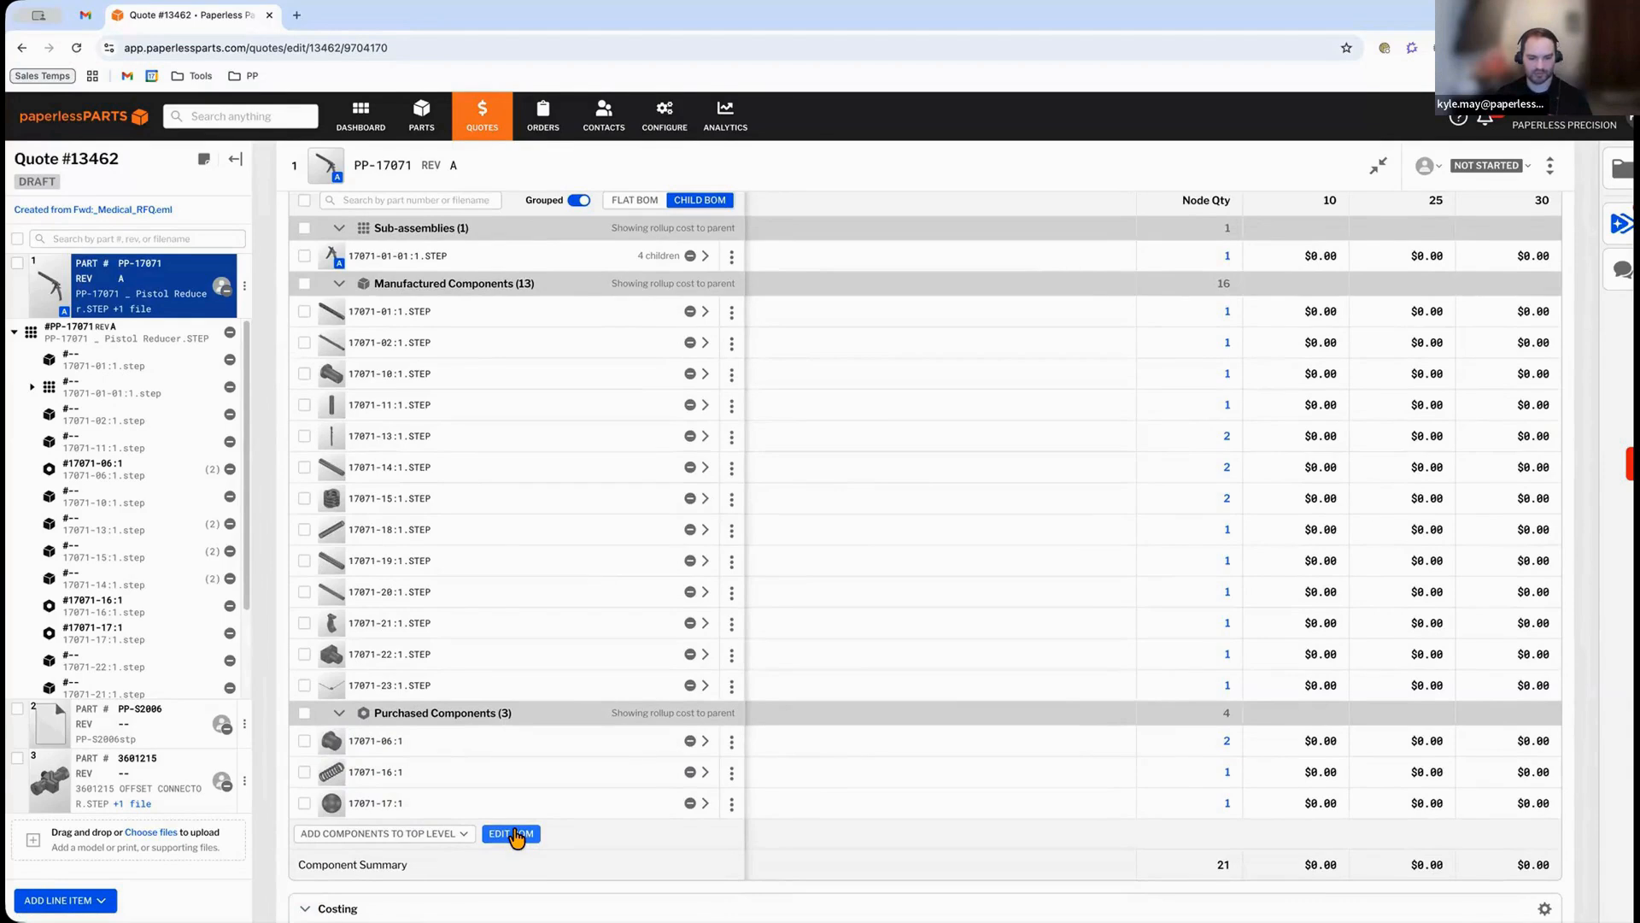
click(515, 833)
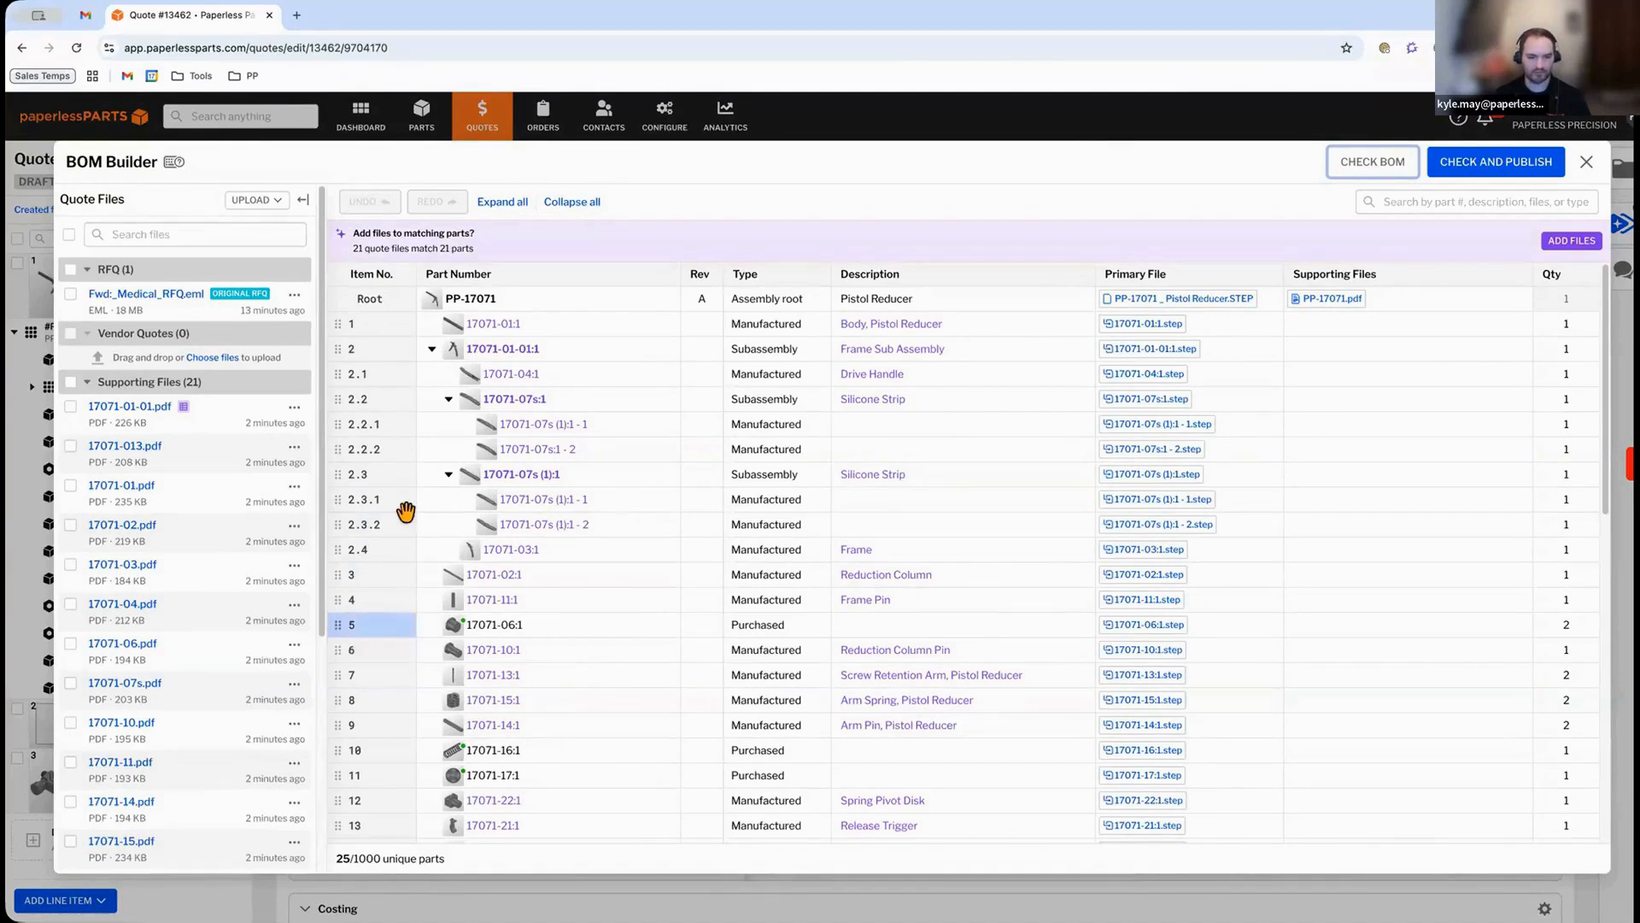
Attach the matching quote files to their parts in the BOM, then check and publish the BOM.
click(447, 477)
click(448, 399)
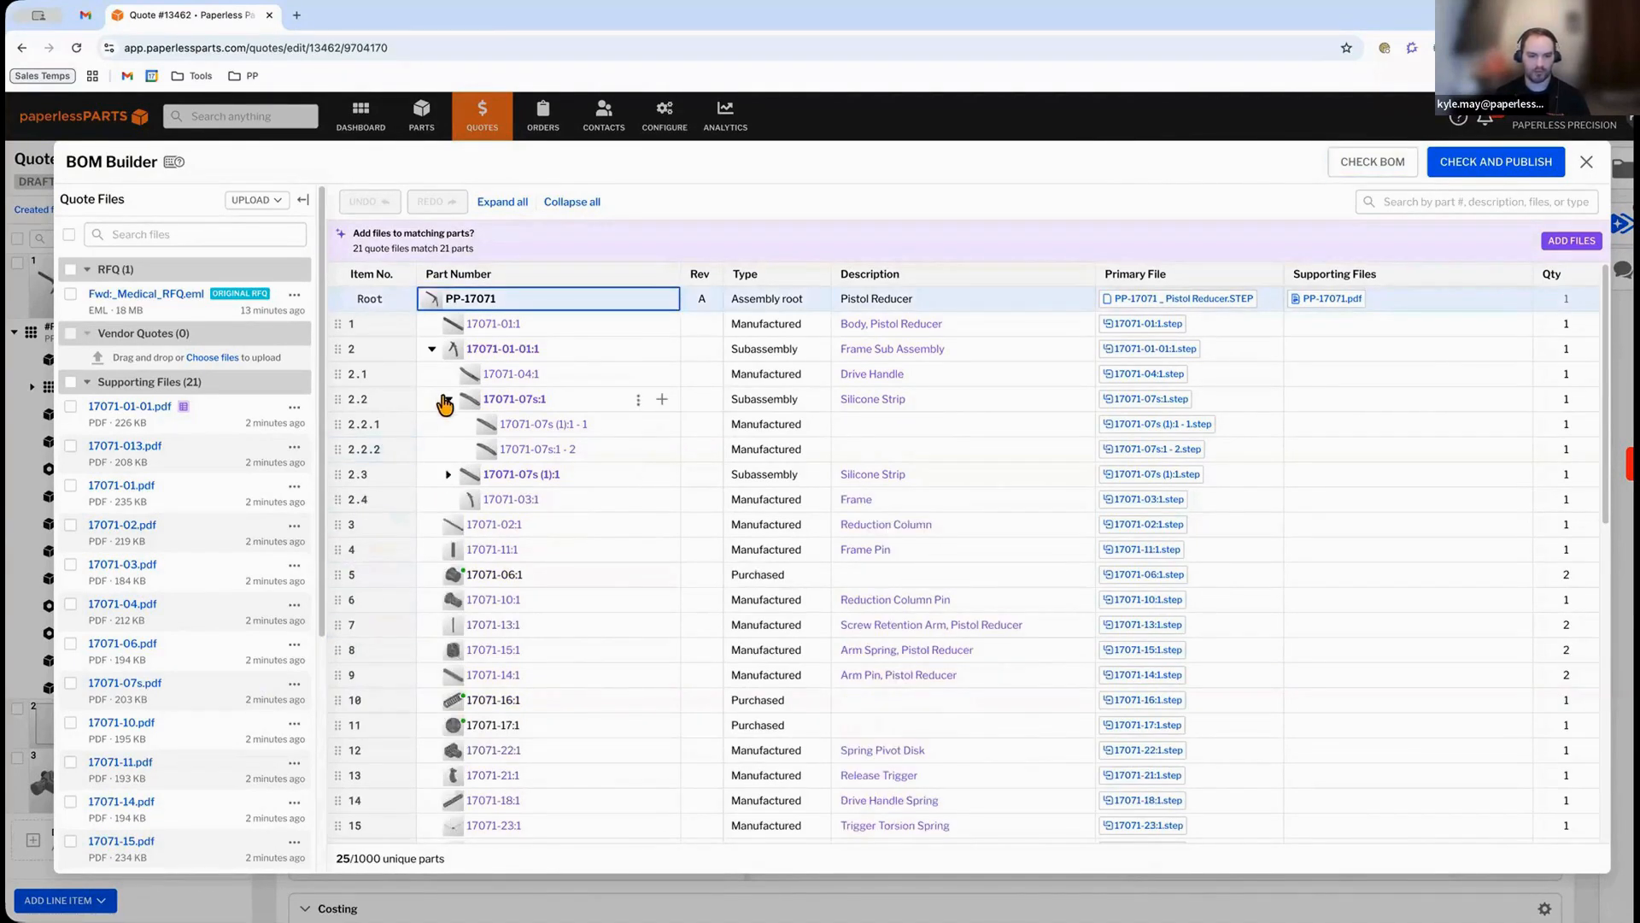
click(432, 348)
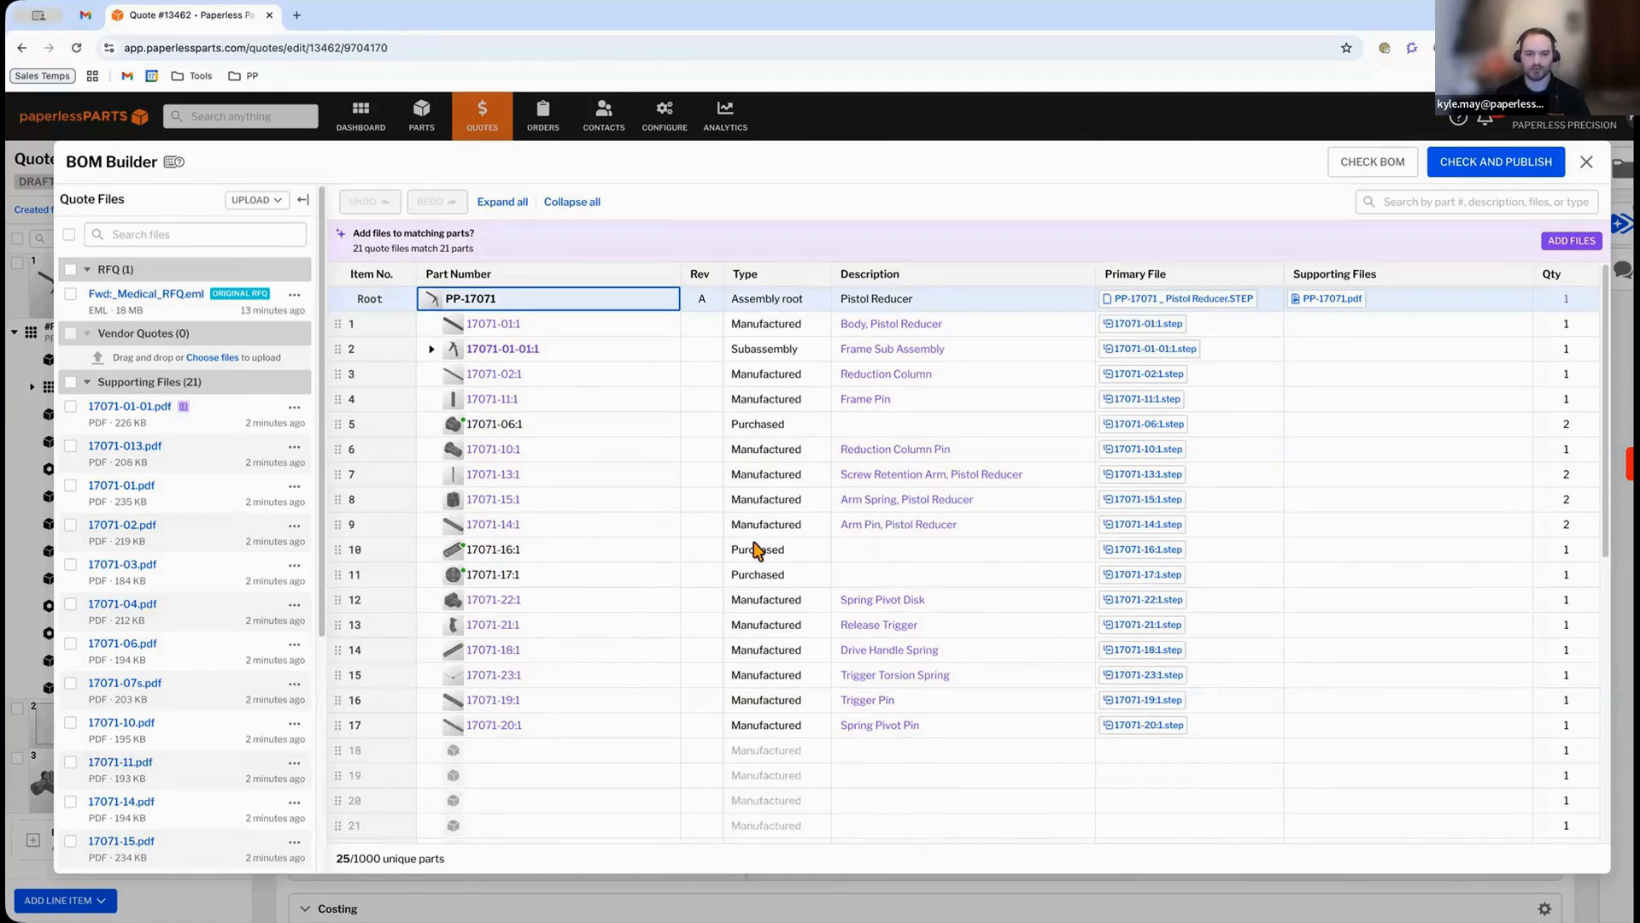
drag(351, 497, 376, 492)
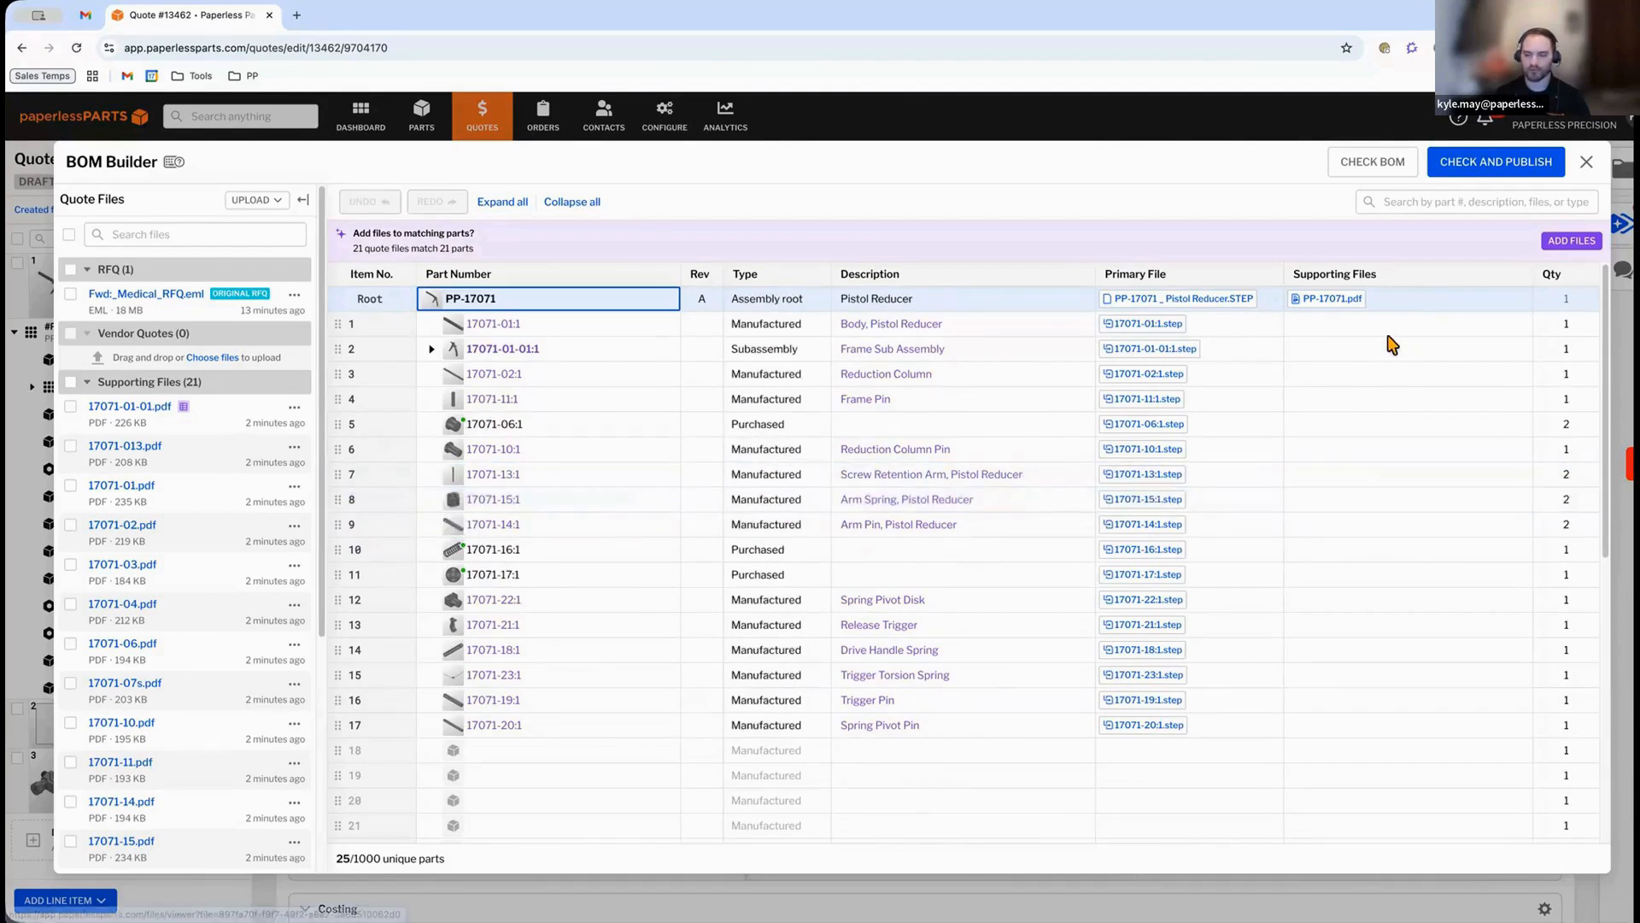
click(382, 248)
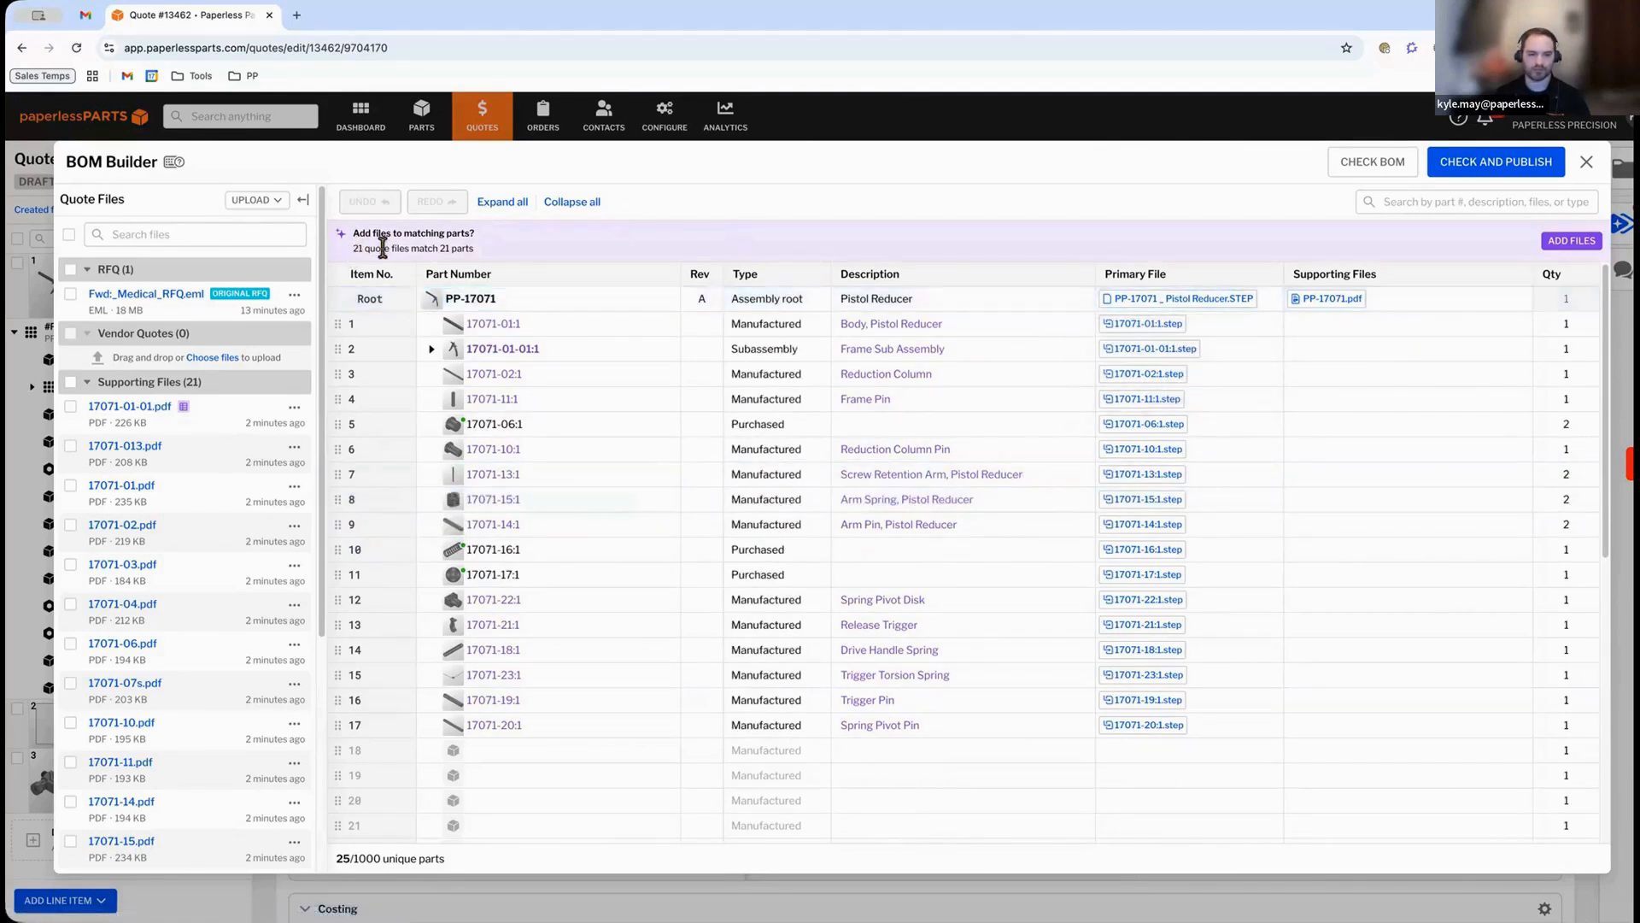
drag(352, 248, 463, 253)
click(517, 255)
click(1569, 243)
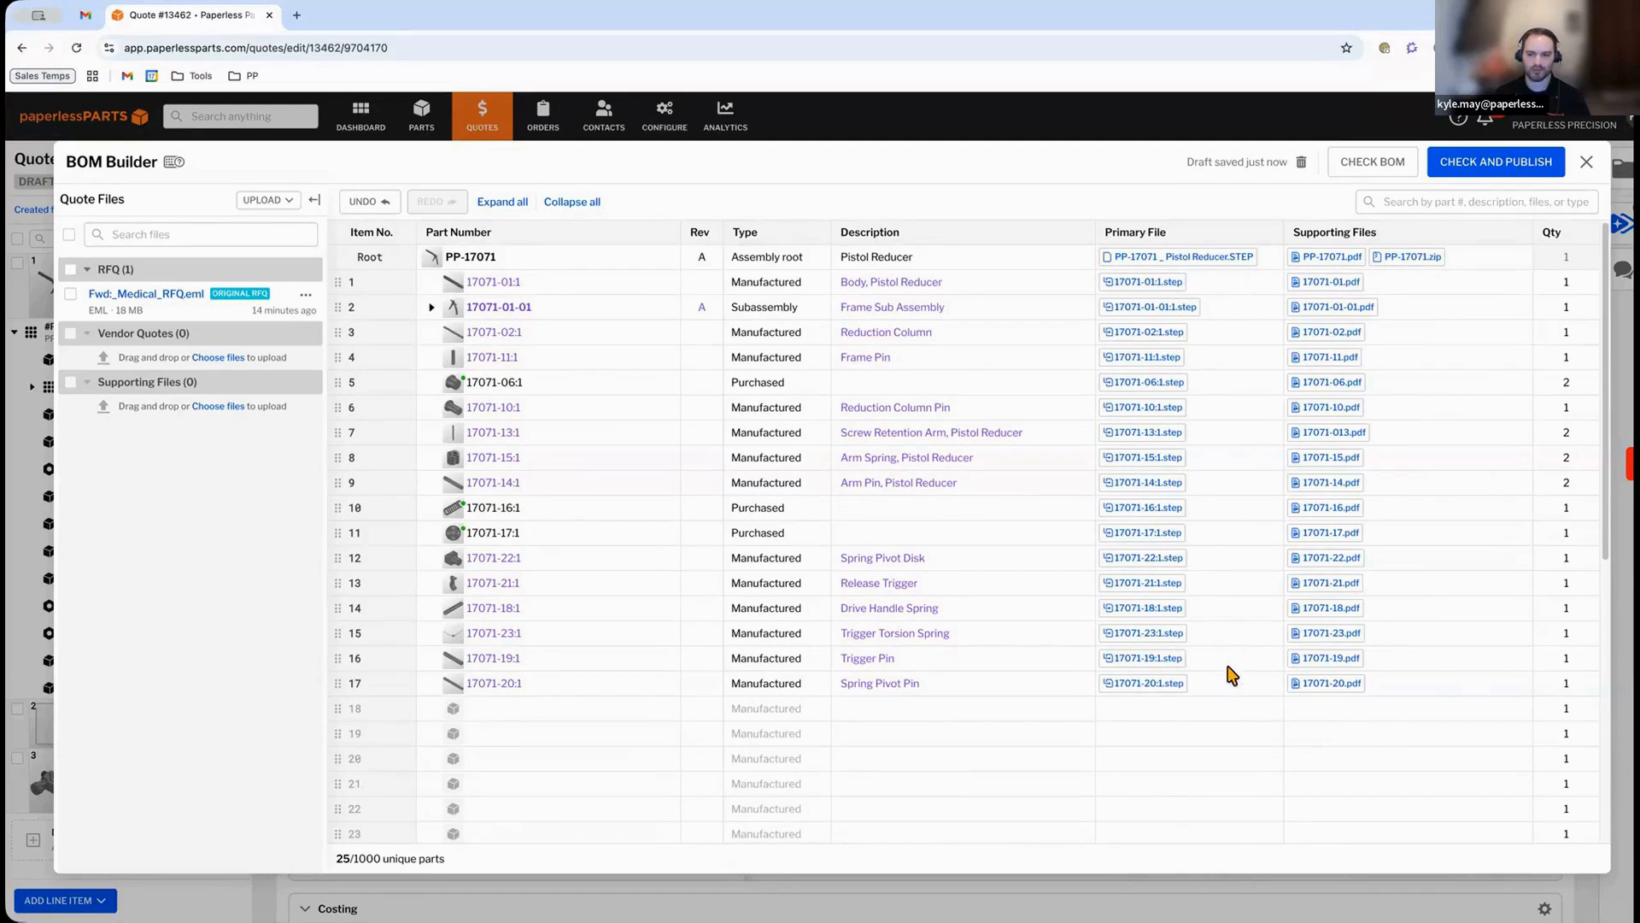
mouse_move(1318, 679)
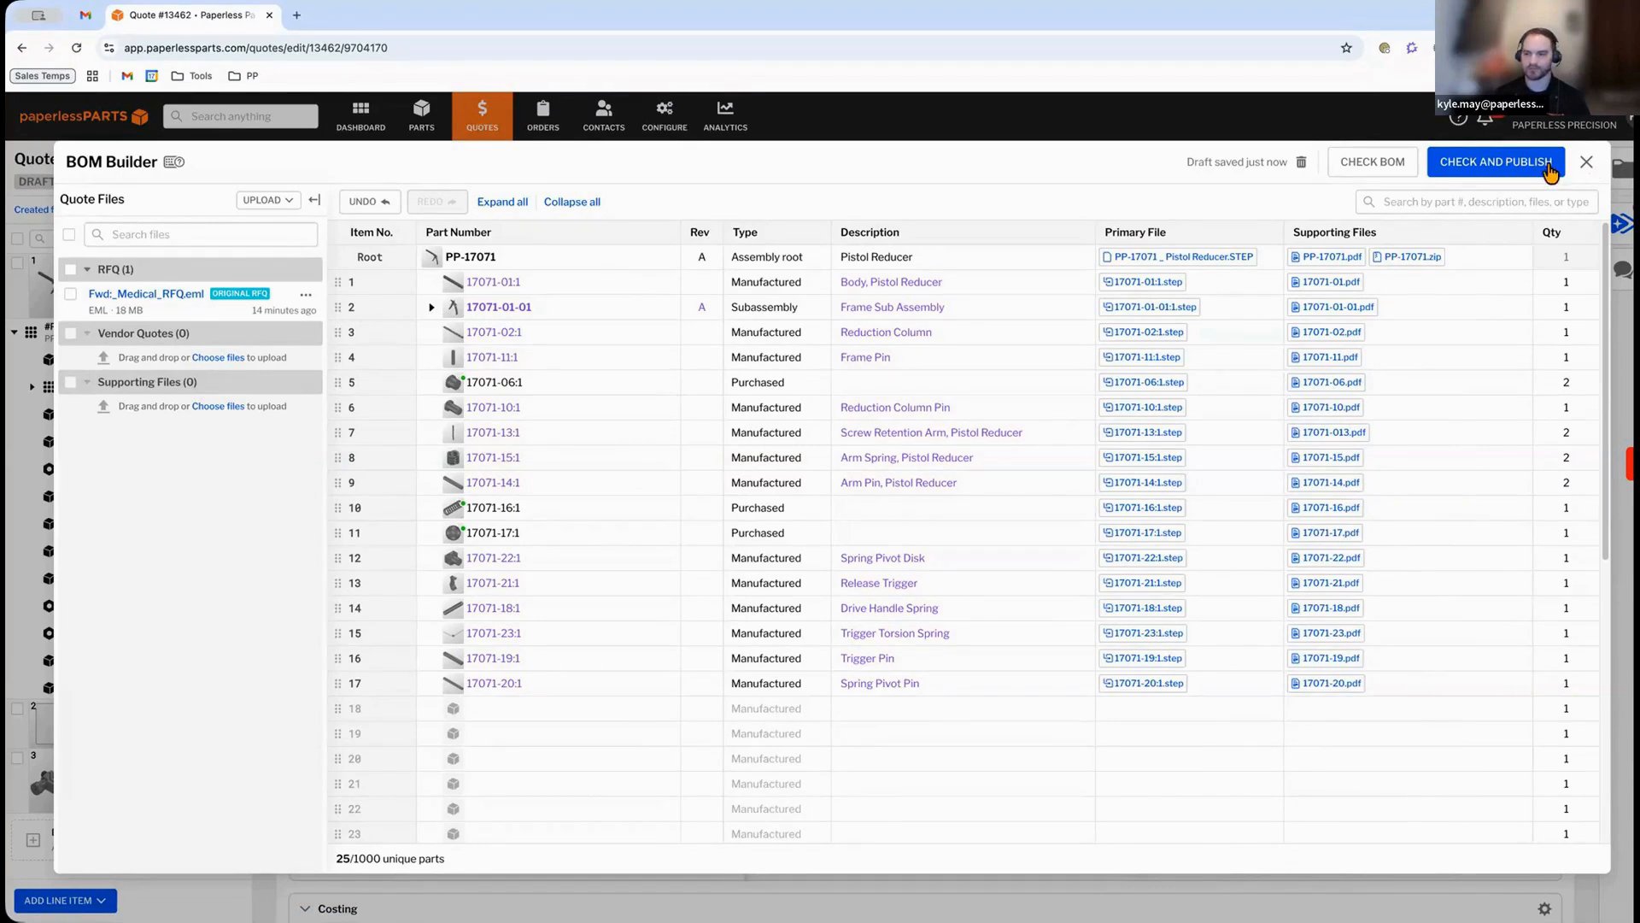
click(1515, 171)
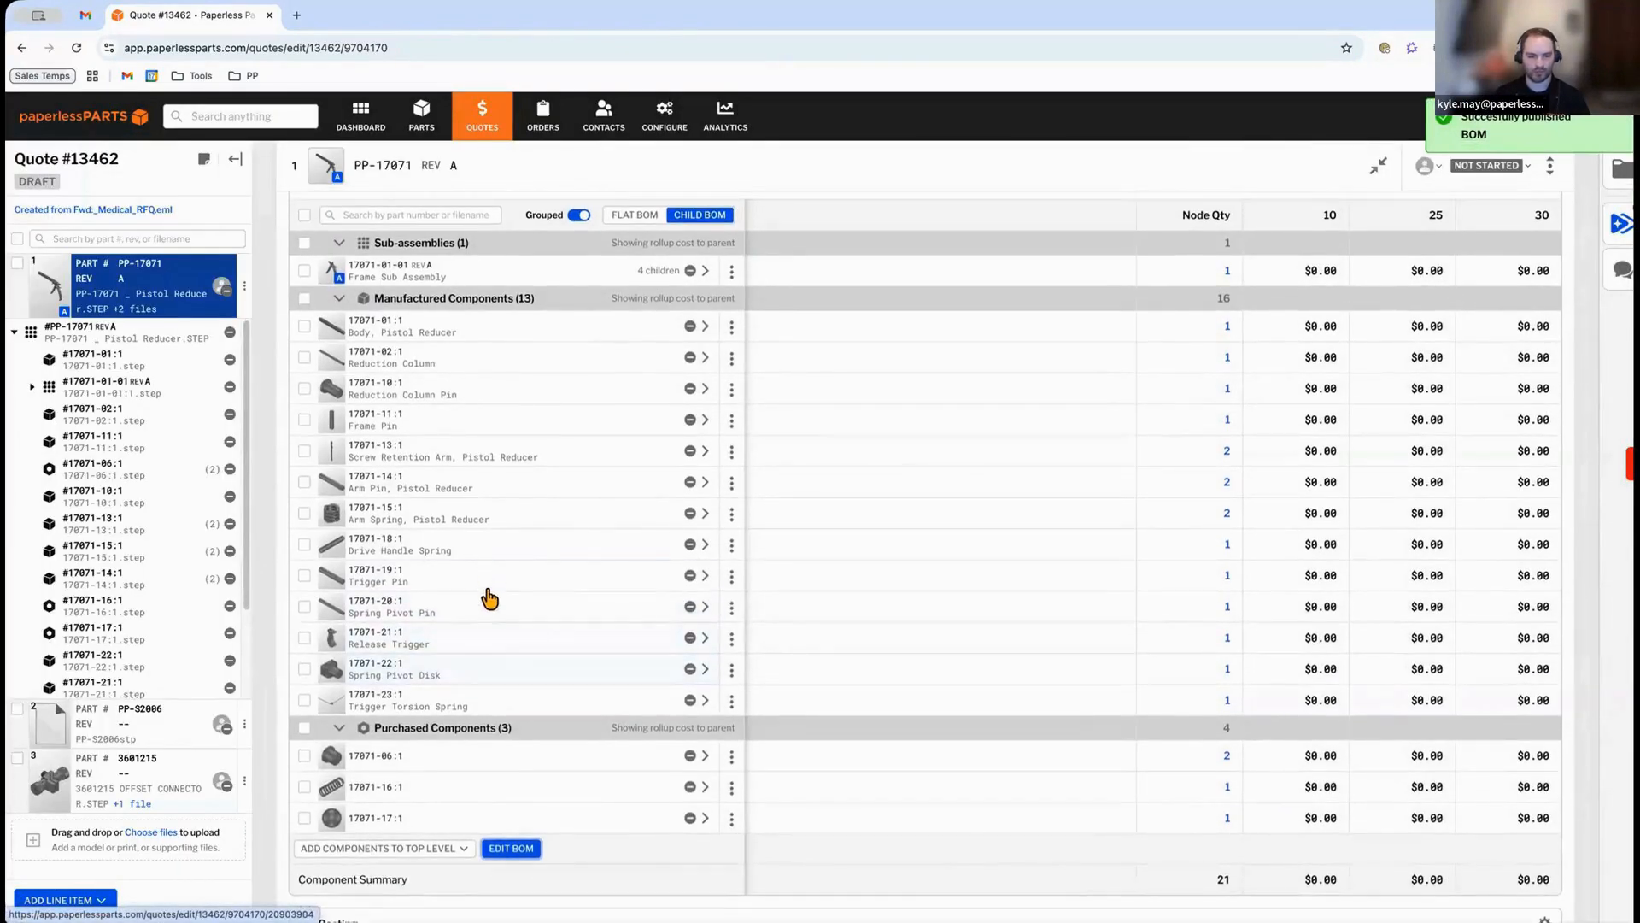
Set the Release Trigger component's process to CNC | Milling and its material to Stainless Steel 17-4.
scroll(492, 625, up, 1)
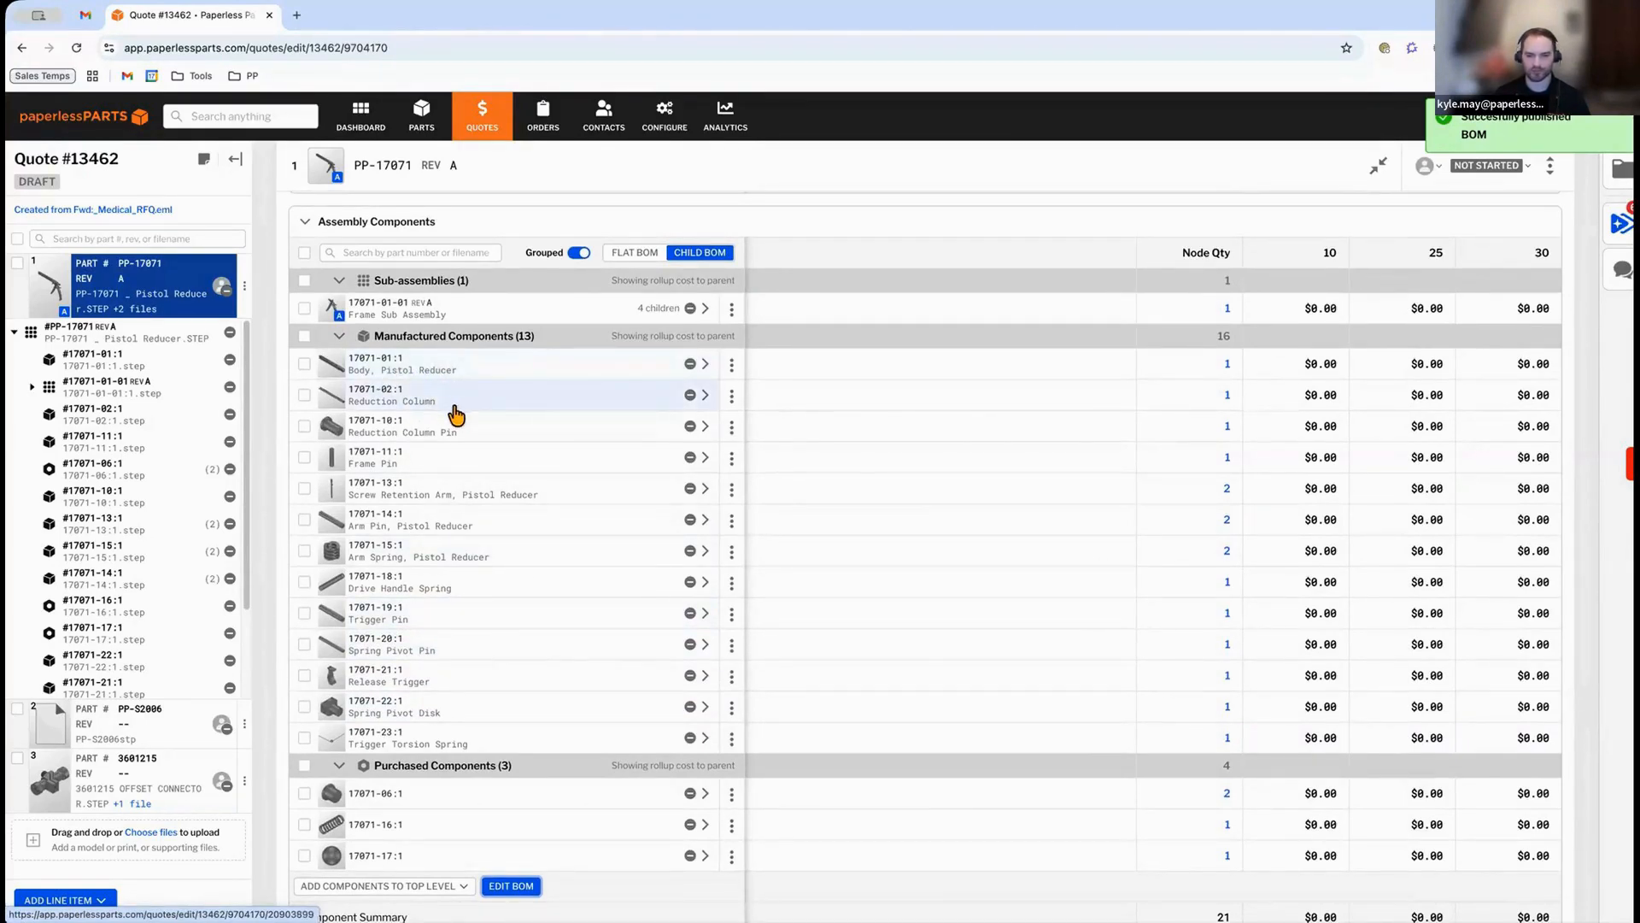
scroll(466, 478, up, 1)
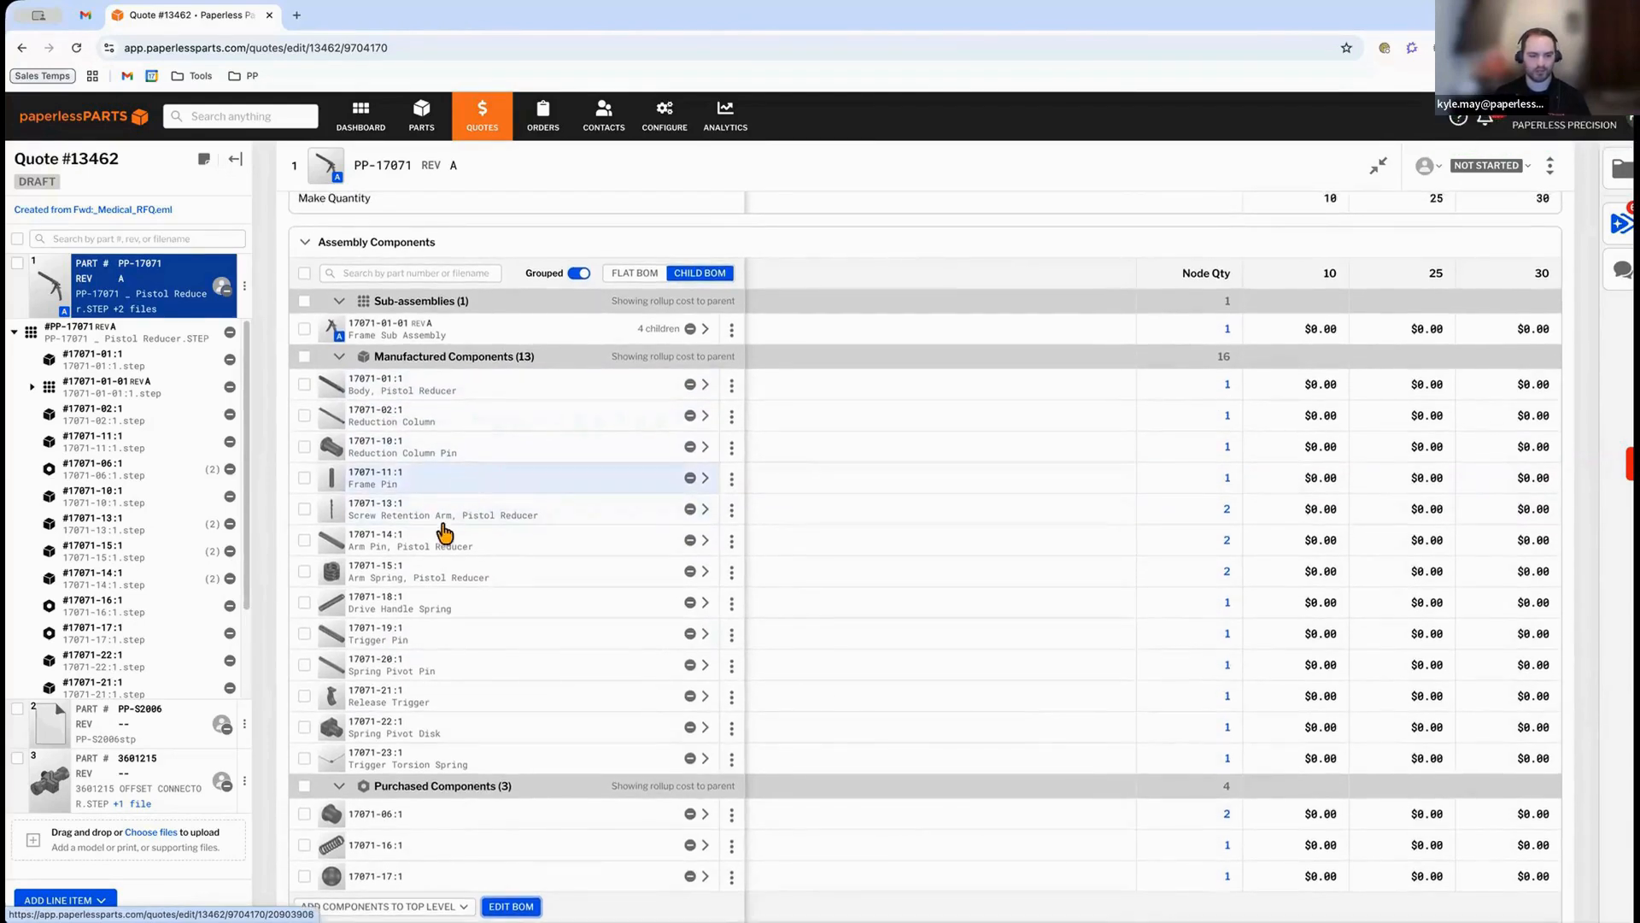
mouse_move(325, 542)
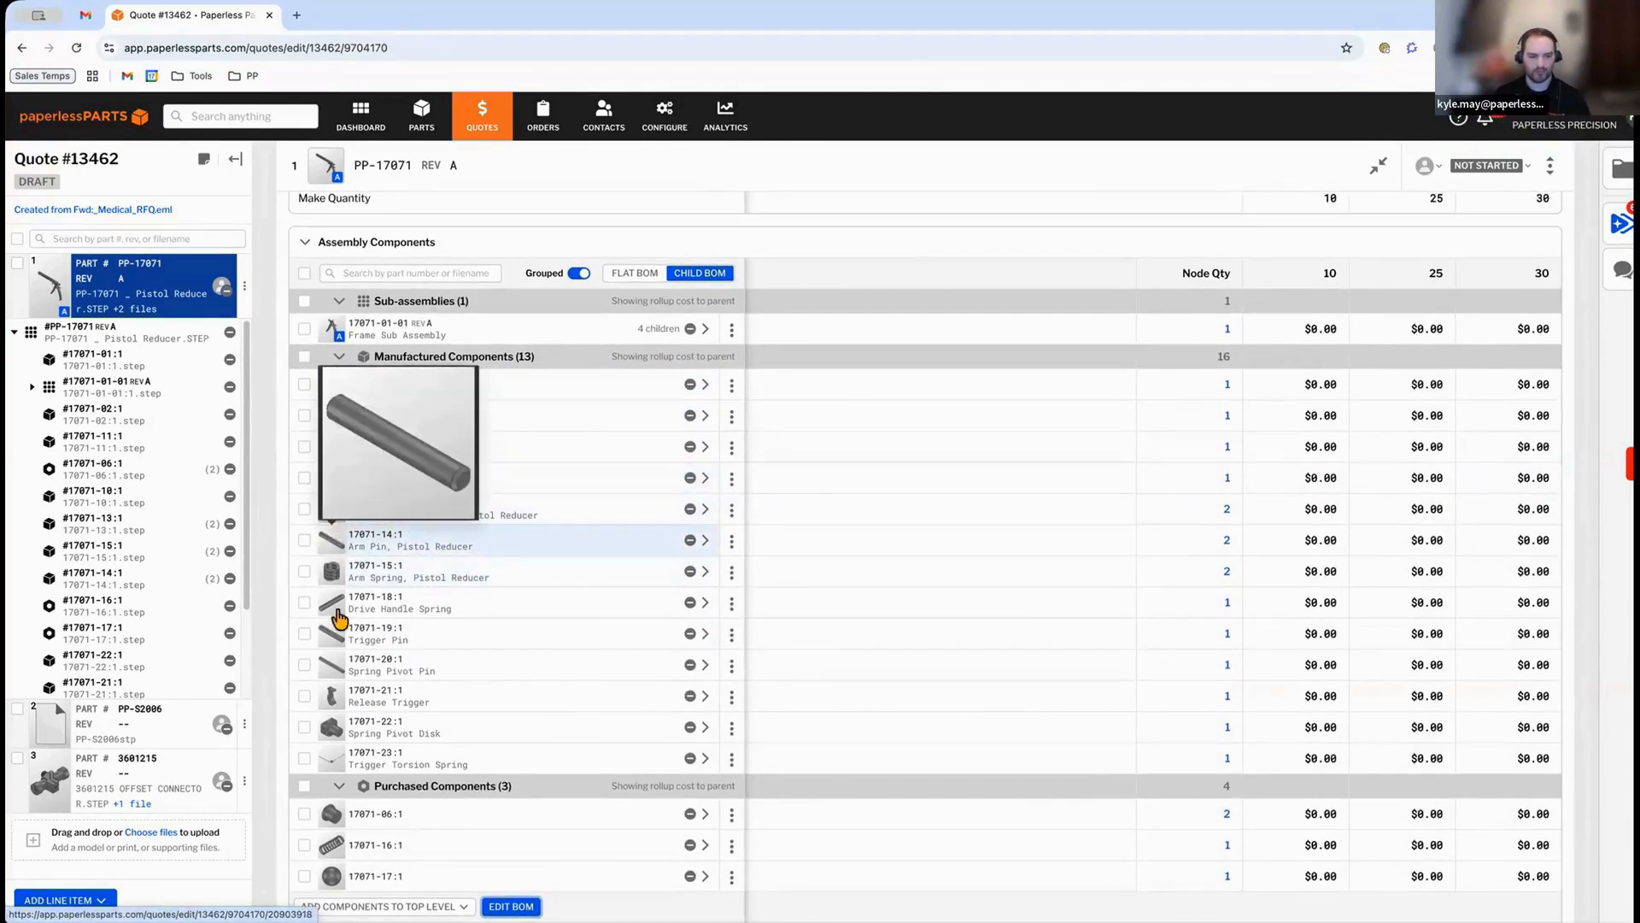
mouse_move(328, 702)
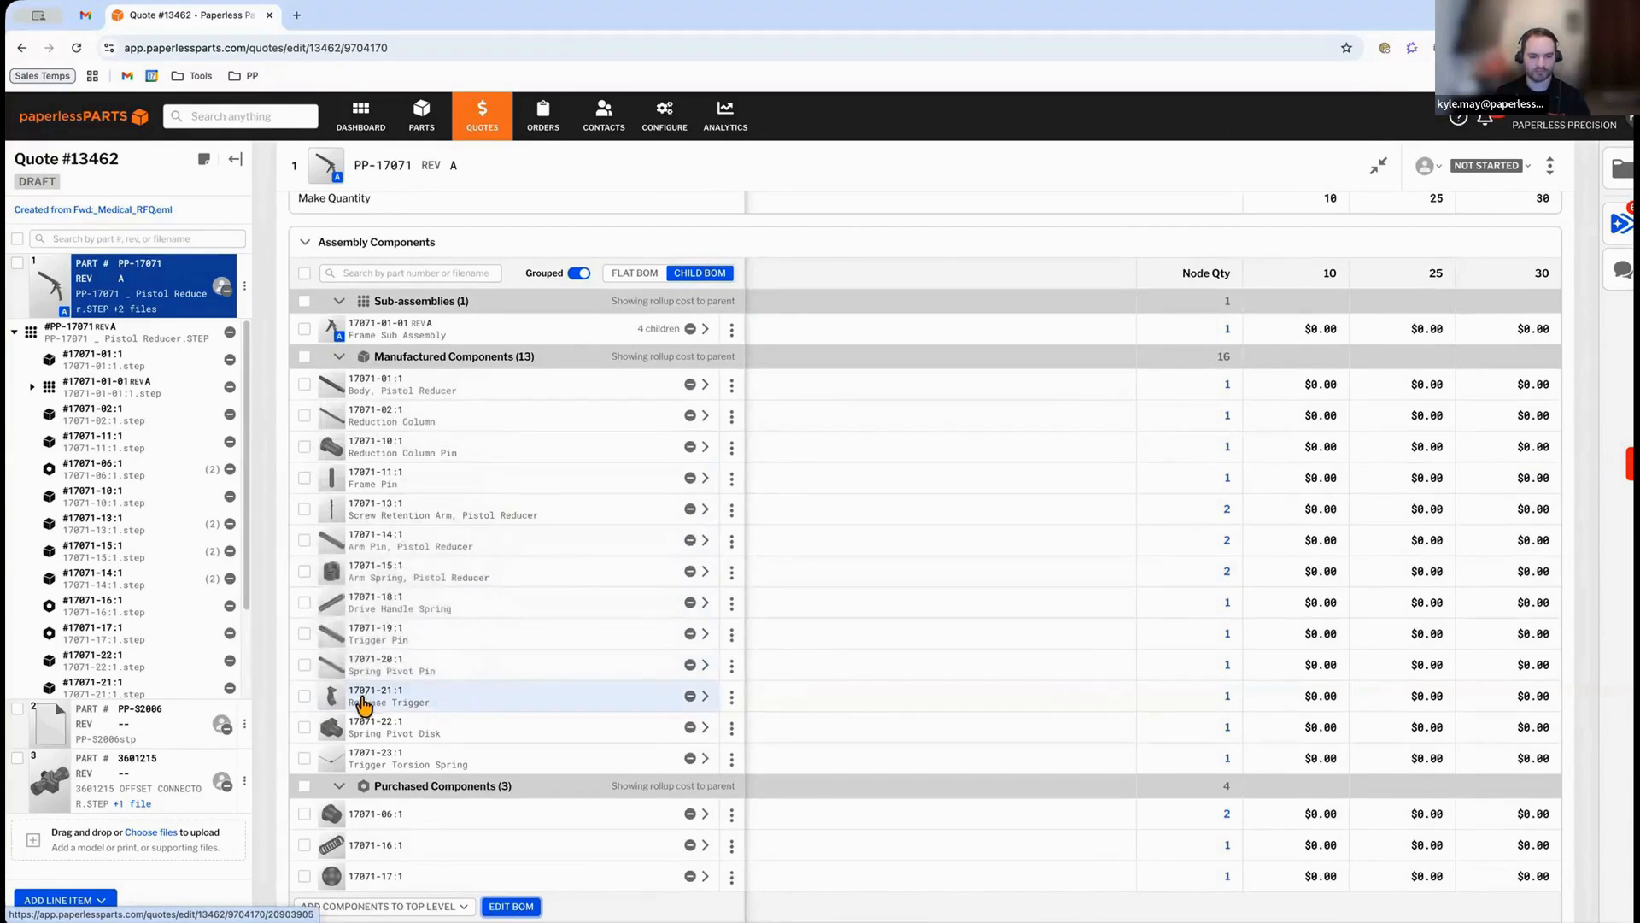
click(304, 696)
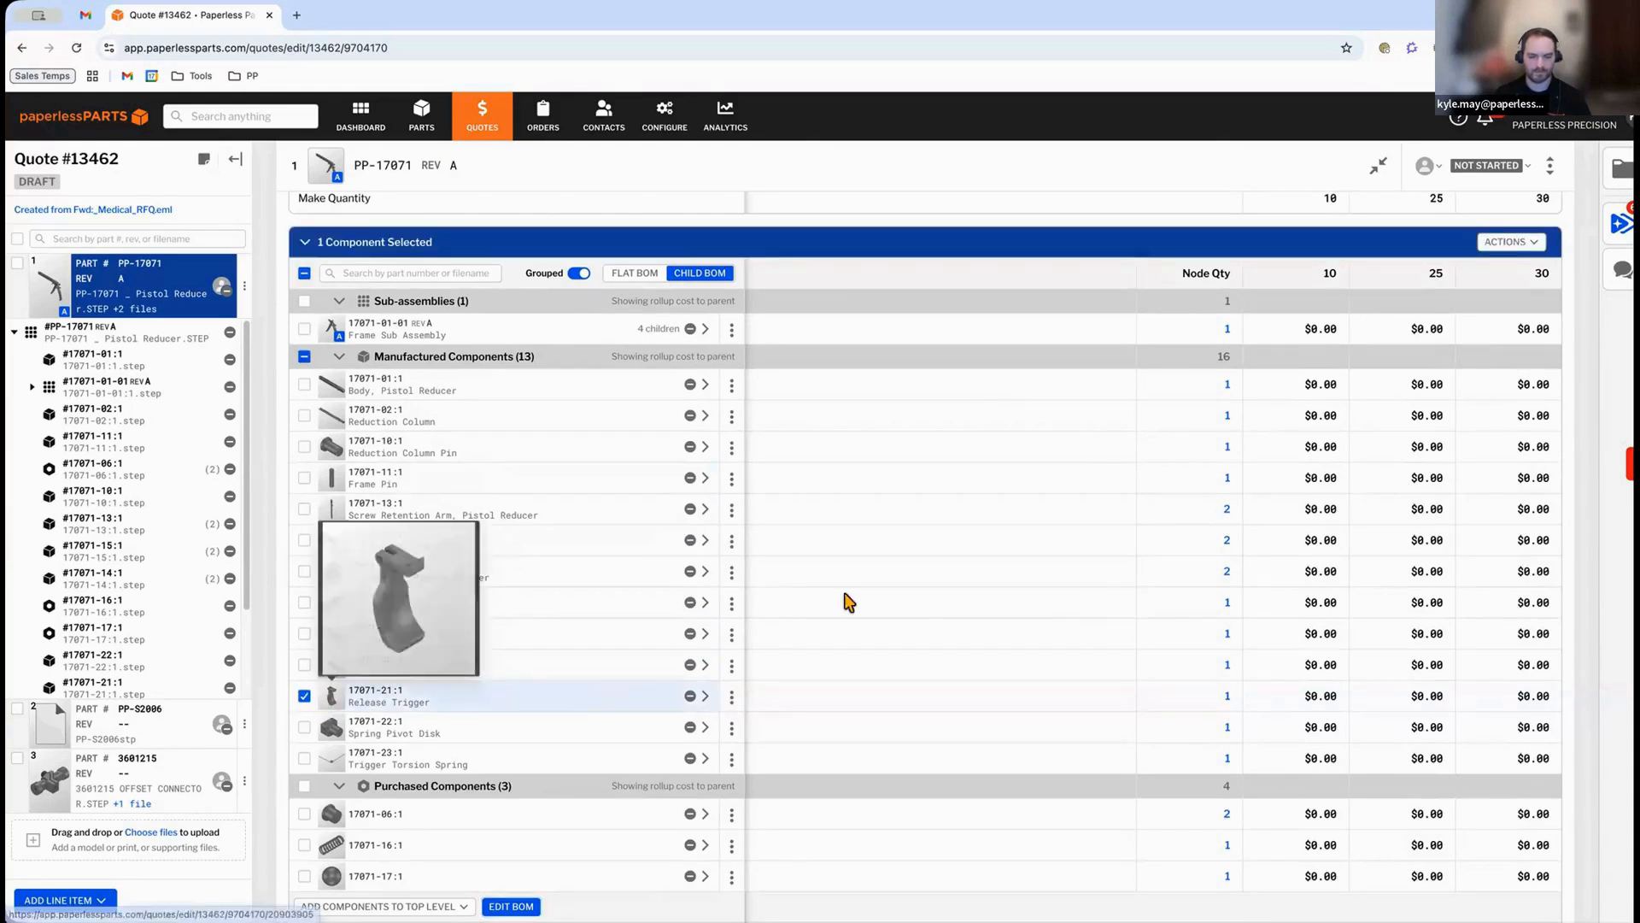
click(1505, 245)
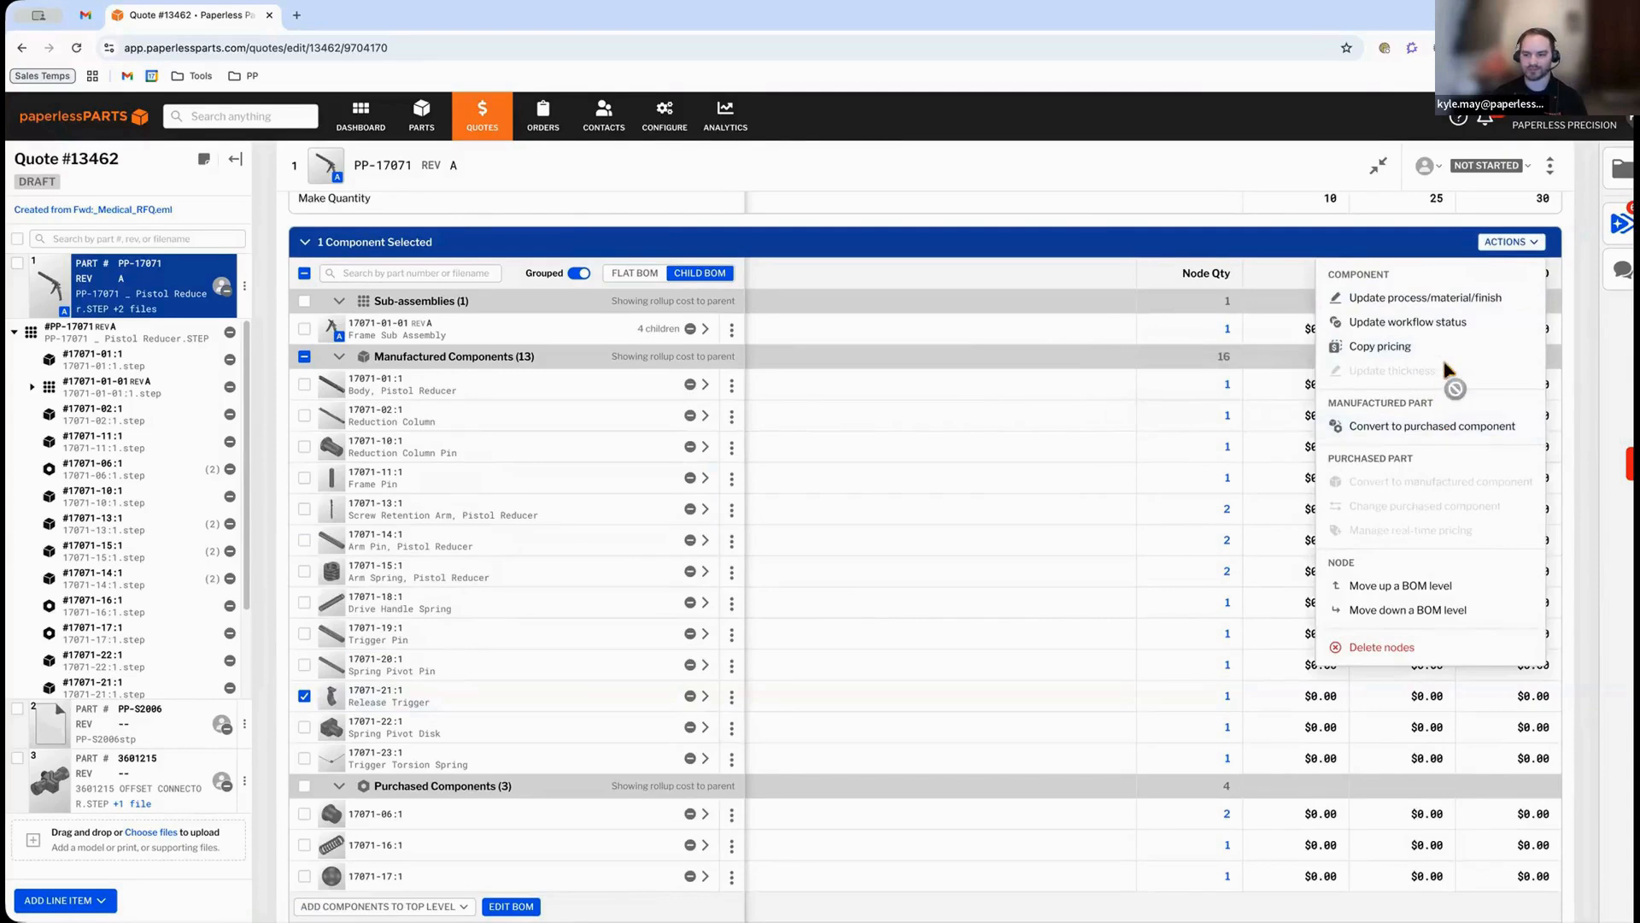
click(1442, 300)
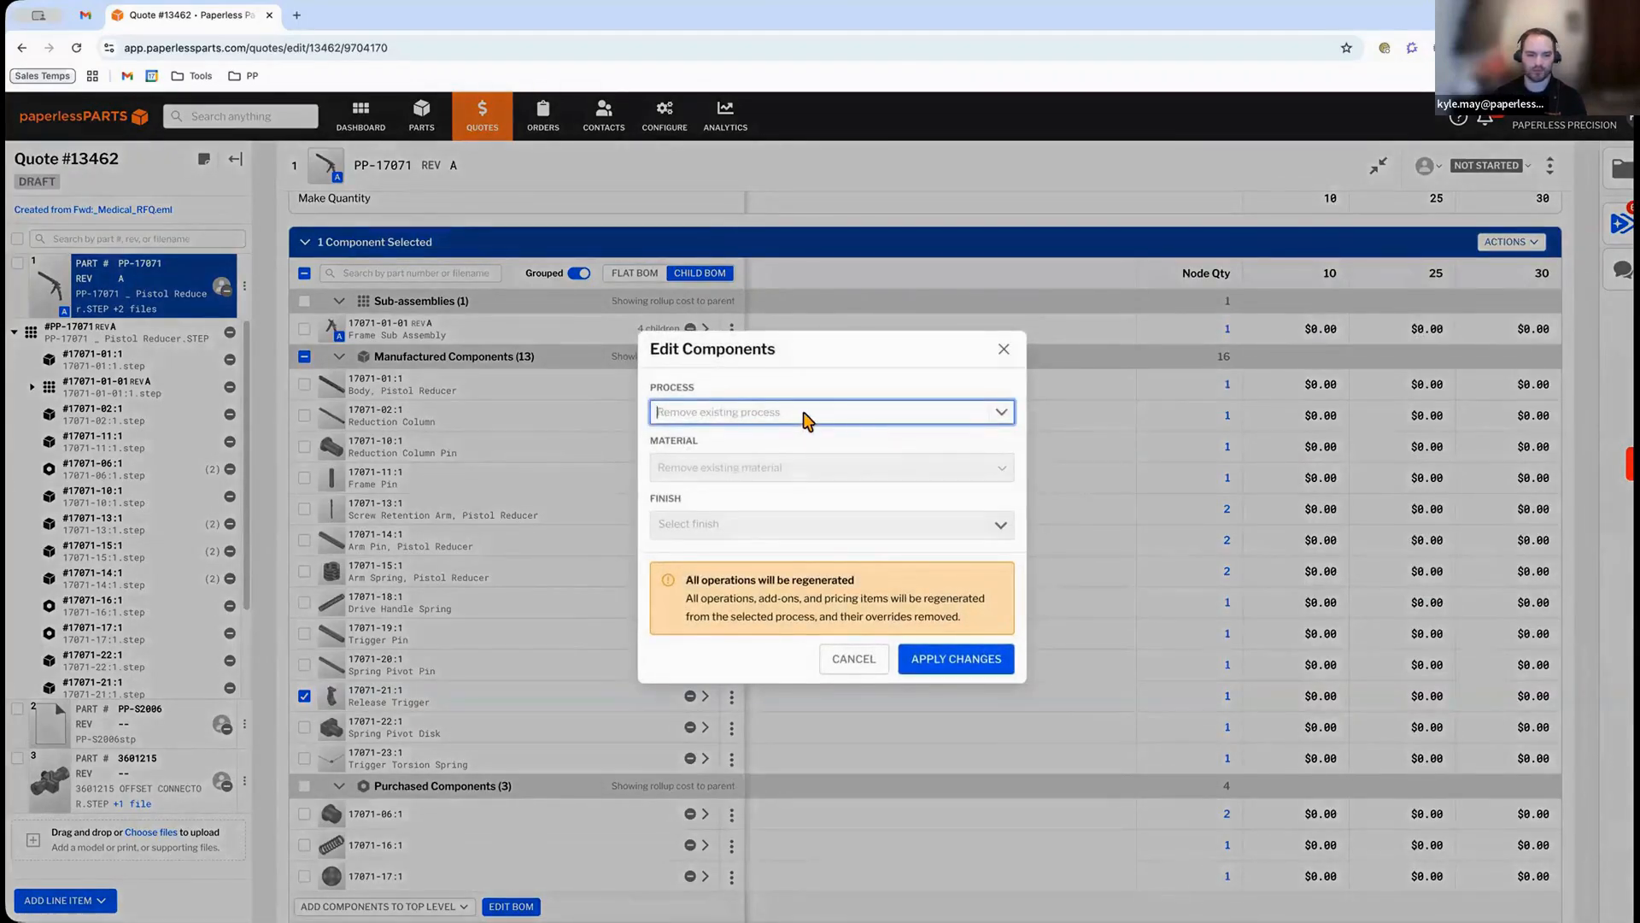
text(CNC)
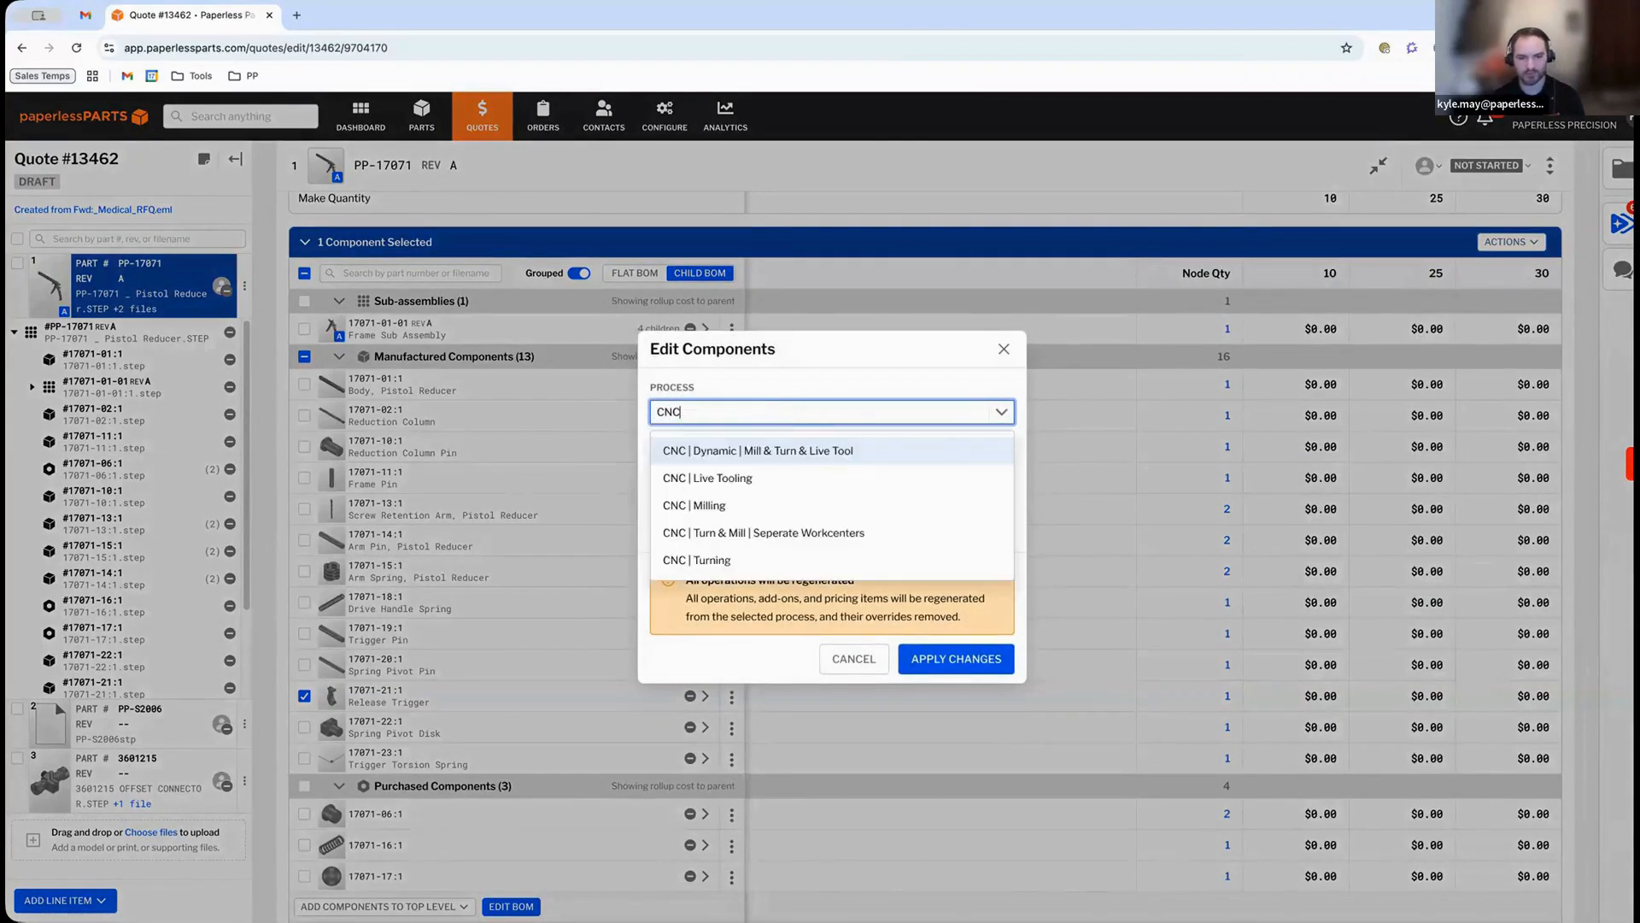
click(766, 508)
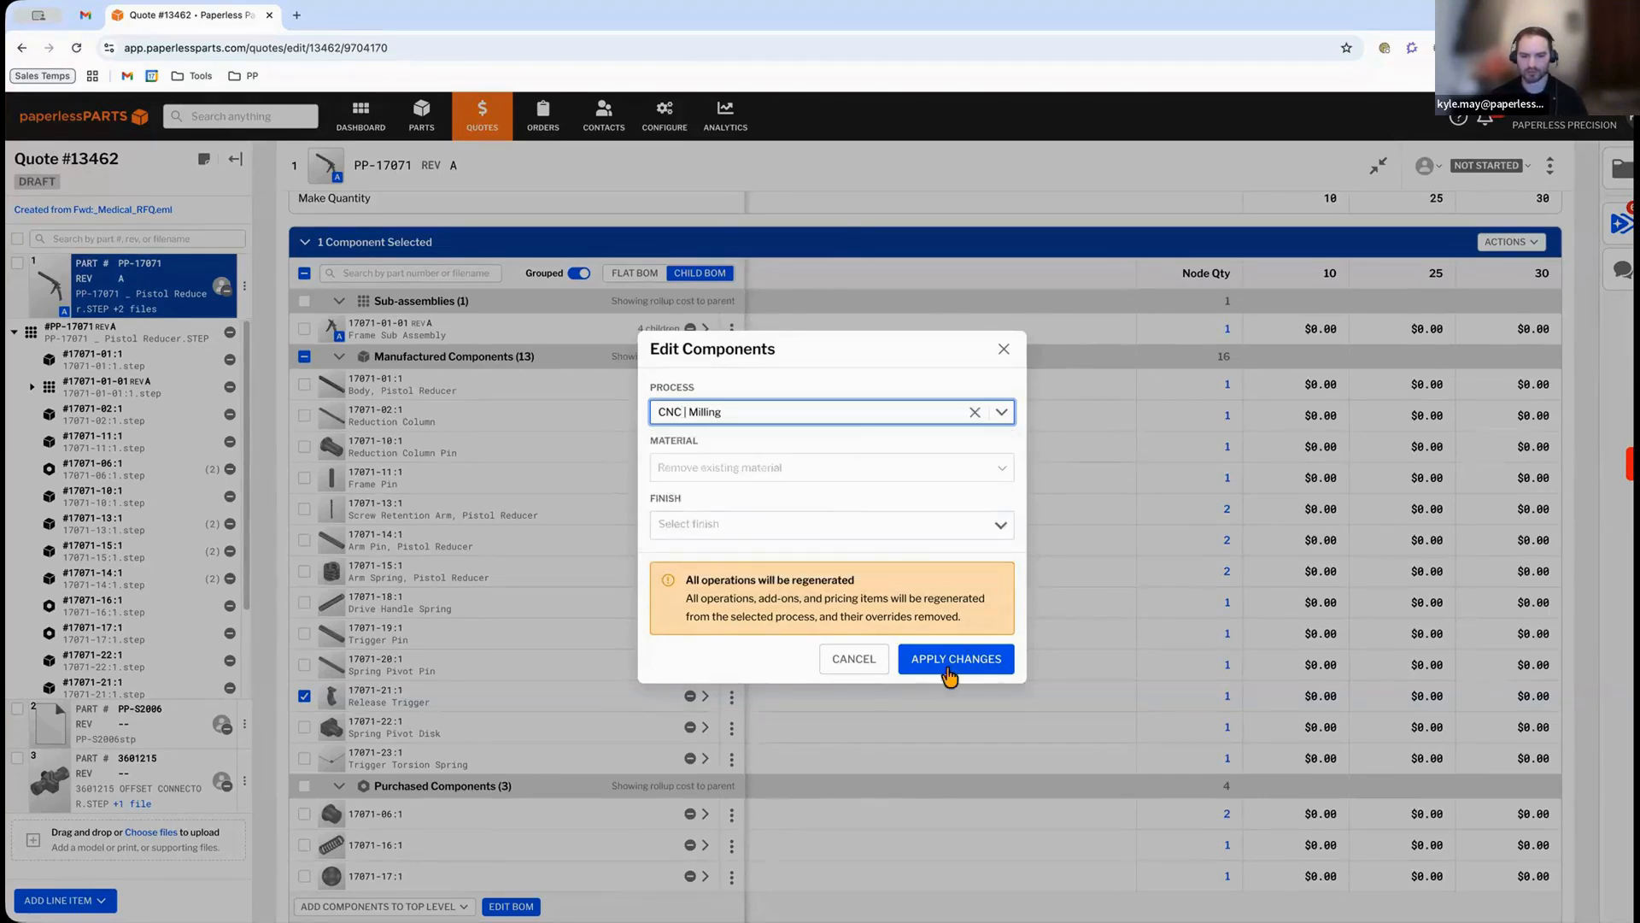
click(804, 465)
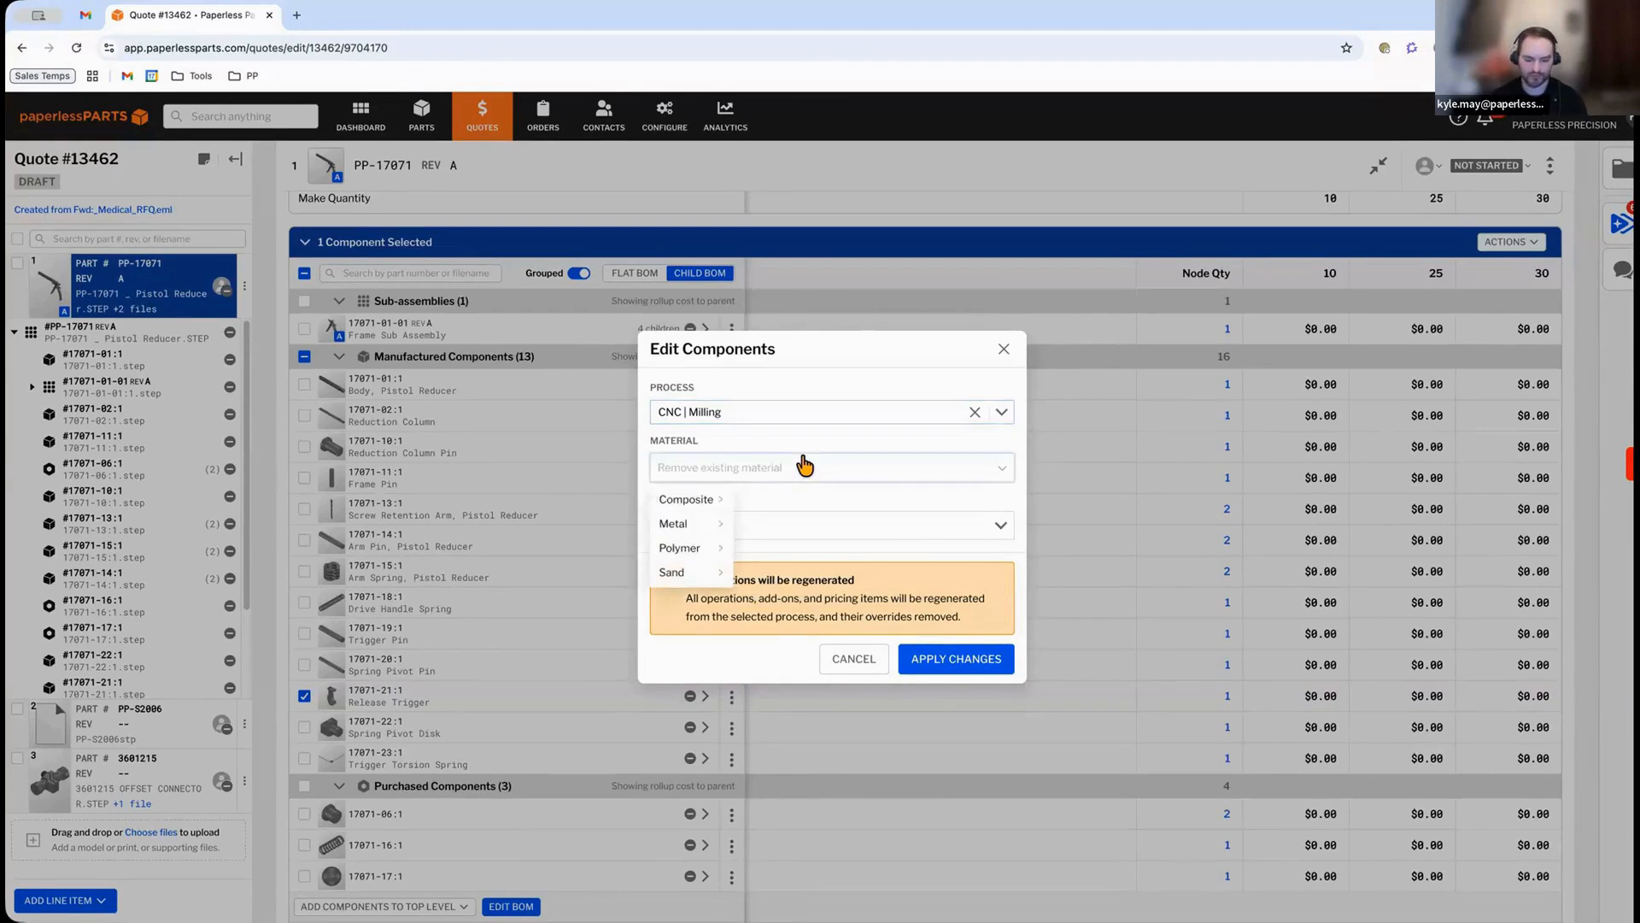
text(17-4)
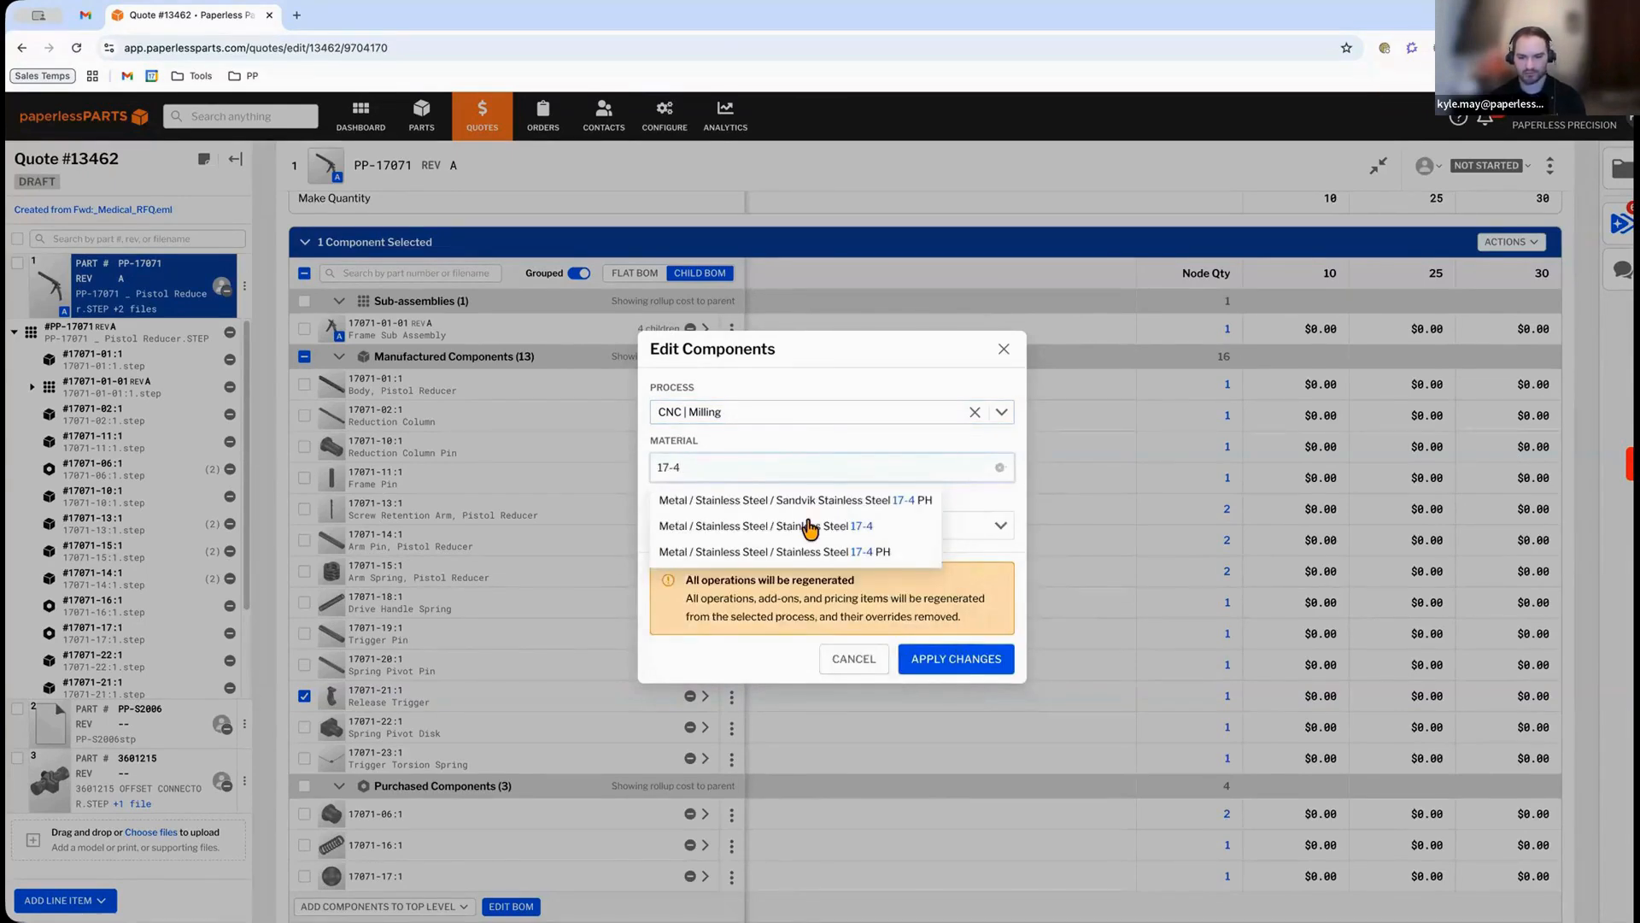
click(810, 527)
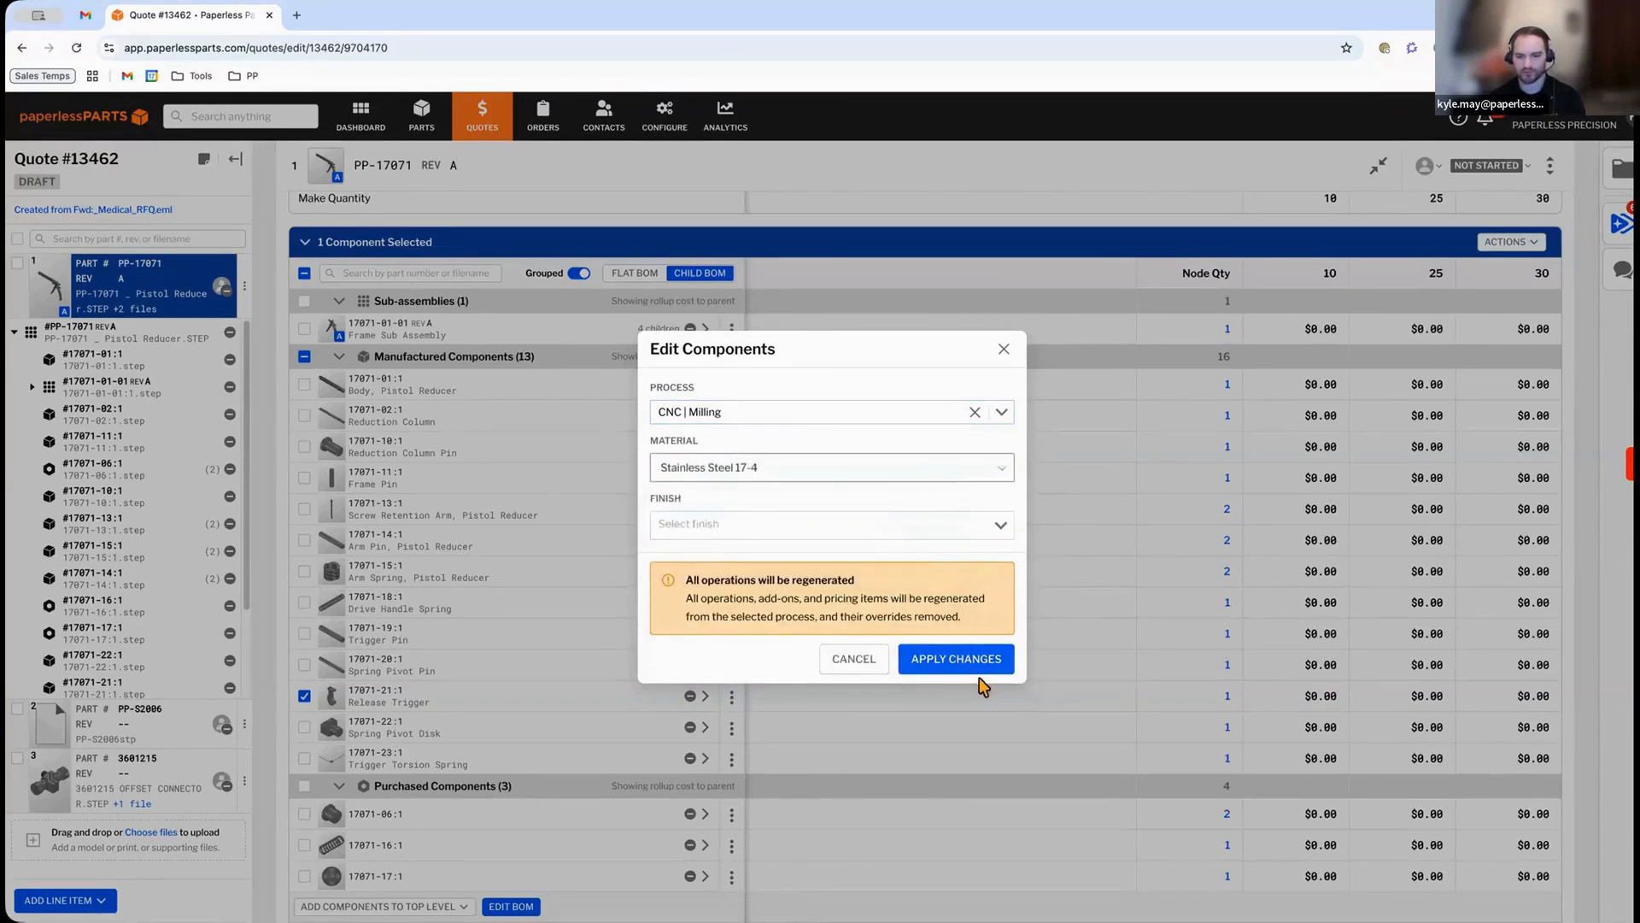
click(1044, 749)
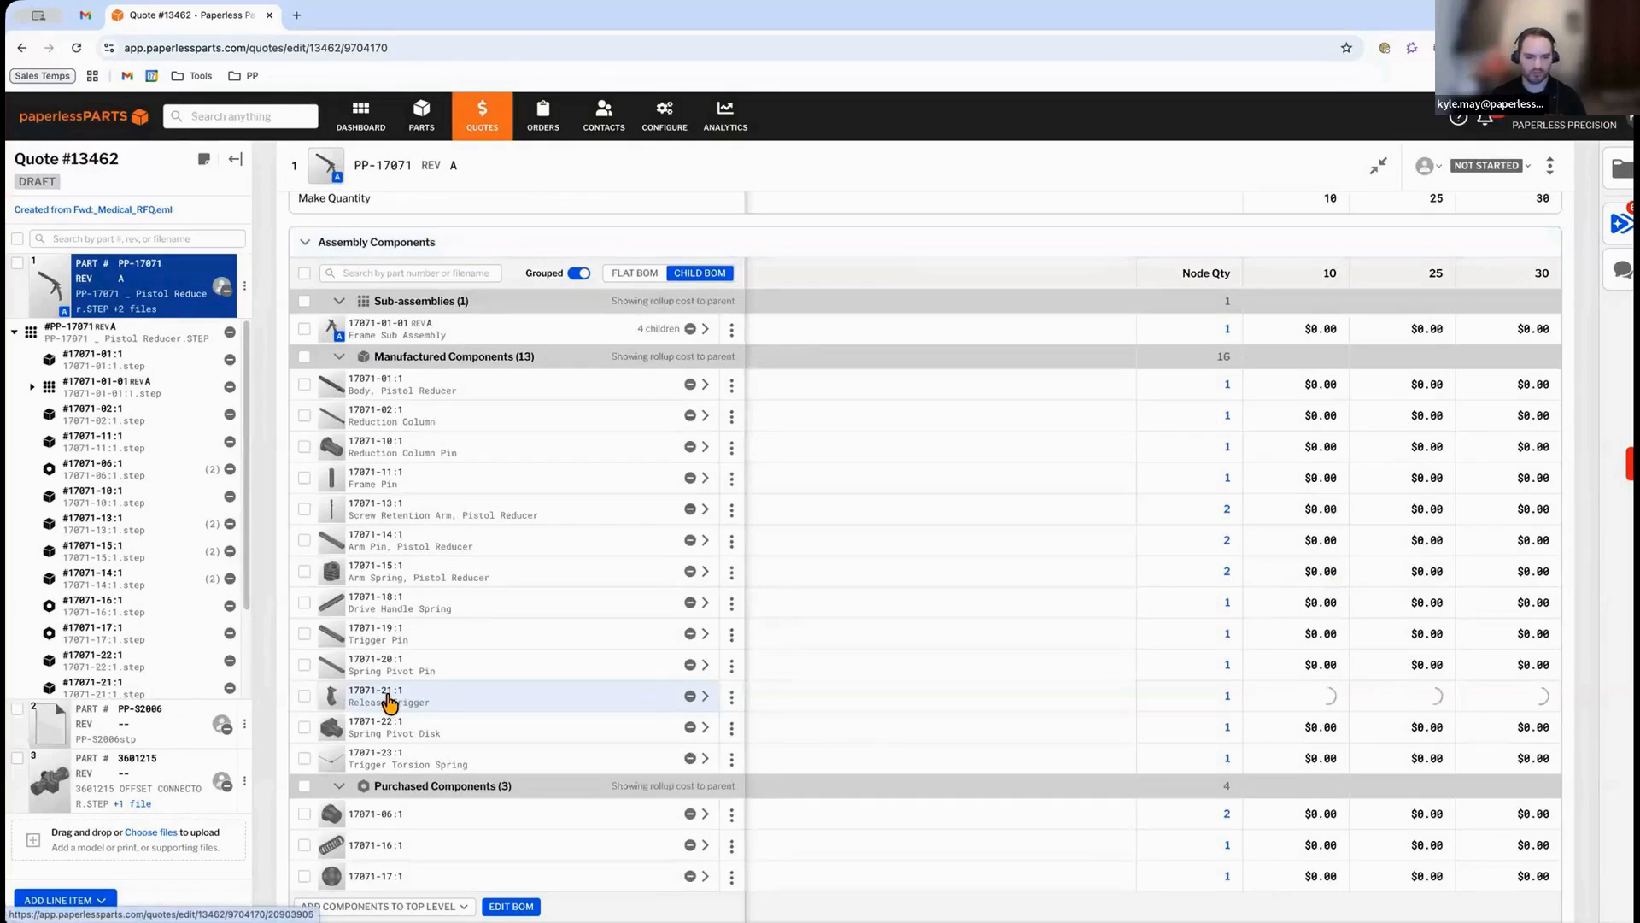
Open the Release Trigger part 17071-21:1 and set its revision to A.
click(502, 704)
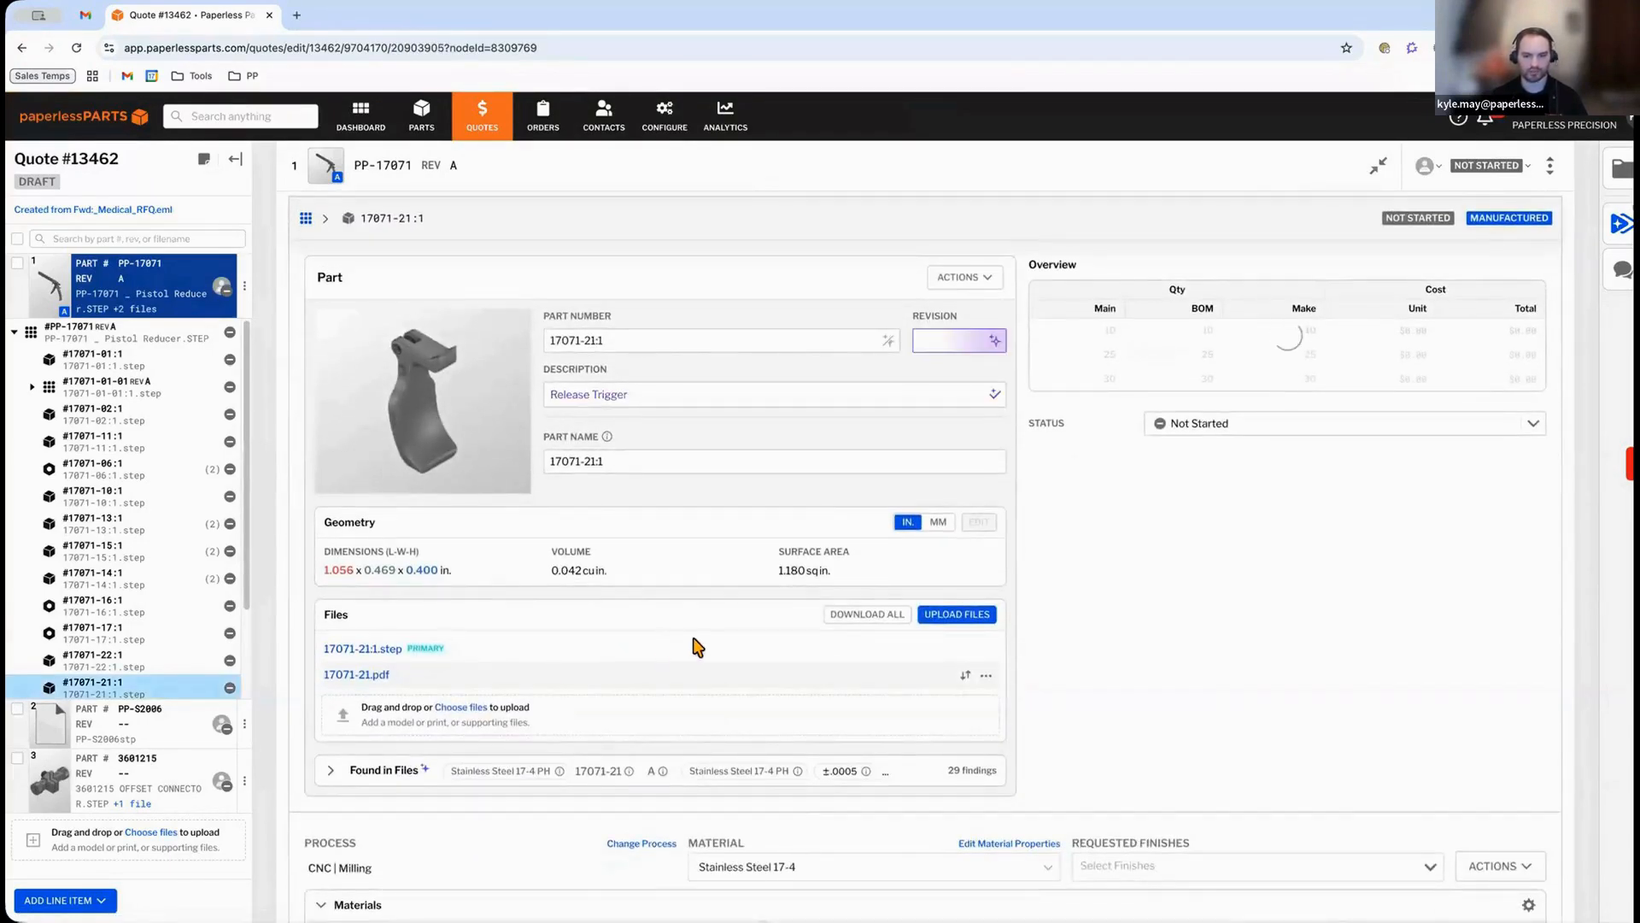
click(989, 342)
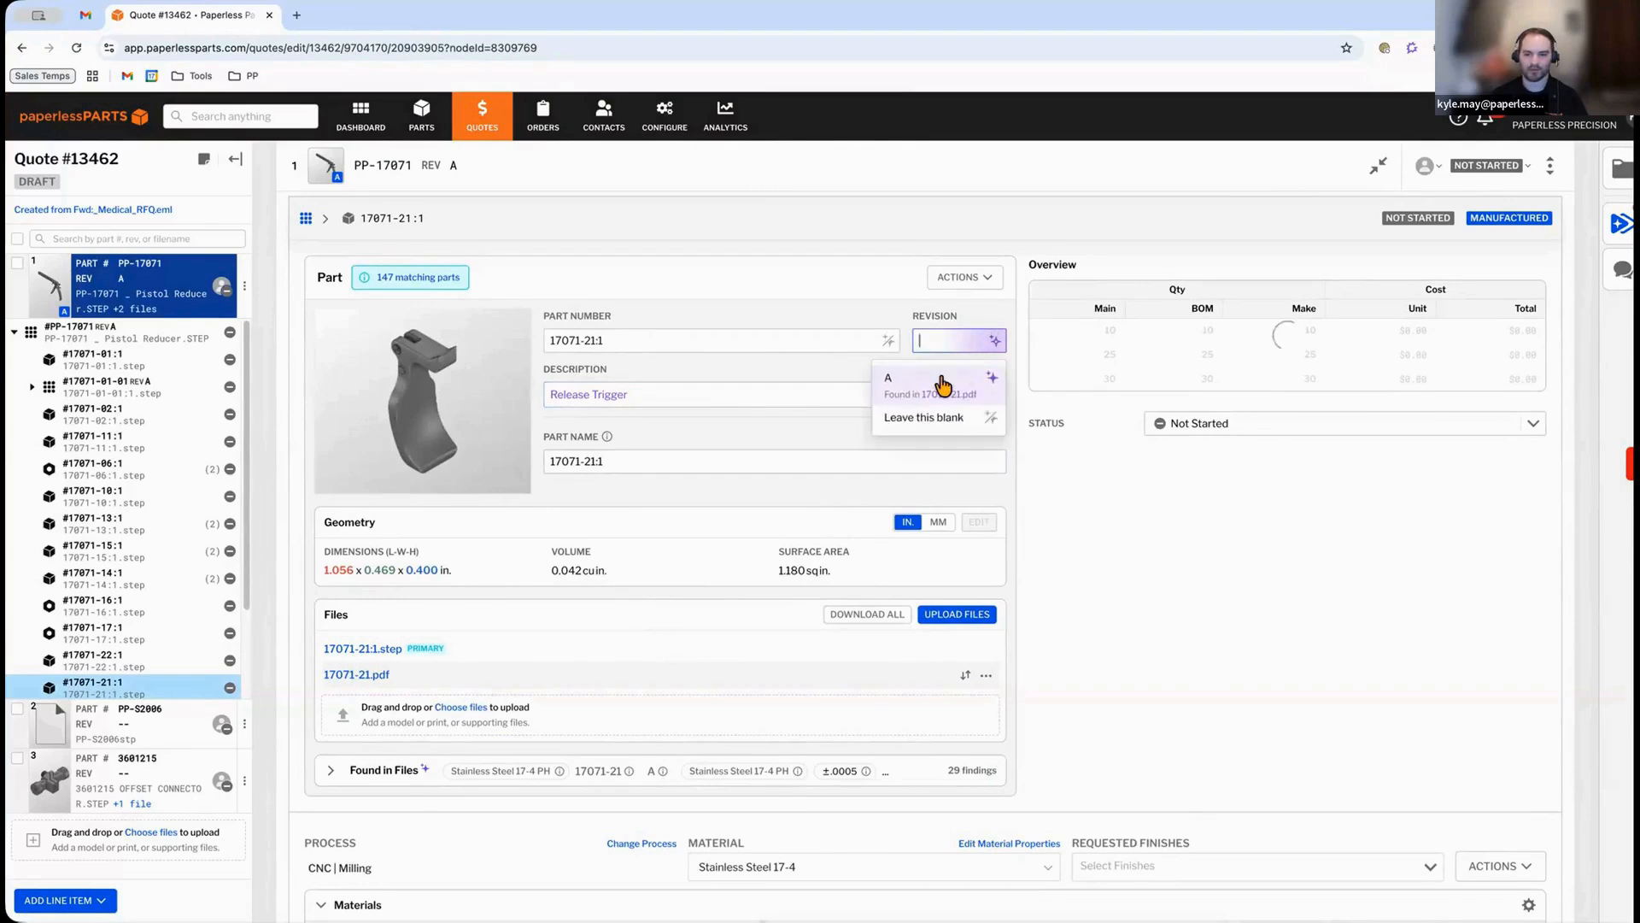
click(943, 386)
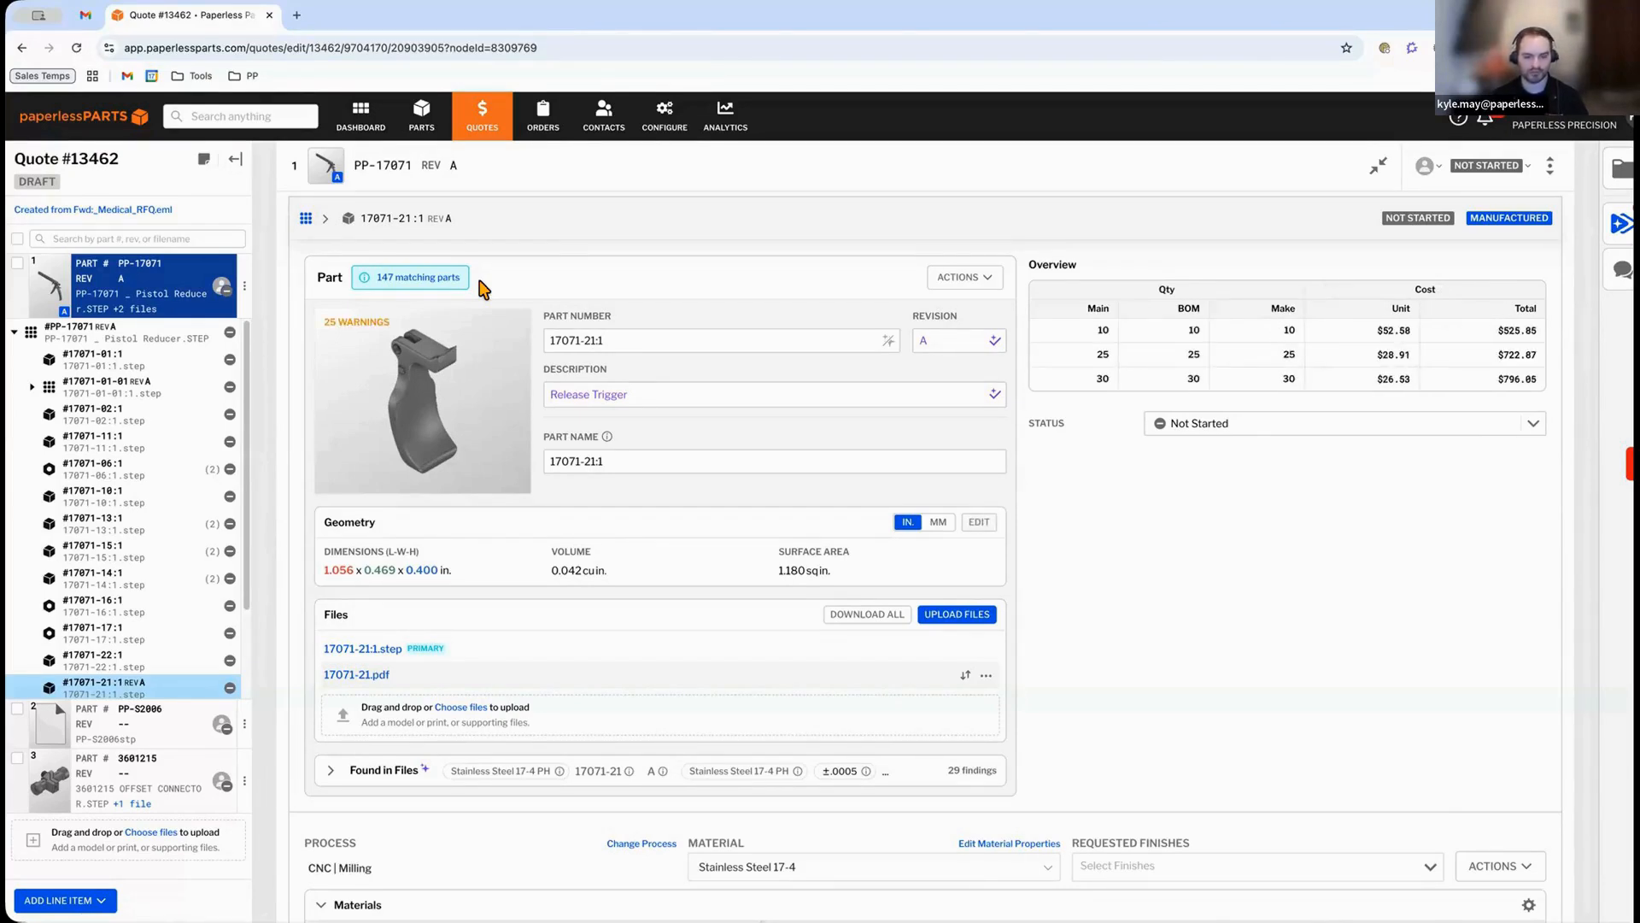
Review the Release Trigger's matching parts in the part library.
click(418, 279)
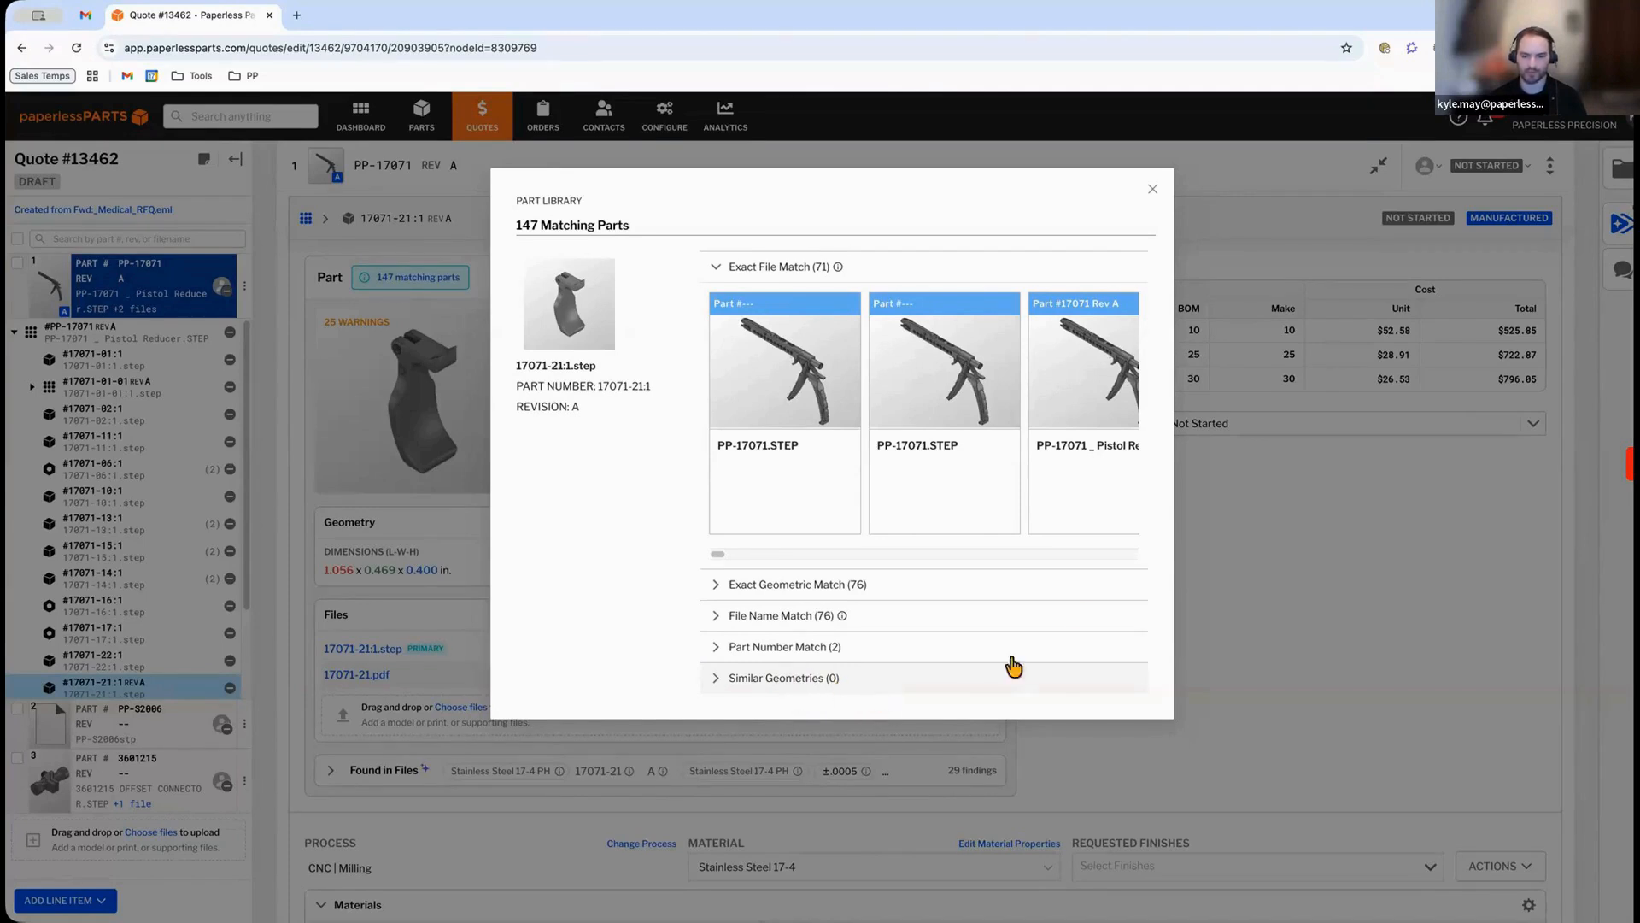
click(1148, 191)
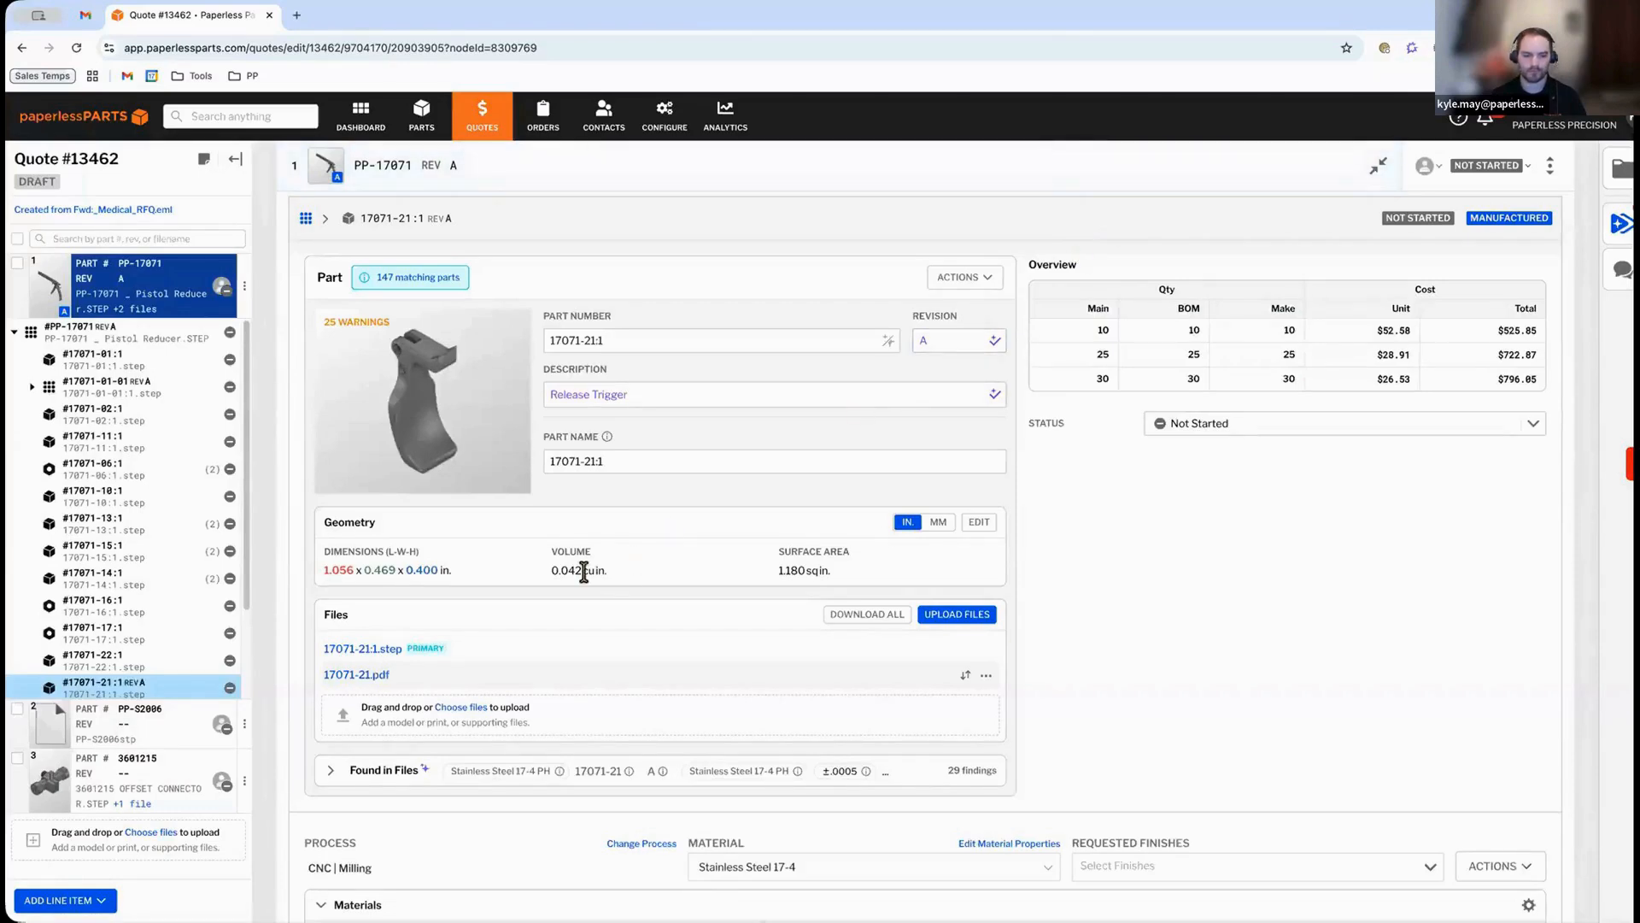
scroll(524, 579, down, 1)
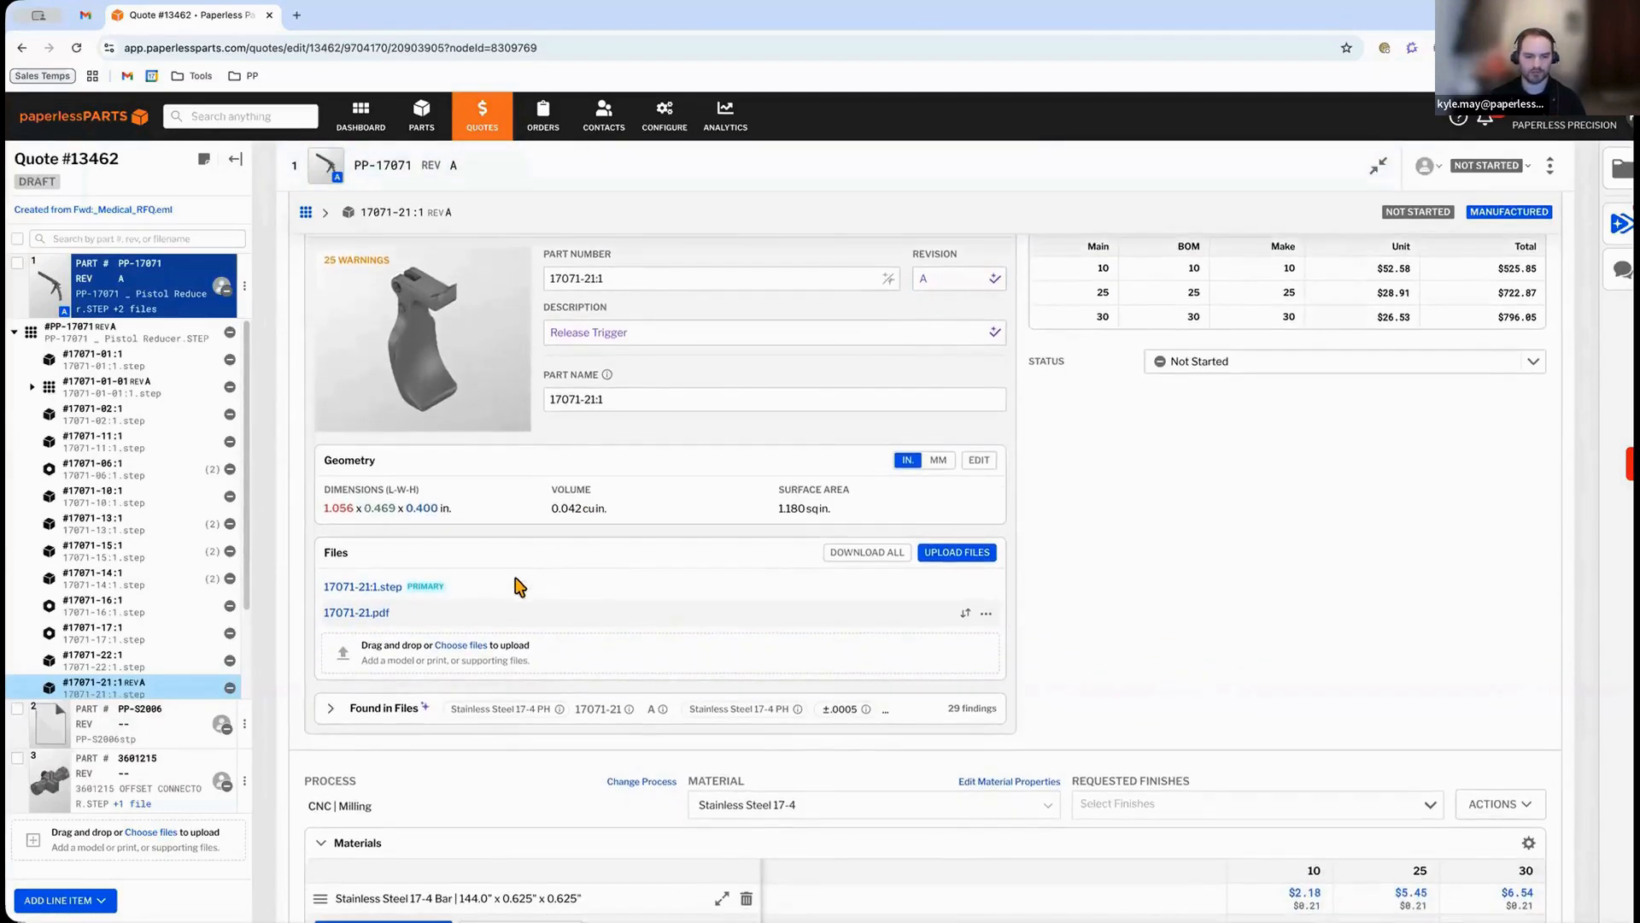
scroll(513, 588, up, 2)
scroll(555, 583, down, 1)
scroll(589, 578, up, 2)
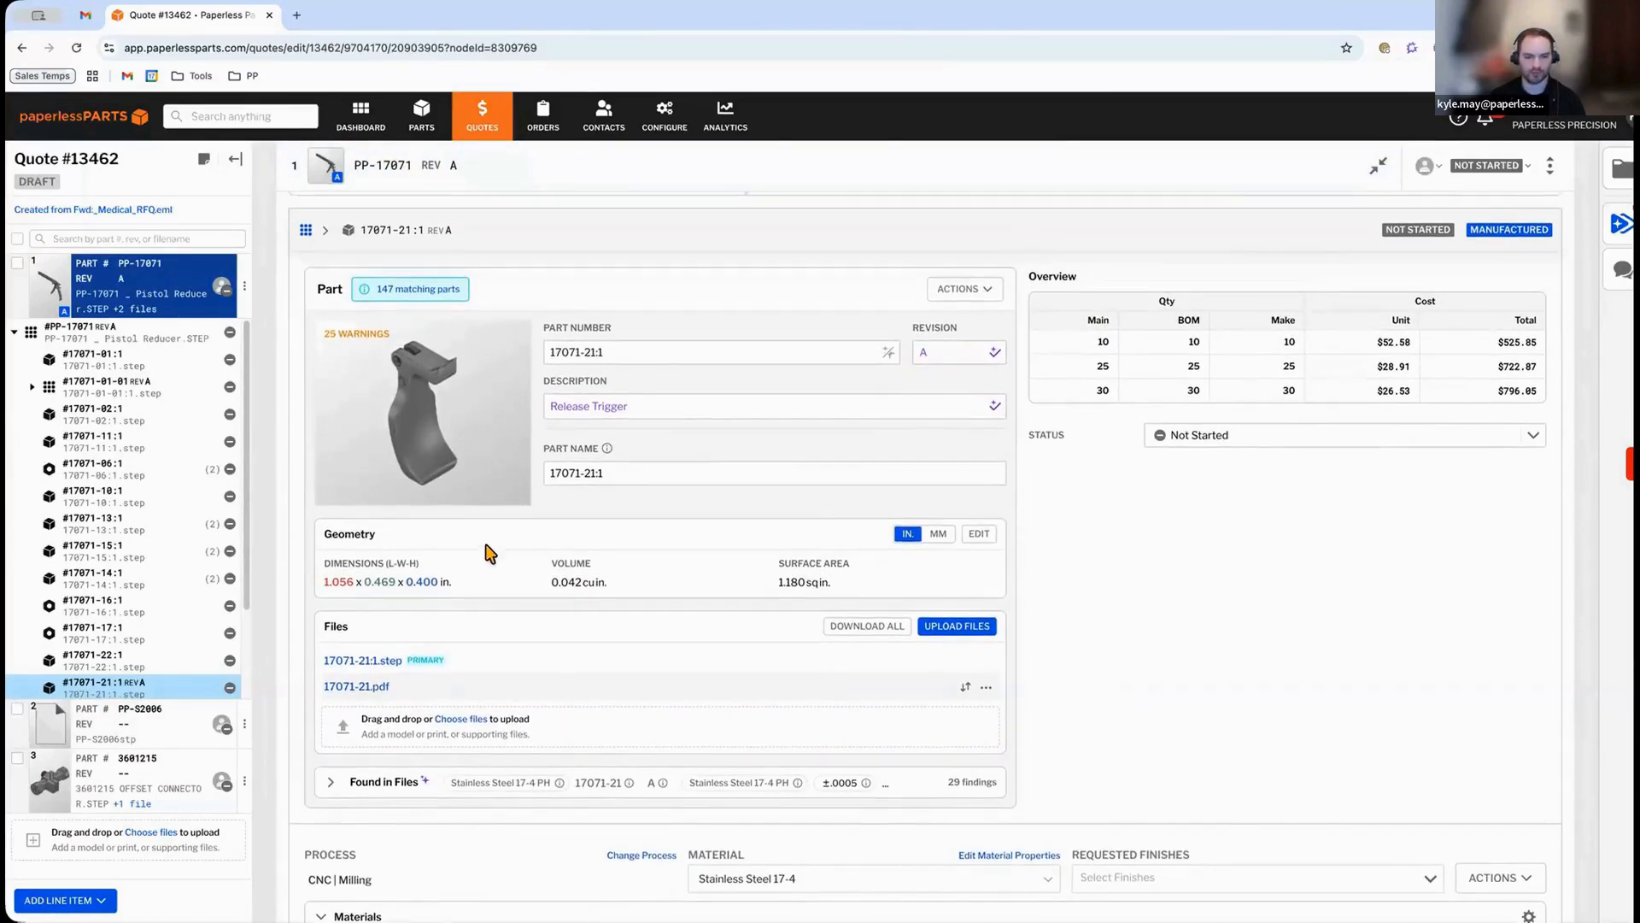
Inspect the Release Trigger model in the 3D viewer, including its bounding-box dimensions.
click(430, 462)
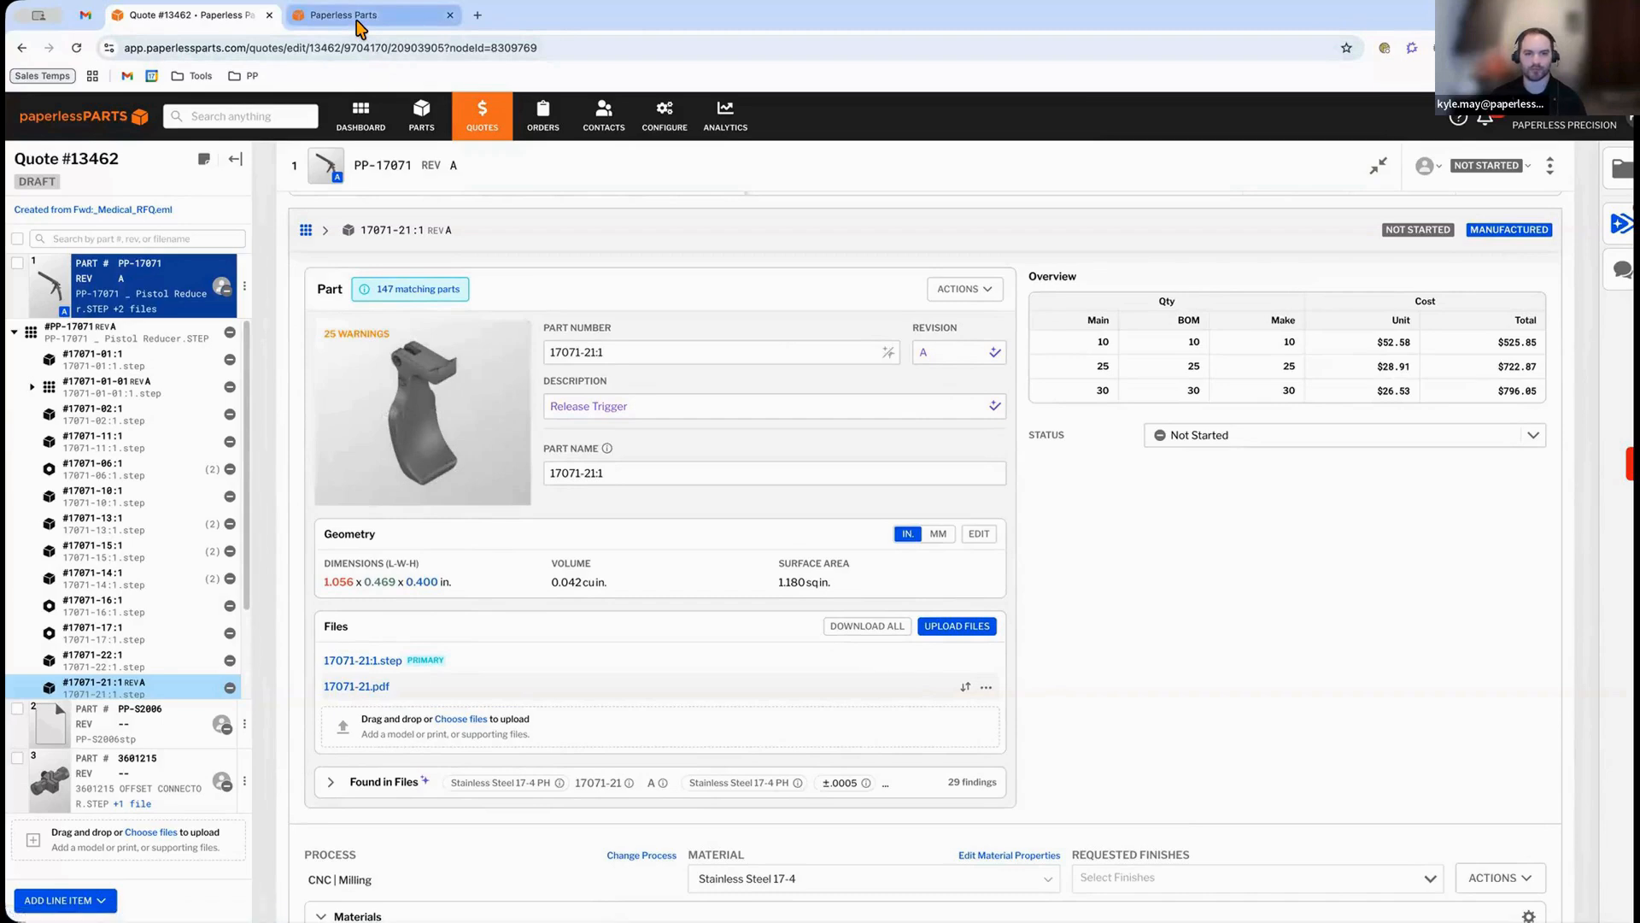
click(358, 17)
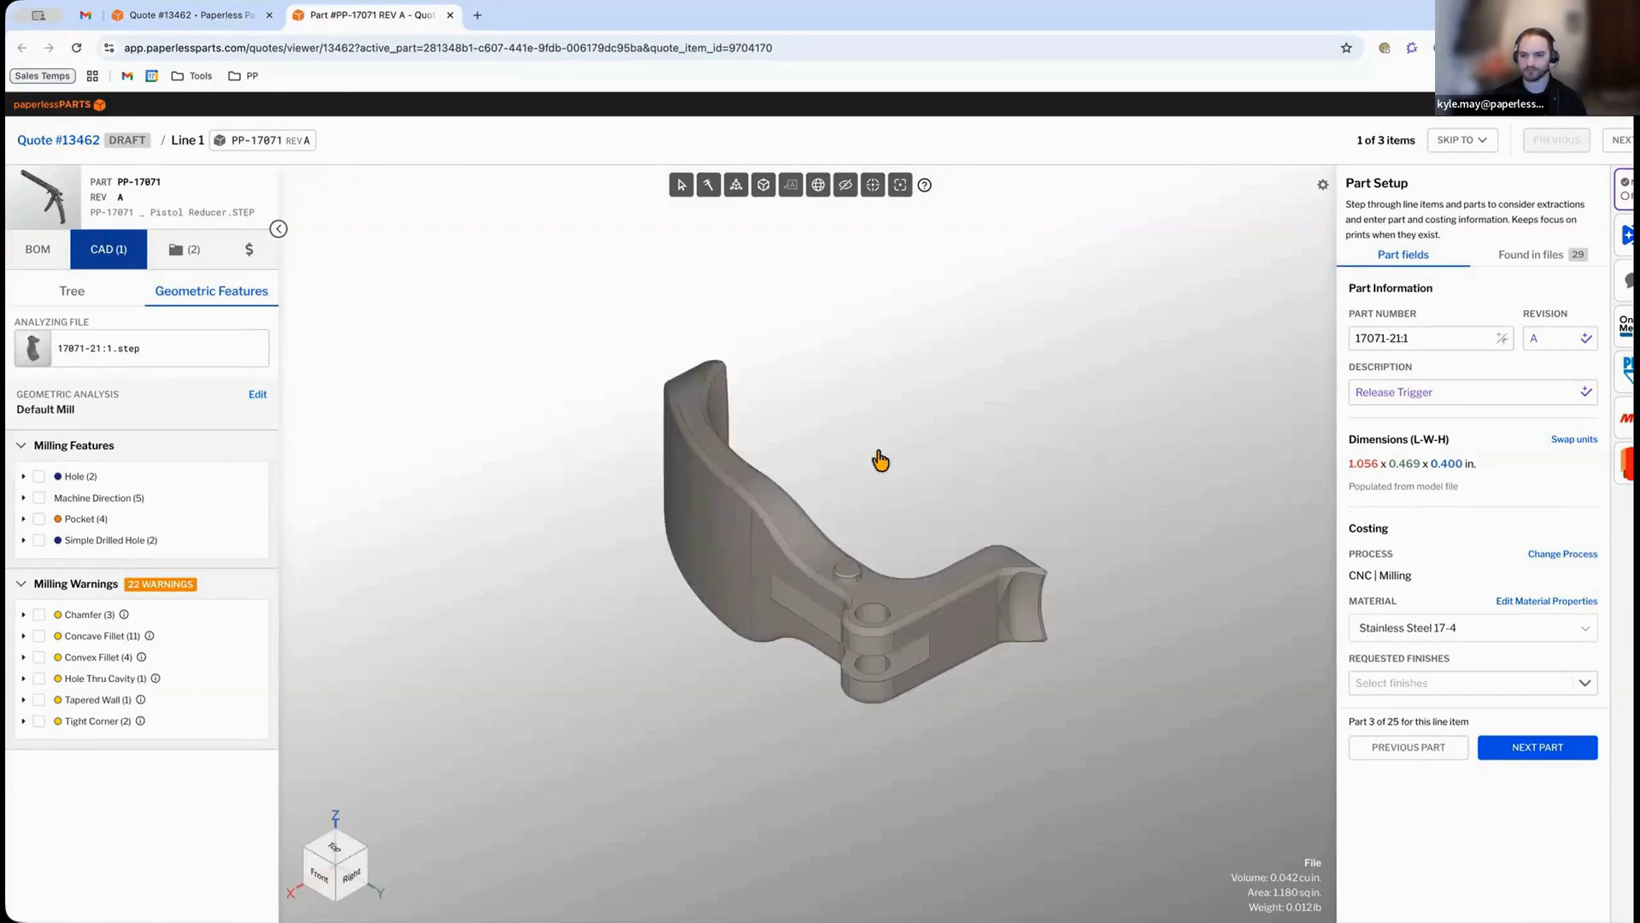
drag(813, 425, 1223, 233)
click(1322, 185)
click(1179, 338)
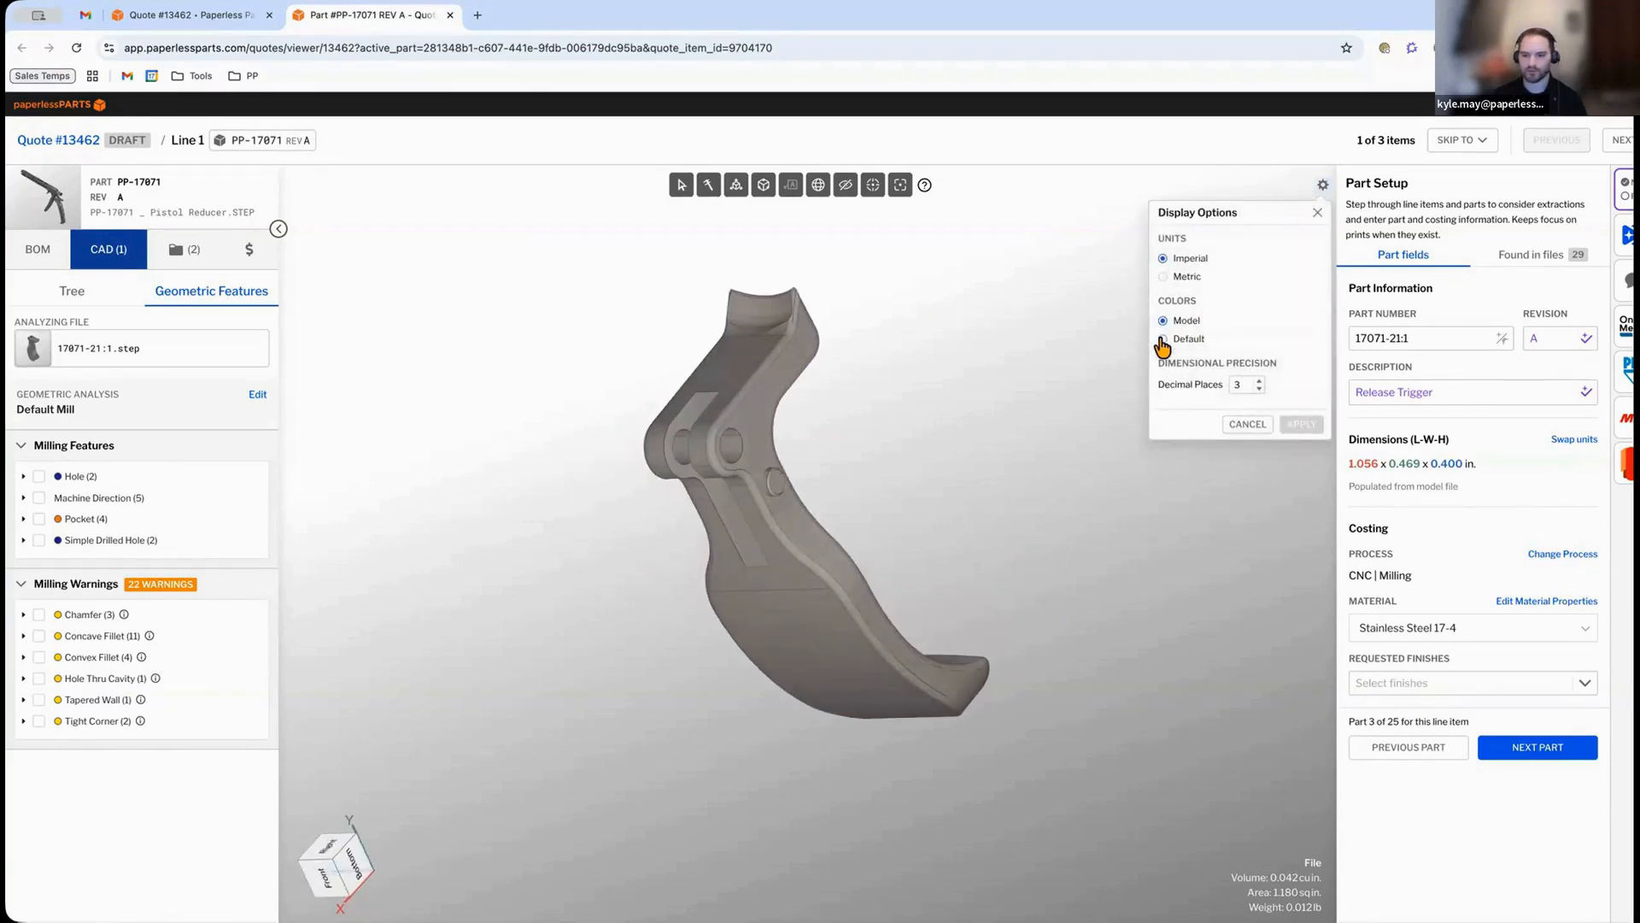
click(1300, 423)
drag(1008, 542, 856, 533)
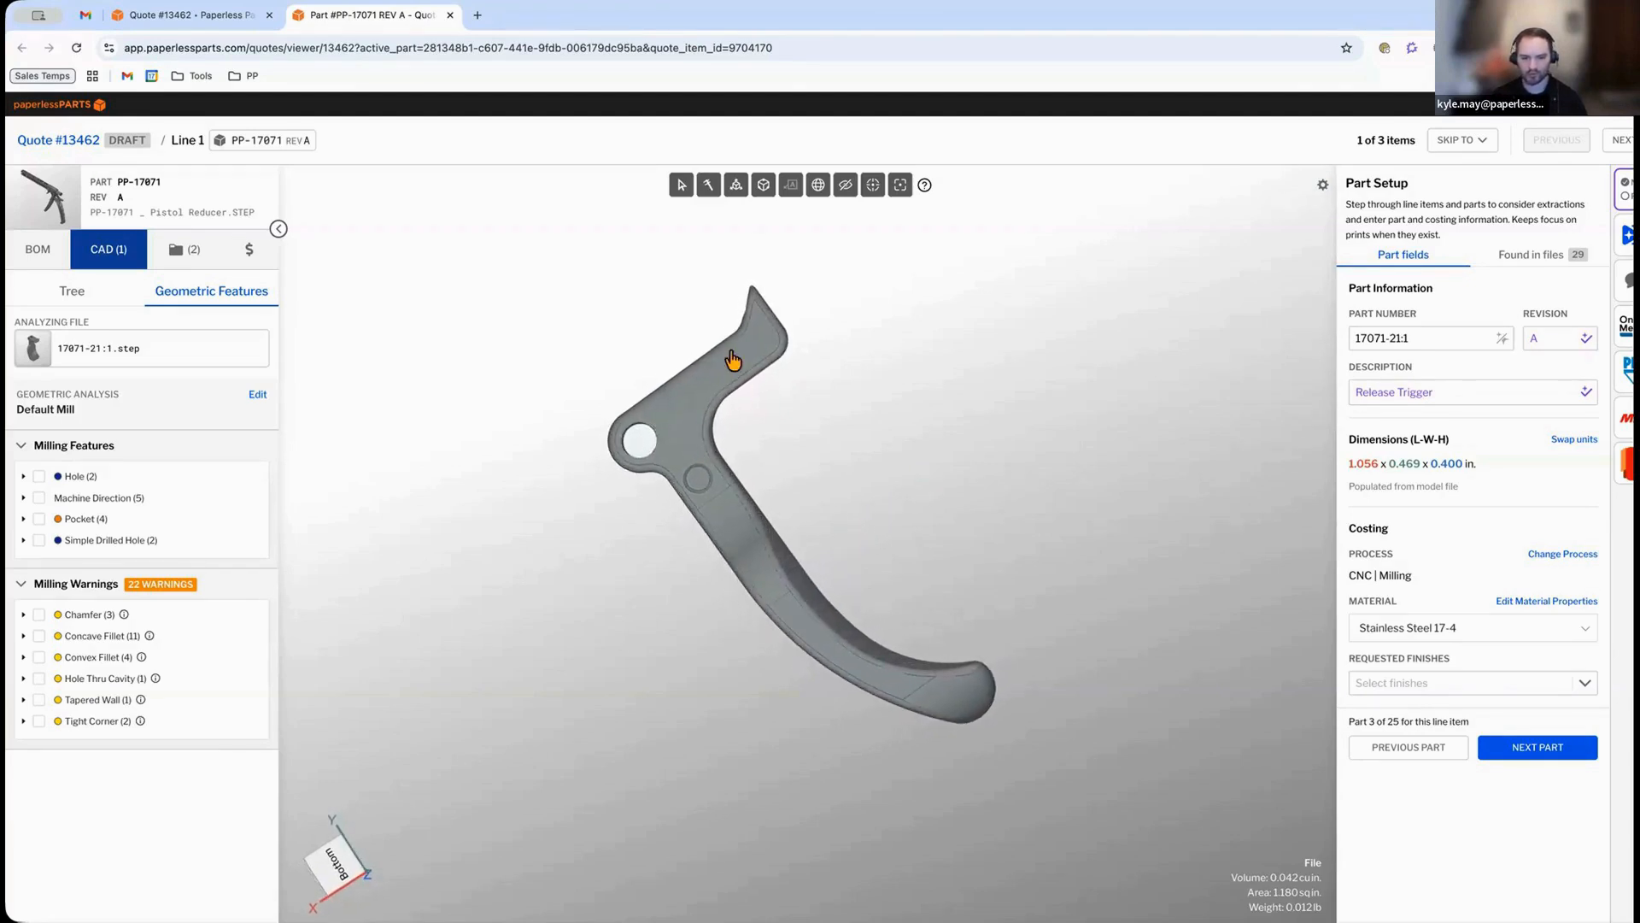
mouse_move(919, 444)
mouse_down()
mouse_move(959, 448)
mouse_move(928, 438)
mouse_up()
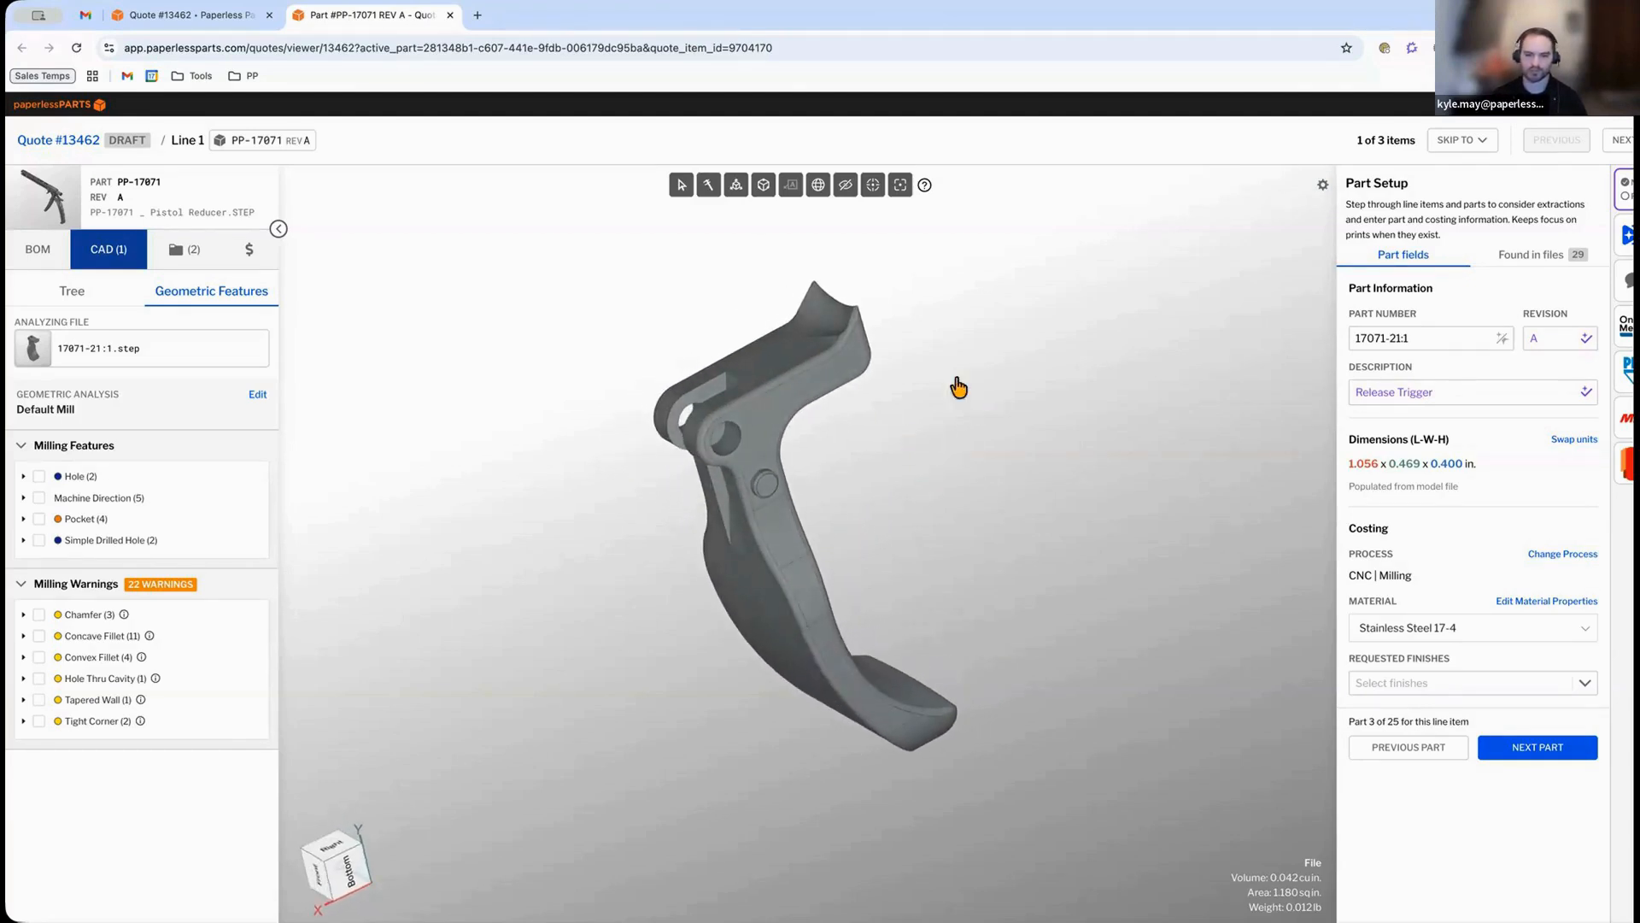
click(761, 190)
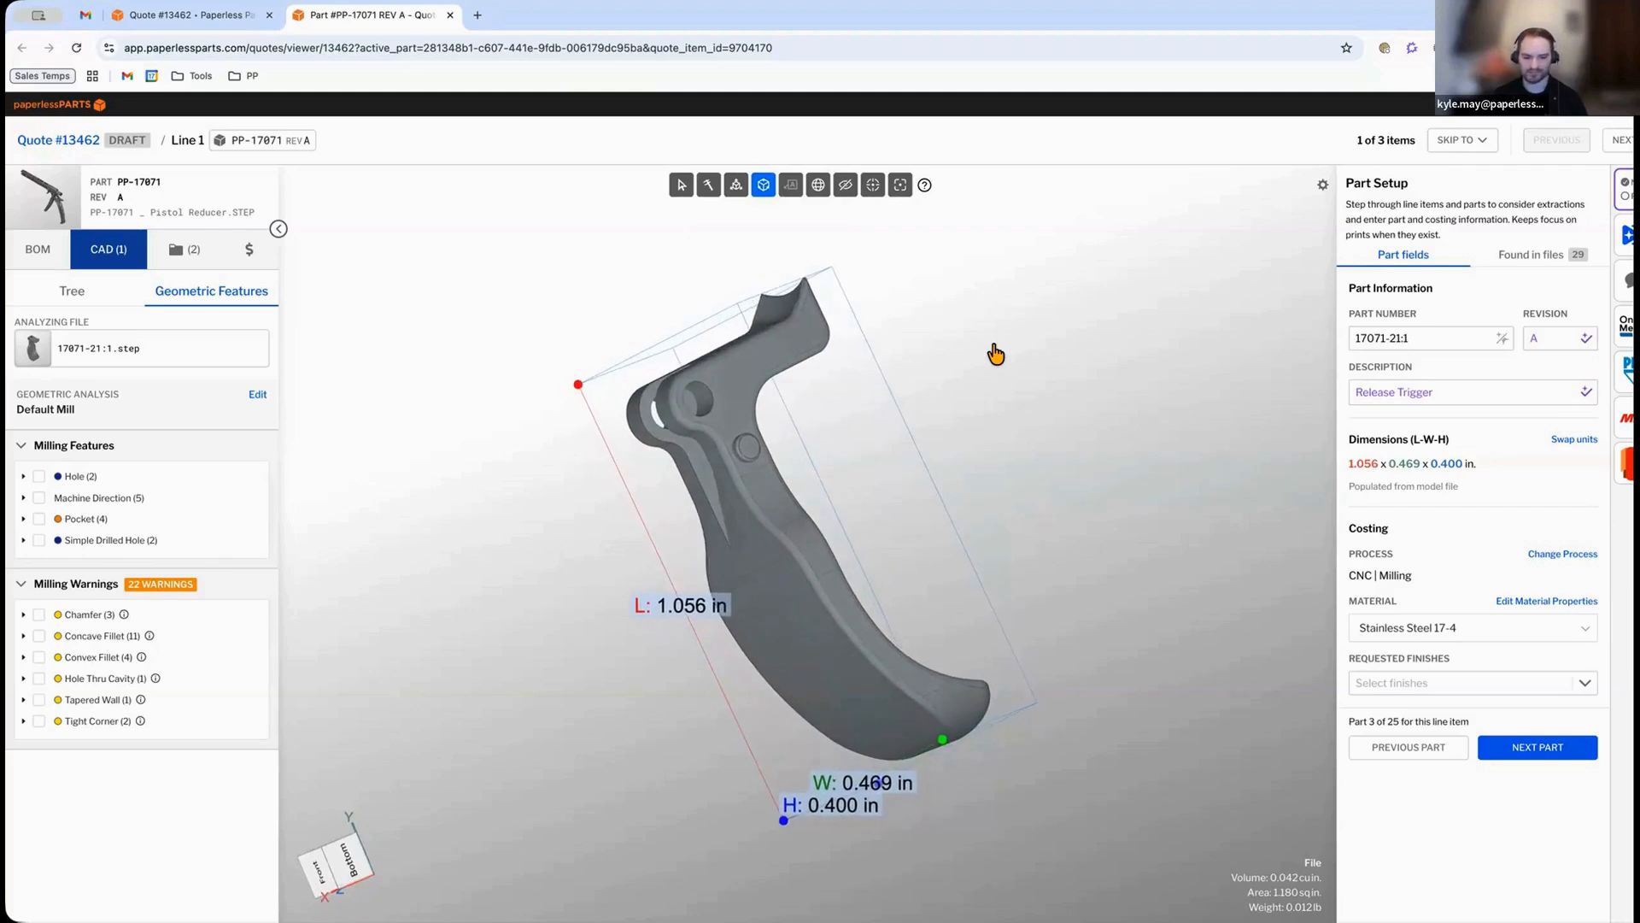
click(763, 186)
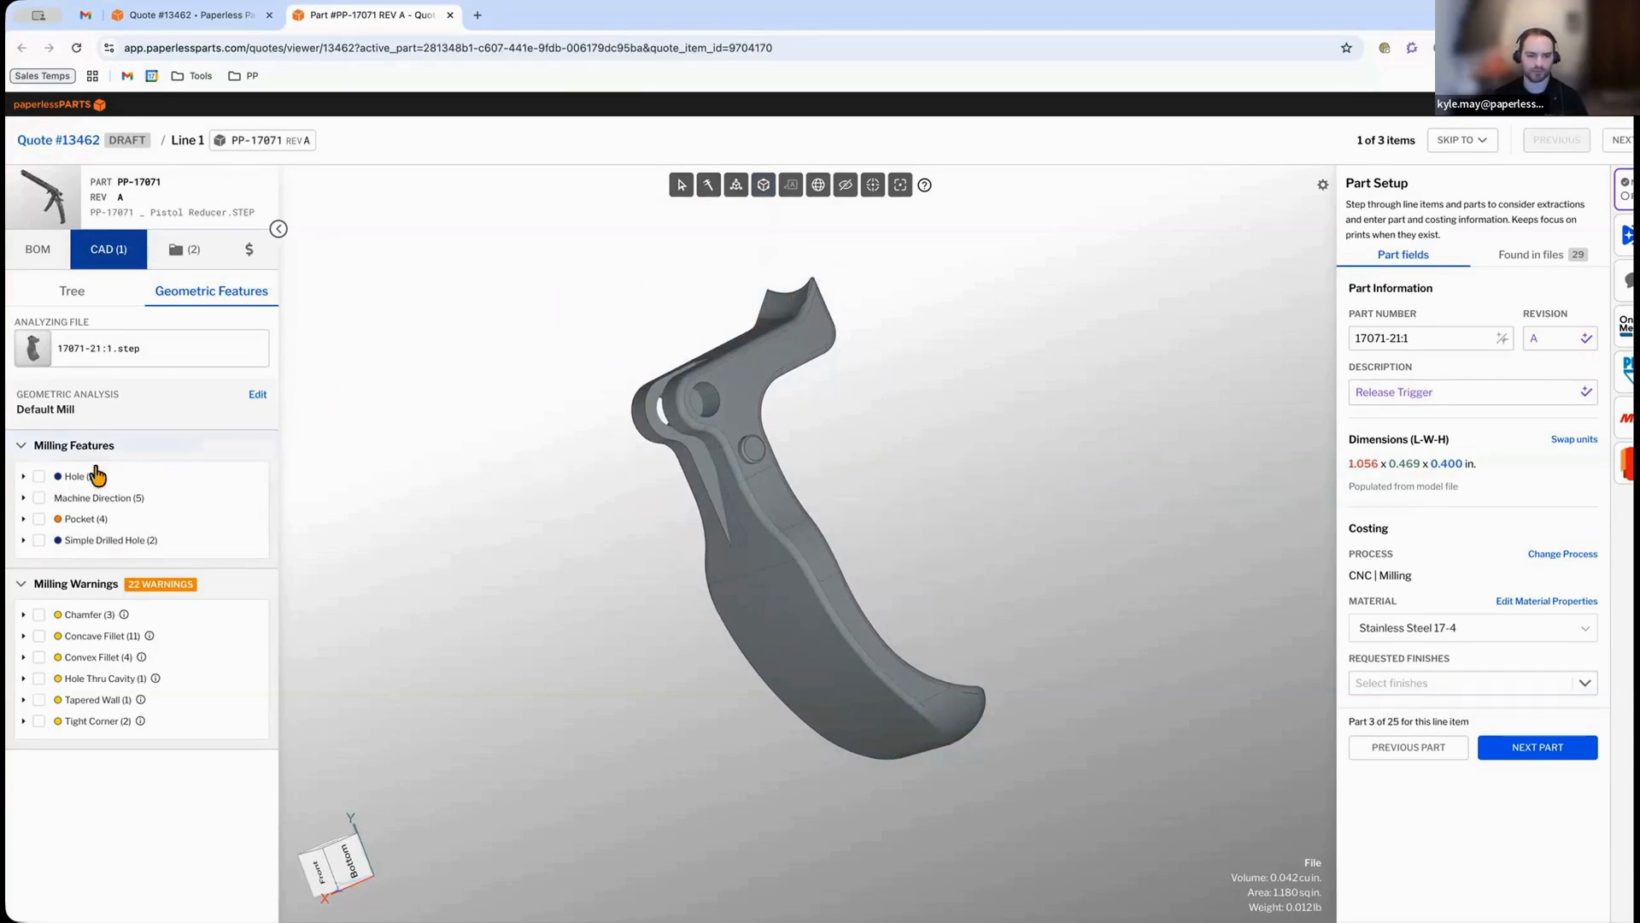
Highlight the hole, pocket and simple drilled hole milling features on the transparent Release Trigger model.
click(38, 477)
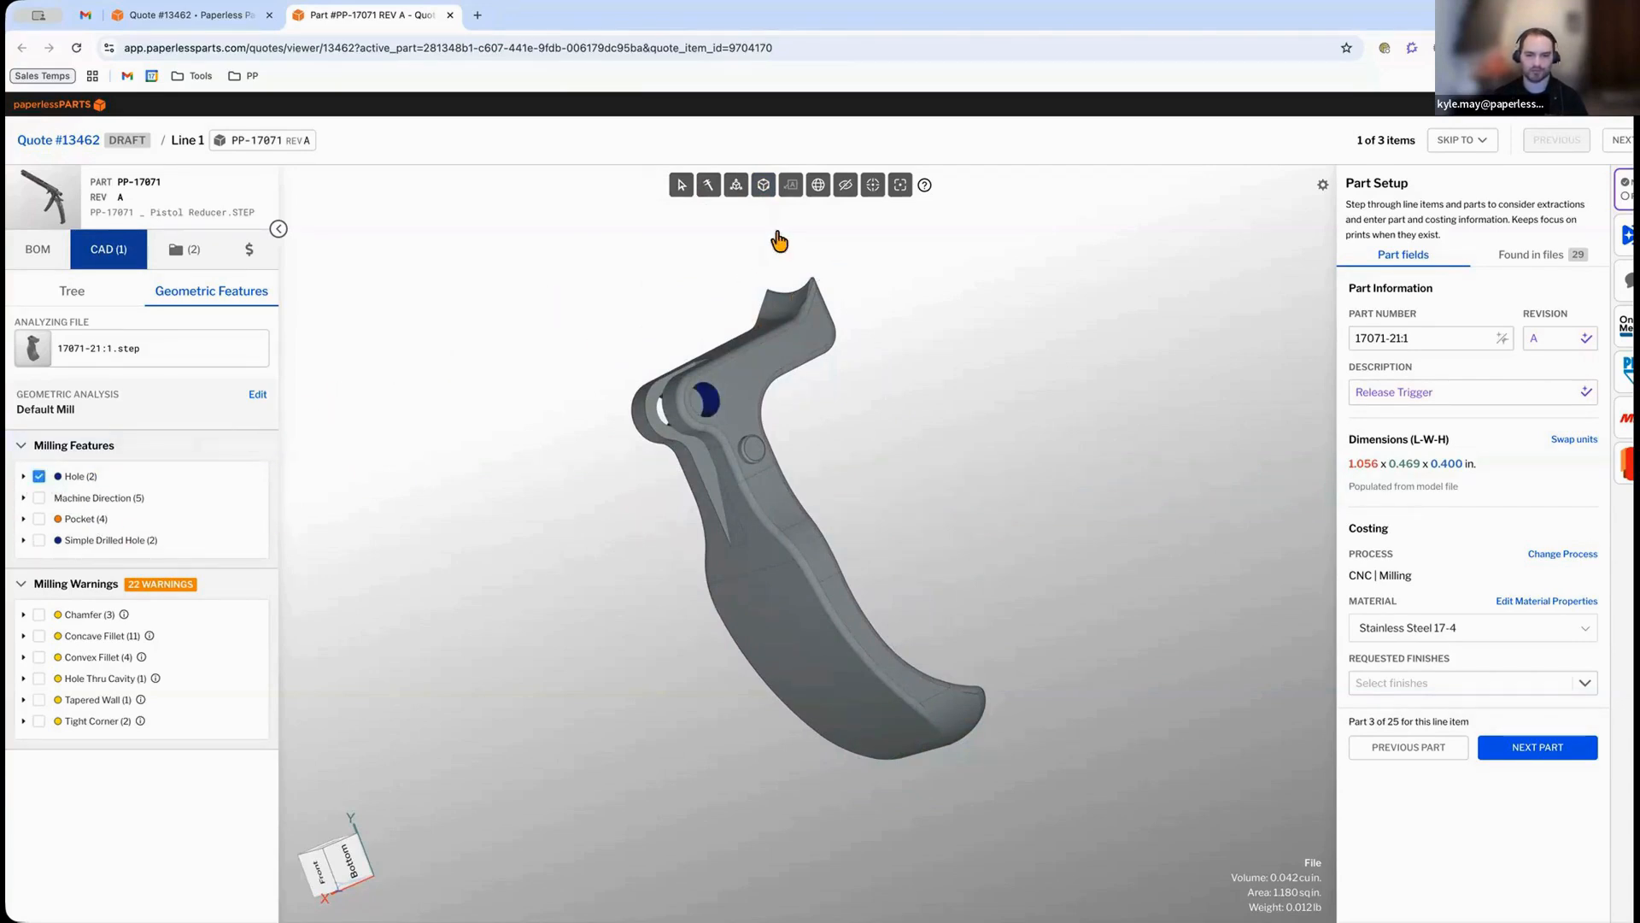
click(845, 185)
drag(922, 400, 1110, 412)
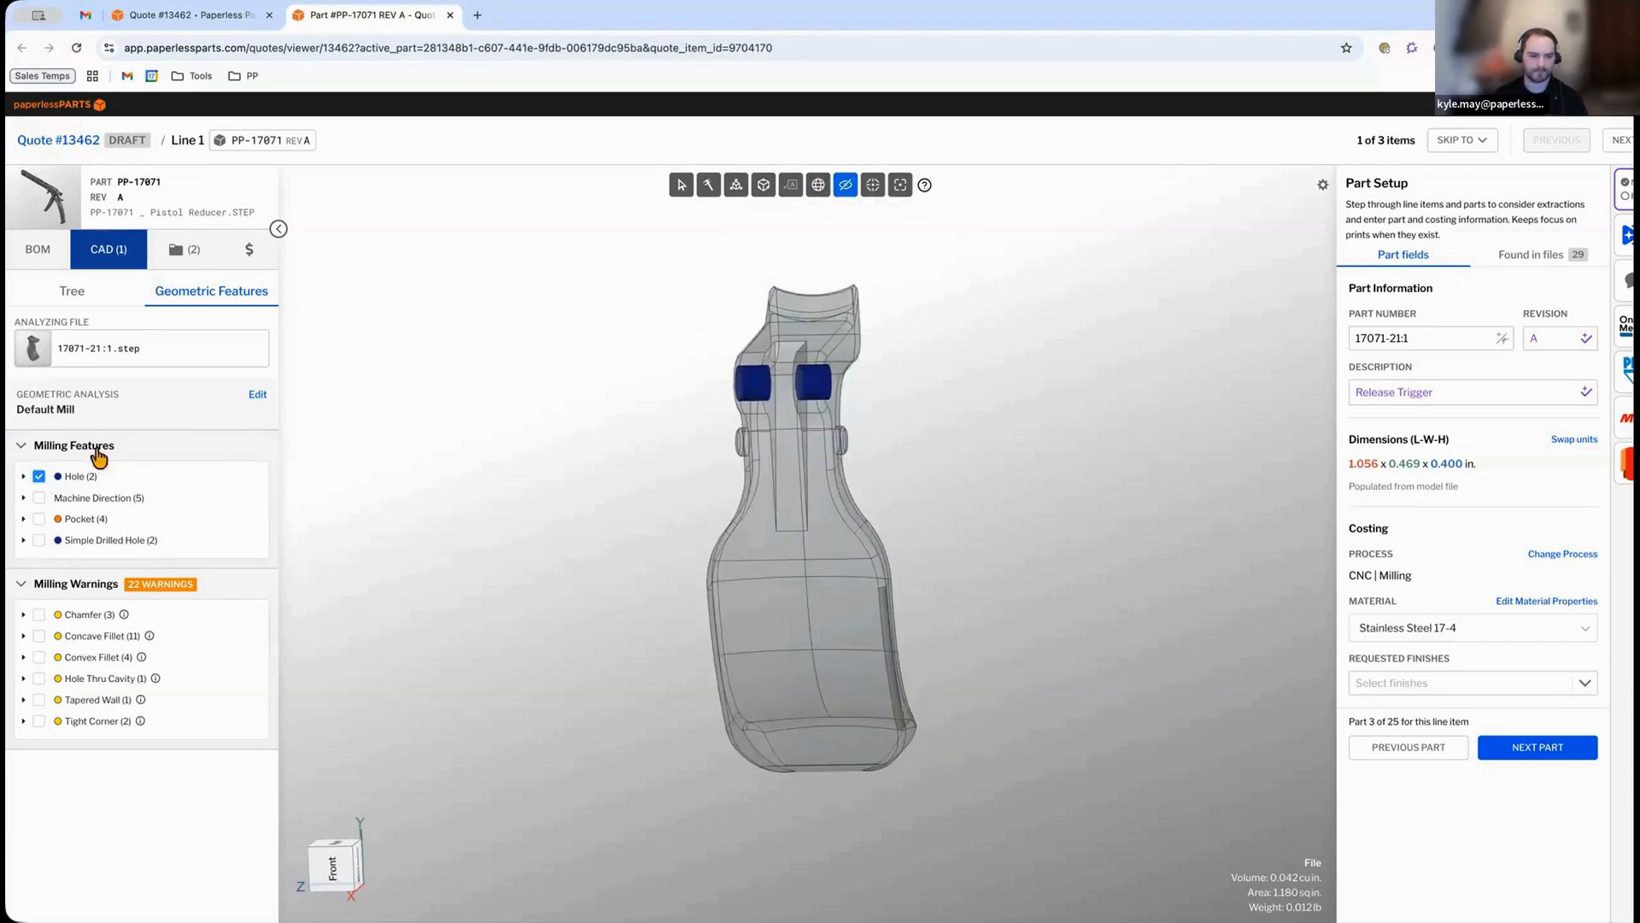
click(38, 476)
click(39, 519)
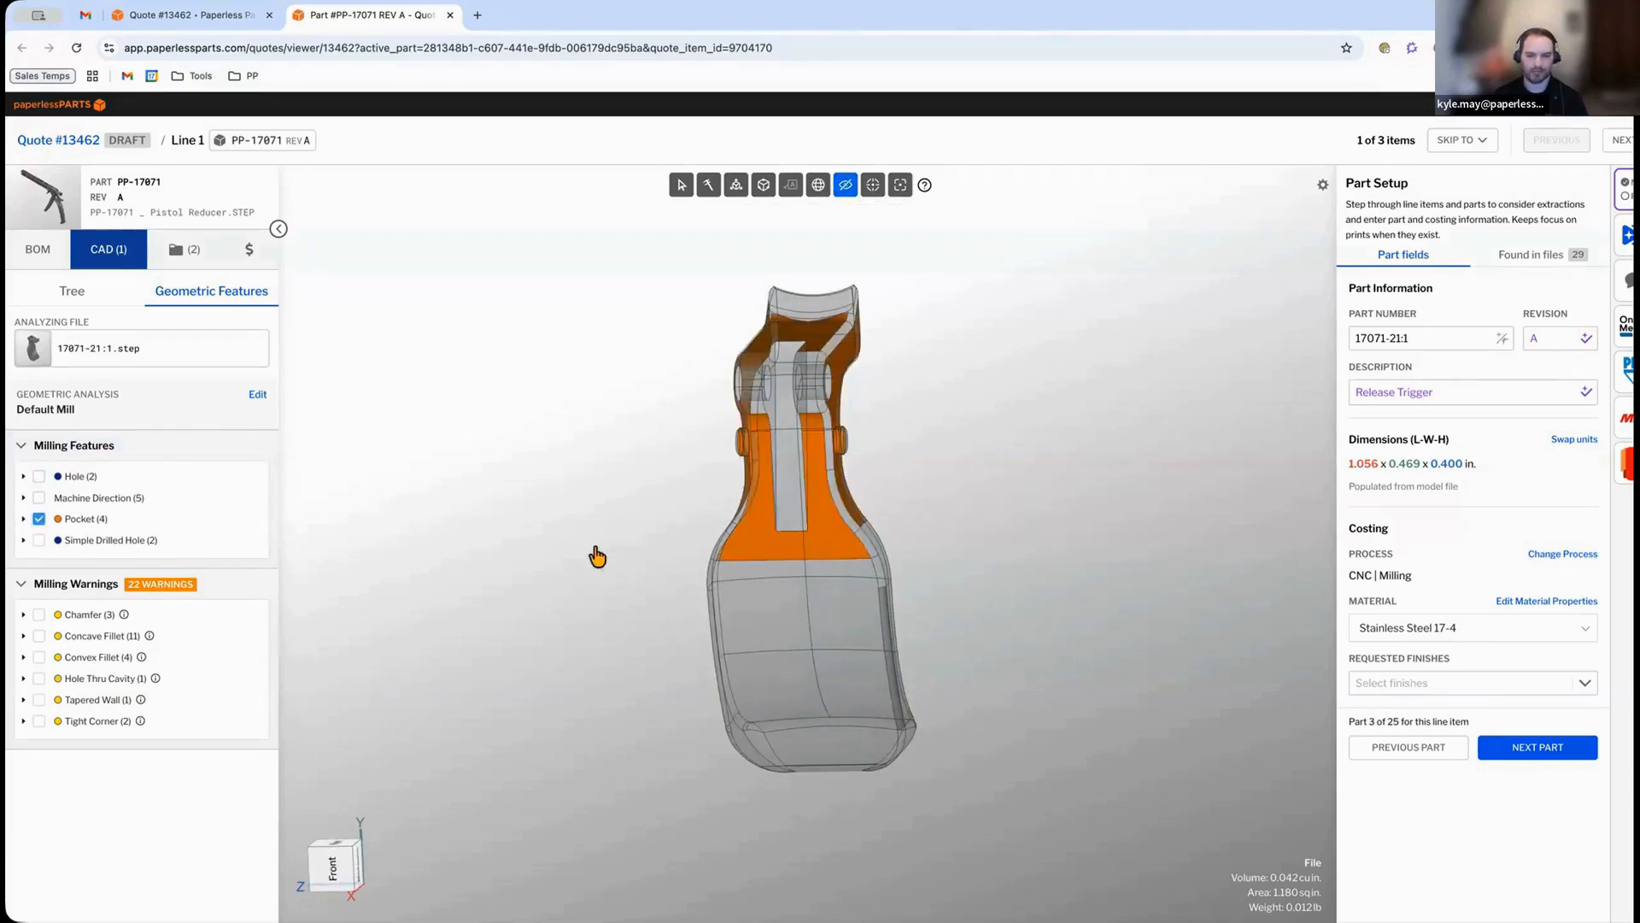
drag(592, 556, 633, 549)
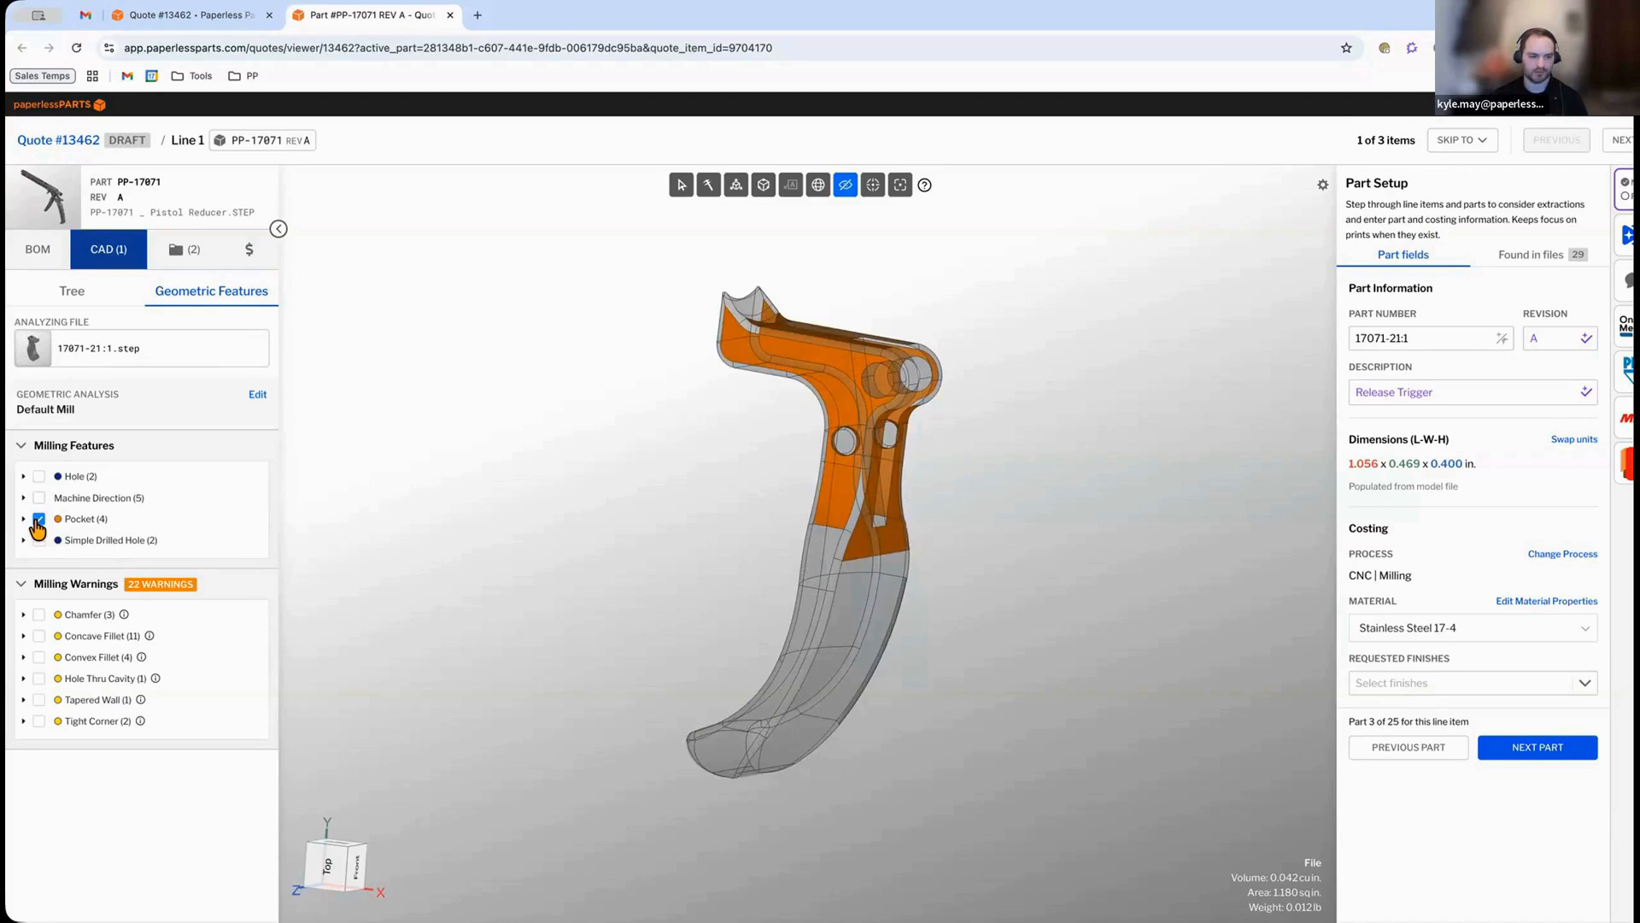
click(37, 519)
click(38, 539)
mouse_move(540, 607)
mouse_down()
mouse_move(491, 572)
mouse_move(540, 605)
mouse_up()
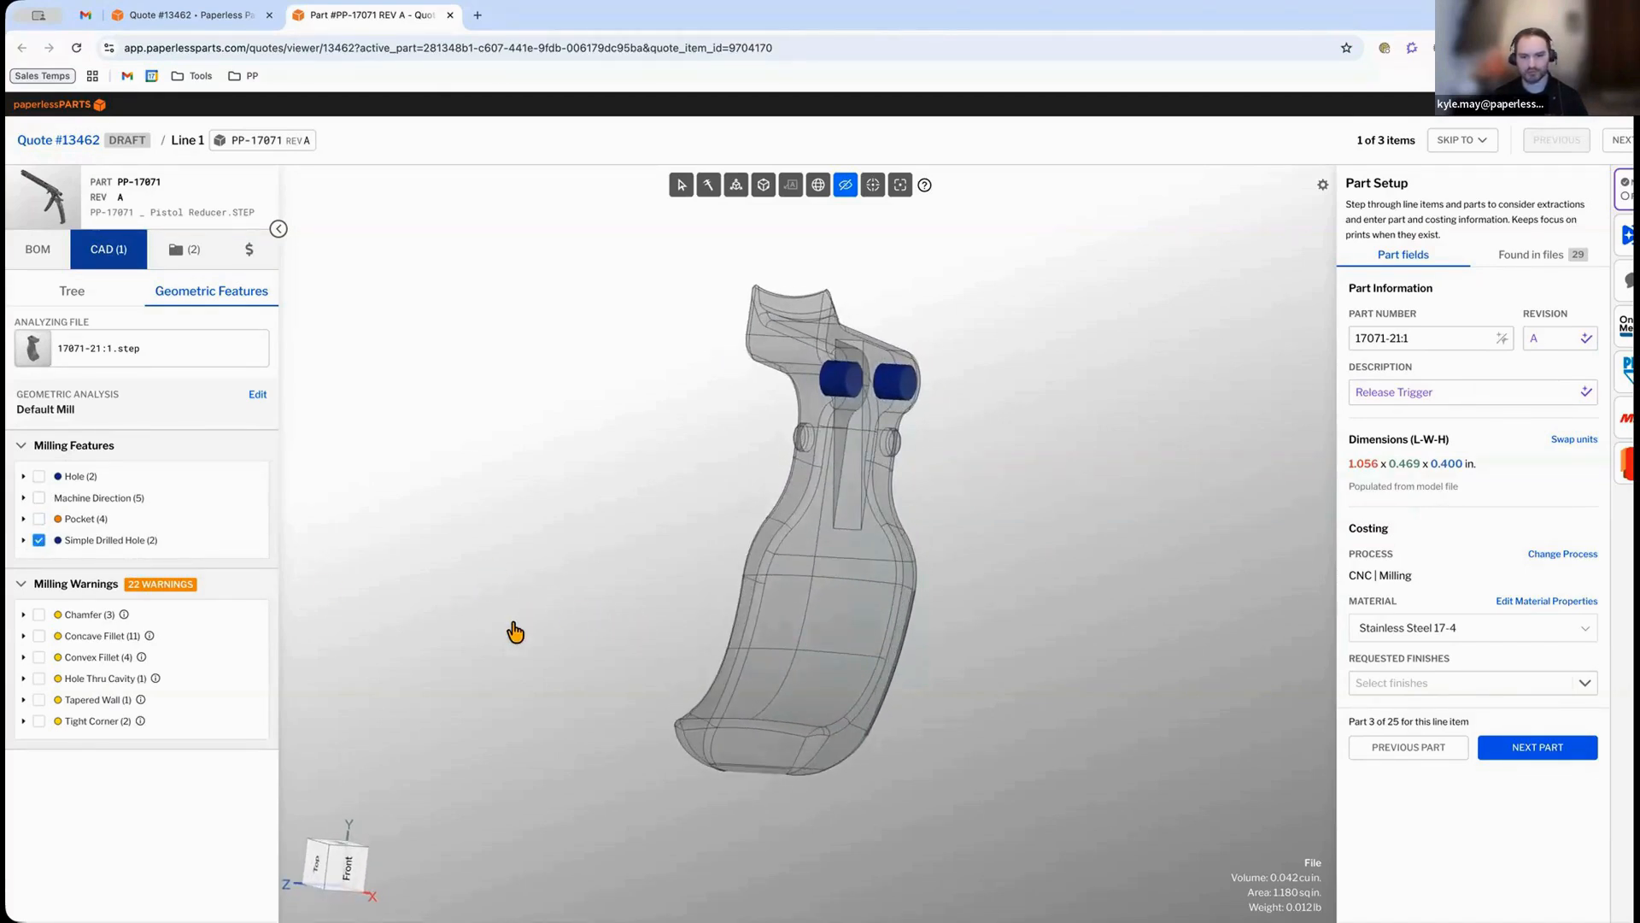
click(38, 540)
drag(549, 674, 469, 644)
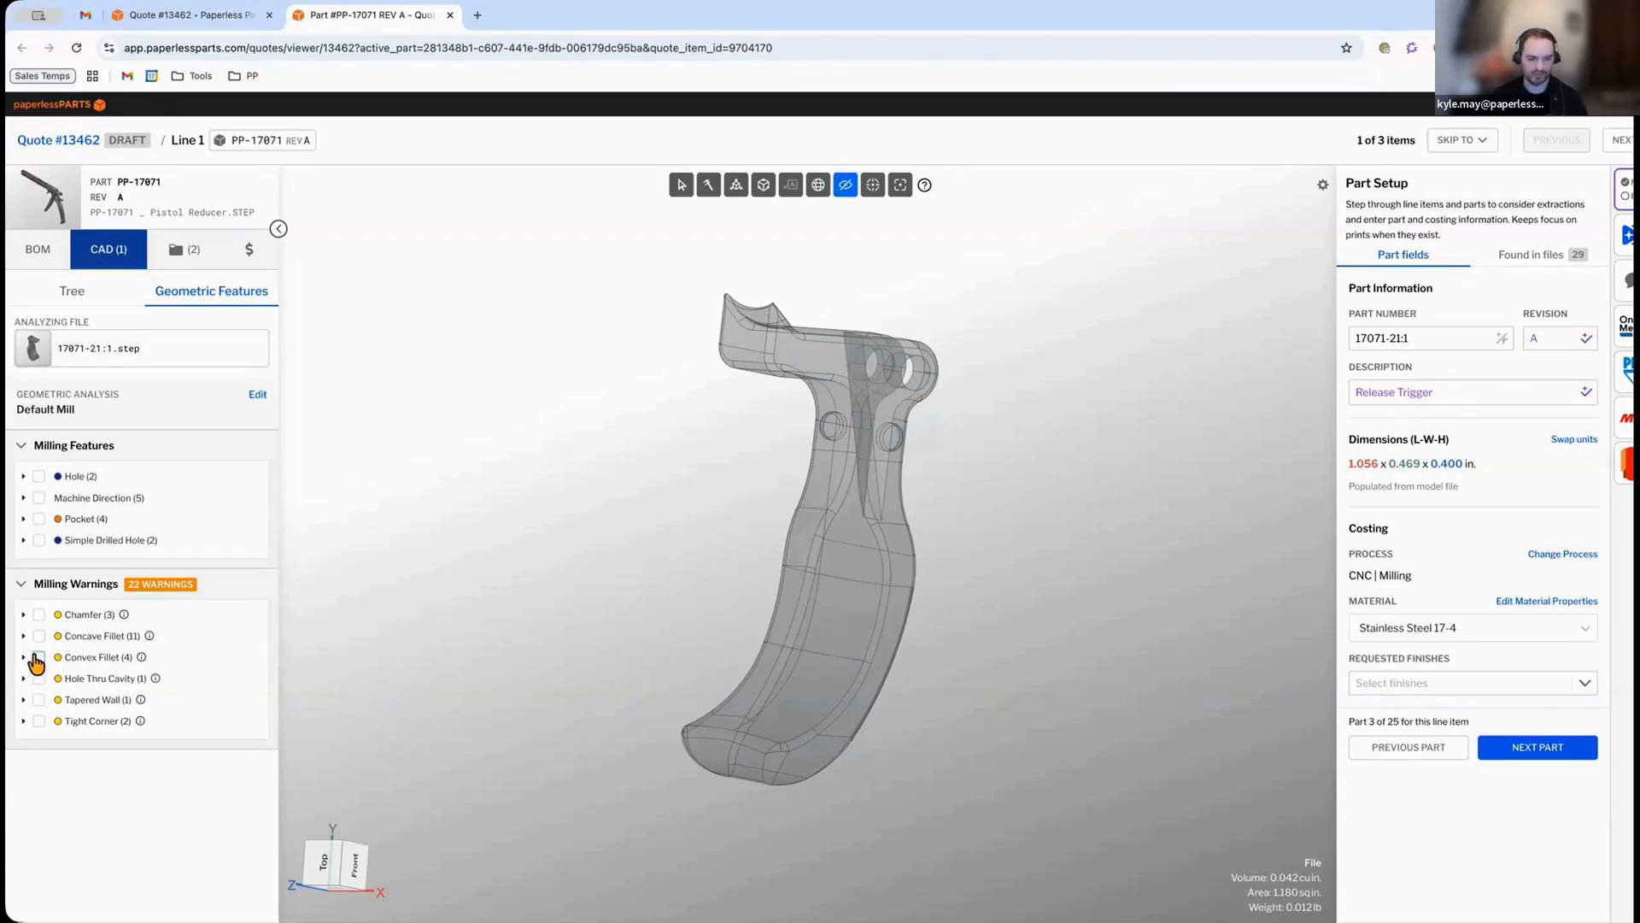
Highlight the convex fillet, hole thru cavity and tapered wall milling warnings on the Release Trigger model.
click(38, 658)
drag(586, 729, 388, 763)
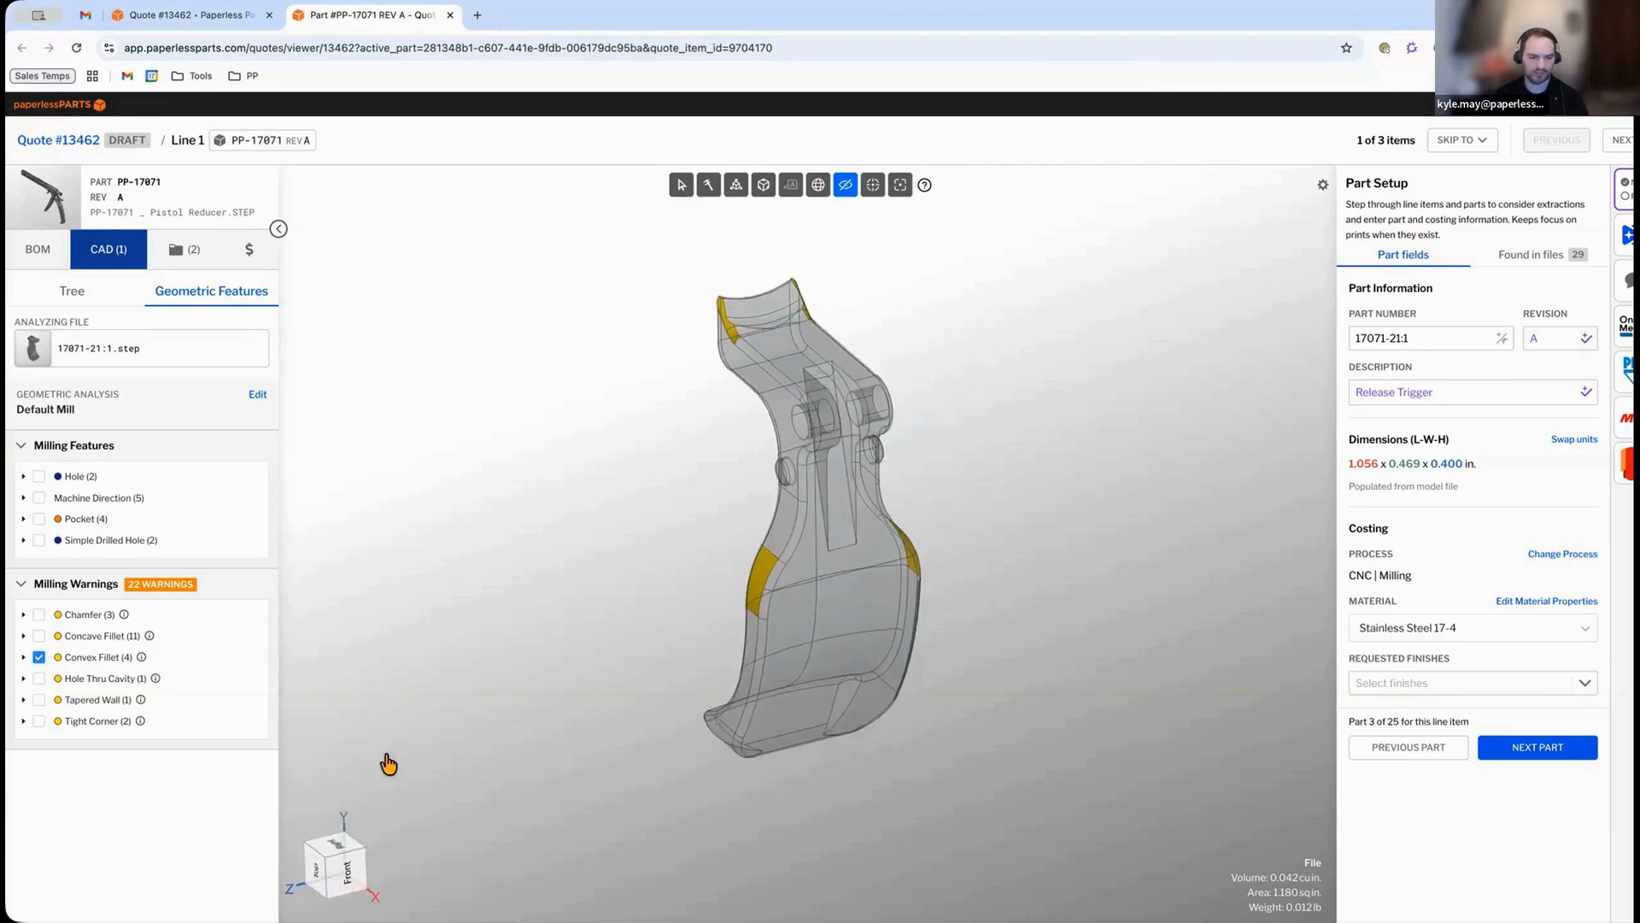
click(39, 656)
click(38, 678)
drag(636, 689, 785, 592)
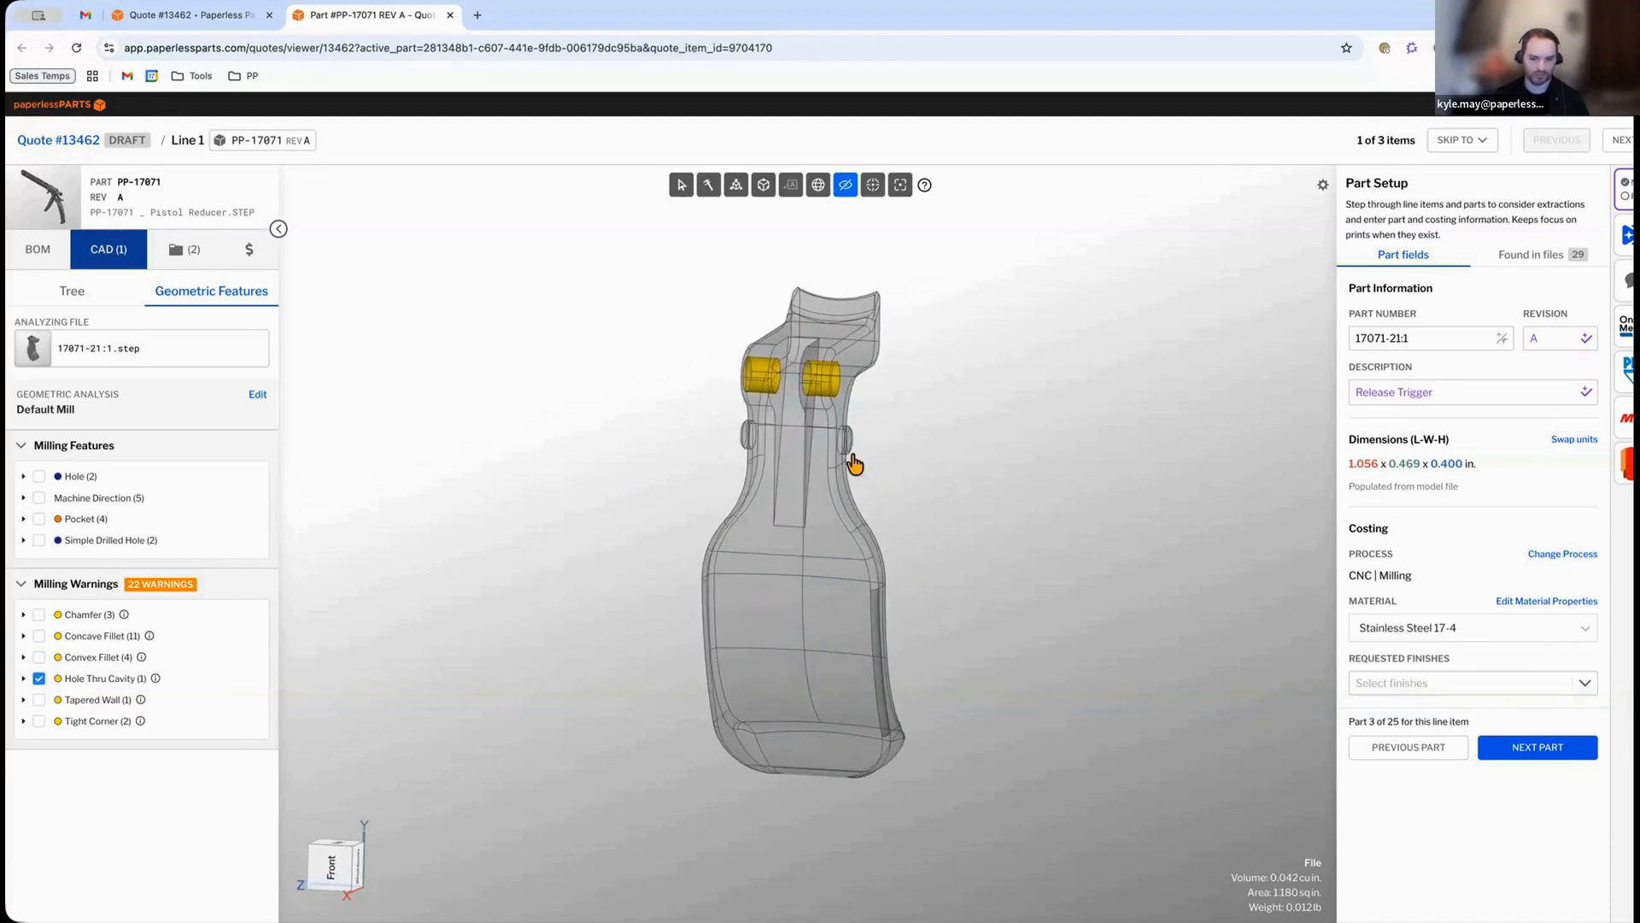
click(39, 678)
click(38, 699)
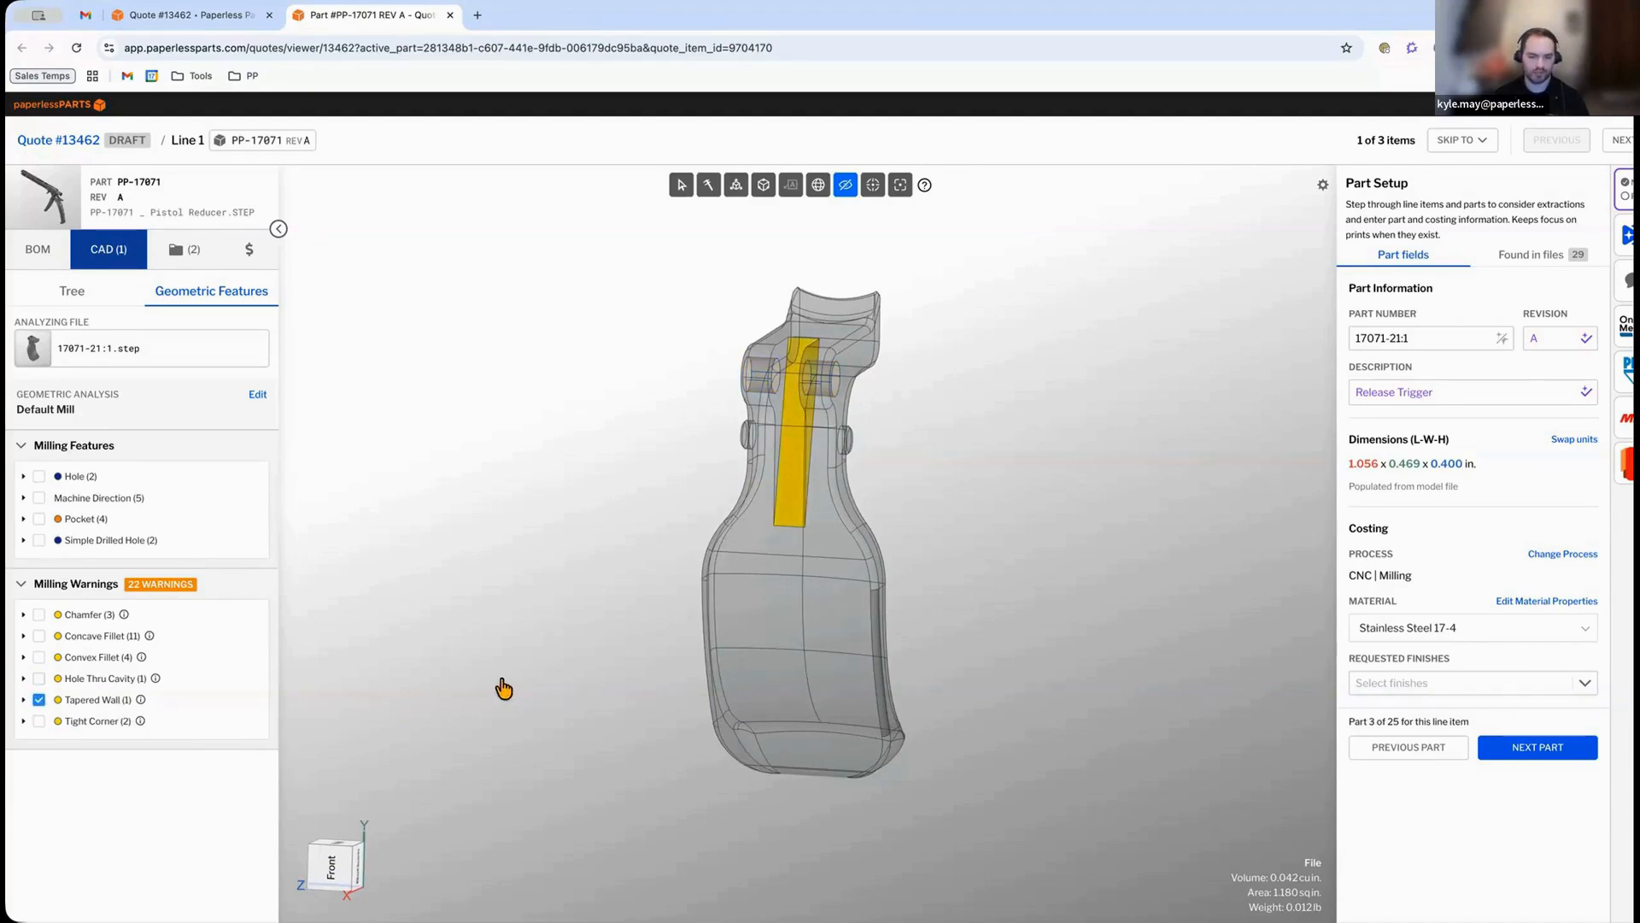
drag(504, 689, 623, 623)
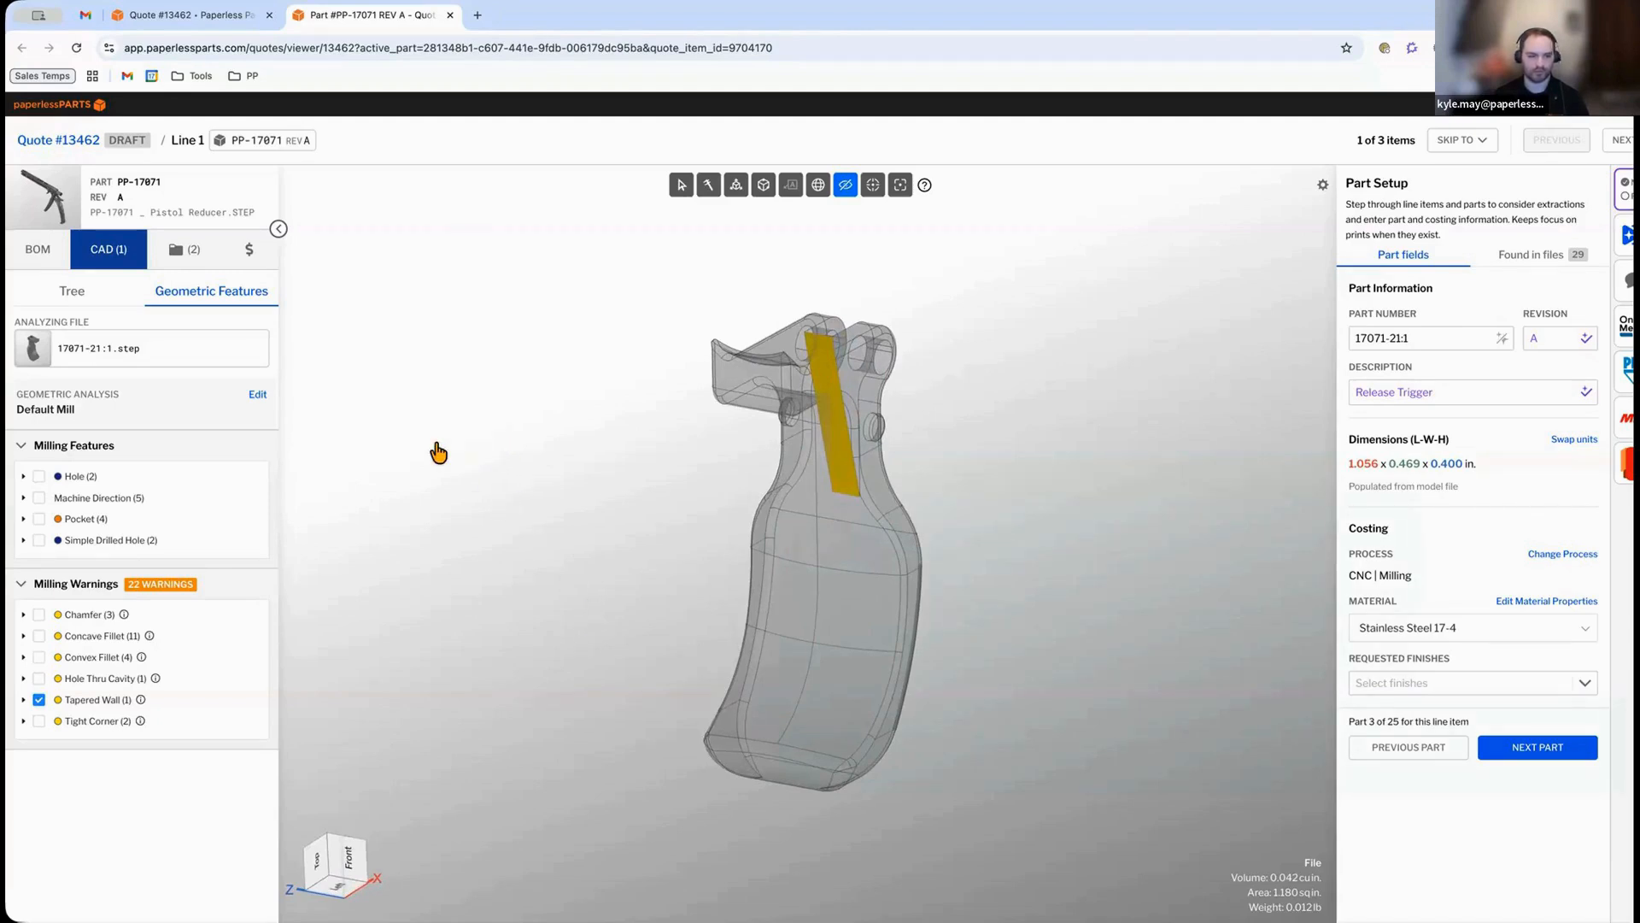
click(37, 701)
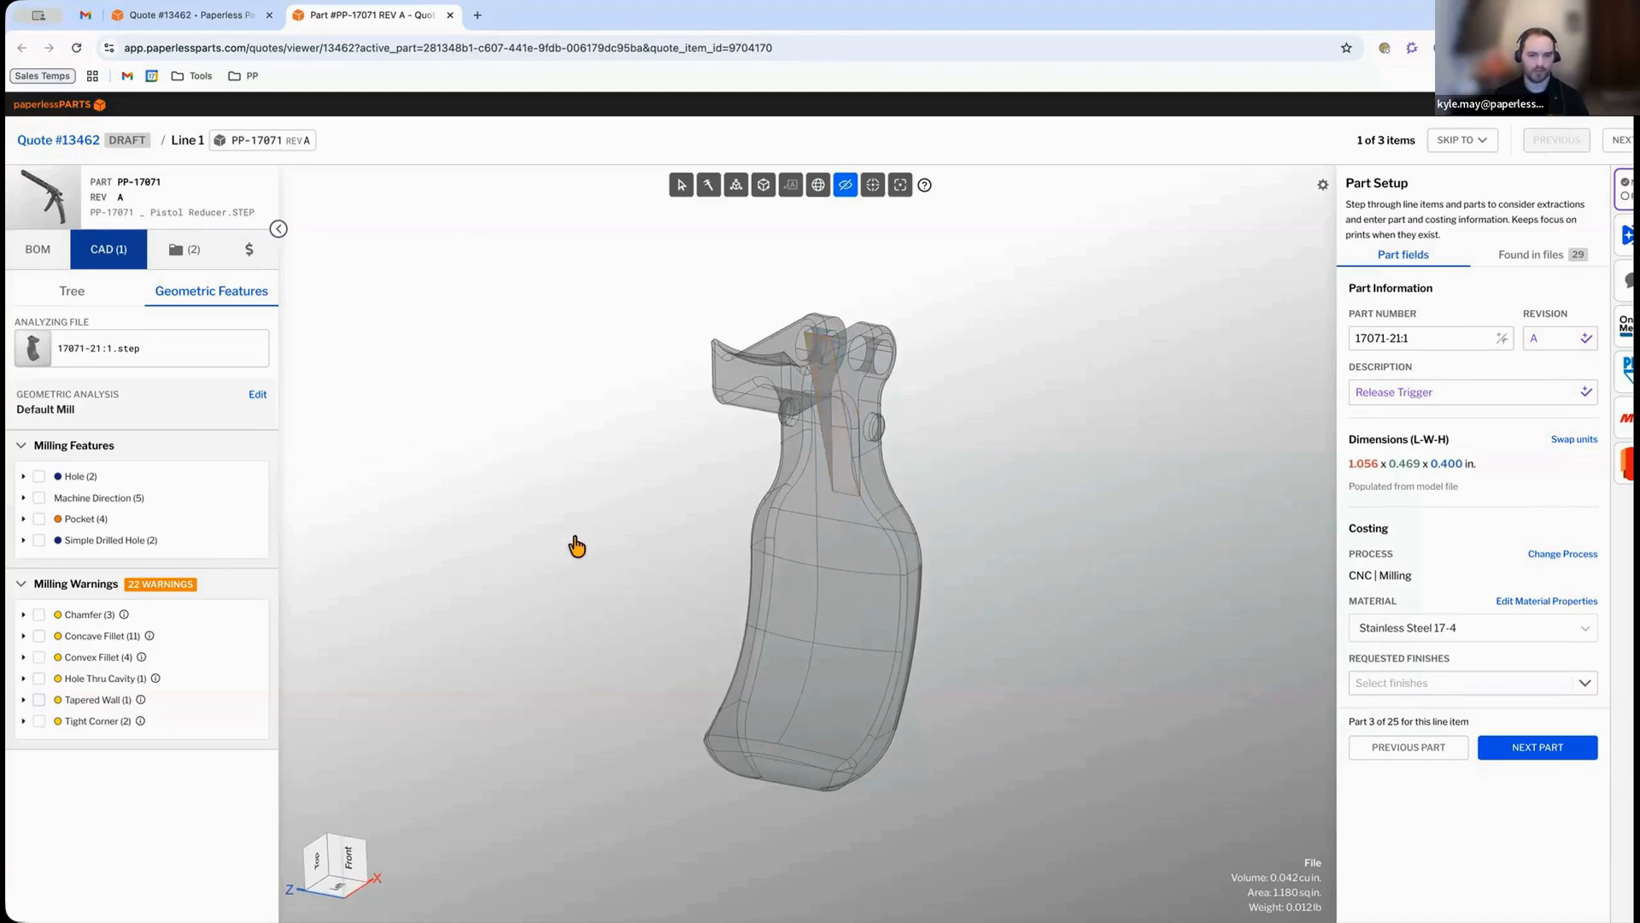
click(845, 189)
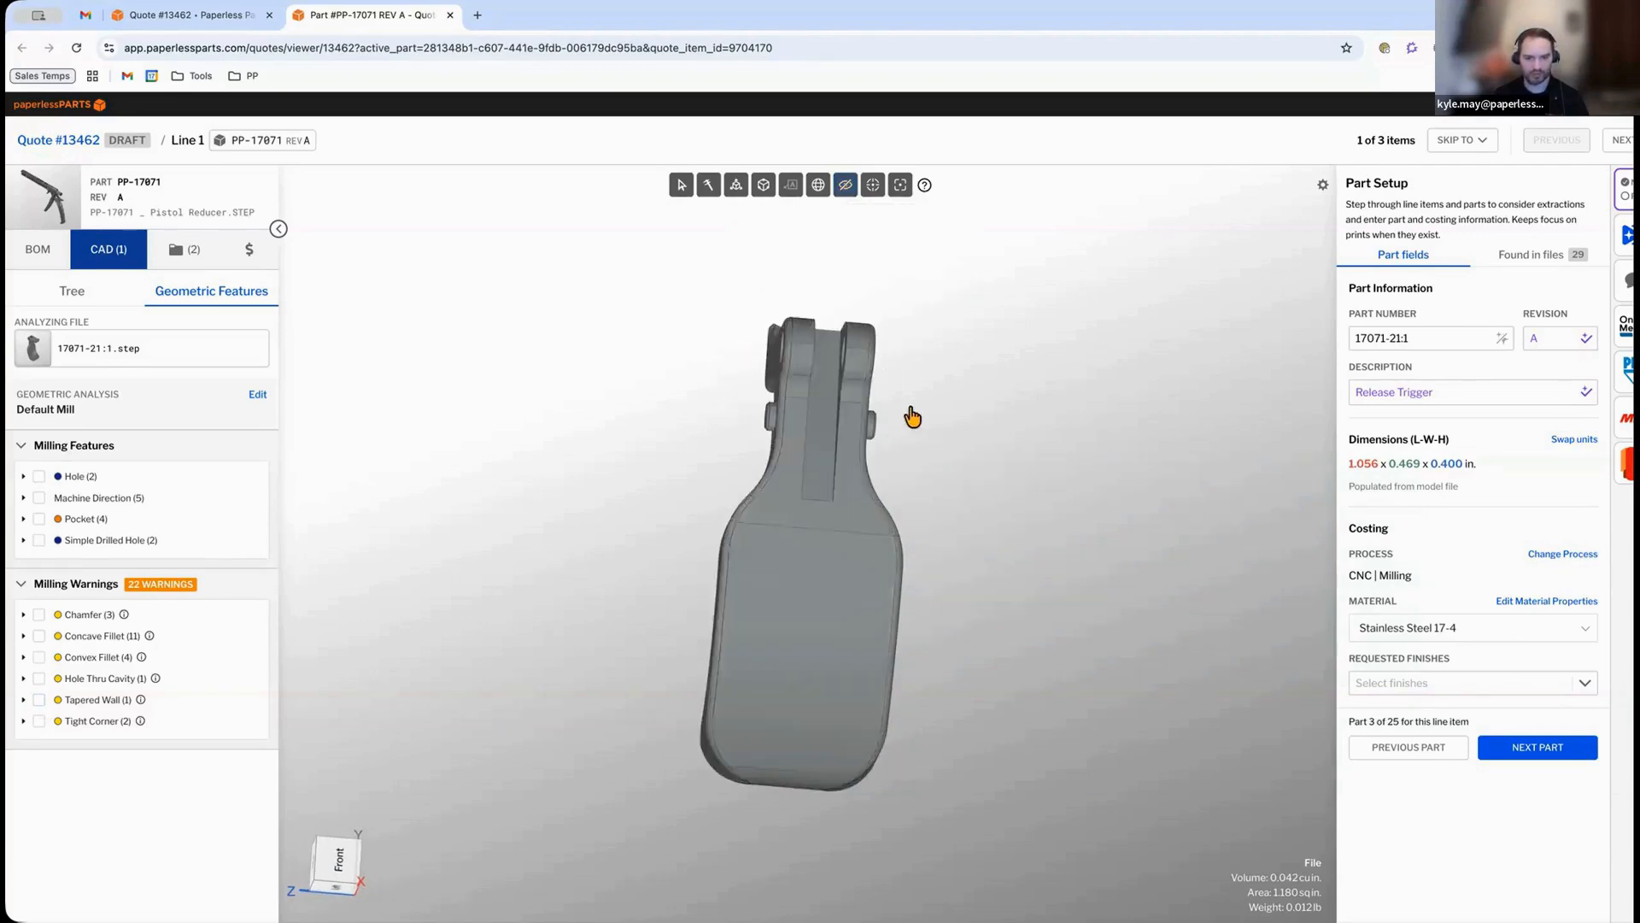
drag(889, 420, 670, 415)
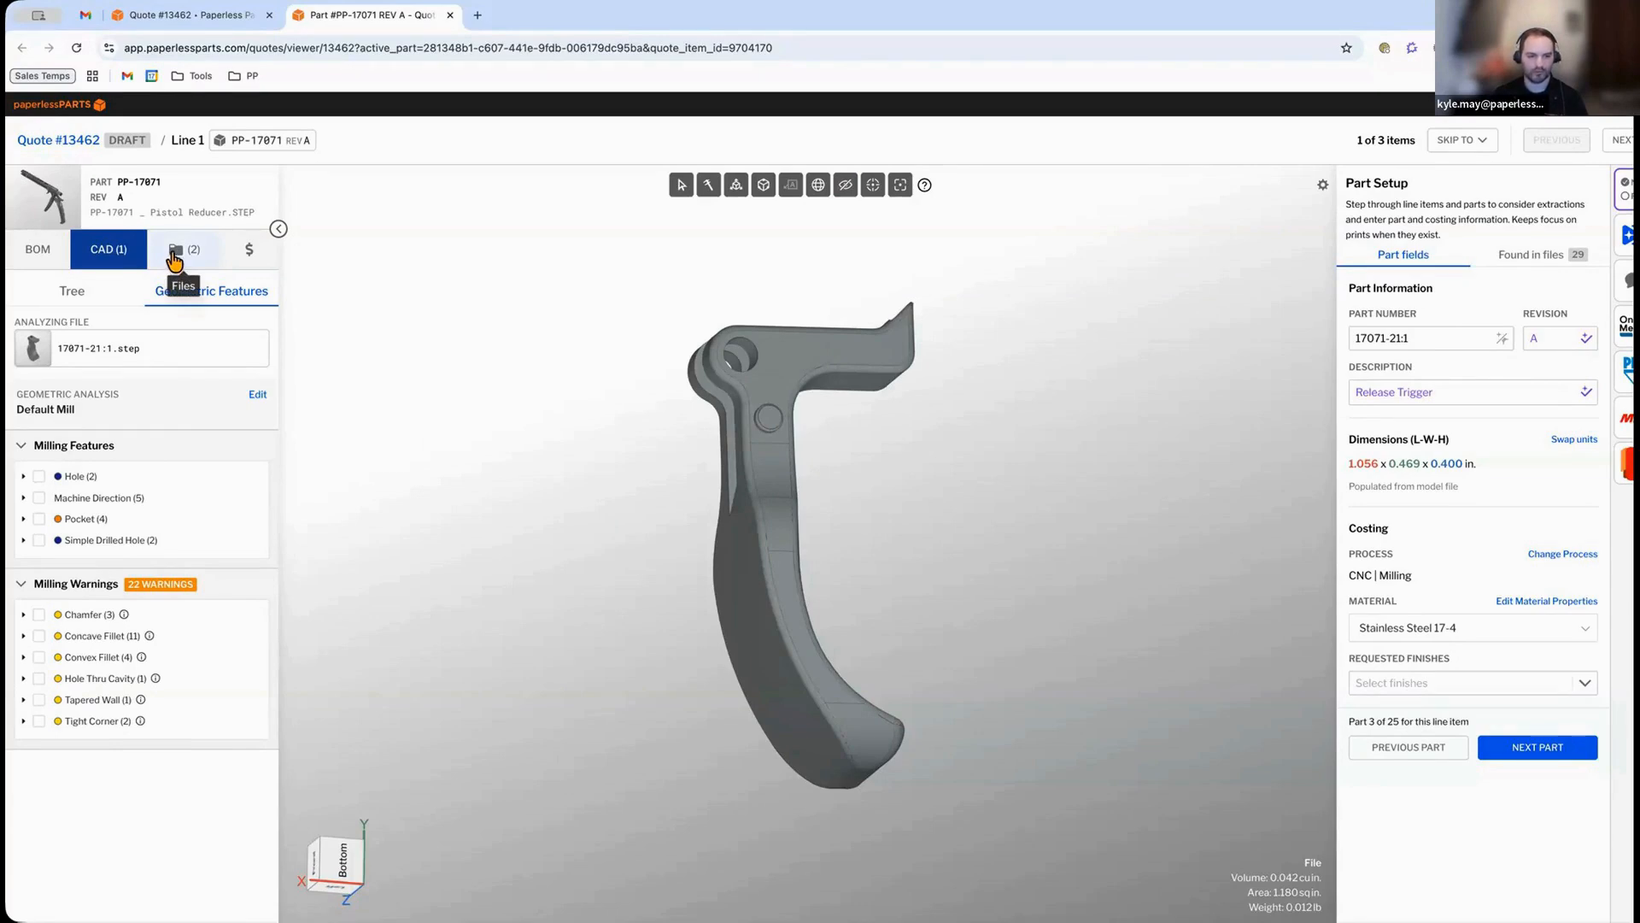
Open the 17071-21.pdf drawing from the part's files.
click(175, 255)
click(81, 348)
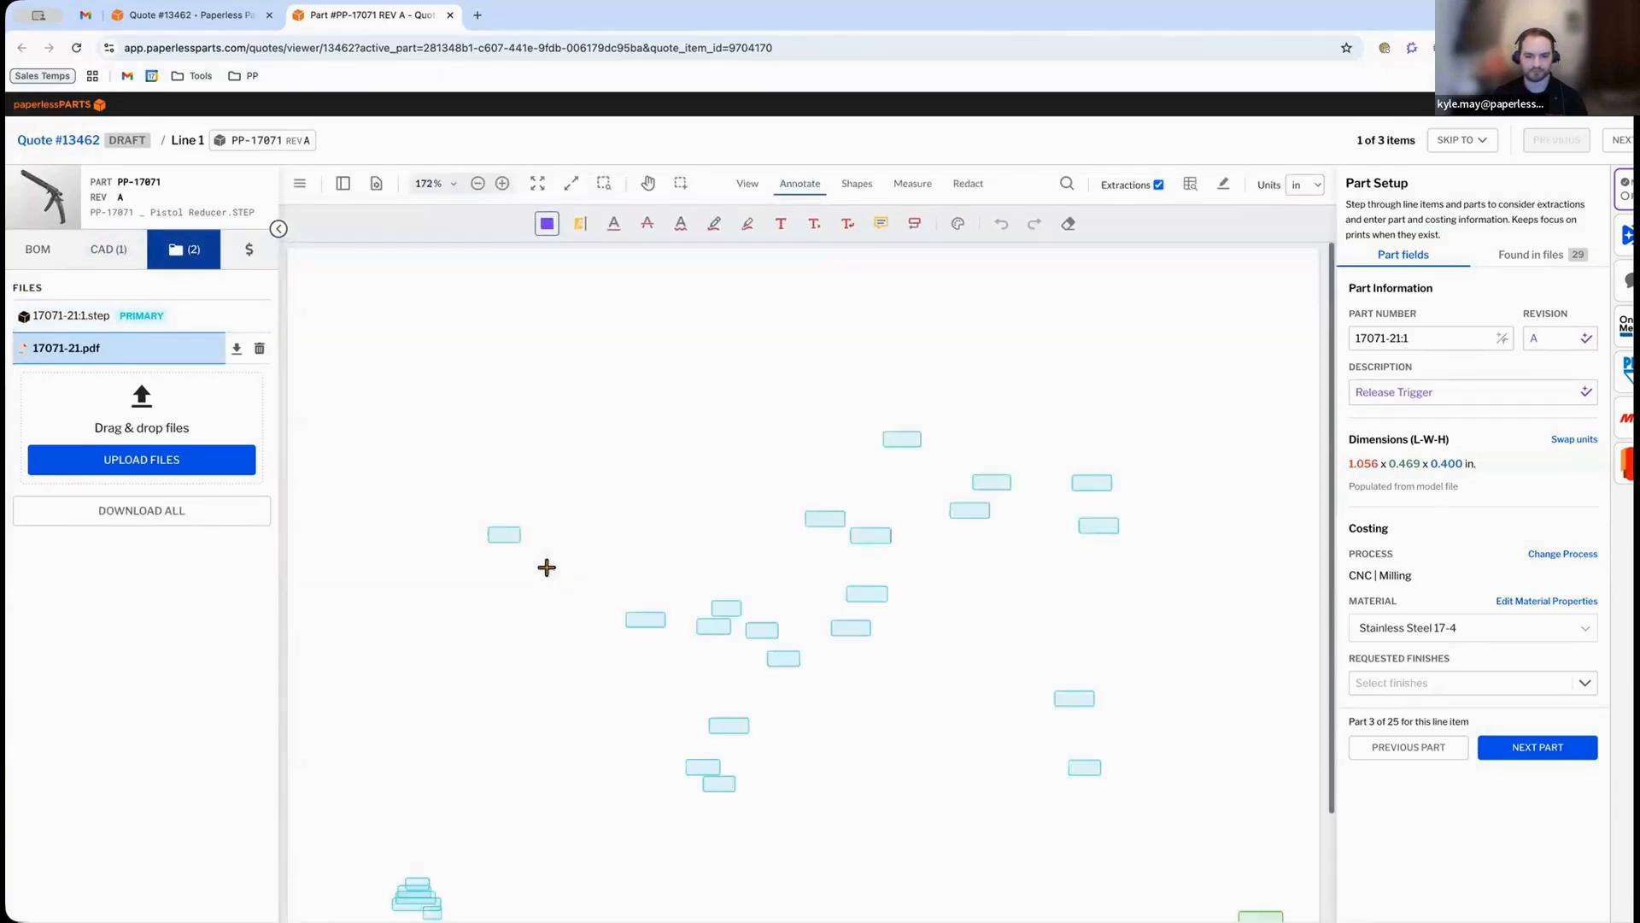
scroll(416, 627, down, 2)
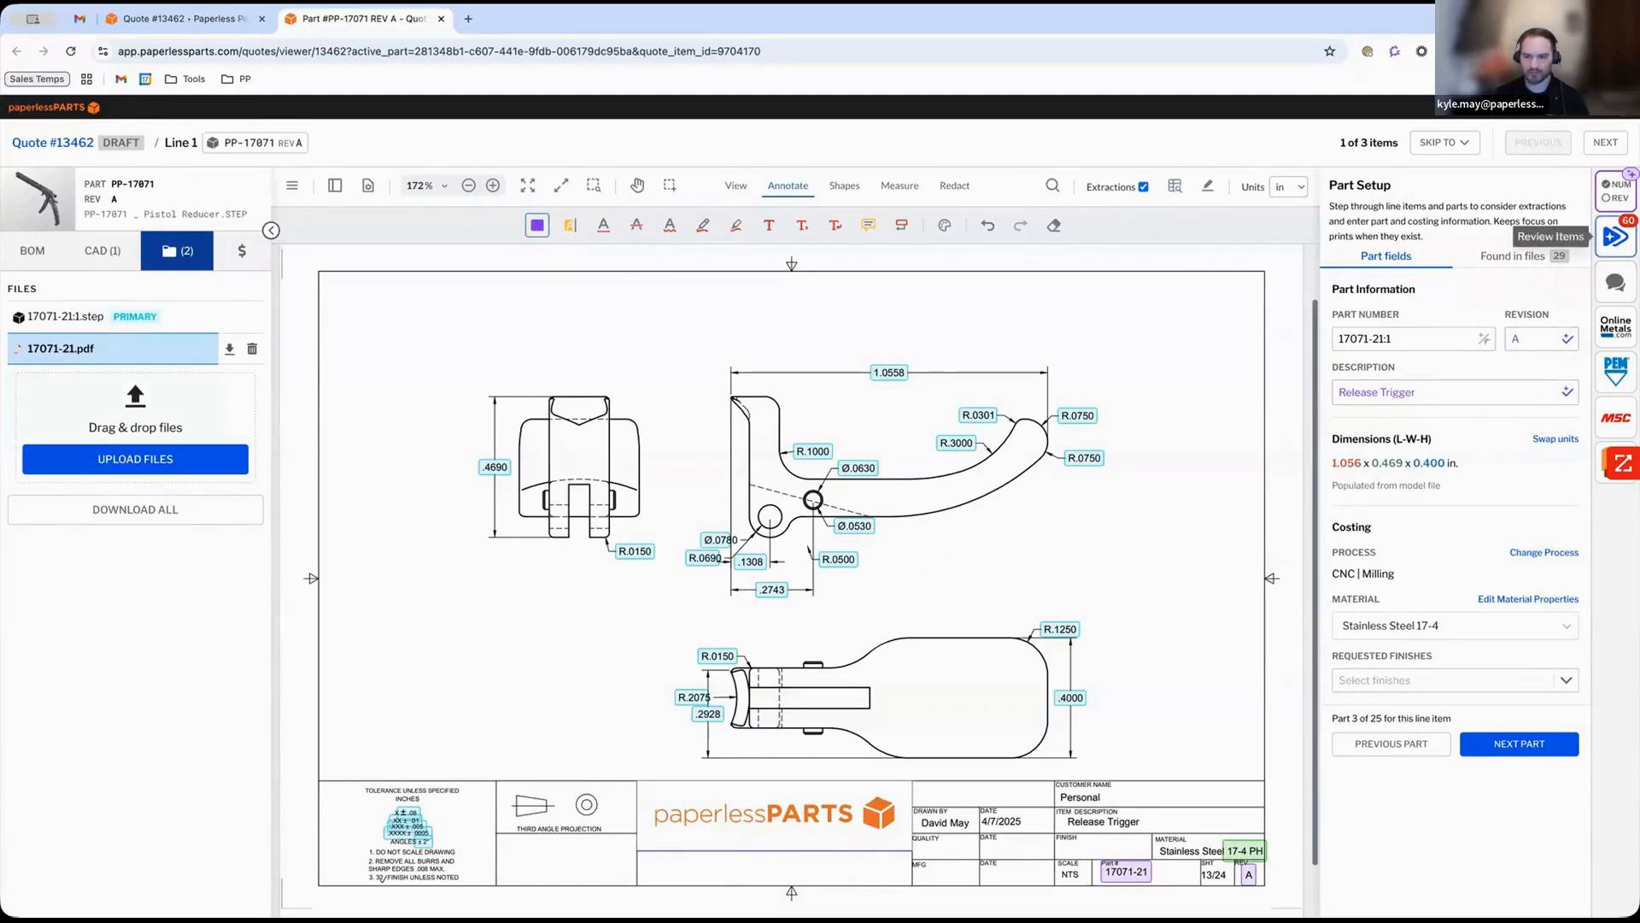
Open the review items and mark the deburring-required item as Not applicable.
click(1615, 237)
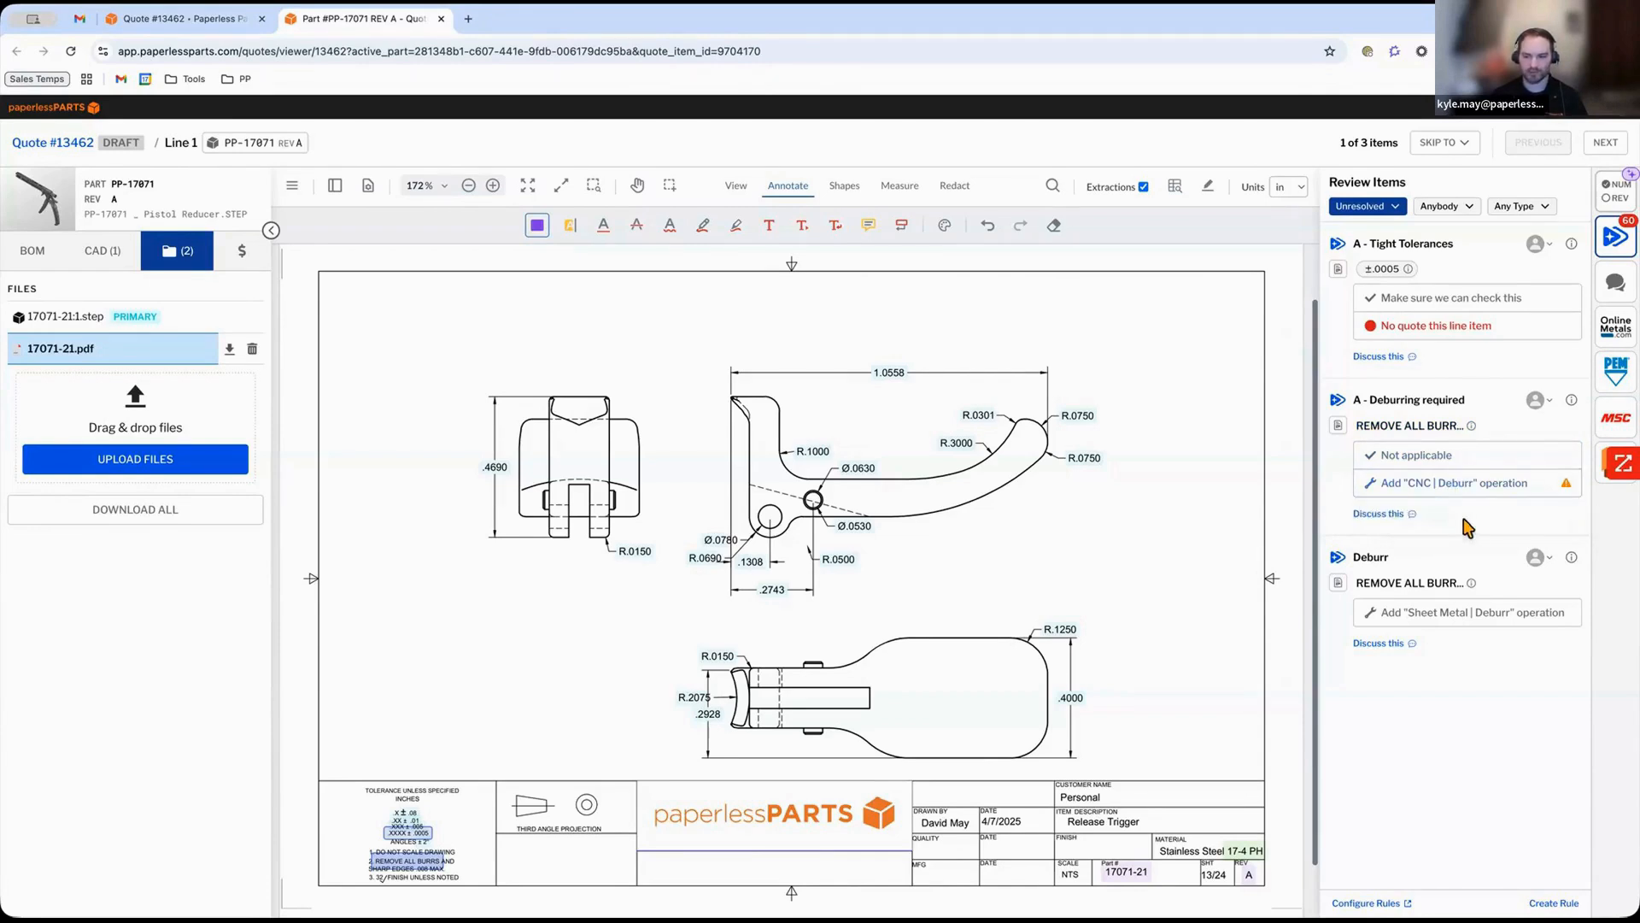
click(1430, 457)
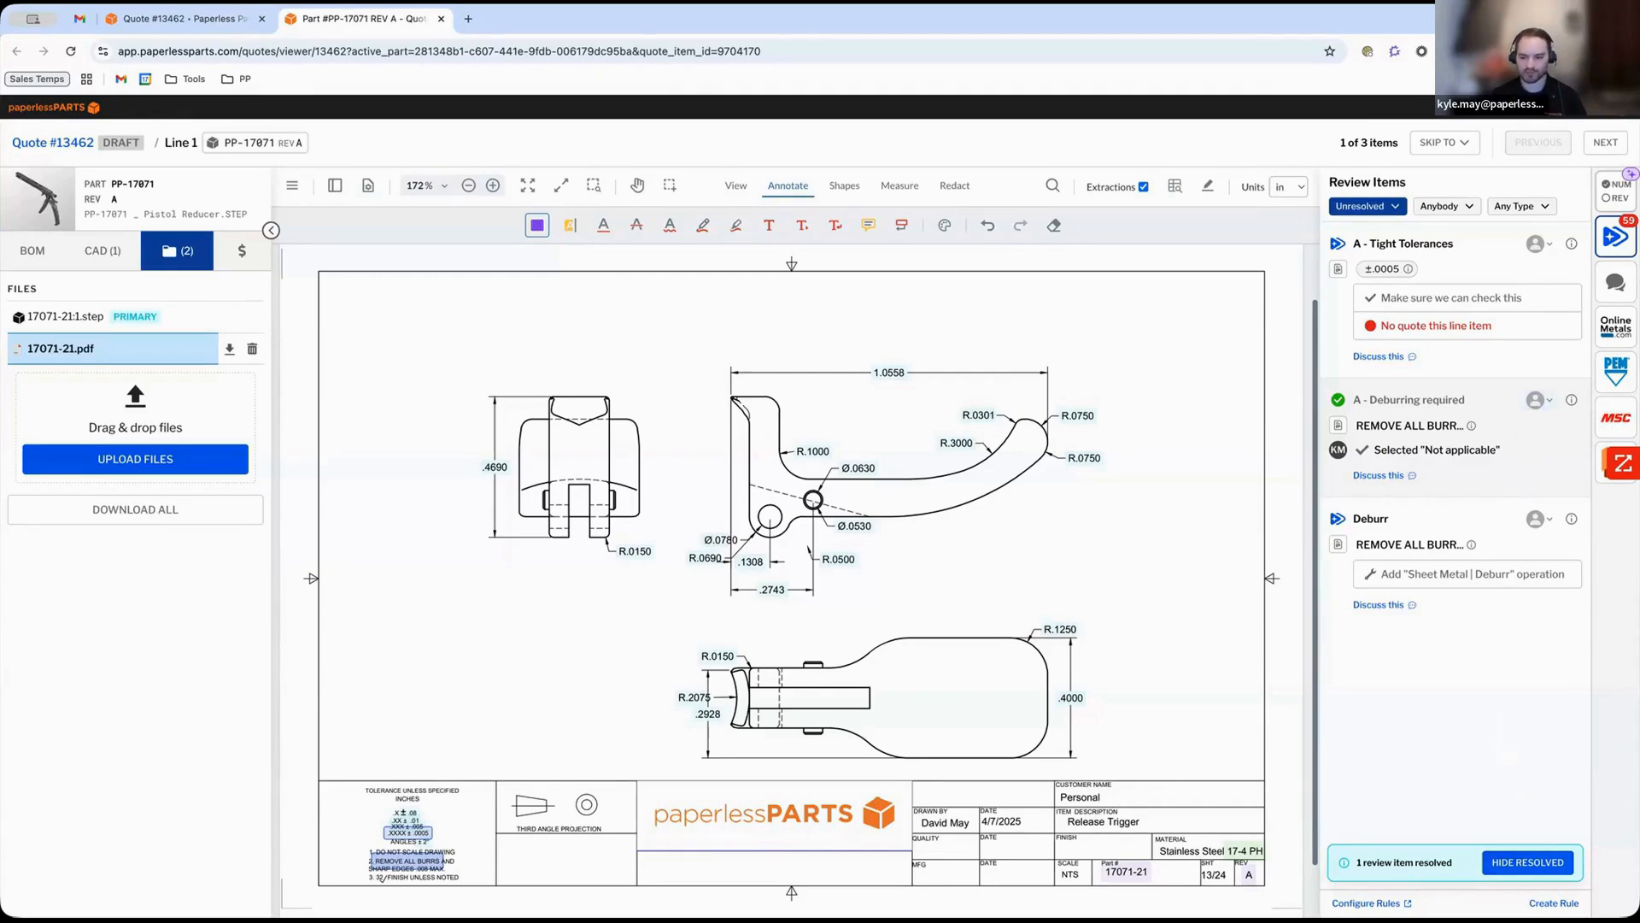
Start a new review rule whose signal is any text including X15, and assign it to a team member.
click(1553, 903)
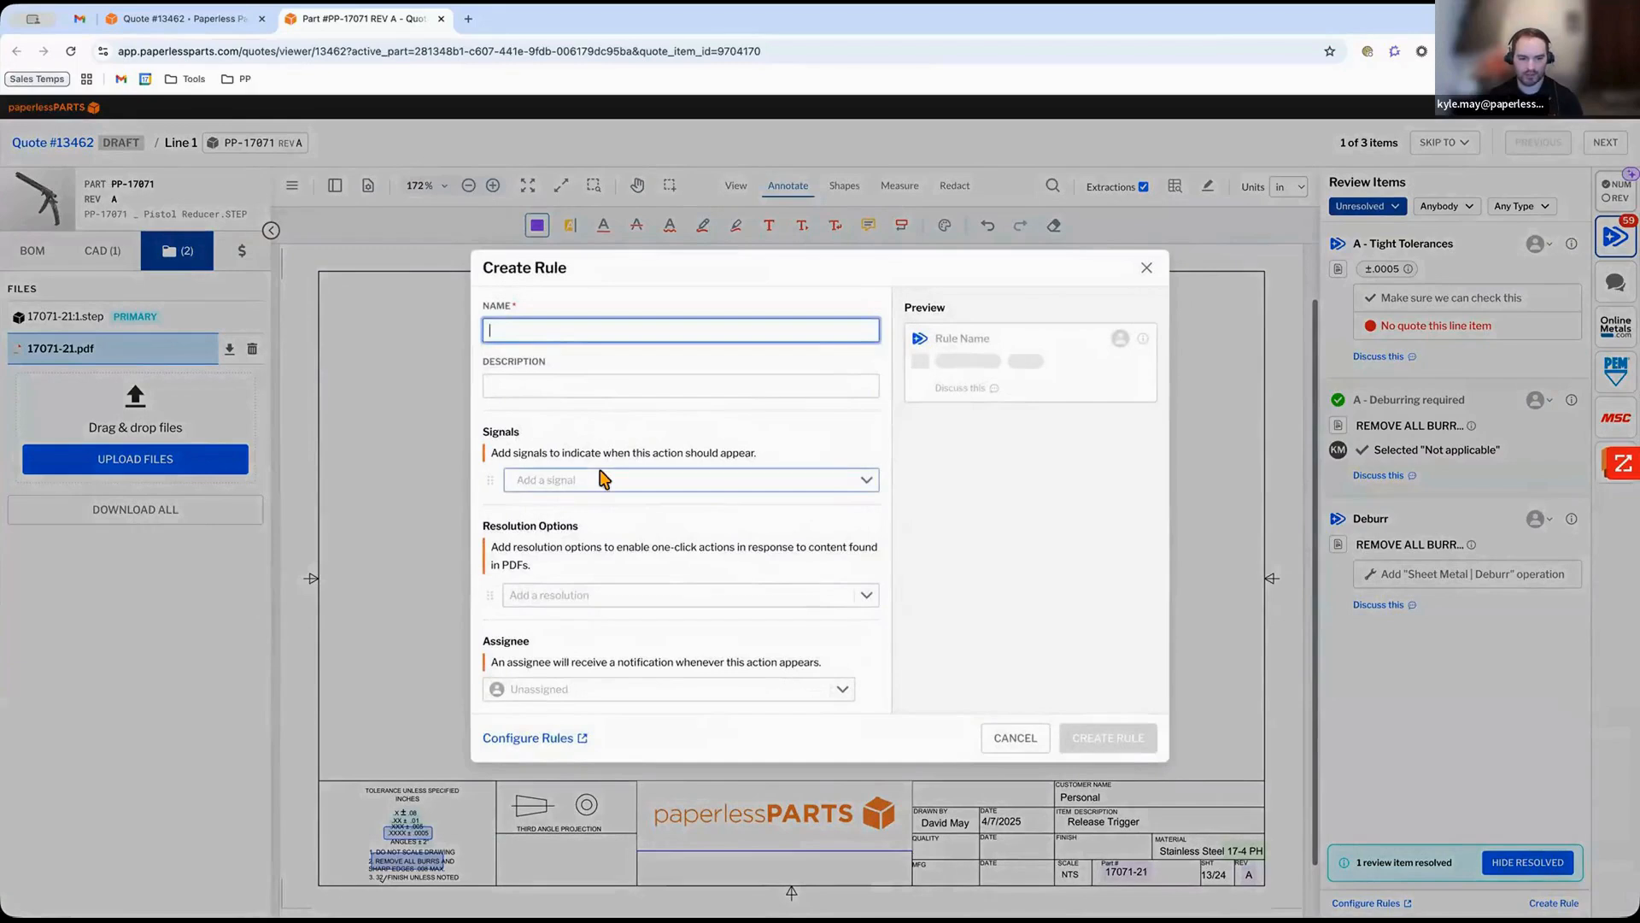
click(601, 479)
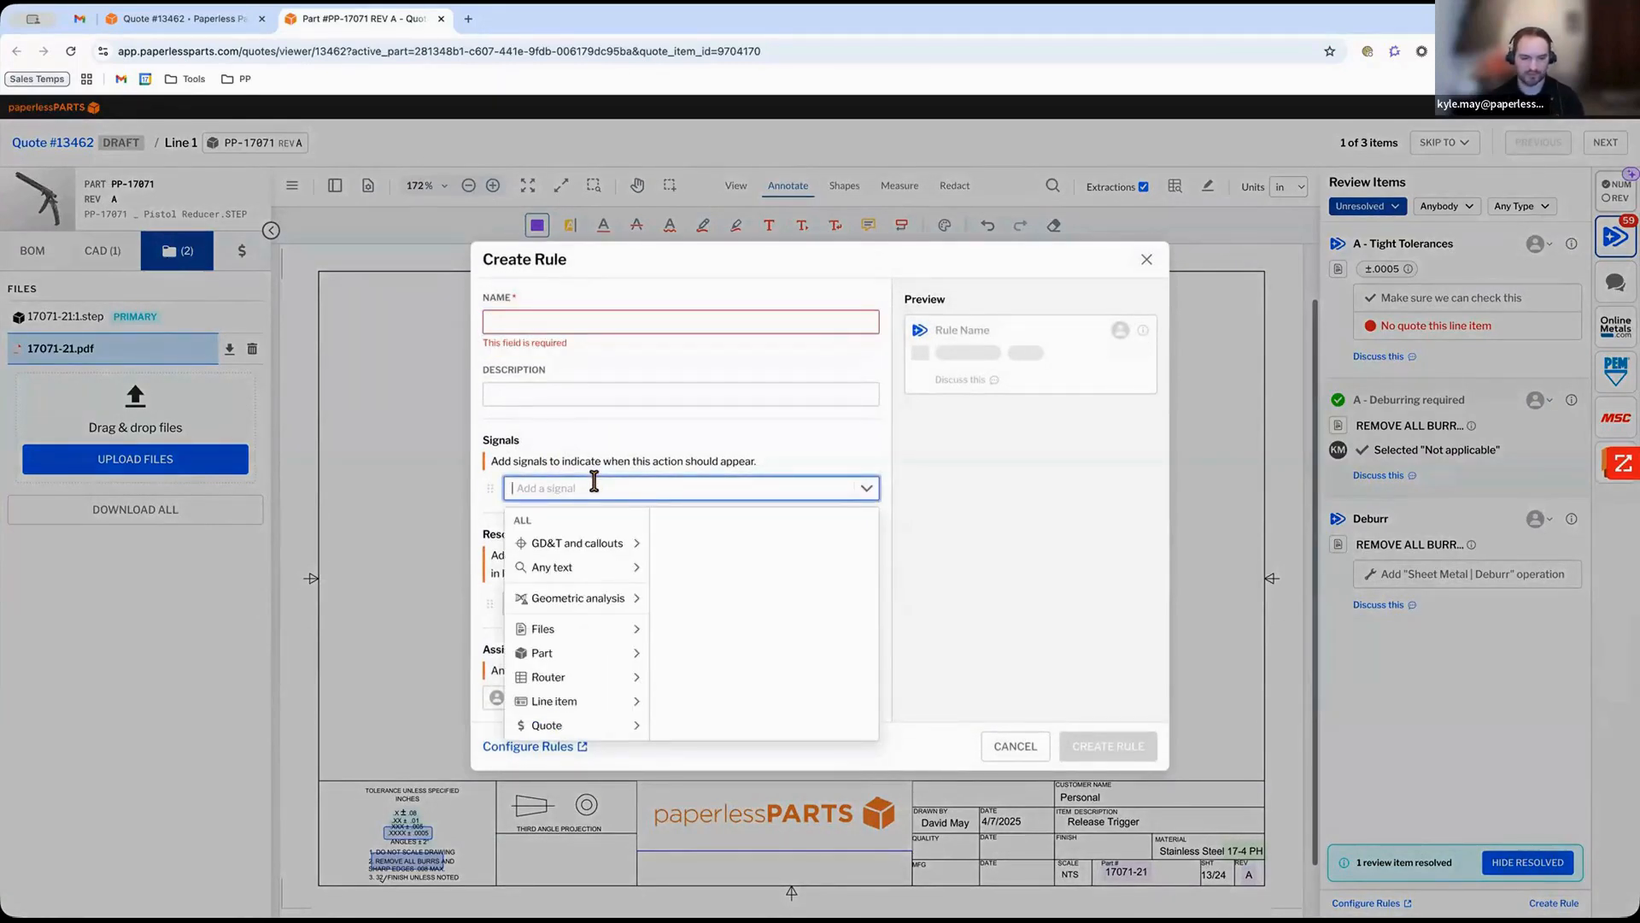
click(598, 567)
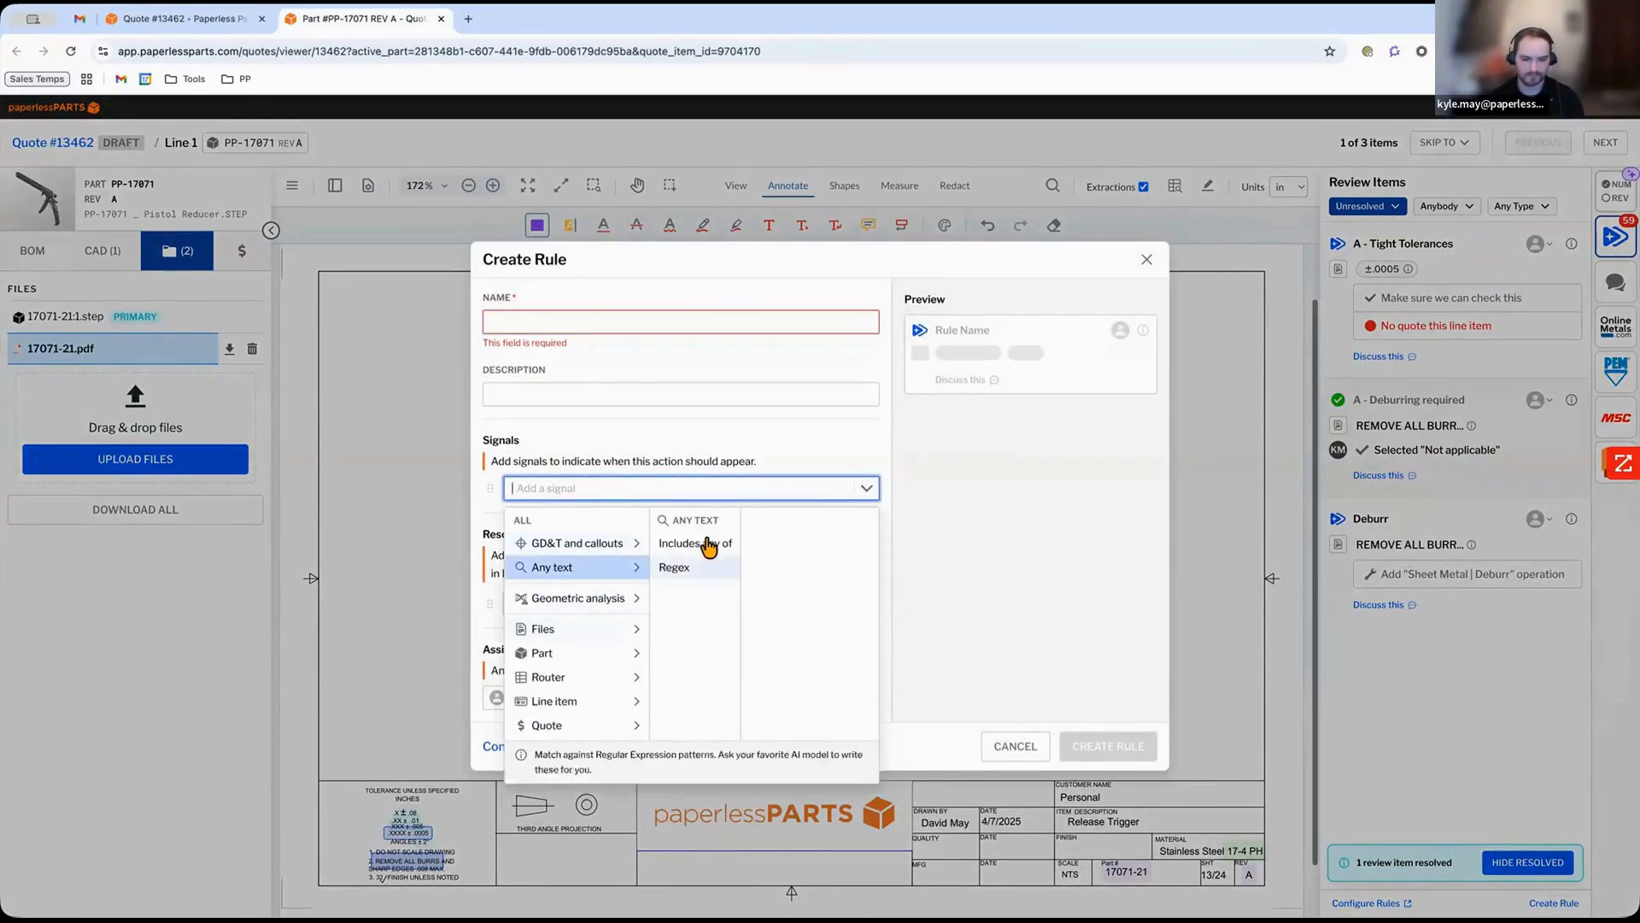
click(706, 544)
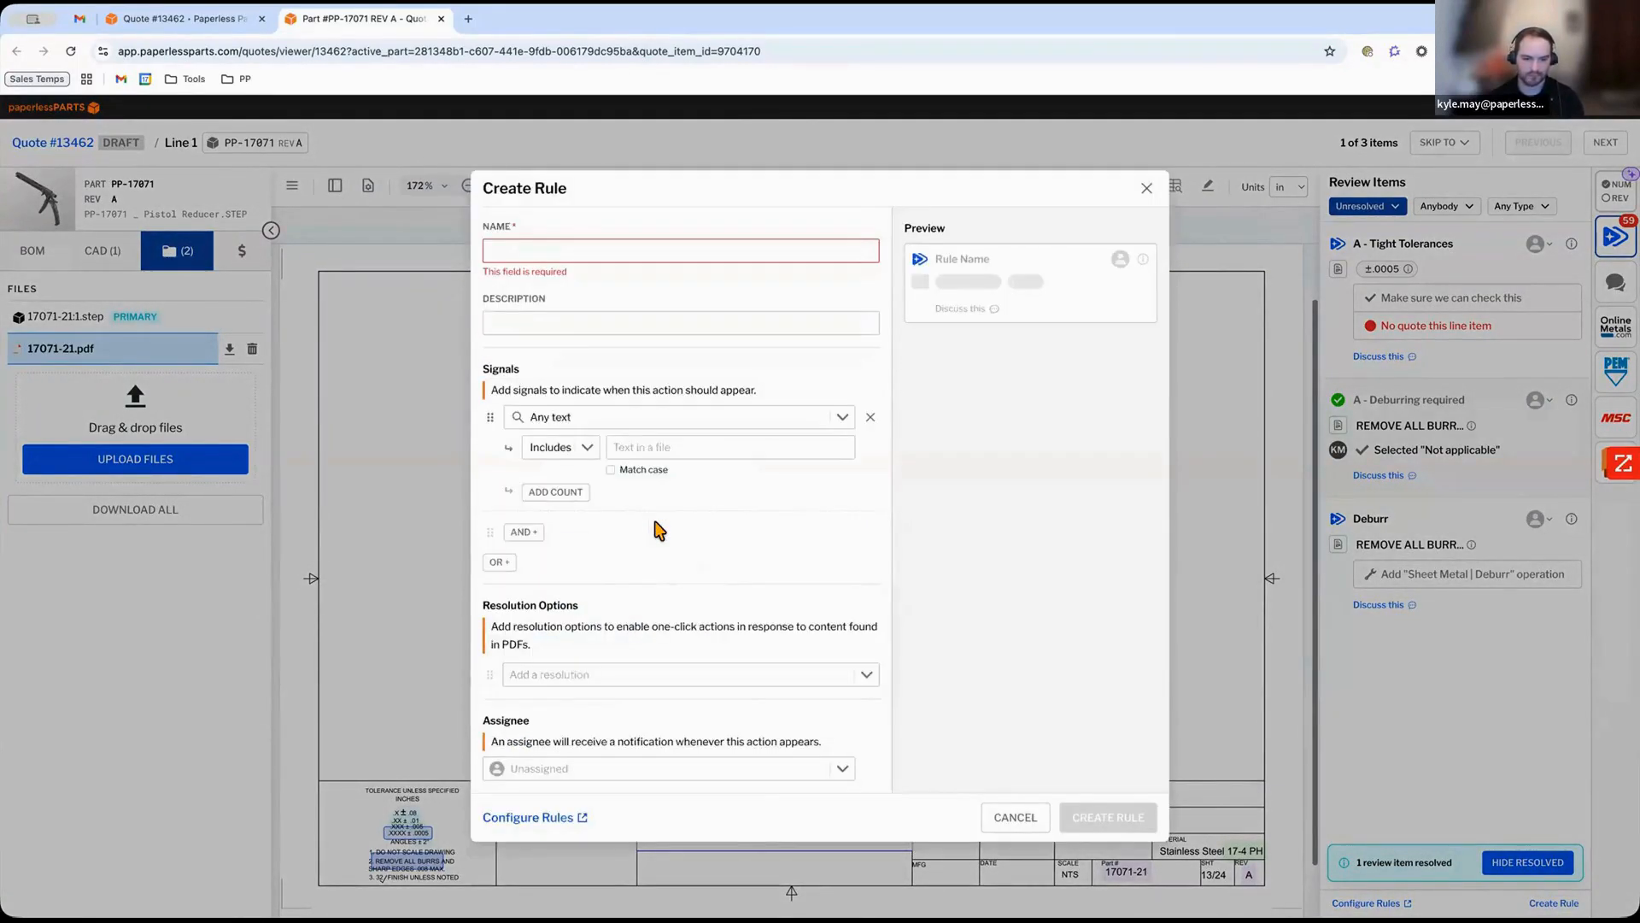
click(725, 453)
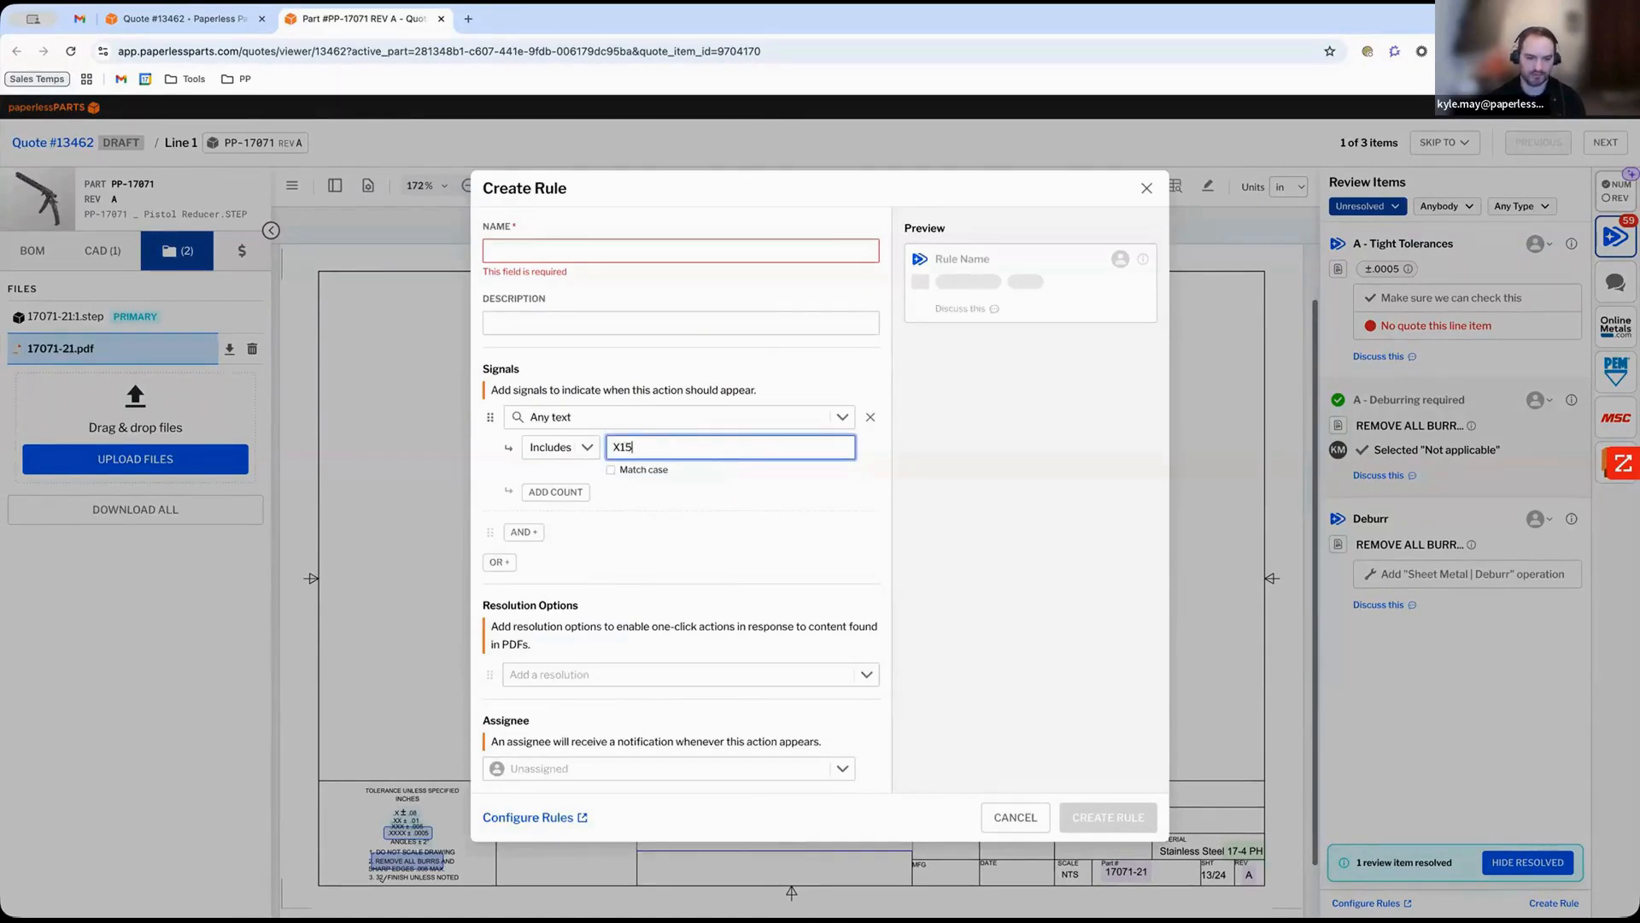
click(633, 768)
click(617, 685)
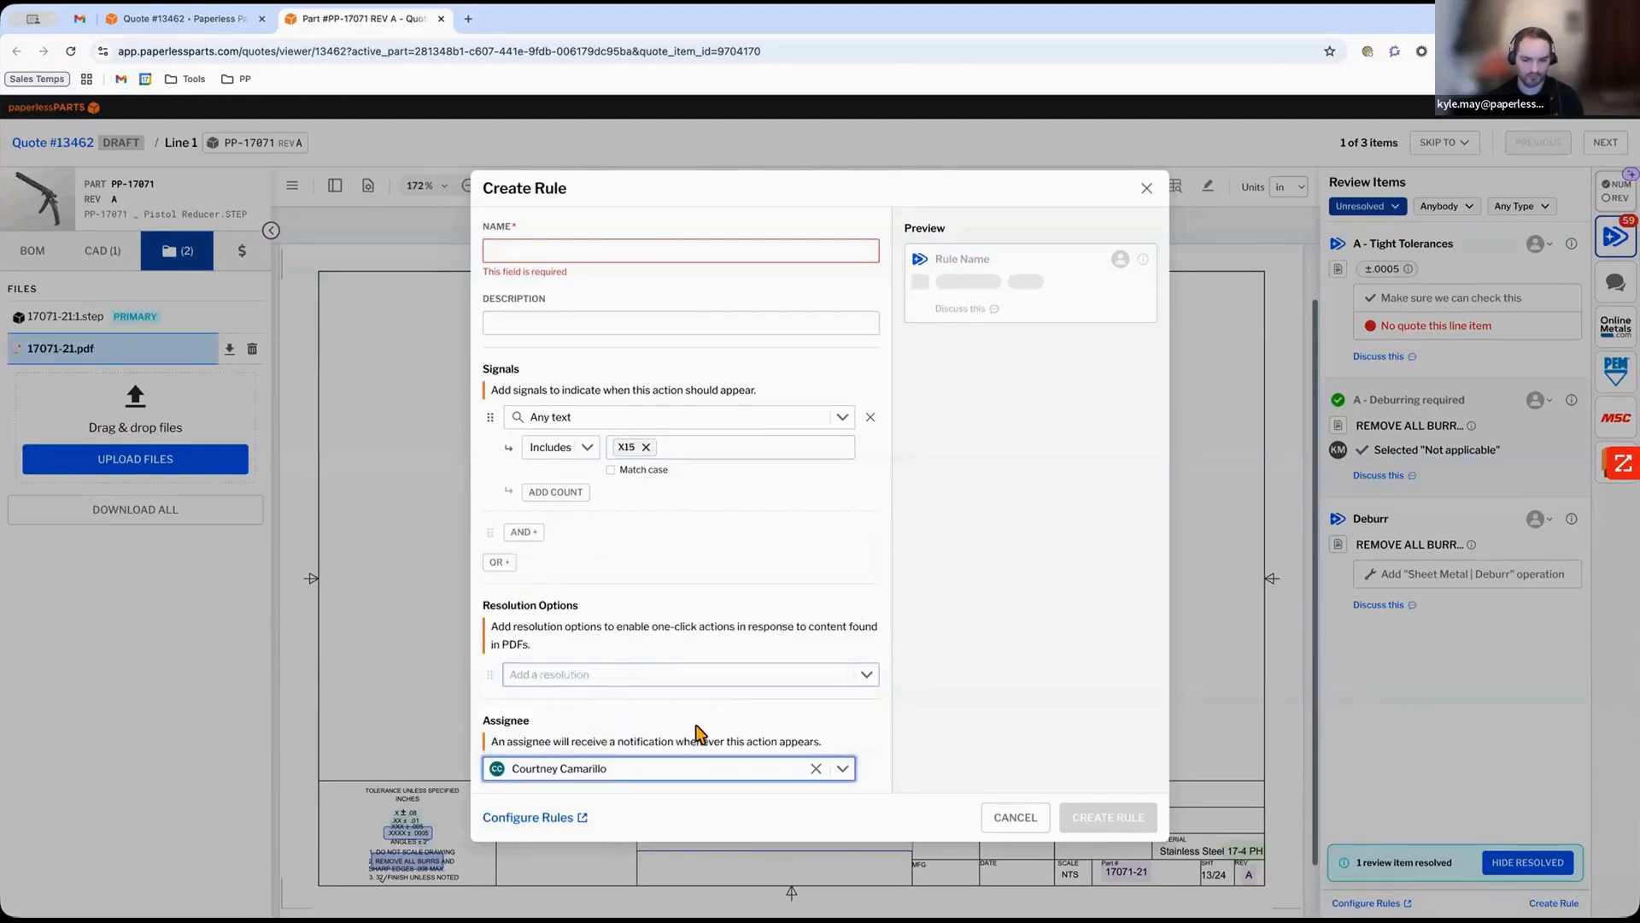
Add a Resolve option reading "Get quote for material" to the rule, then close the dialog without creating it.
click(628, 675)
click(689, 636)
double_click(758, 658)
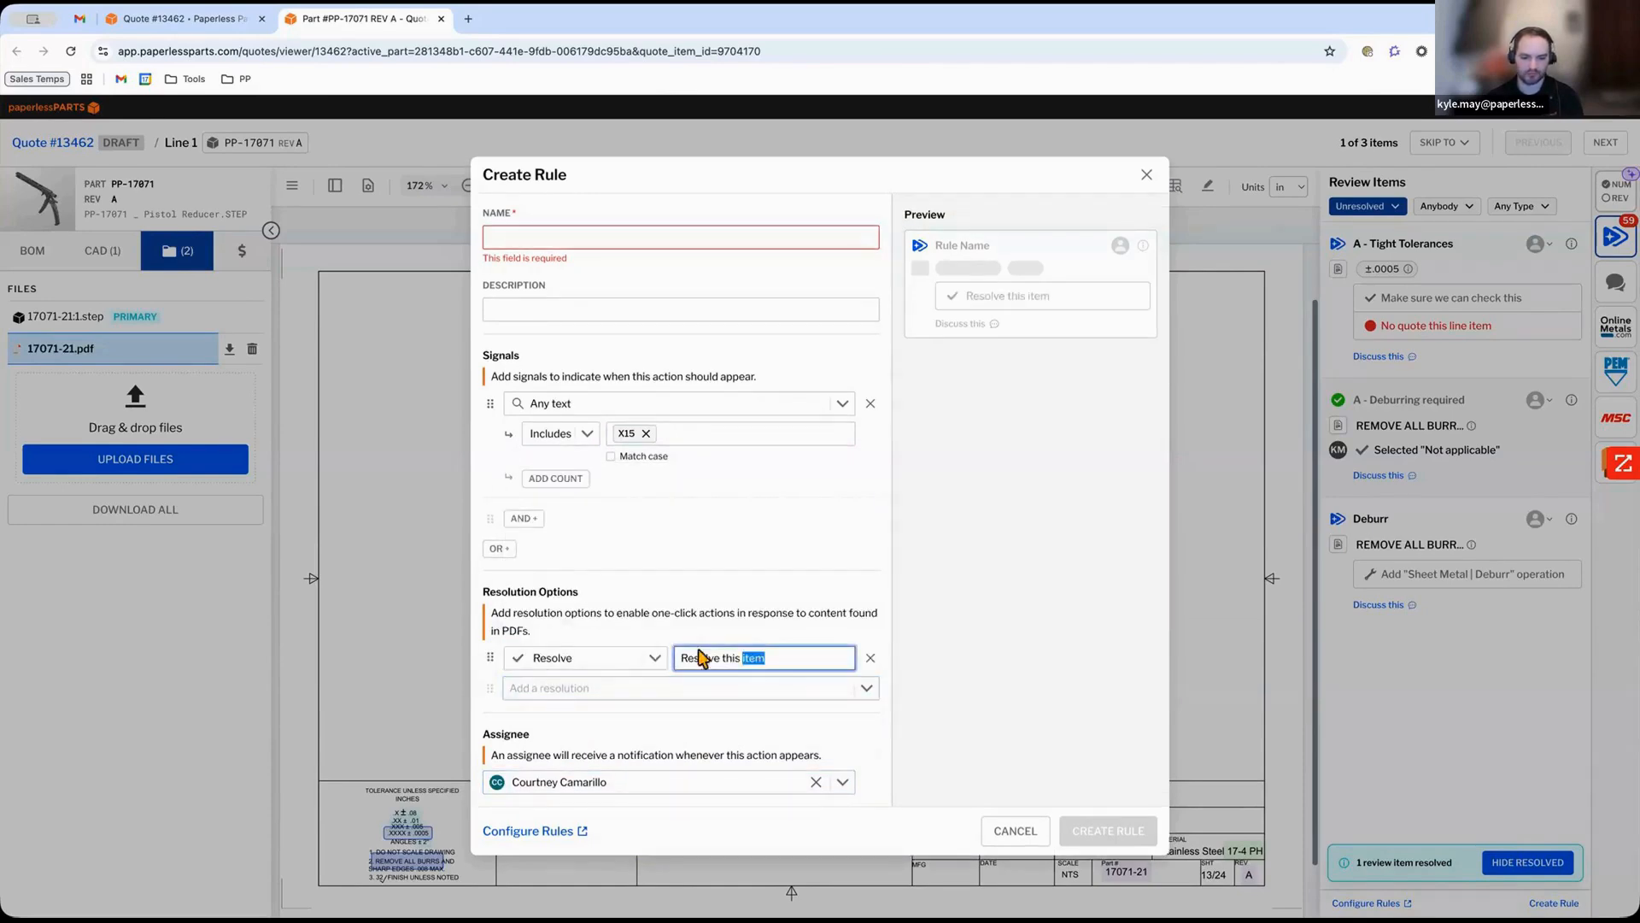
drag(702, 658, 651, 656)
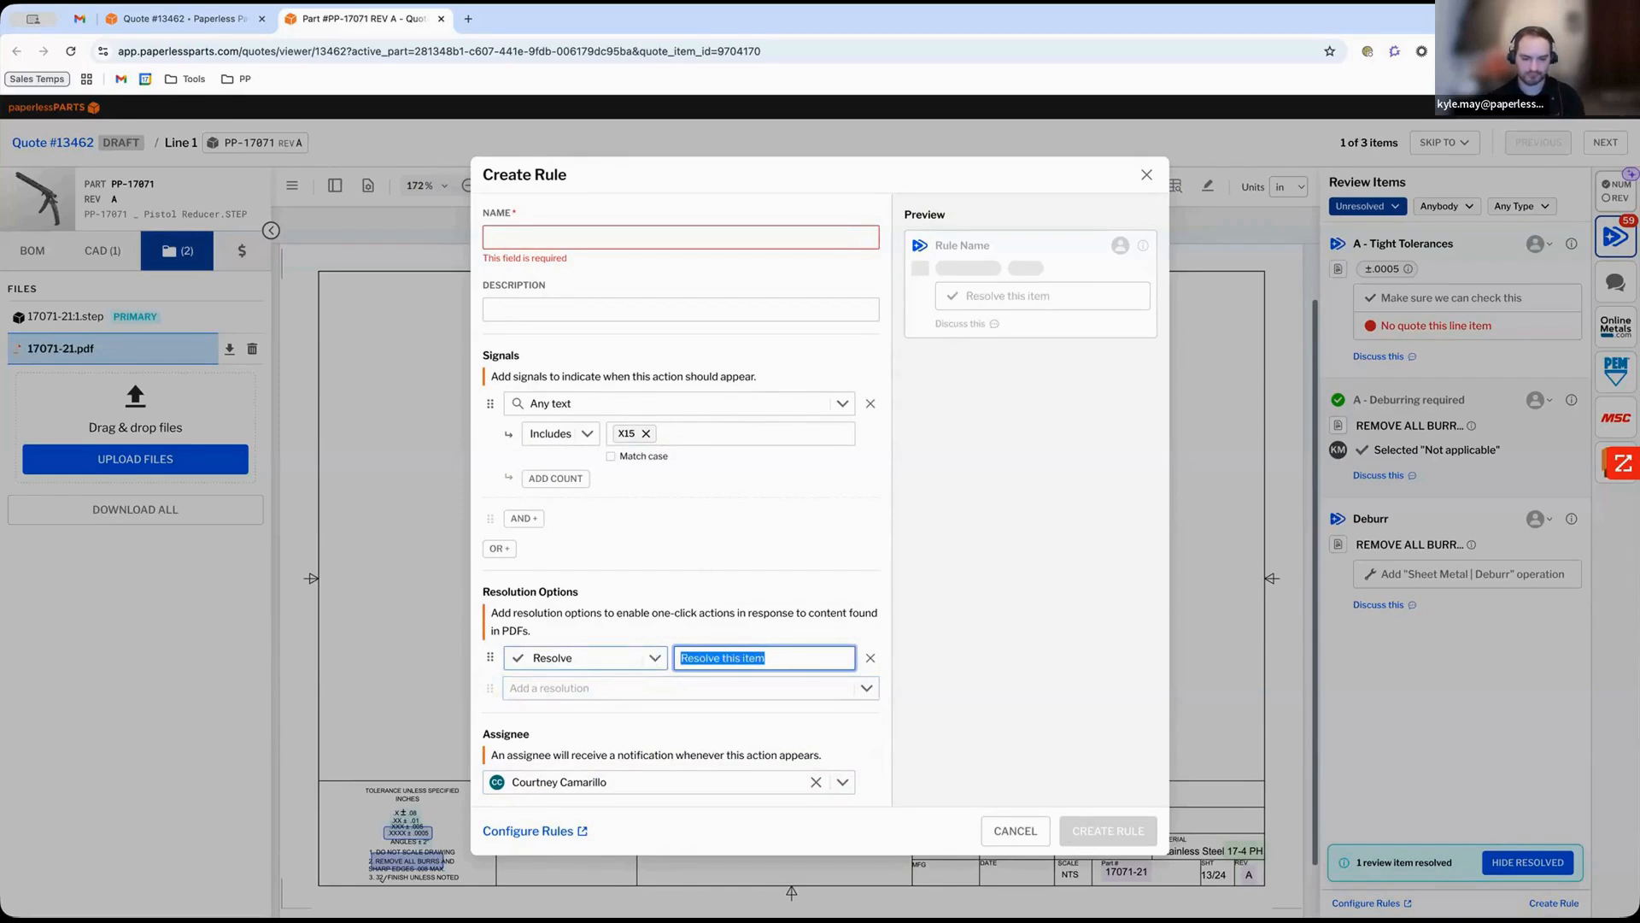
text(Get quote for material)
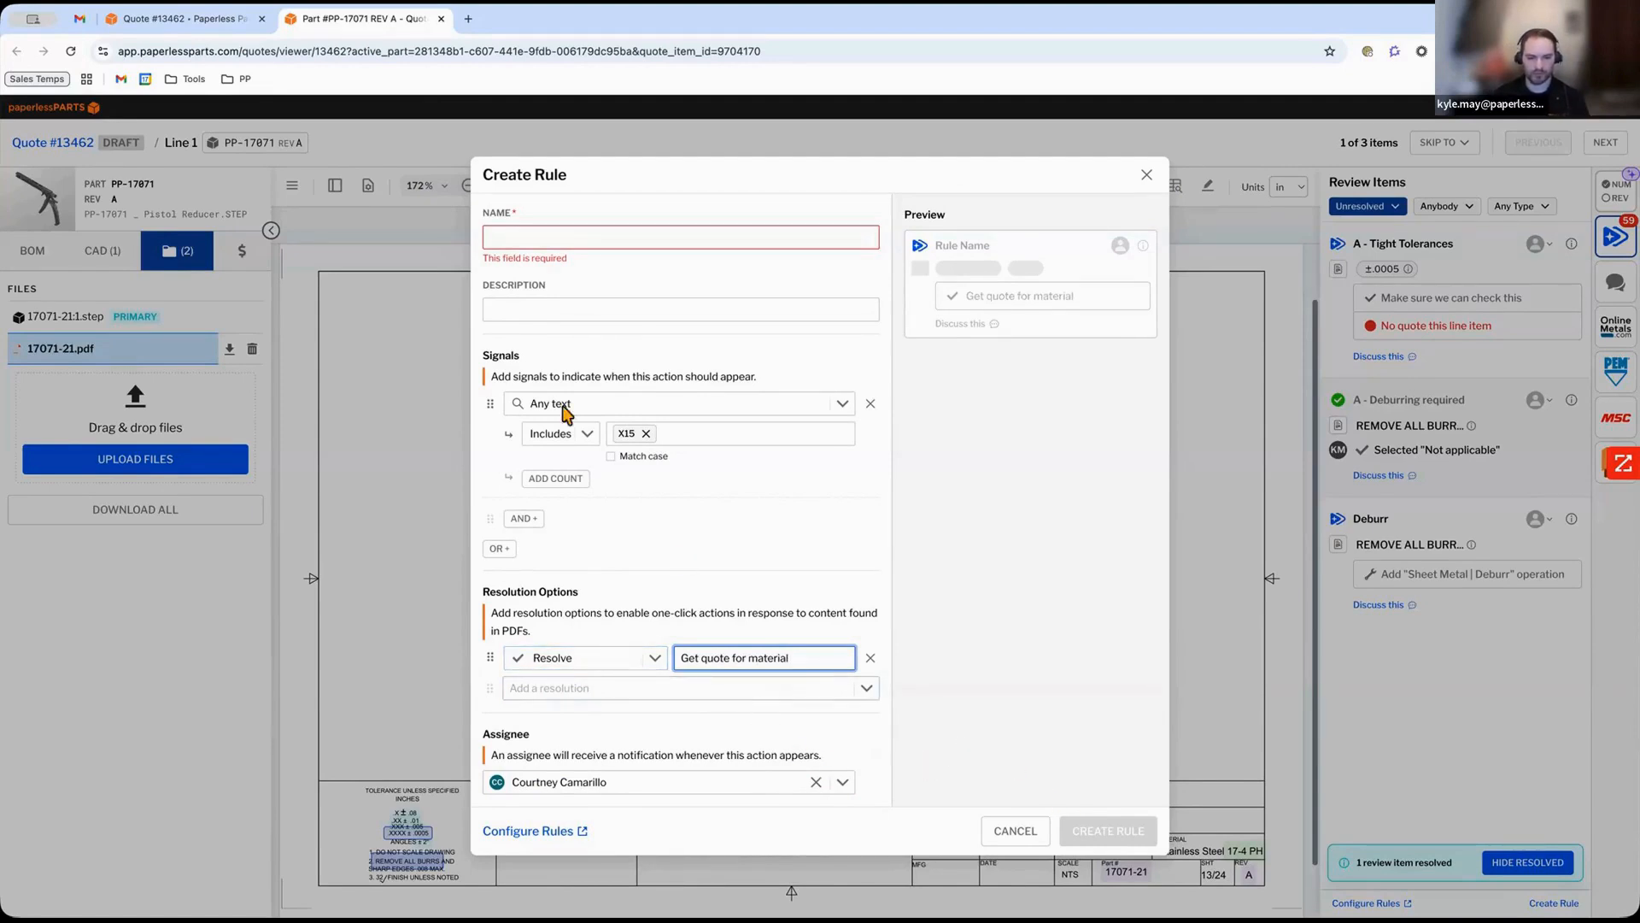
click(549, 236)
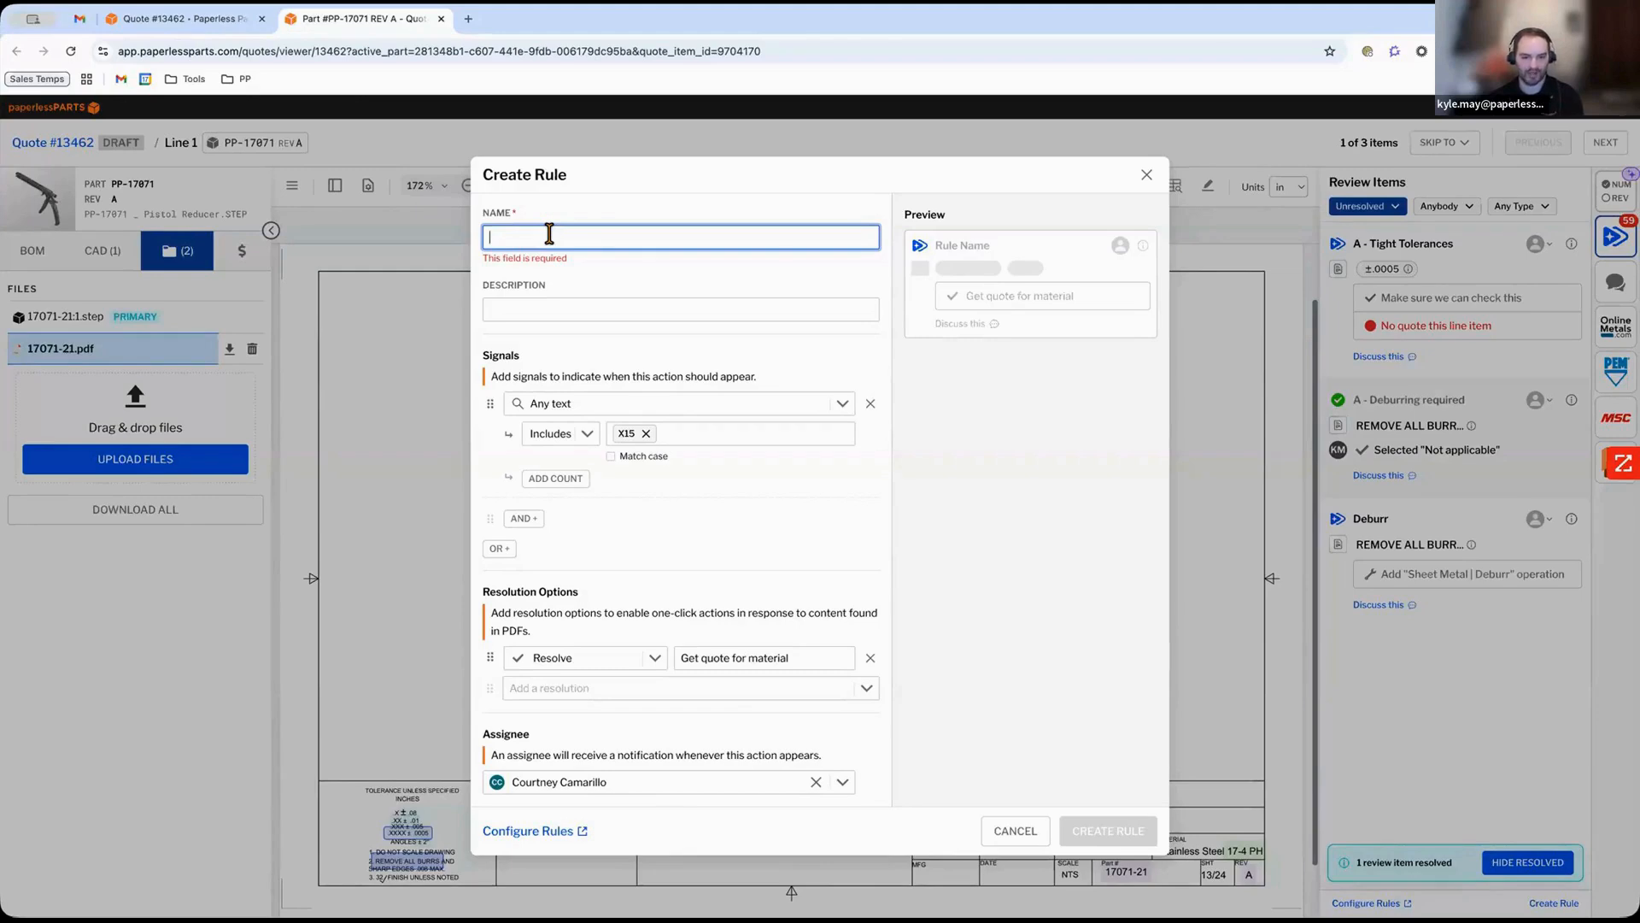
click(1144, 176)
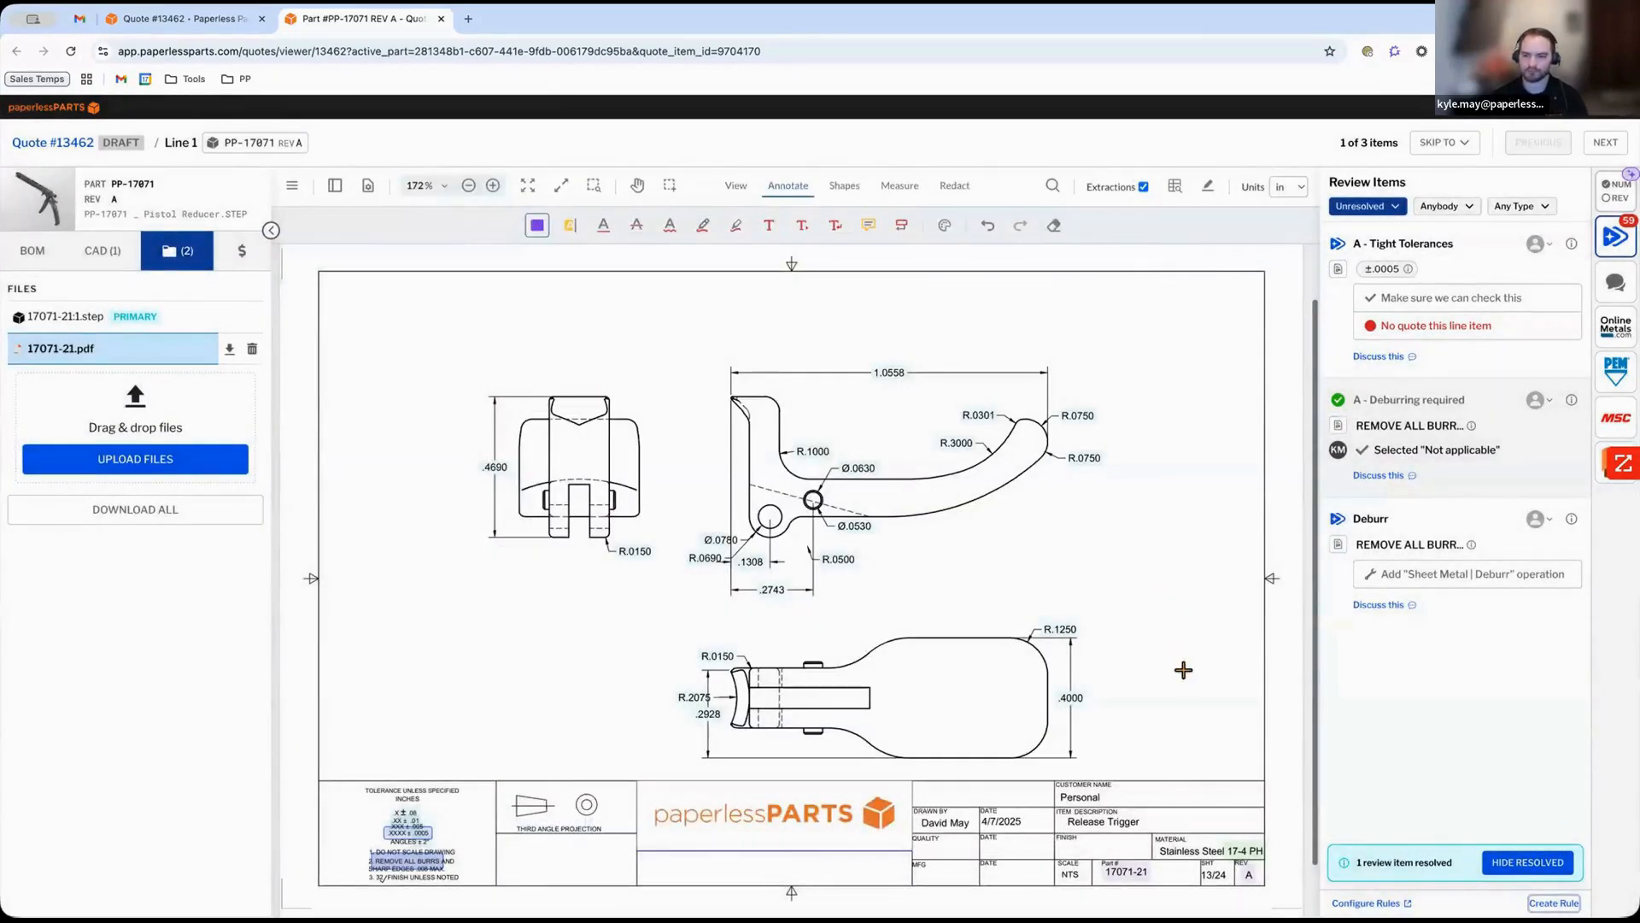
Return to the Release Trigger's STEP model and its geometric features.
scroll(1161, 663, down, 1)
scroll(1153, 659, down, 2)
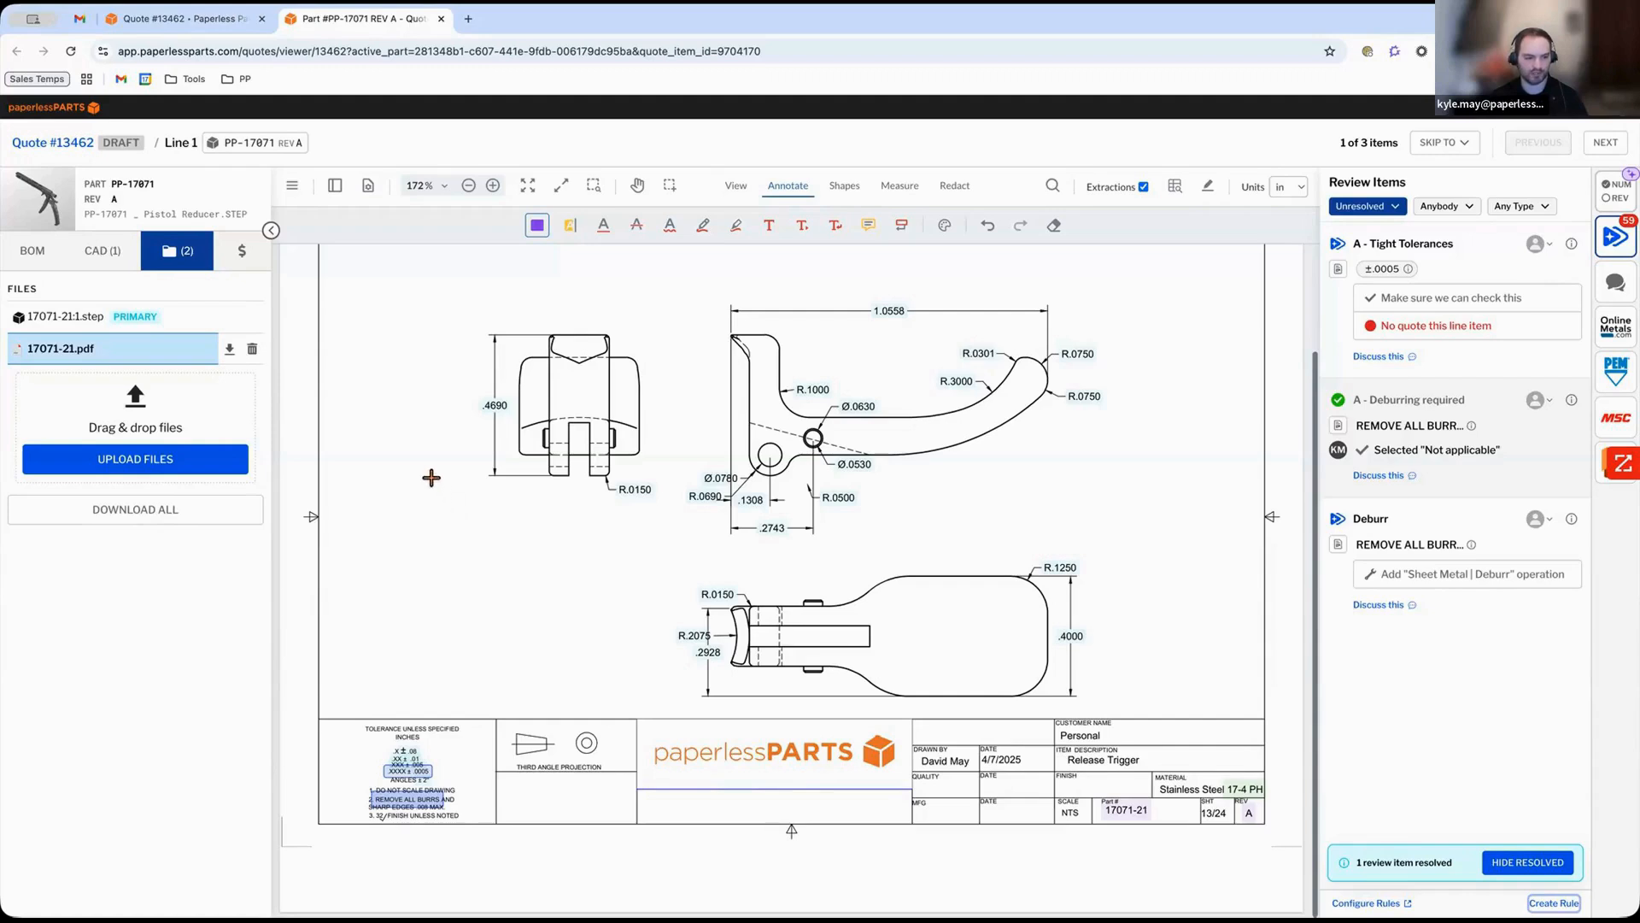
click(173, 319)
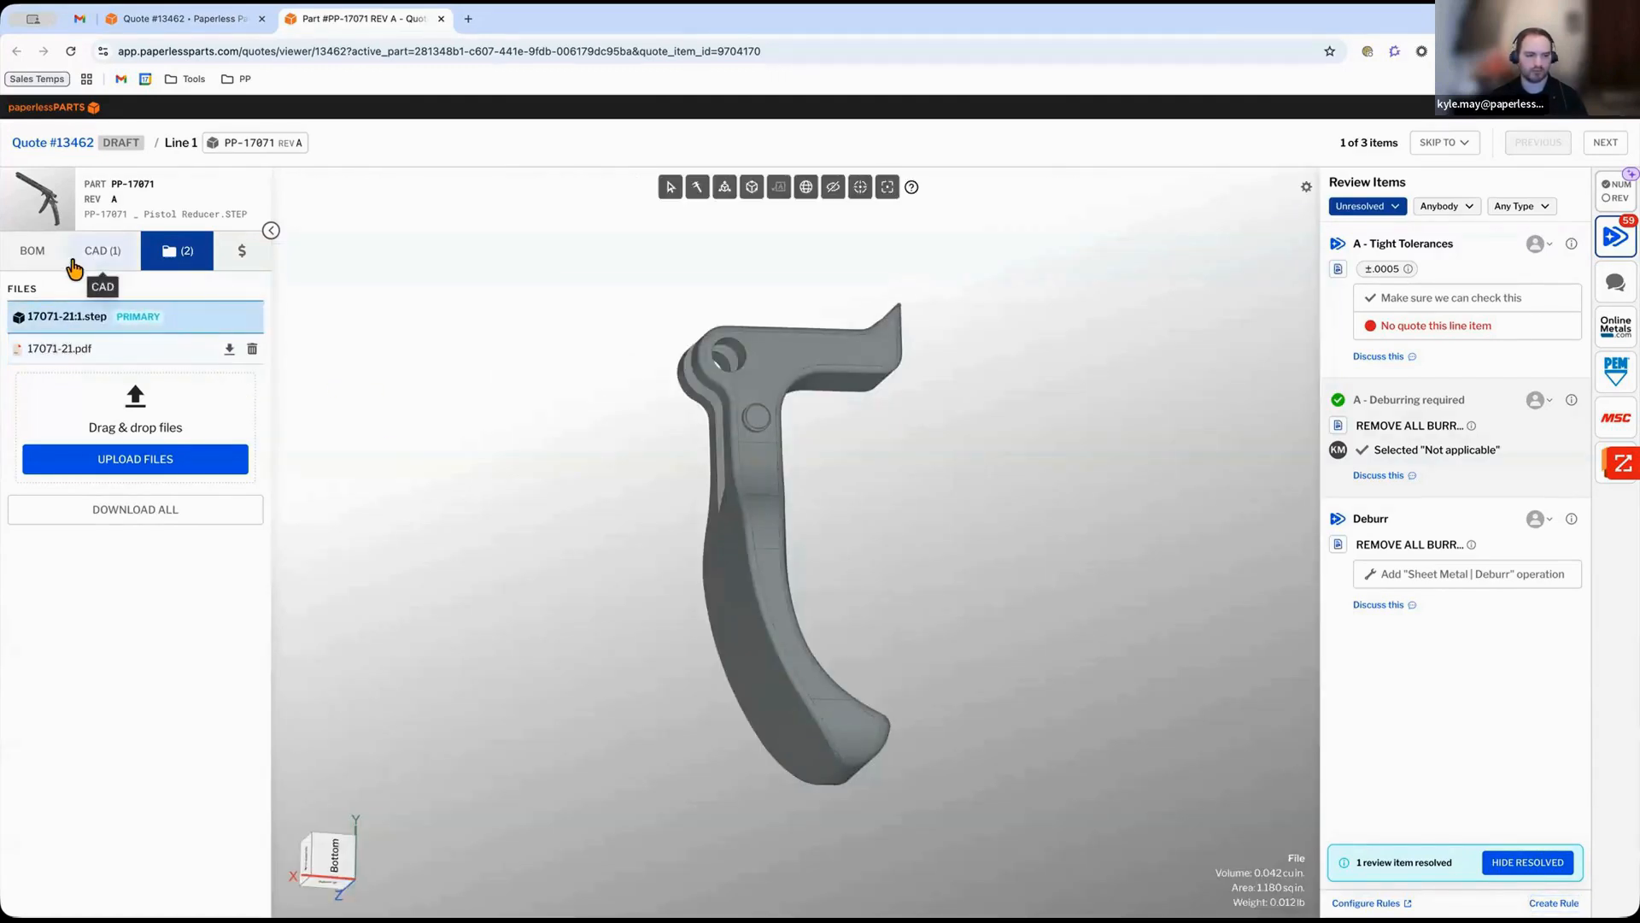
click(91, 257)
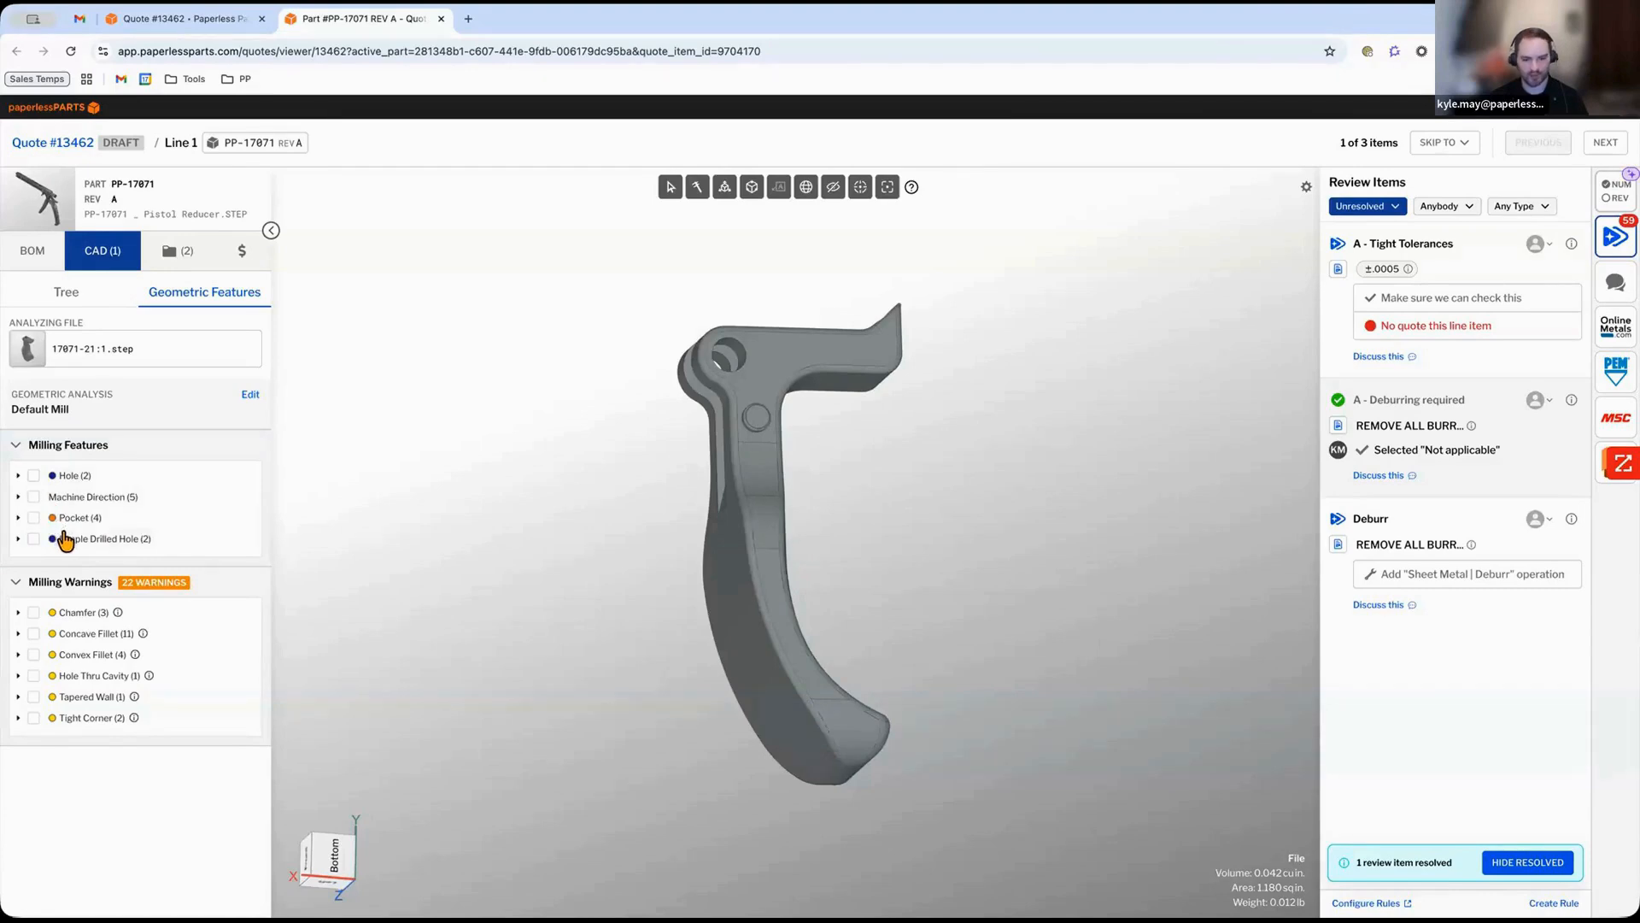
Review the Release Trigger's materials and operations in the quote editor.
click(205, 20)
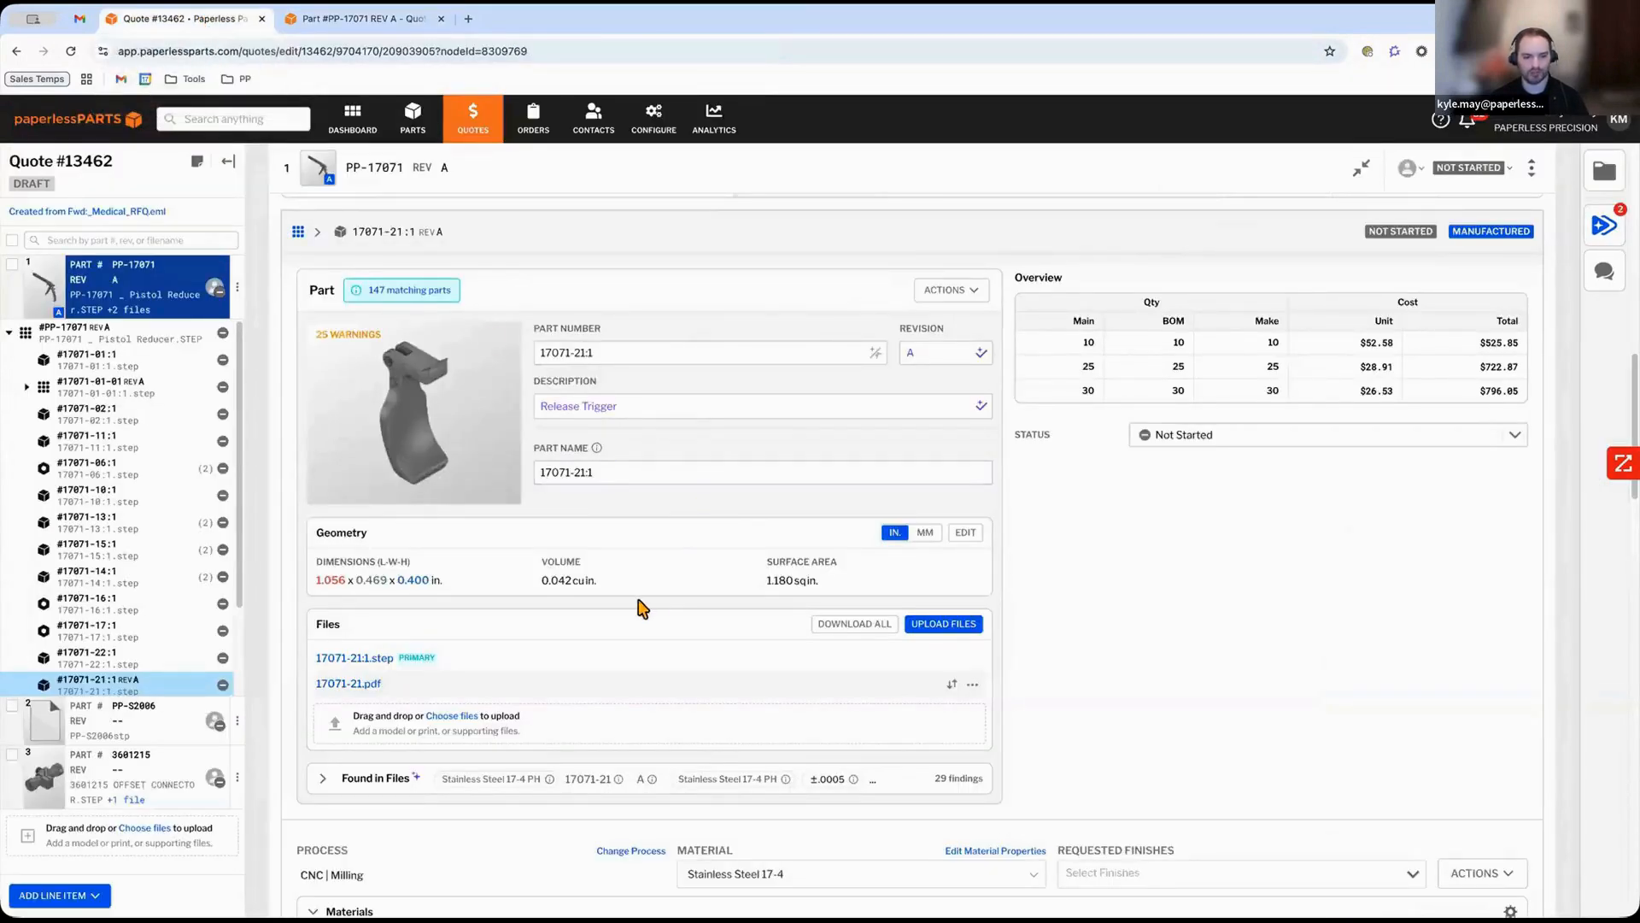
scroll(696, 662, down, 2)
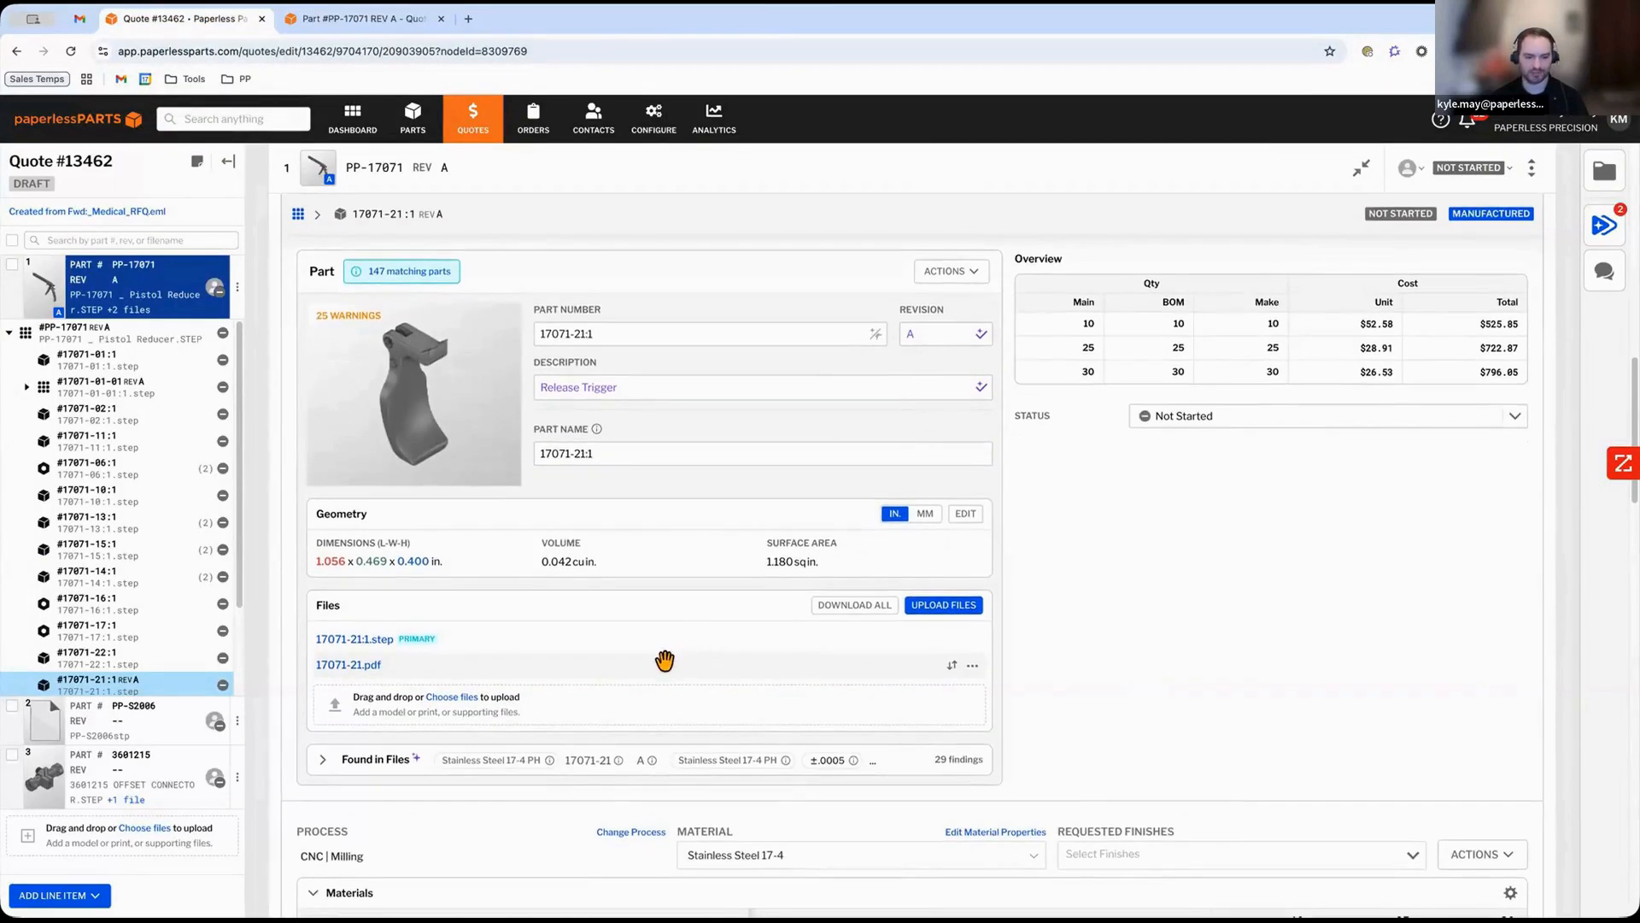
scroll(656, 666, down, 5)
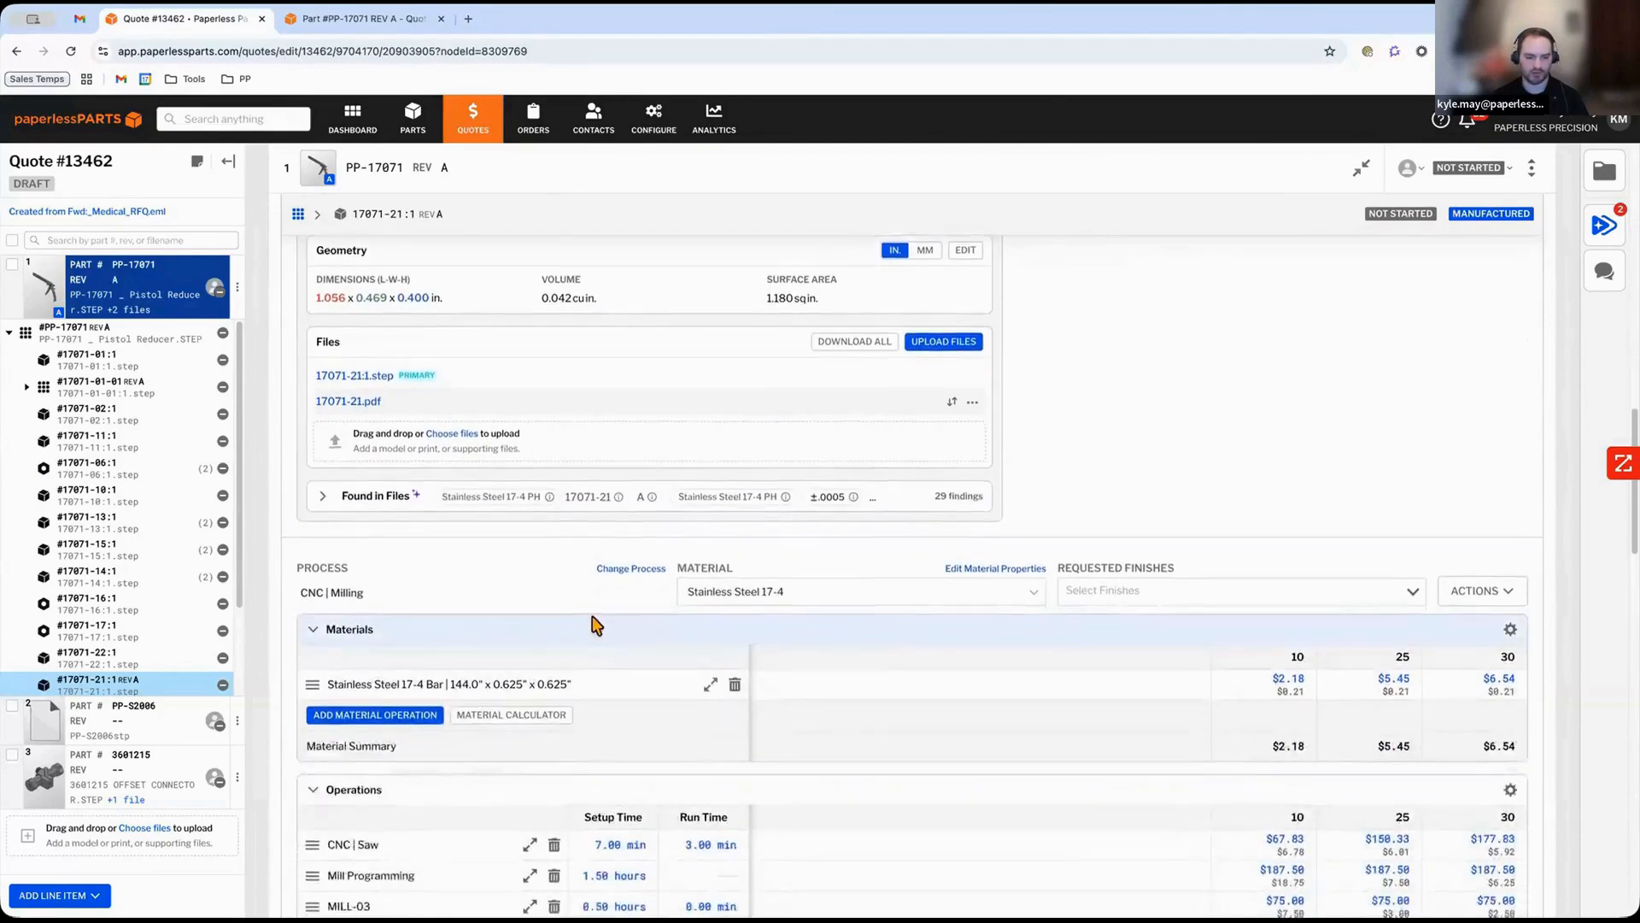
scroll(556, 674, down, 1)
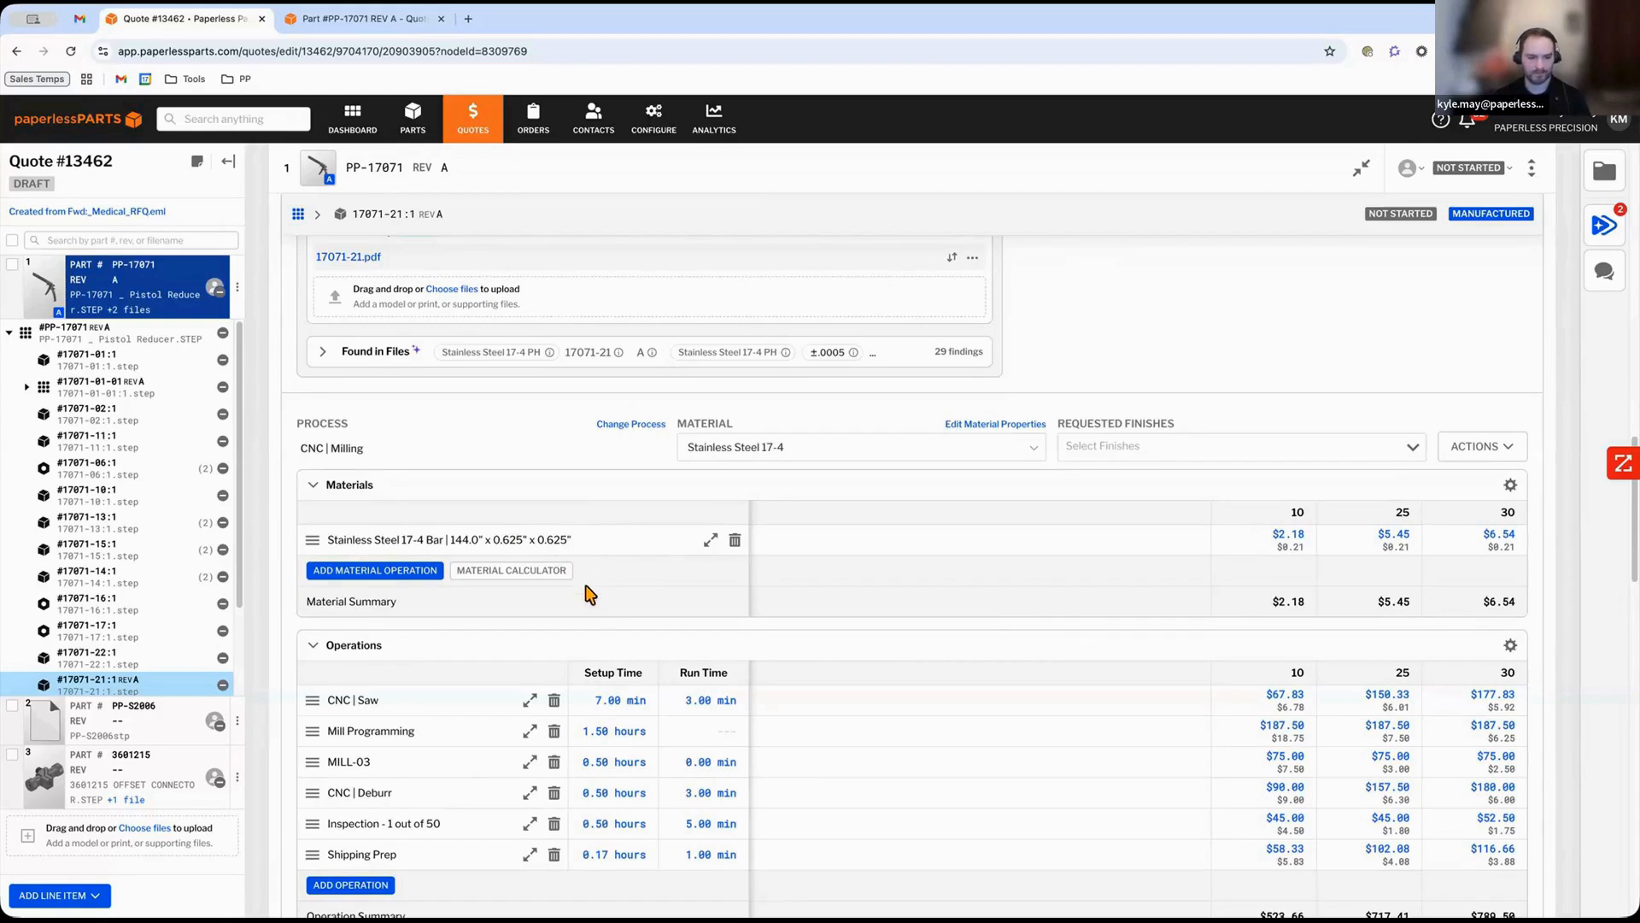
Examine the MILL-03 operation's runtime, volume removed and drilled hole variables, then save the operation panel.
scroll(567, 602, down, 1)
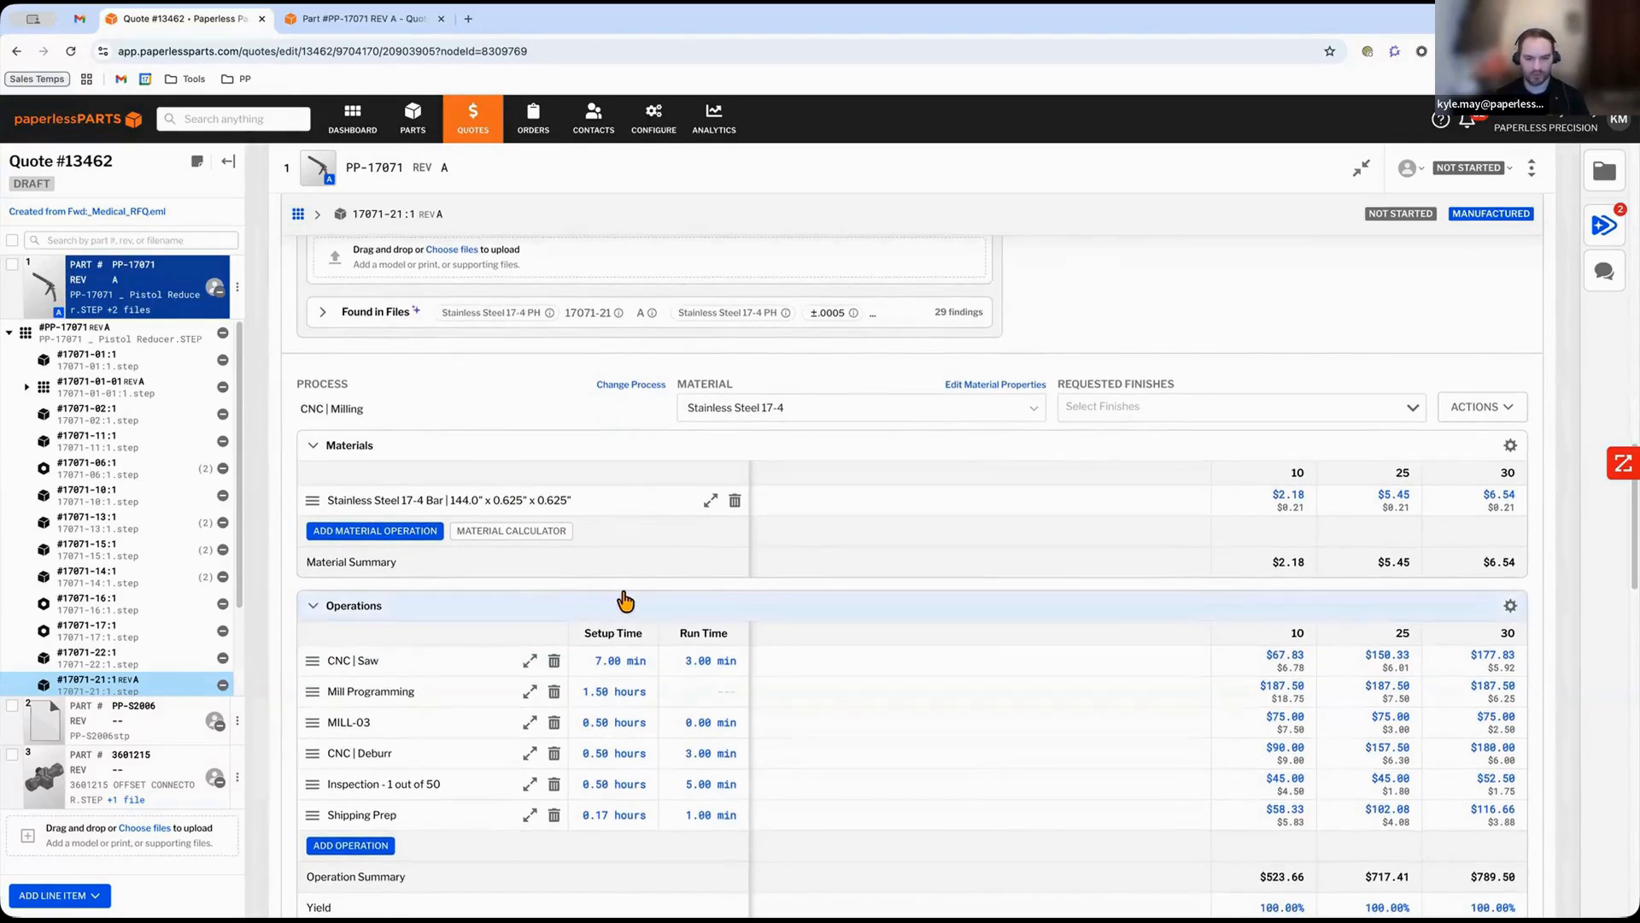
scroll(529, 602, down, 2)
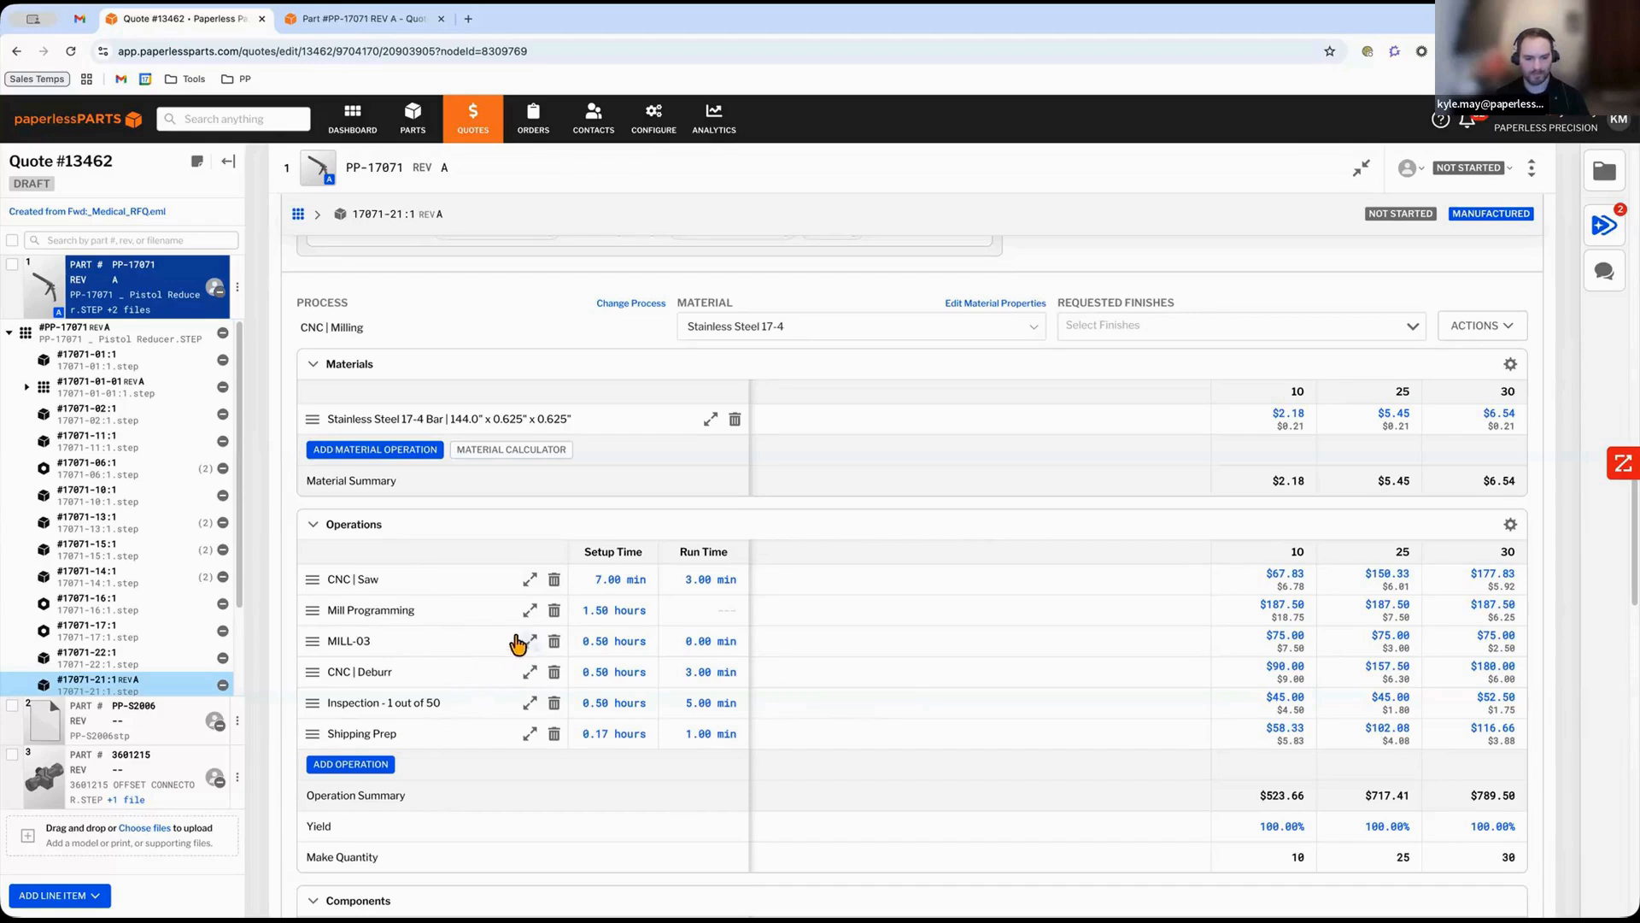
drag(309, 641, 310, 649)
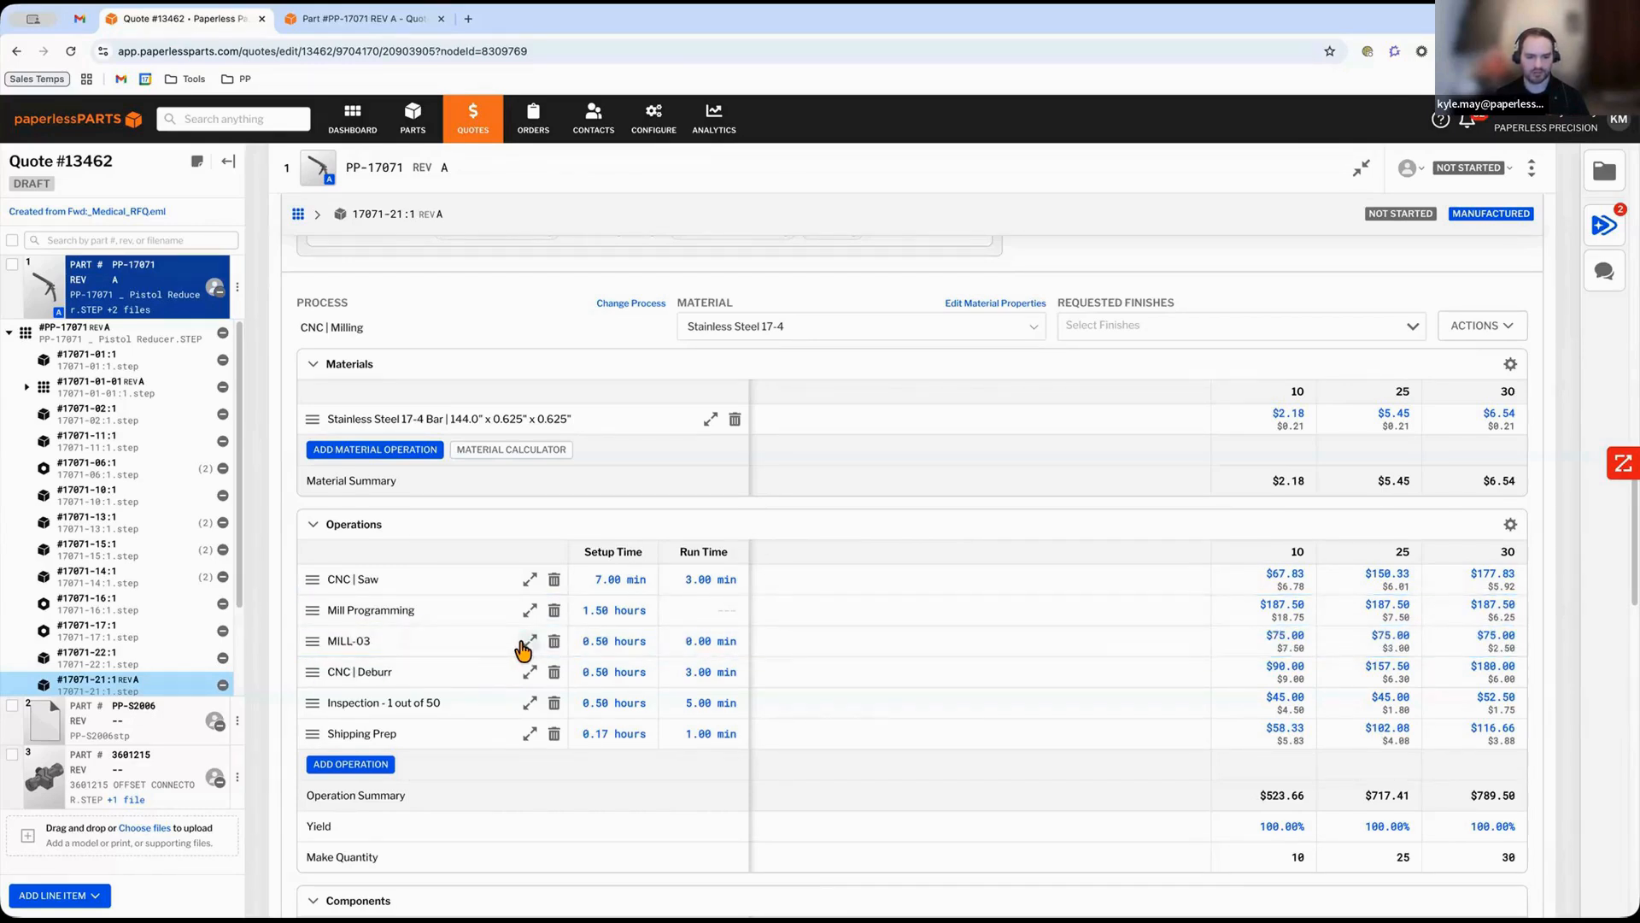
click(528, 640)
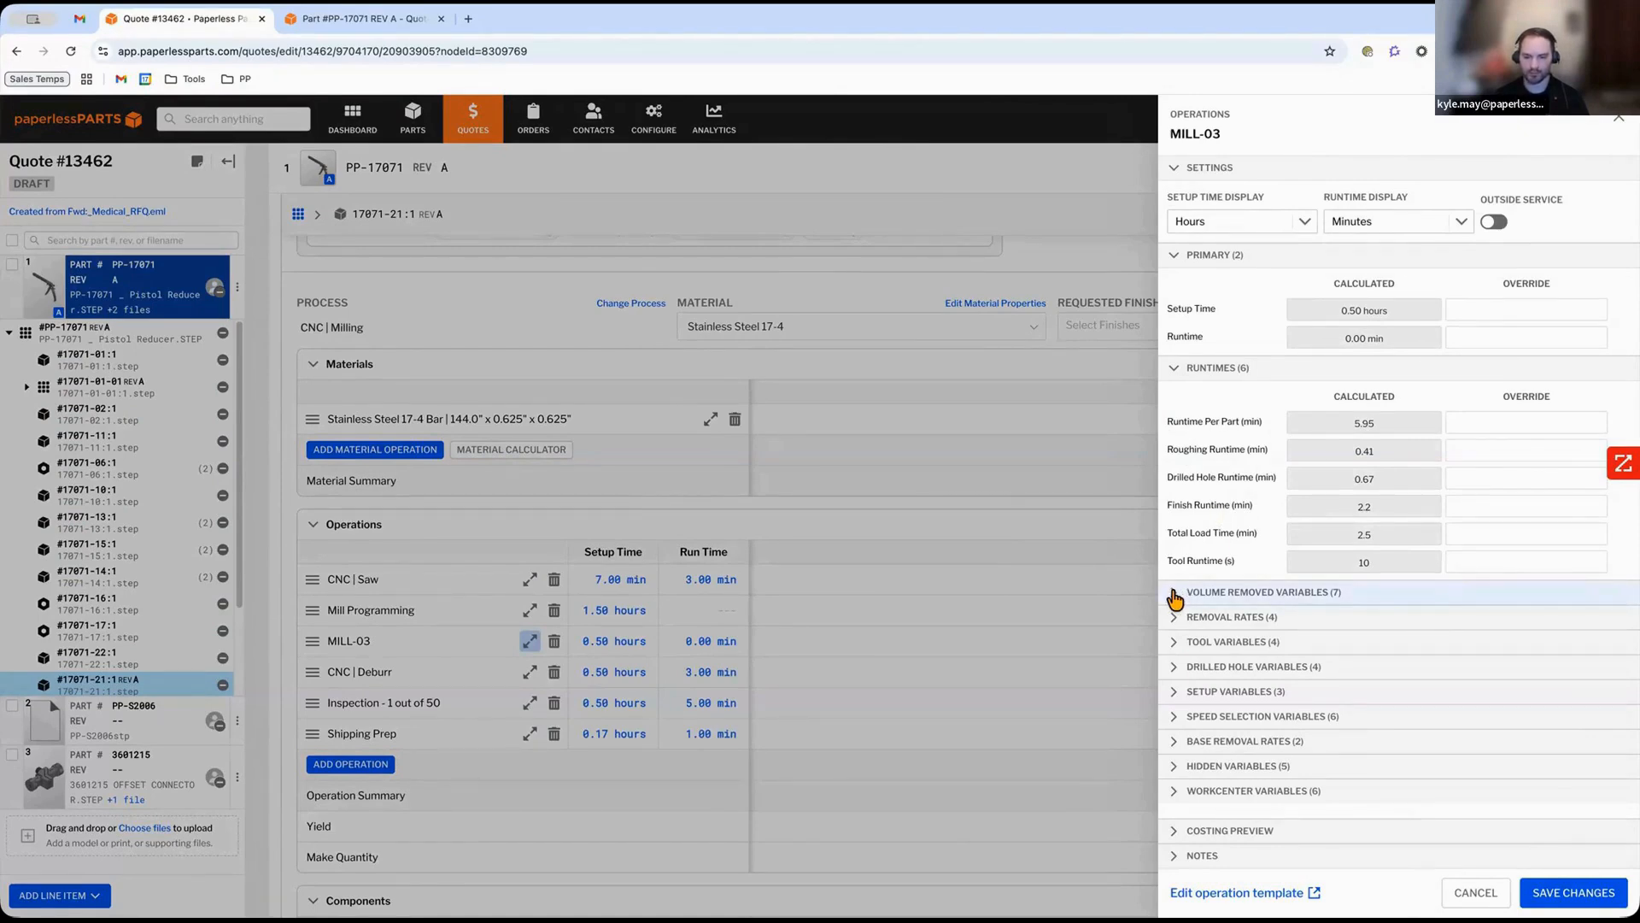
click(1175, 595)
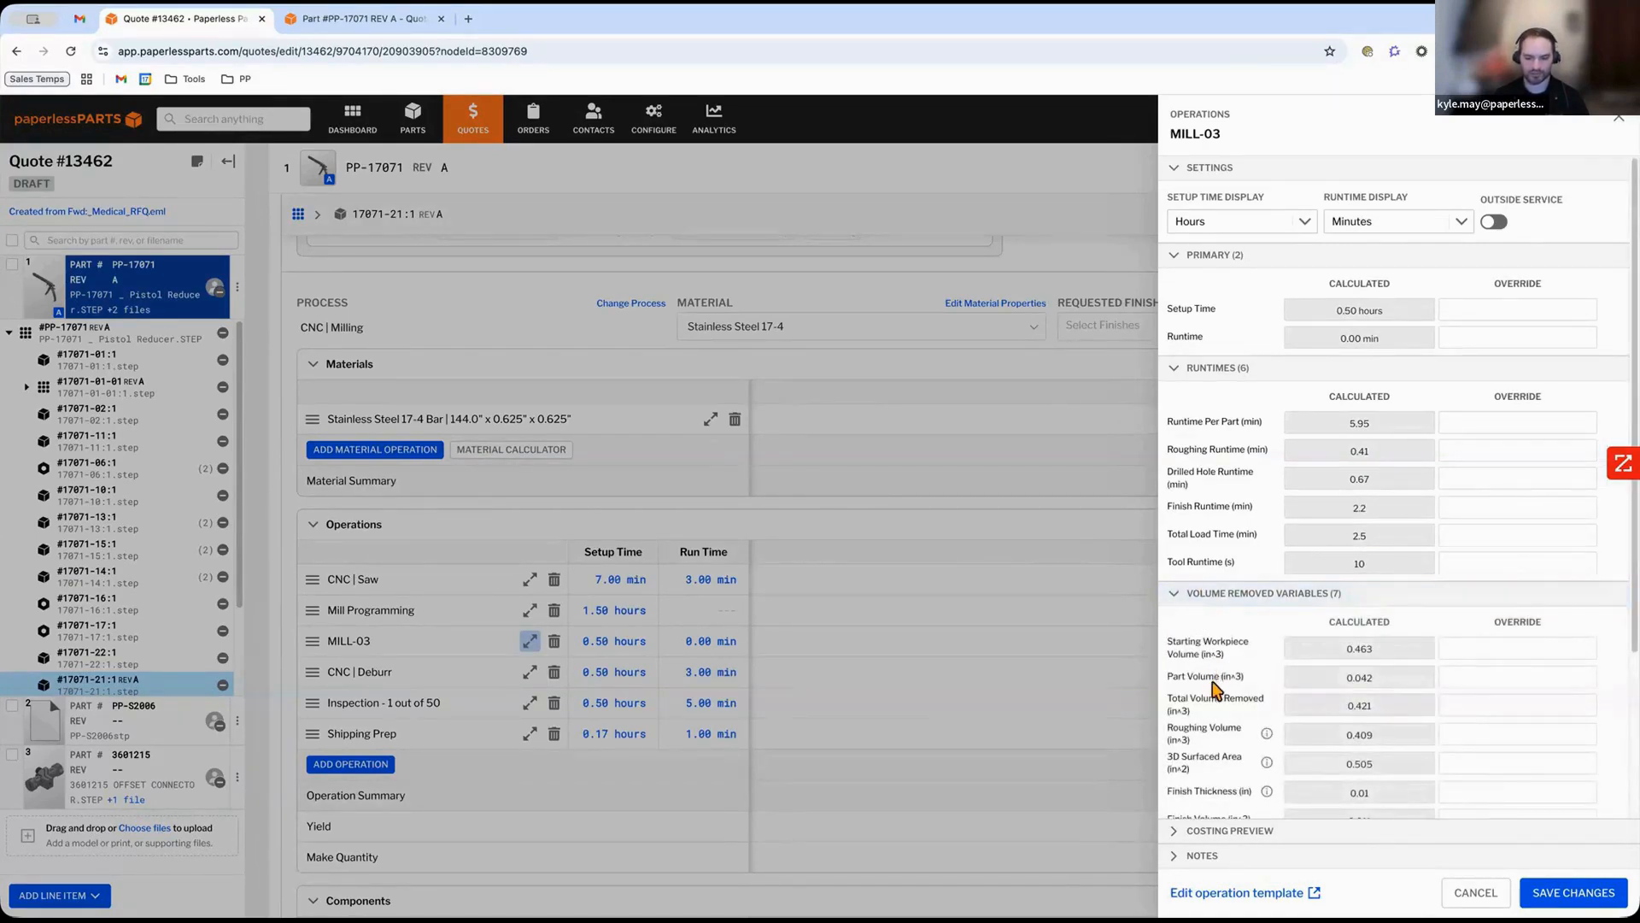
scroll(1211, 705, down, 3)
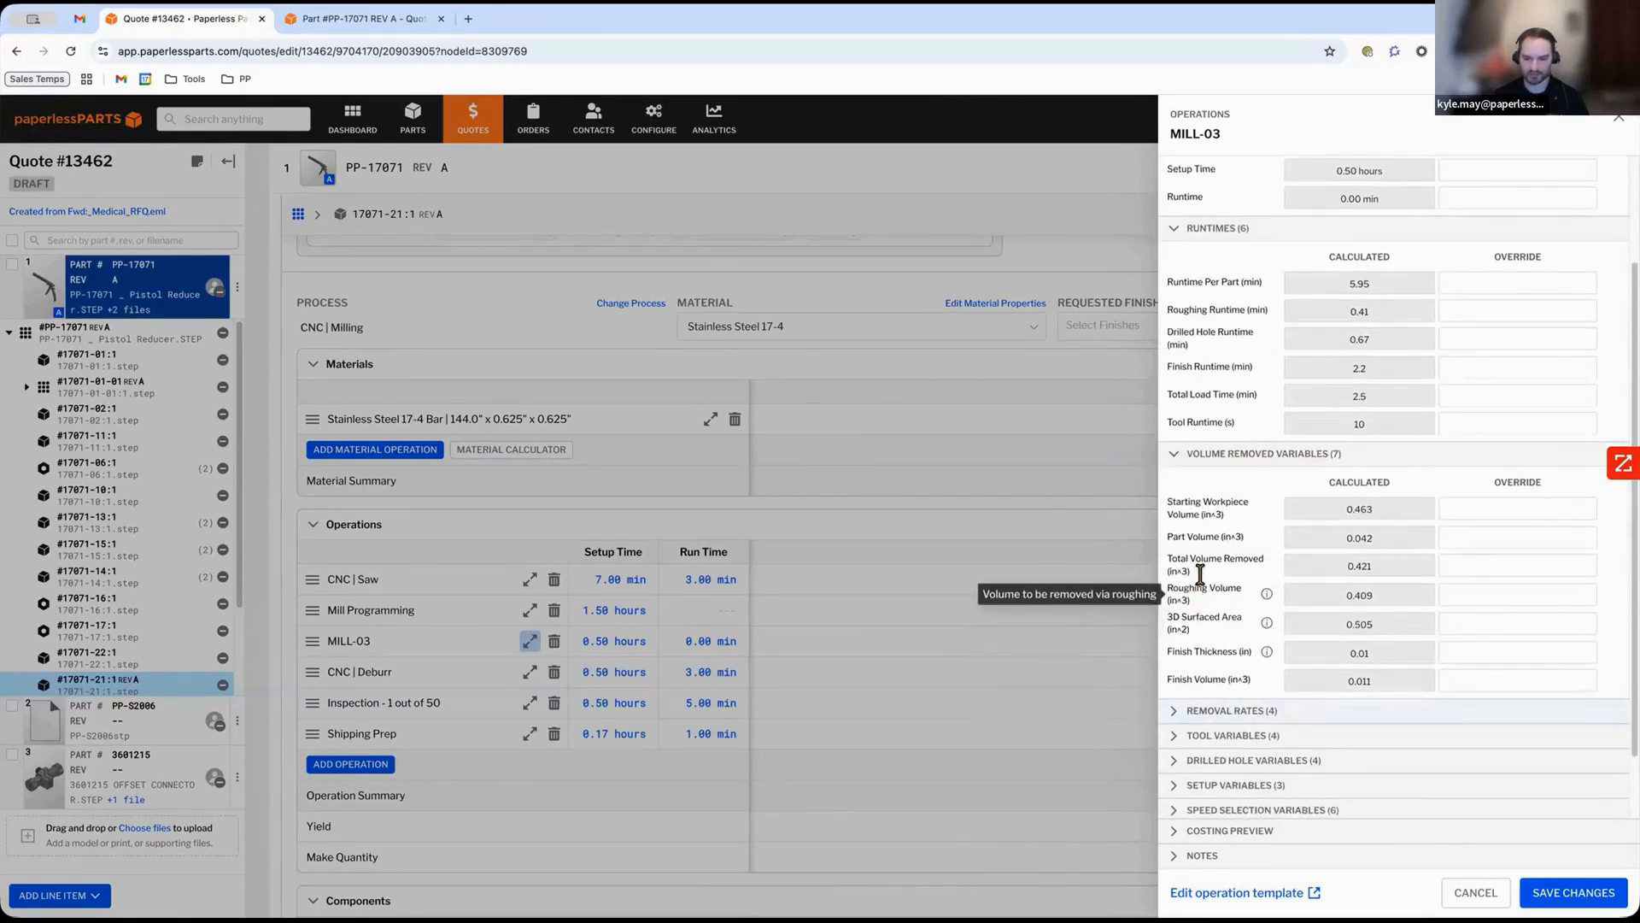
drag(1162, 499, 1248, 519)
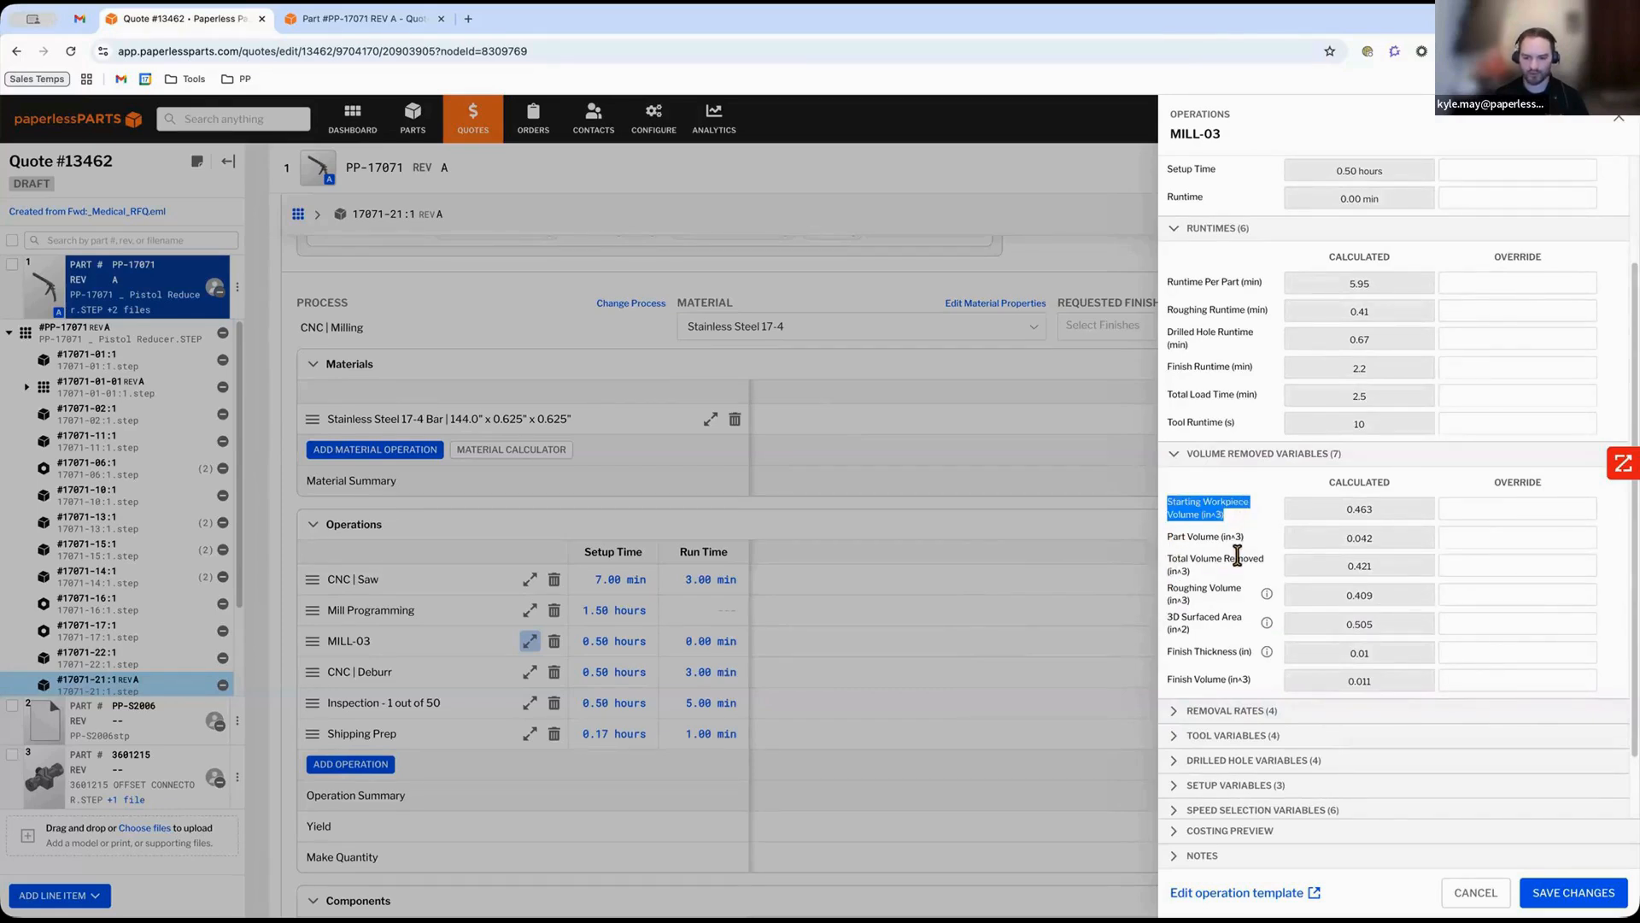
mouse_move(1203, 602)
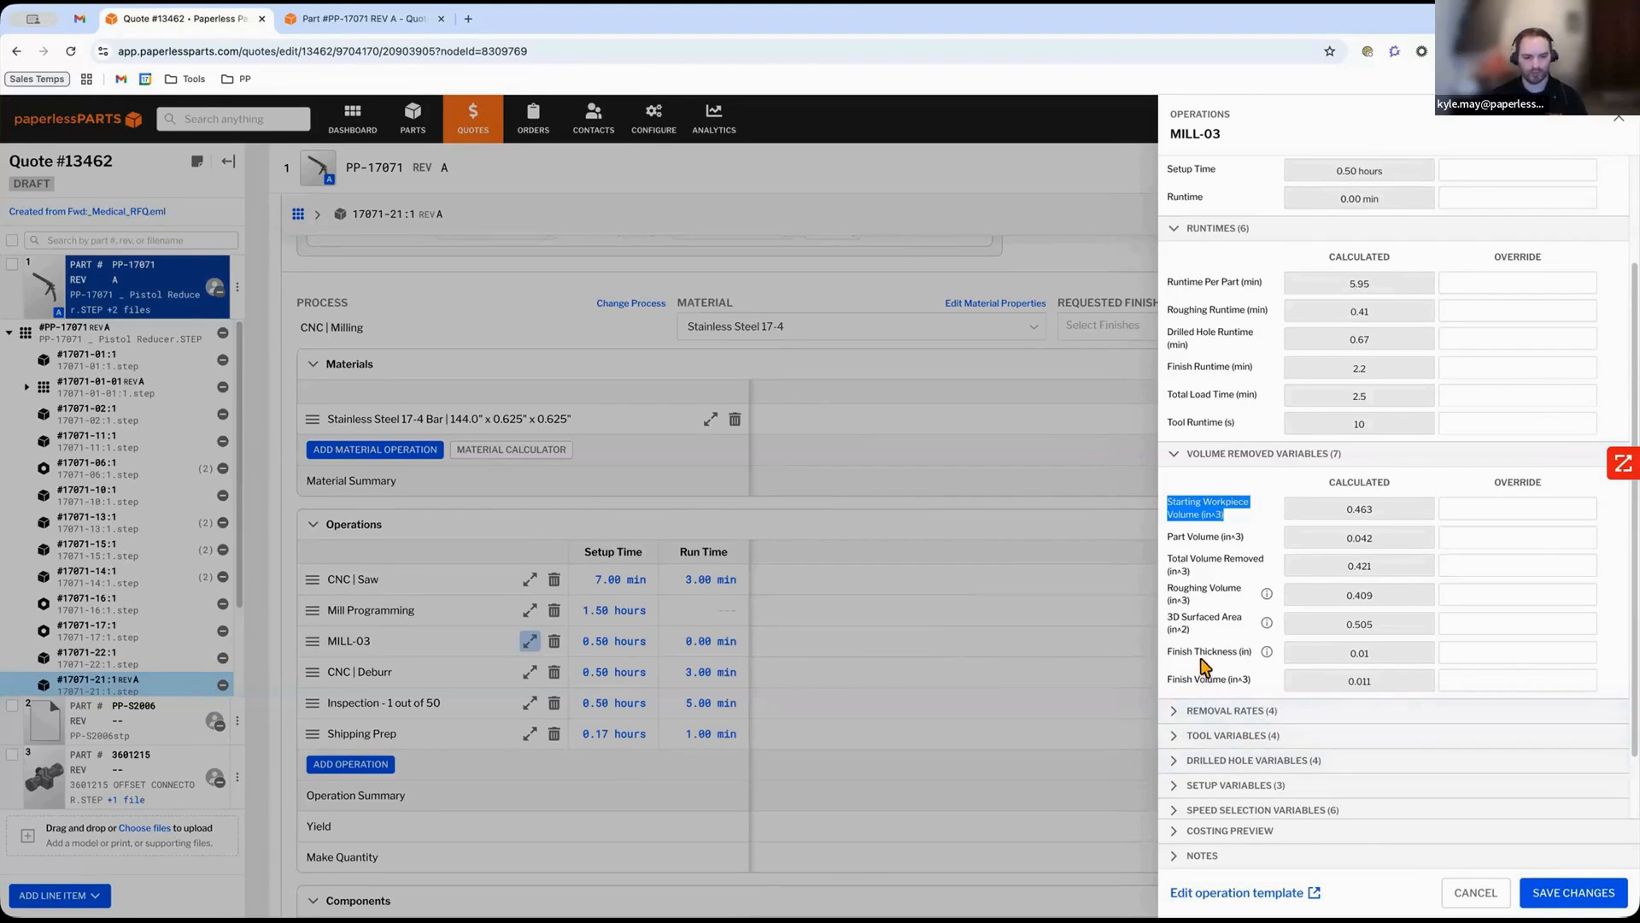
mouse_move(1201, 658)
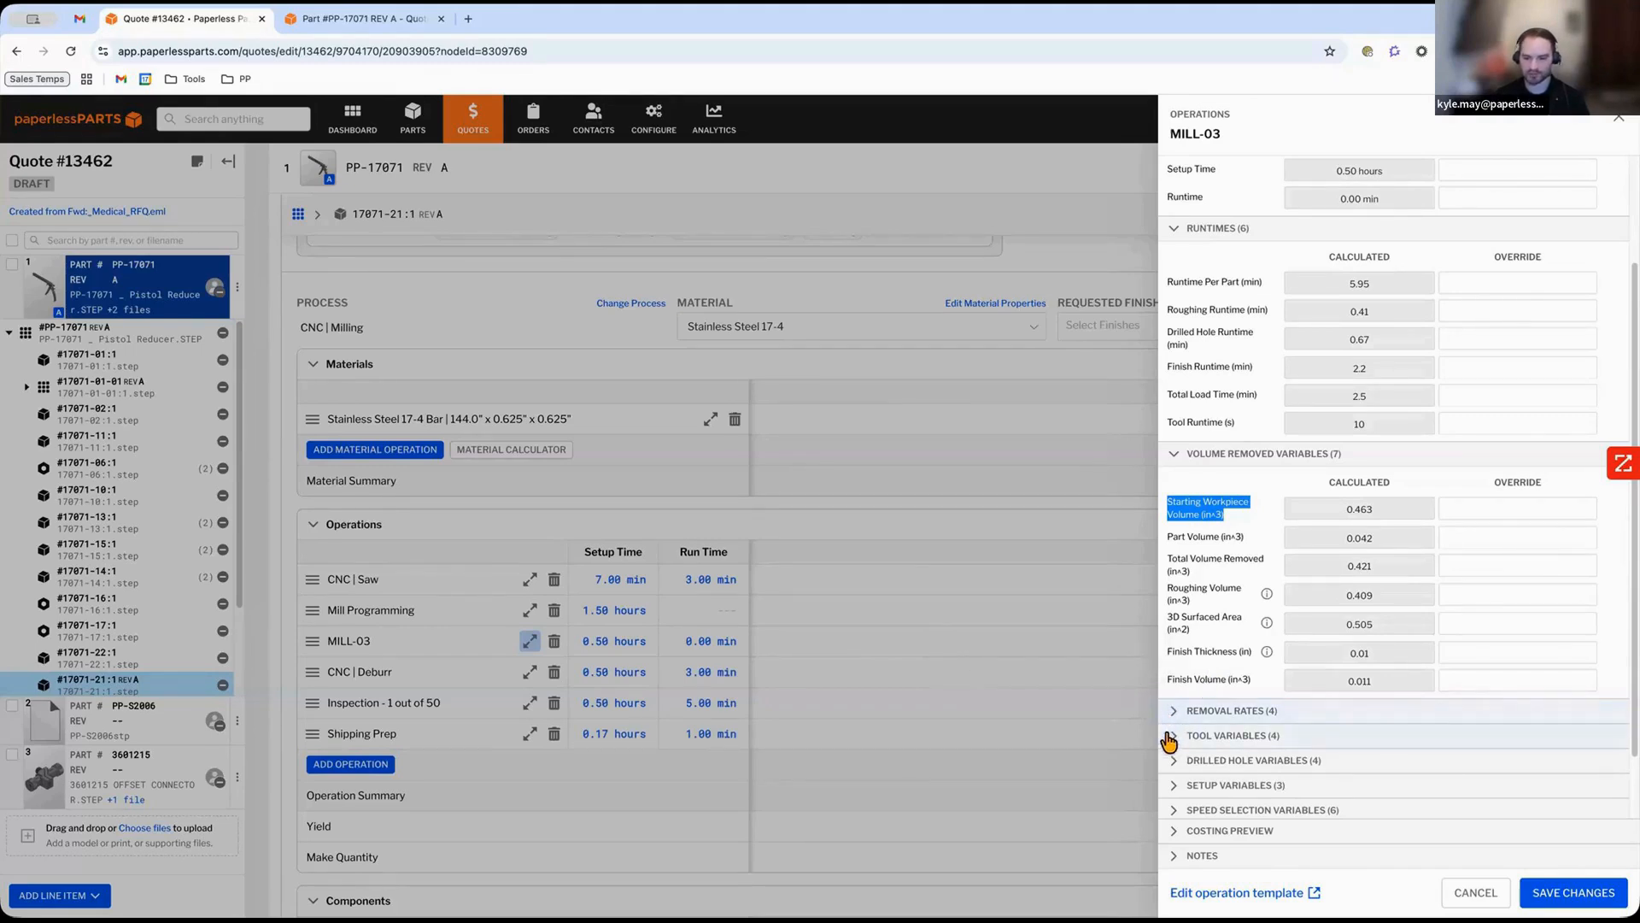
scroll(1169, 735, down, 1)
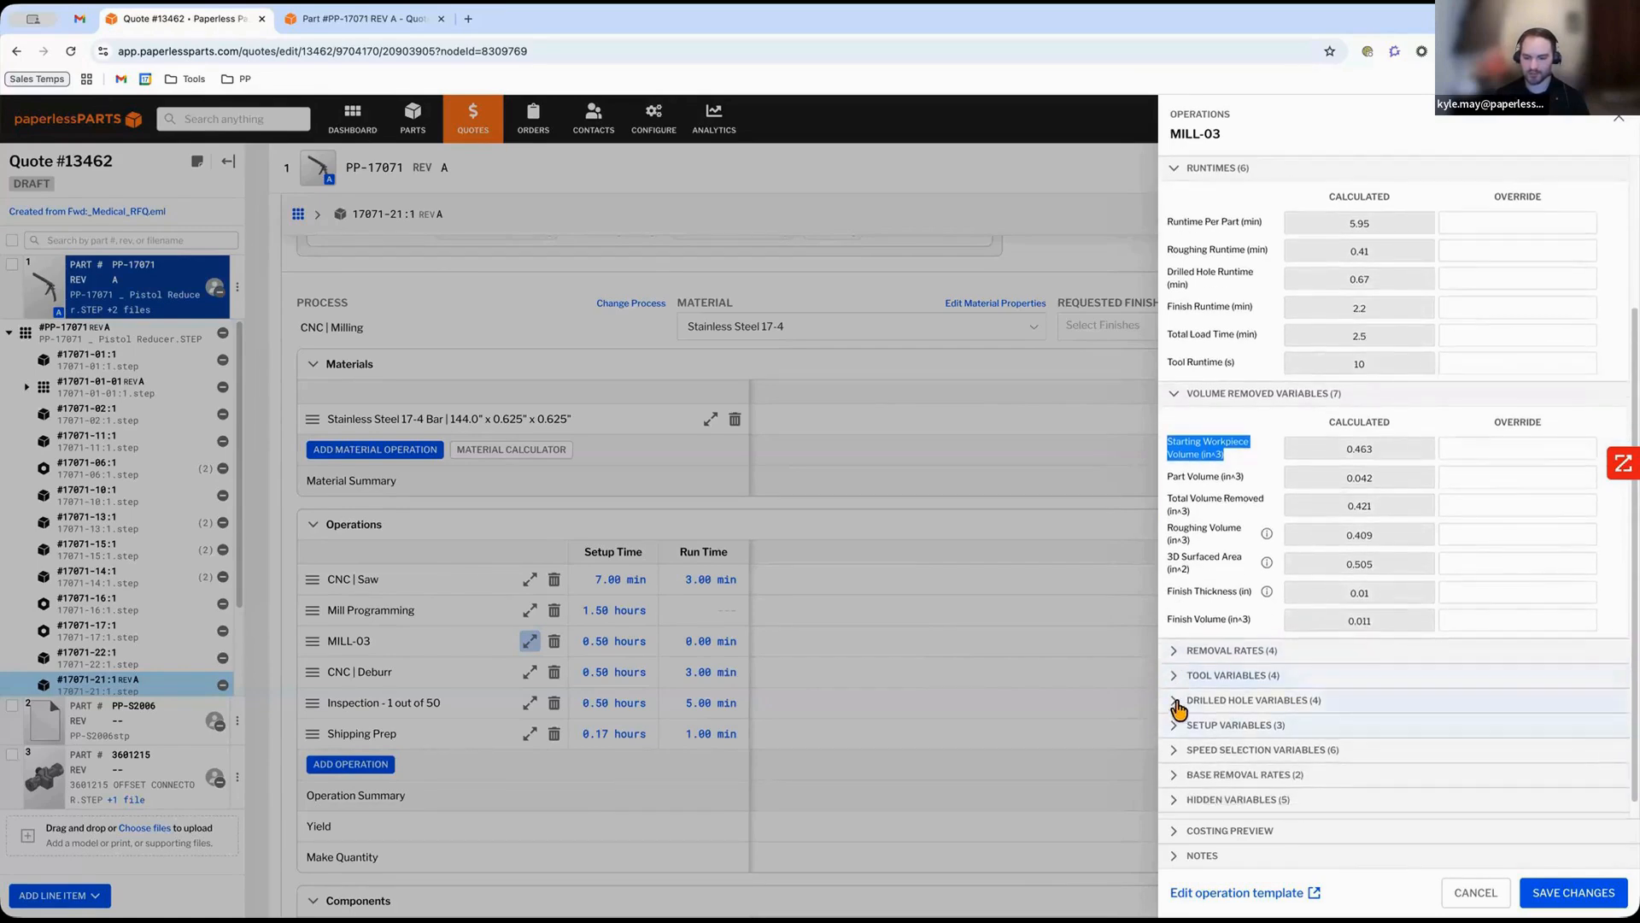
click(1168, 707)
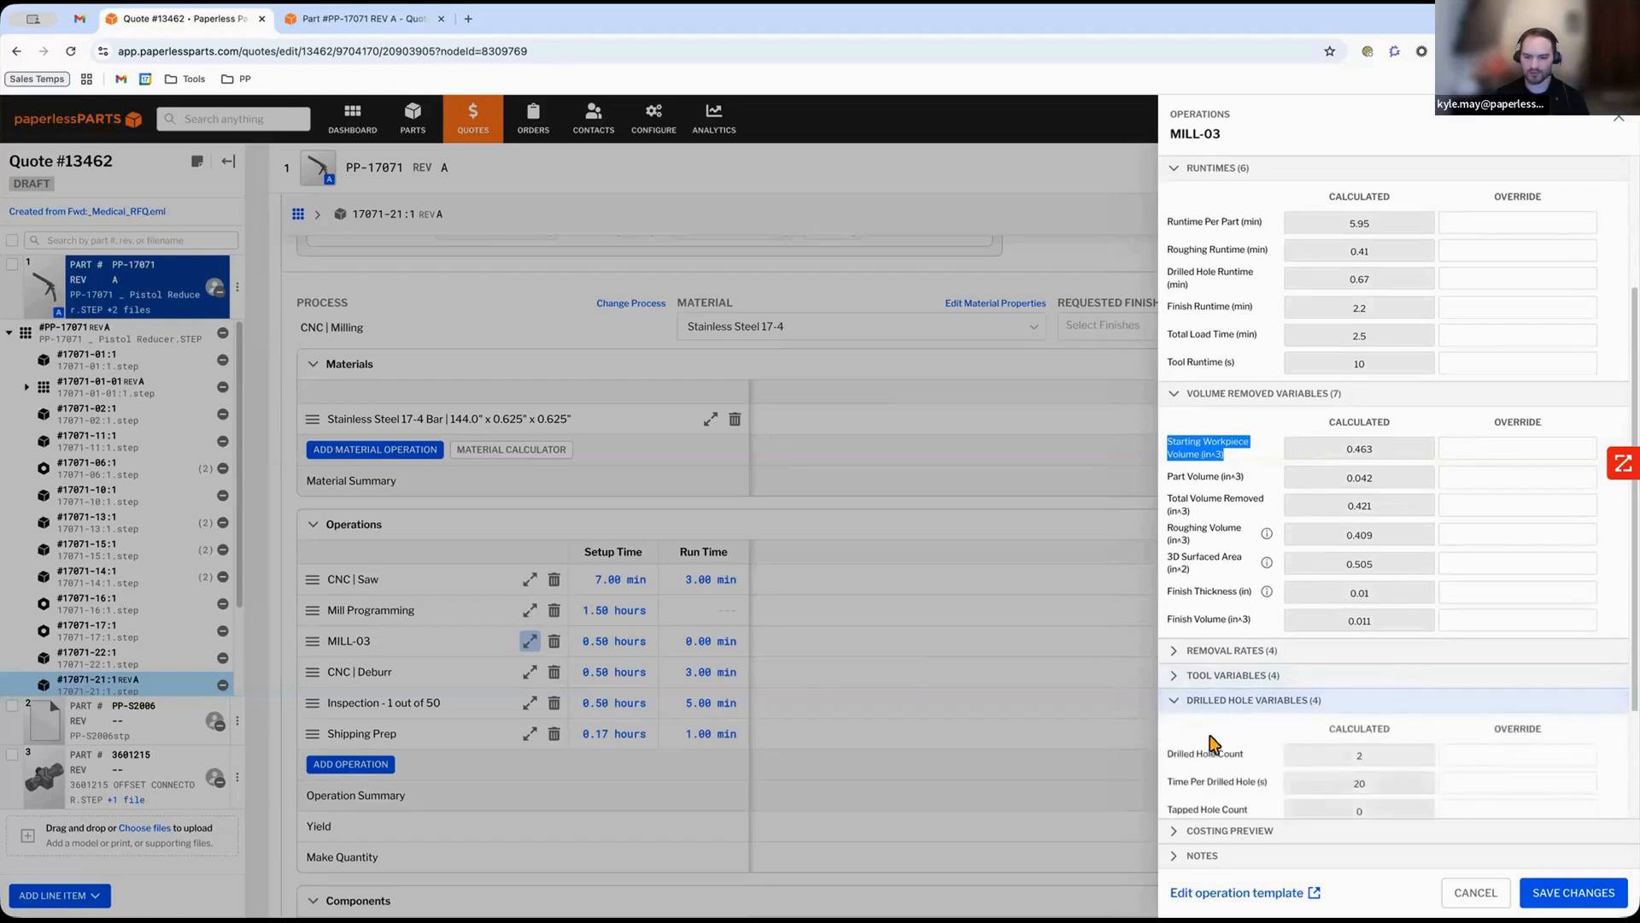
scroll(1208, 735, down, 2)
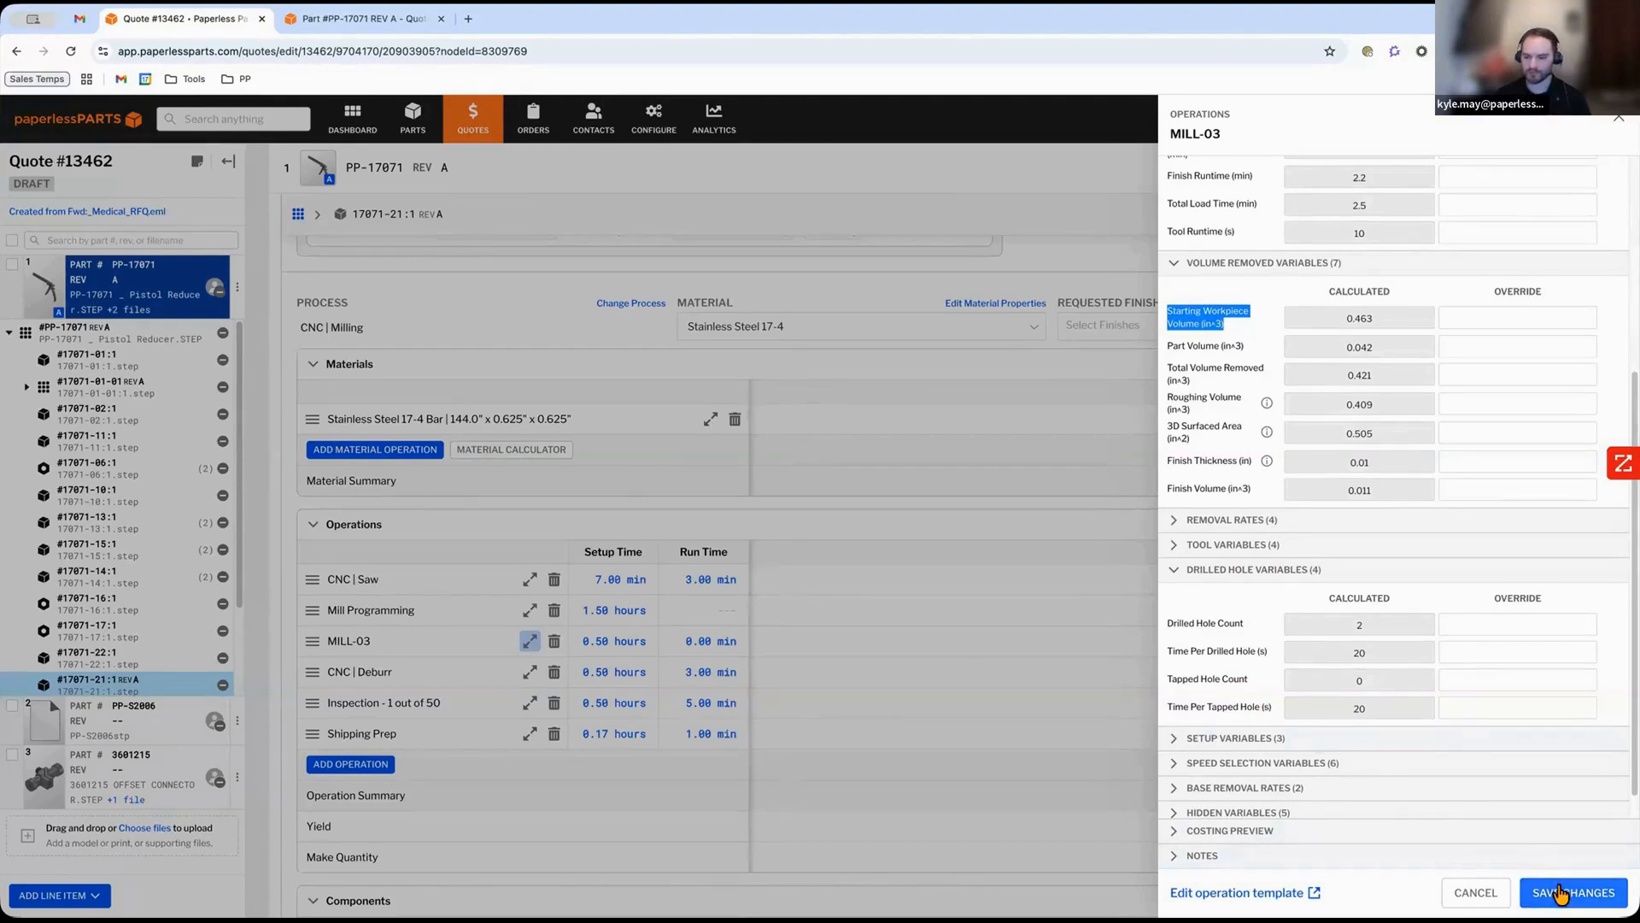
click(1594, 890)
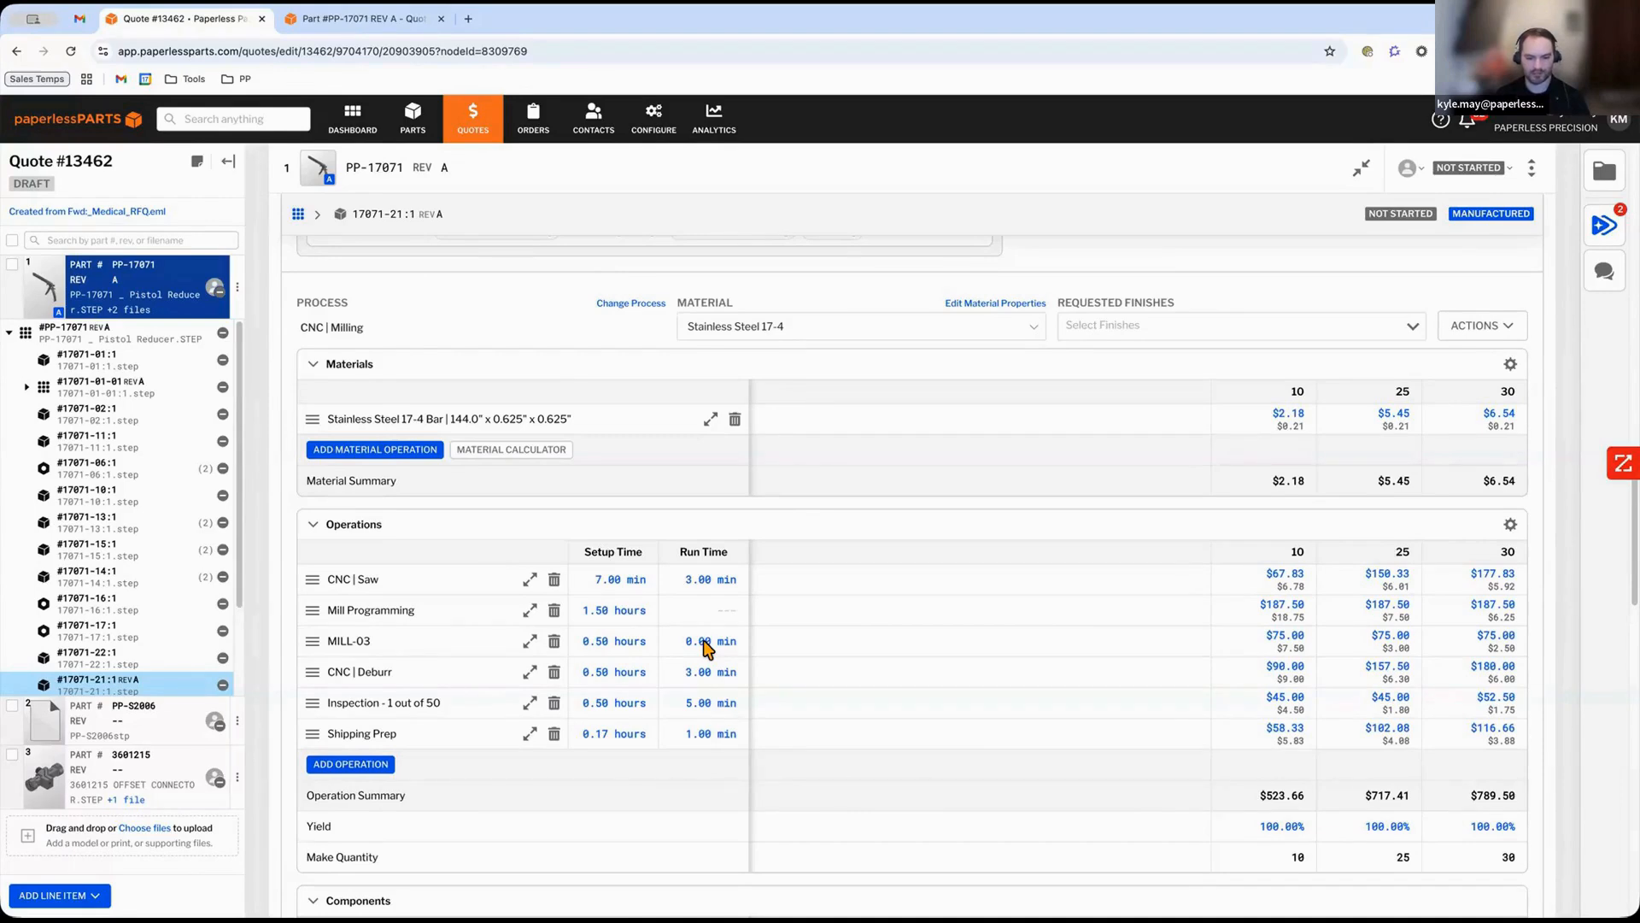
Set the MILL-03 operation's run time to 5 min.
click(708, 642)
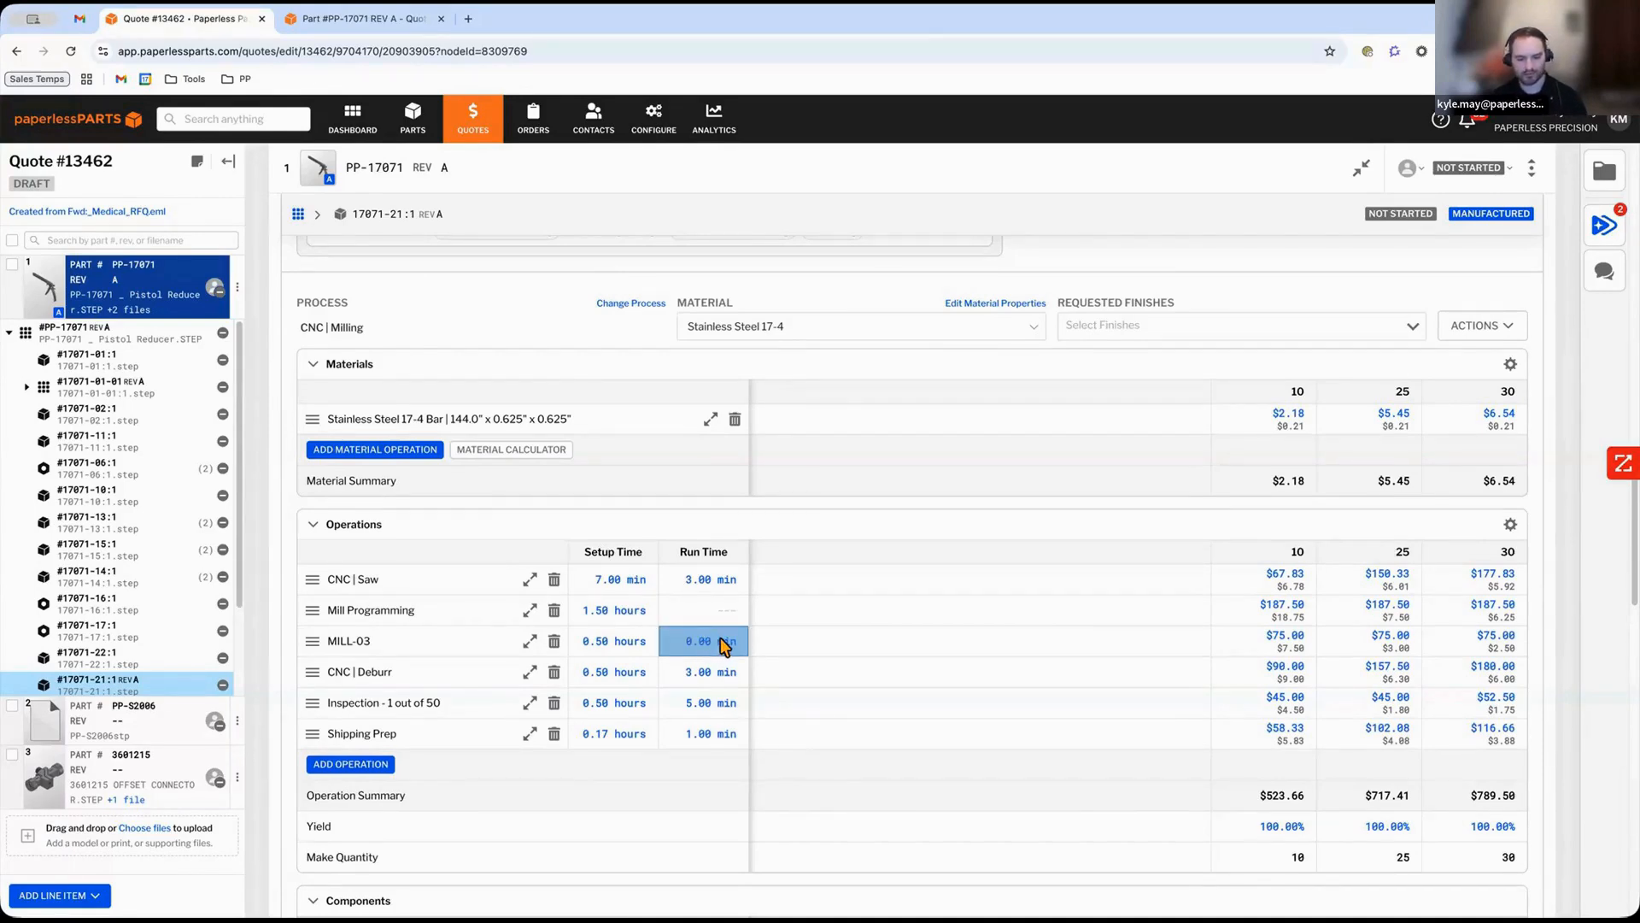
text(5)
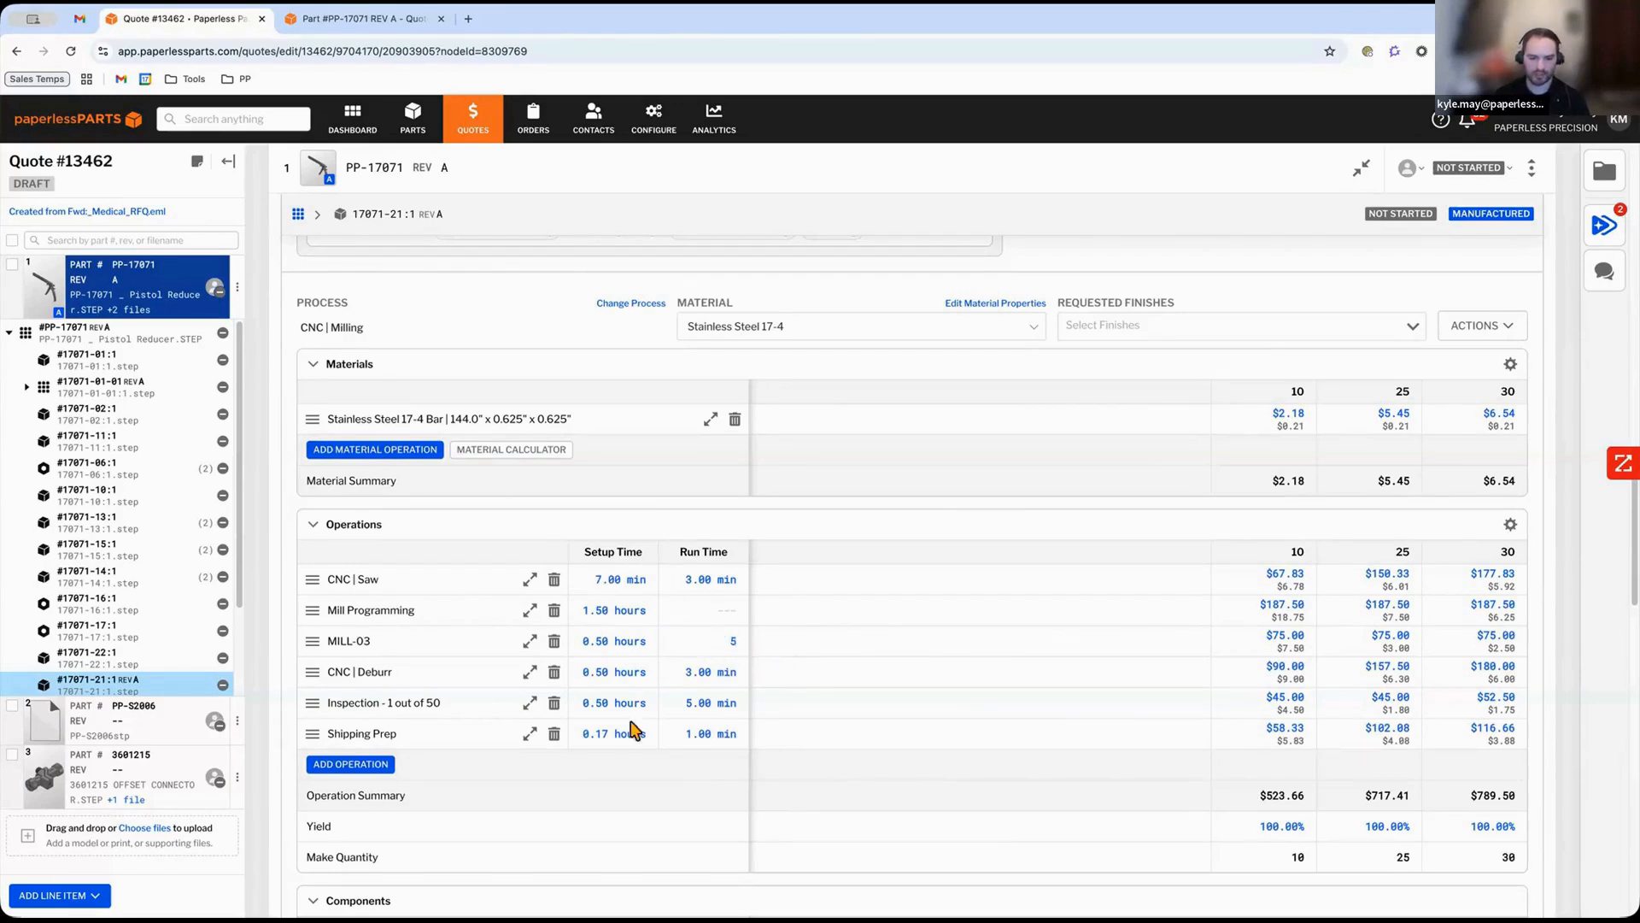
key(Return)
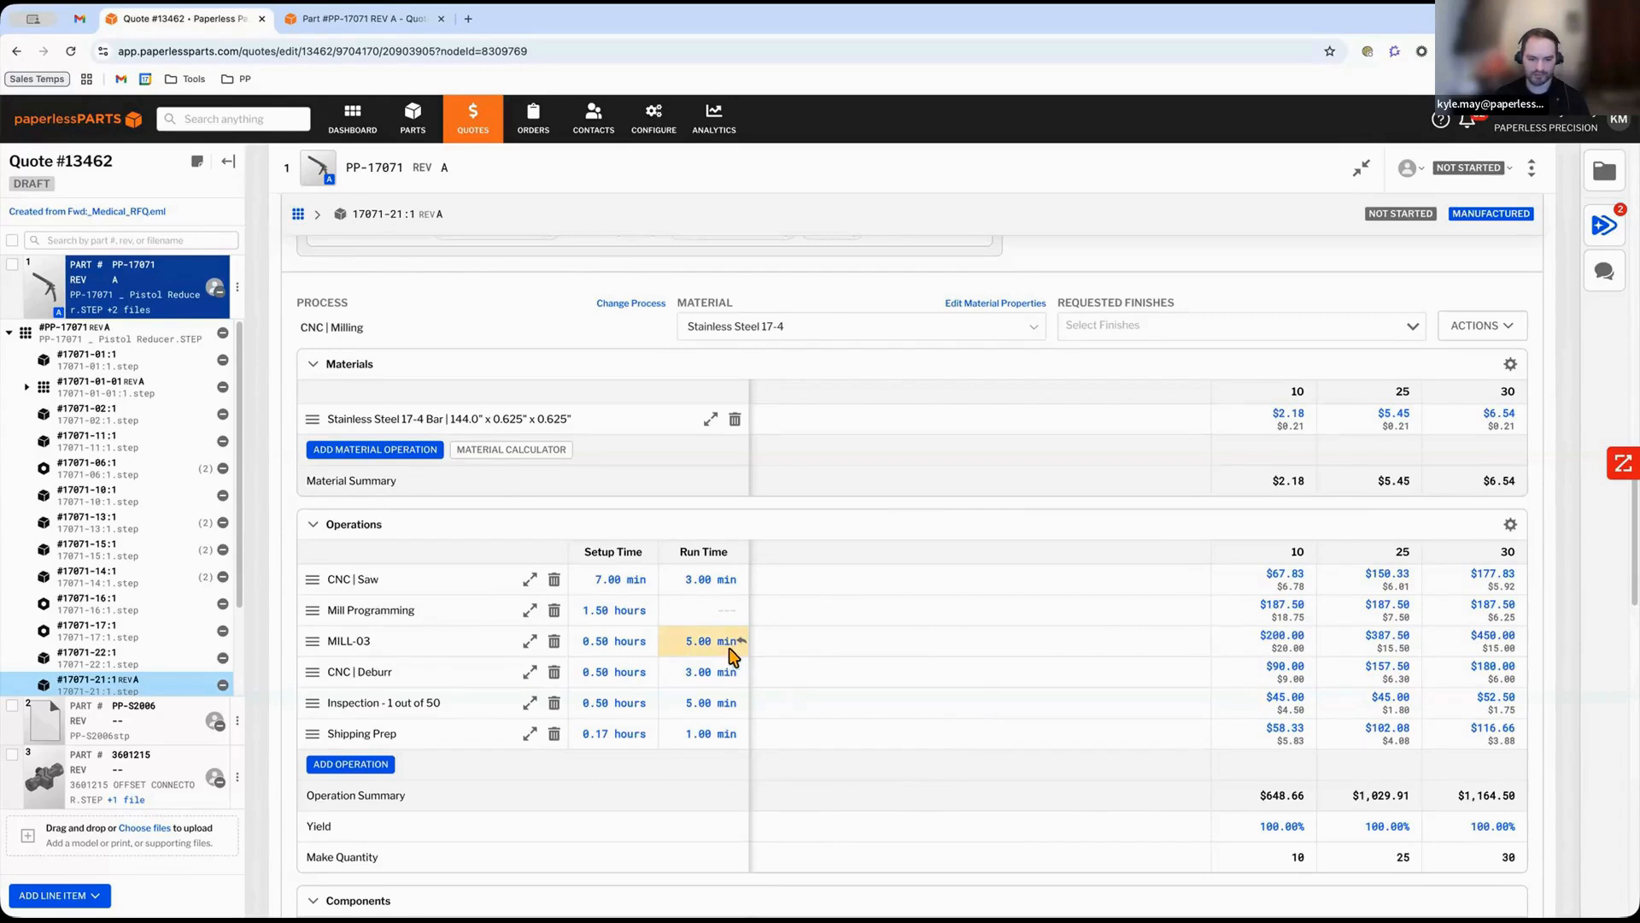
mouse_move(738, 642)
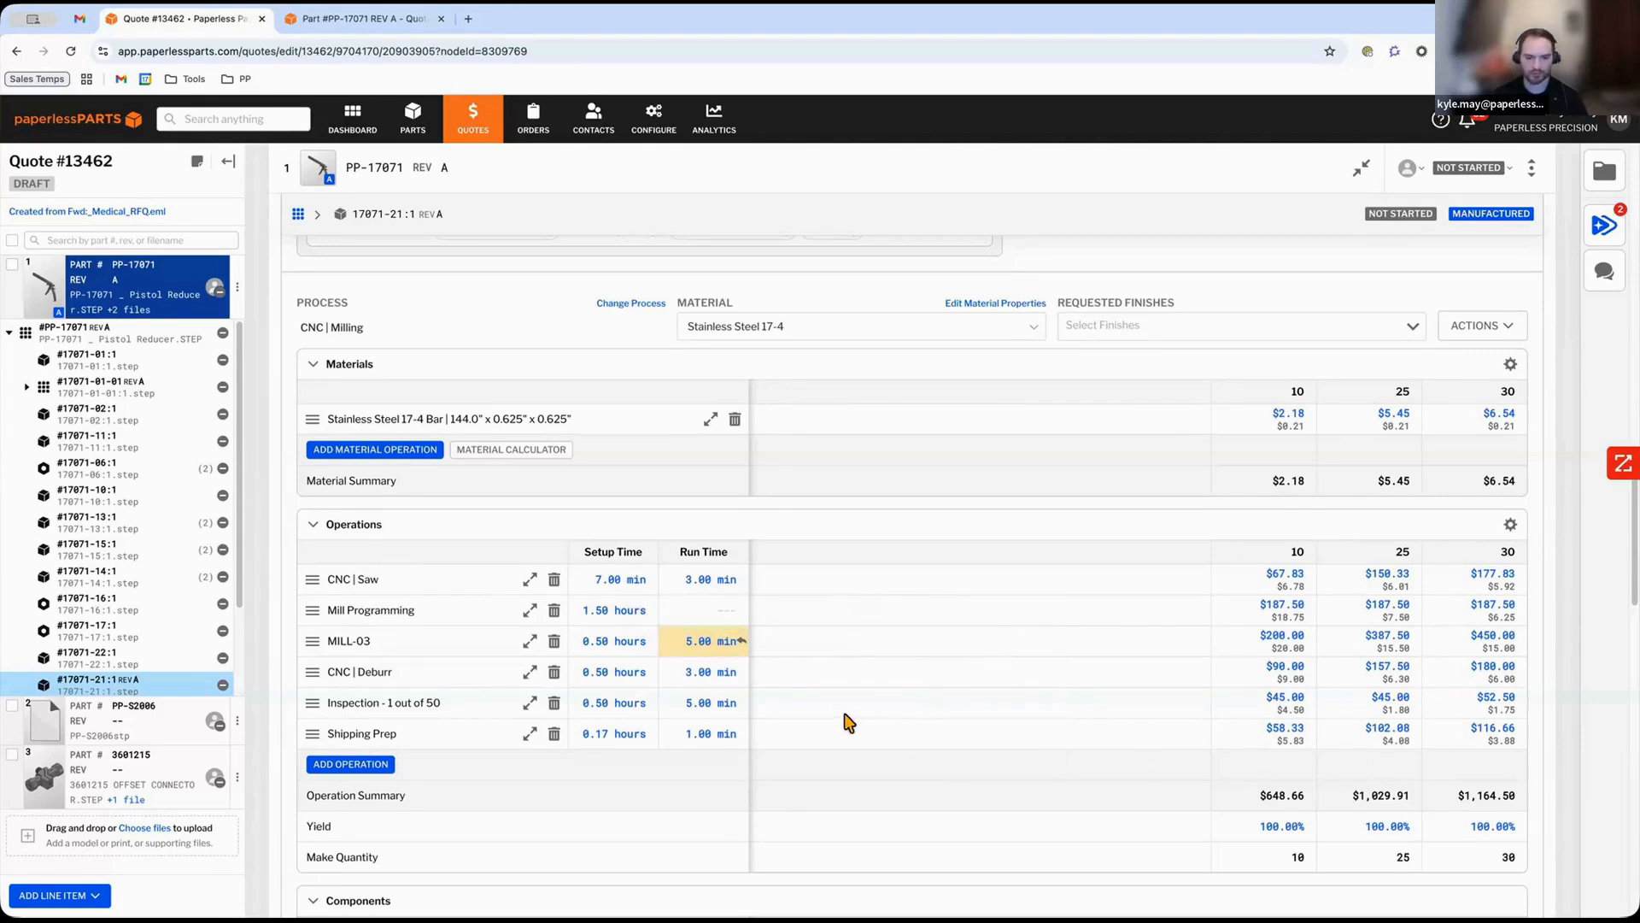
Add a General Markup pricing item to the Release Trigger's pricing.
scroll(799, 713, down, 1)
scroll(784, 715, down, 3)
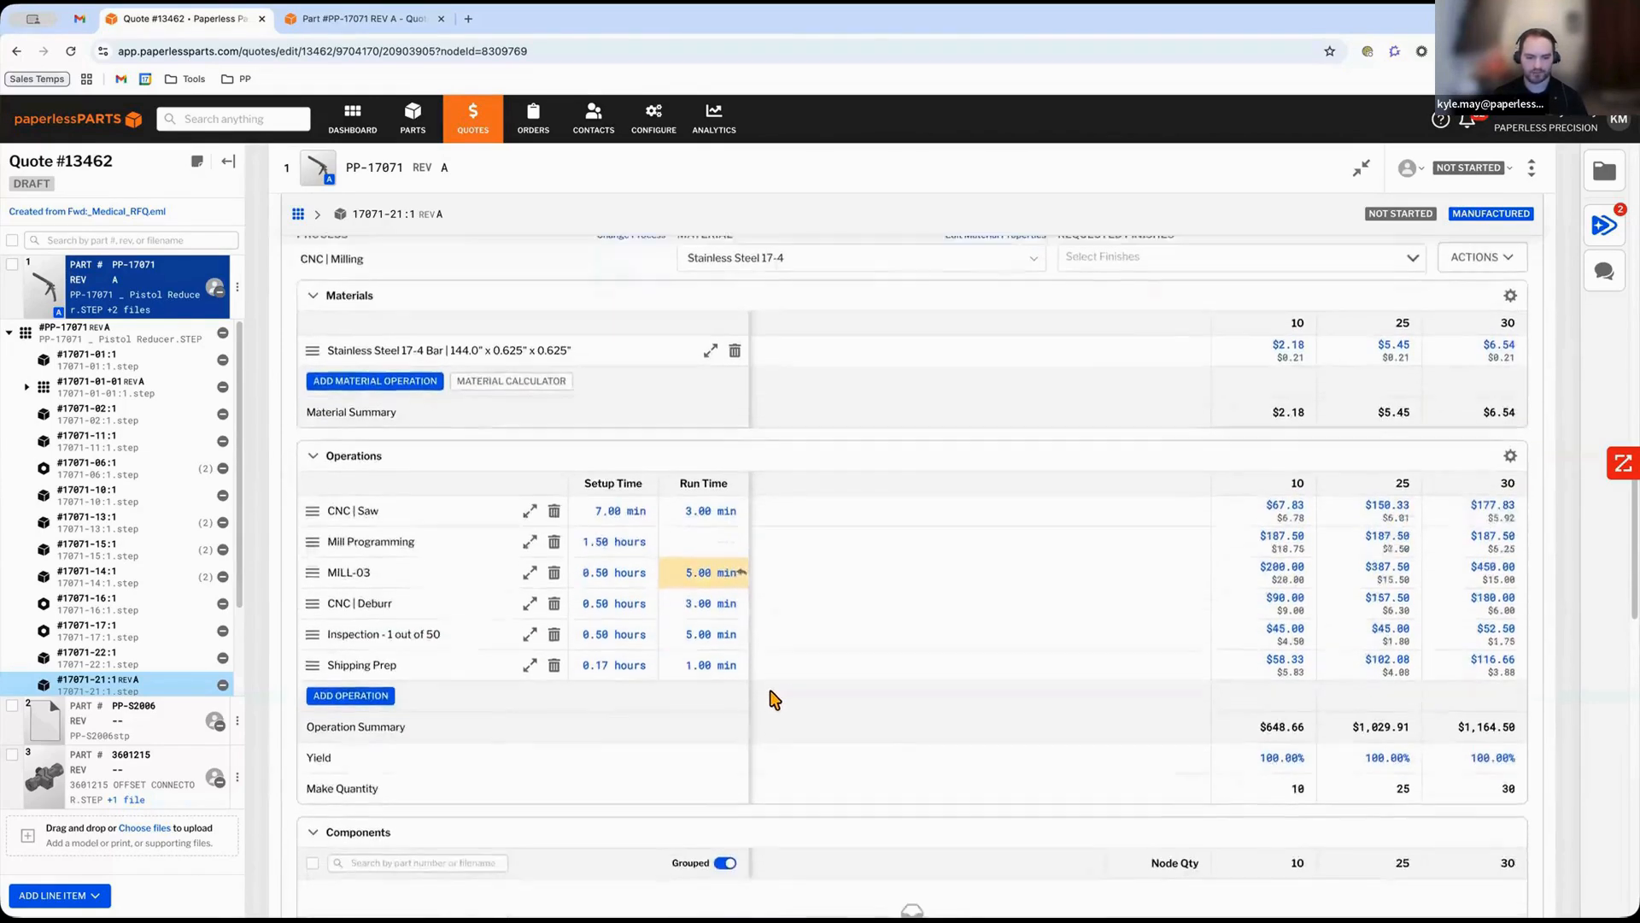
scroll(767, 694, down, 8)
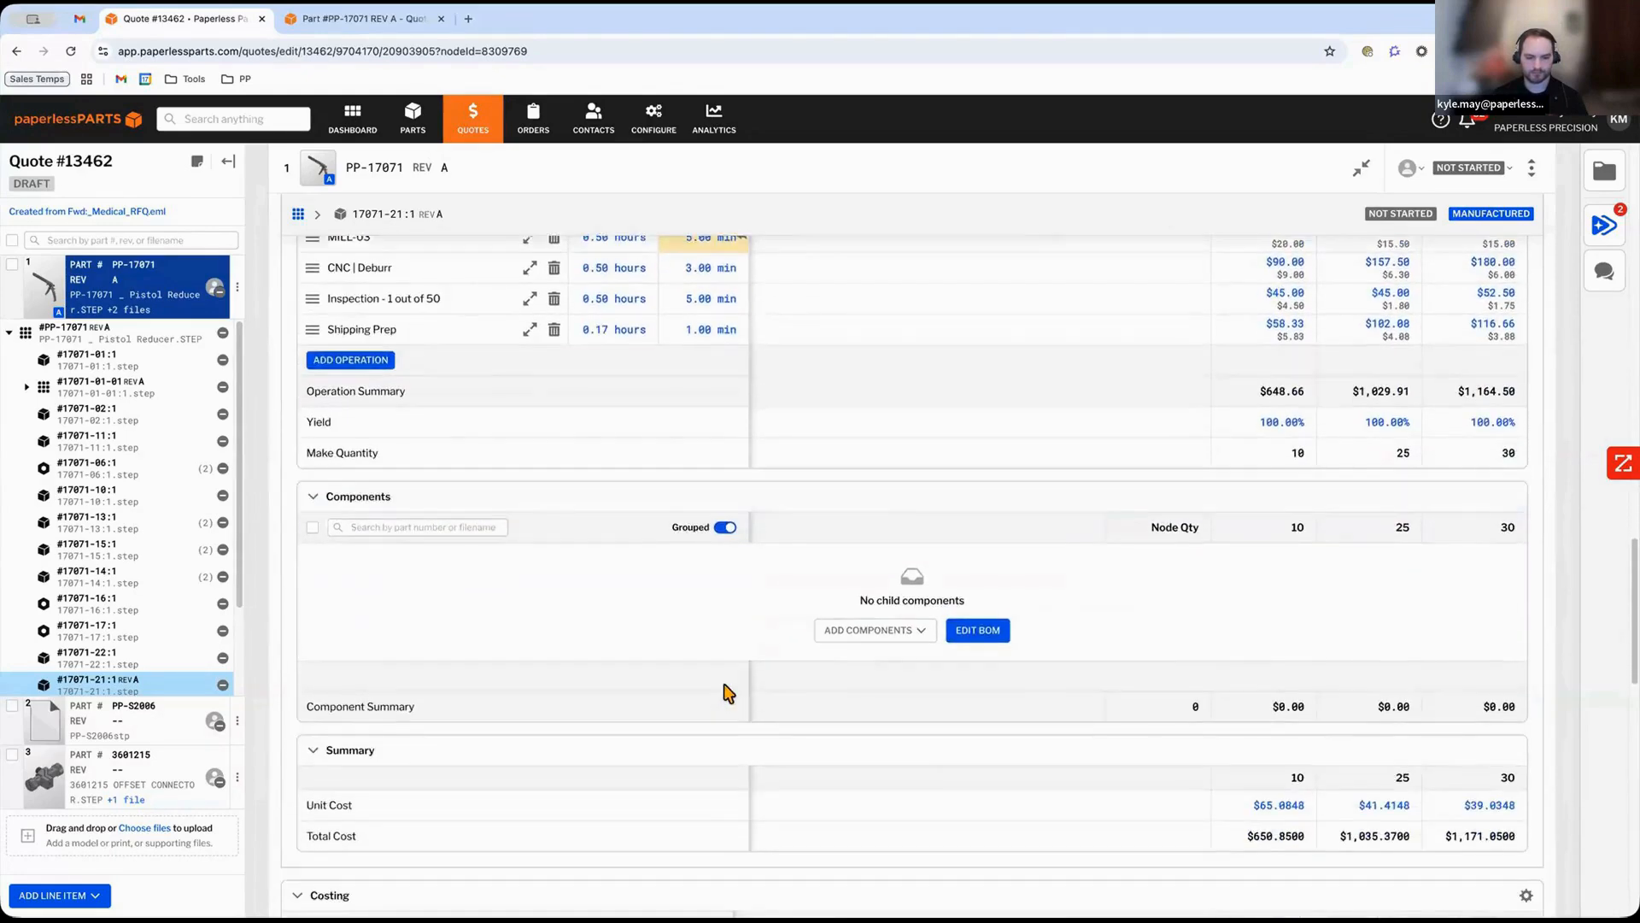
scroll(585, 675, down, 2)
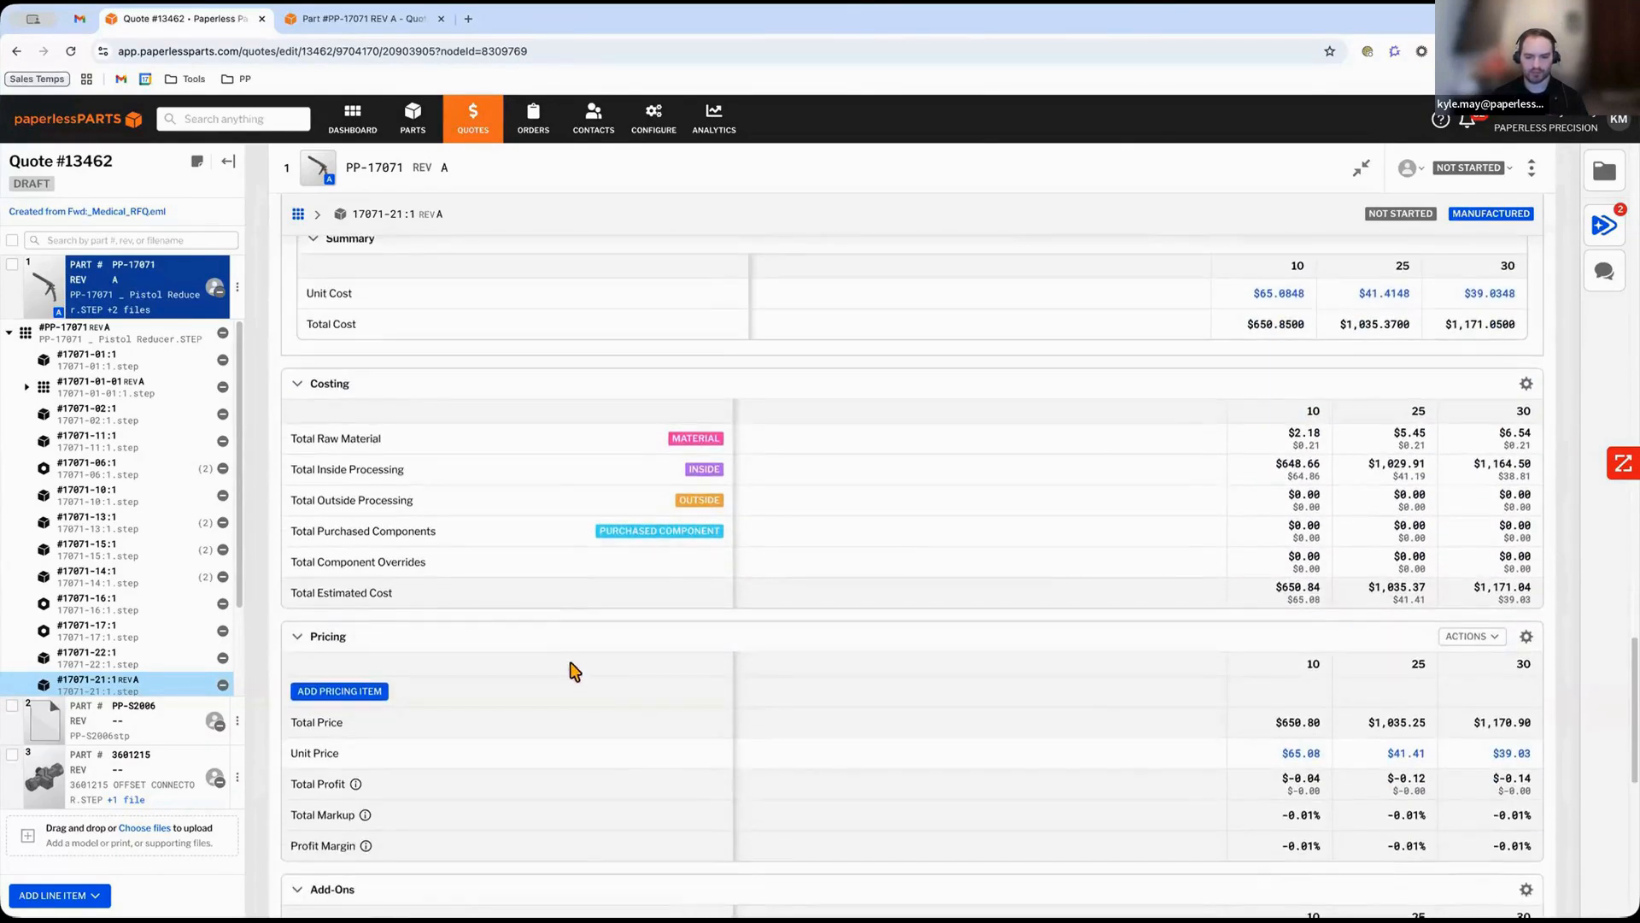
scroll(547, 623, up, 2)
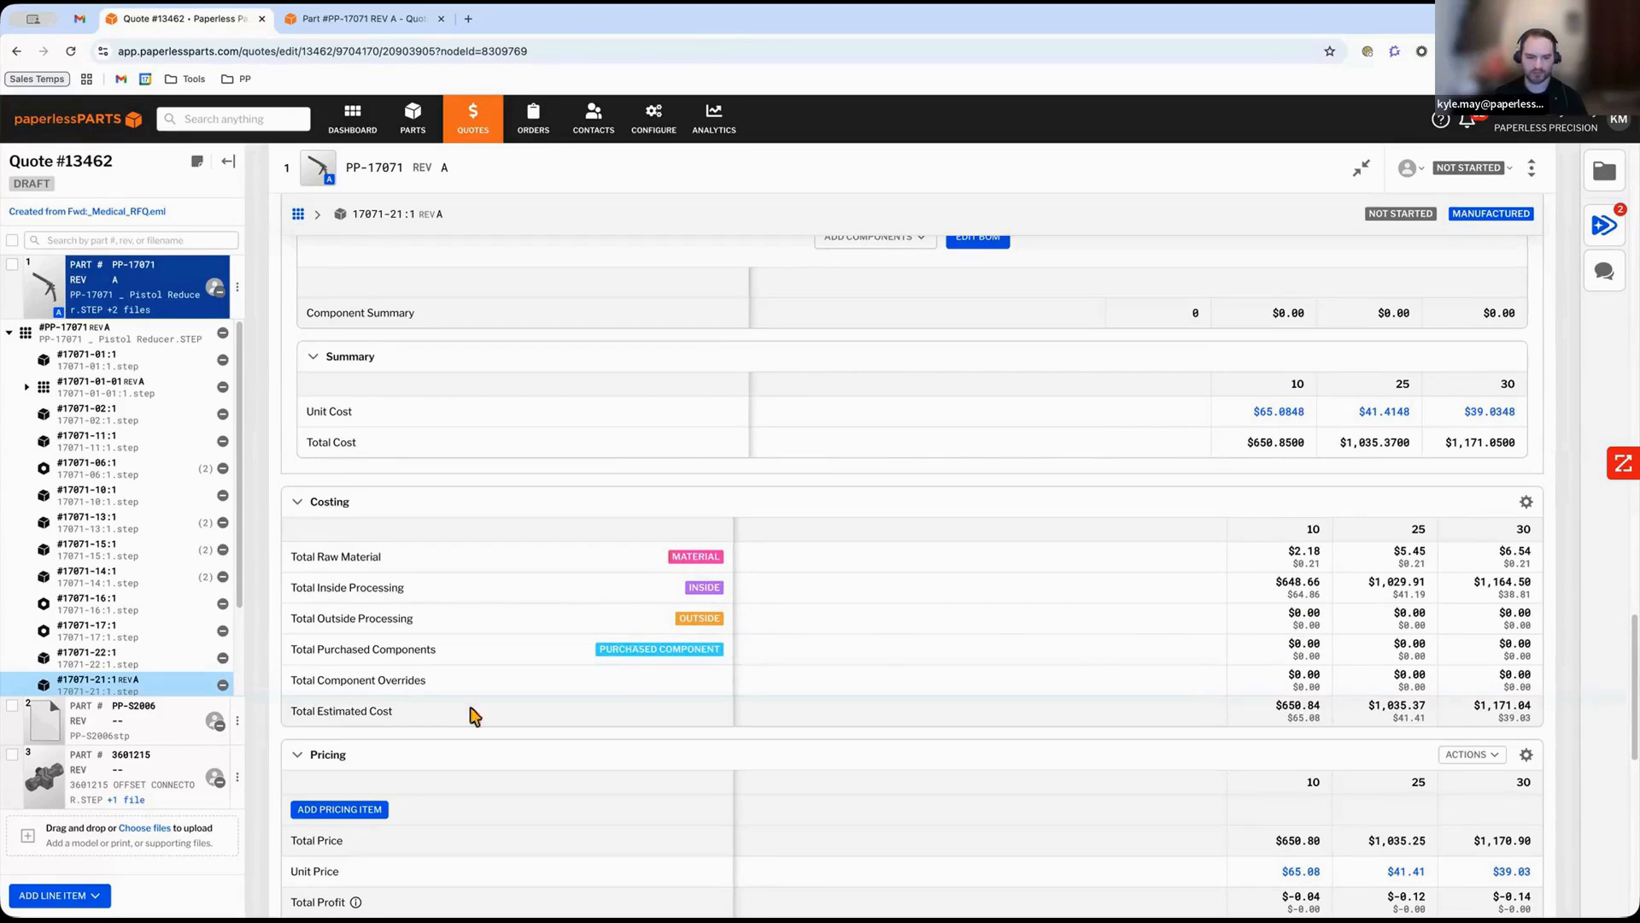
scroll(431, 807, down, 1)
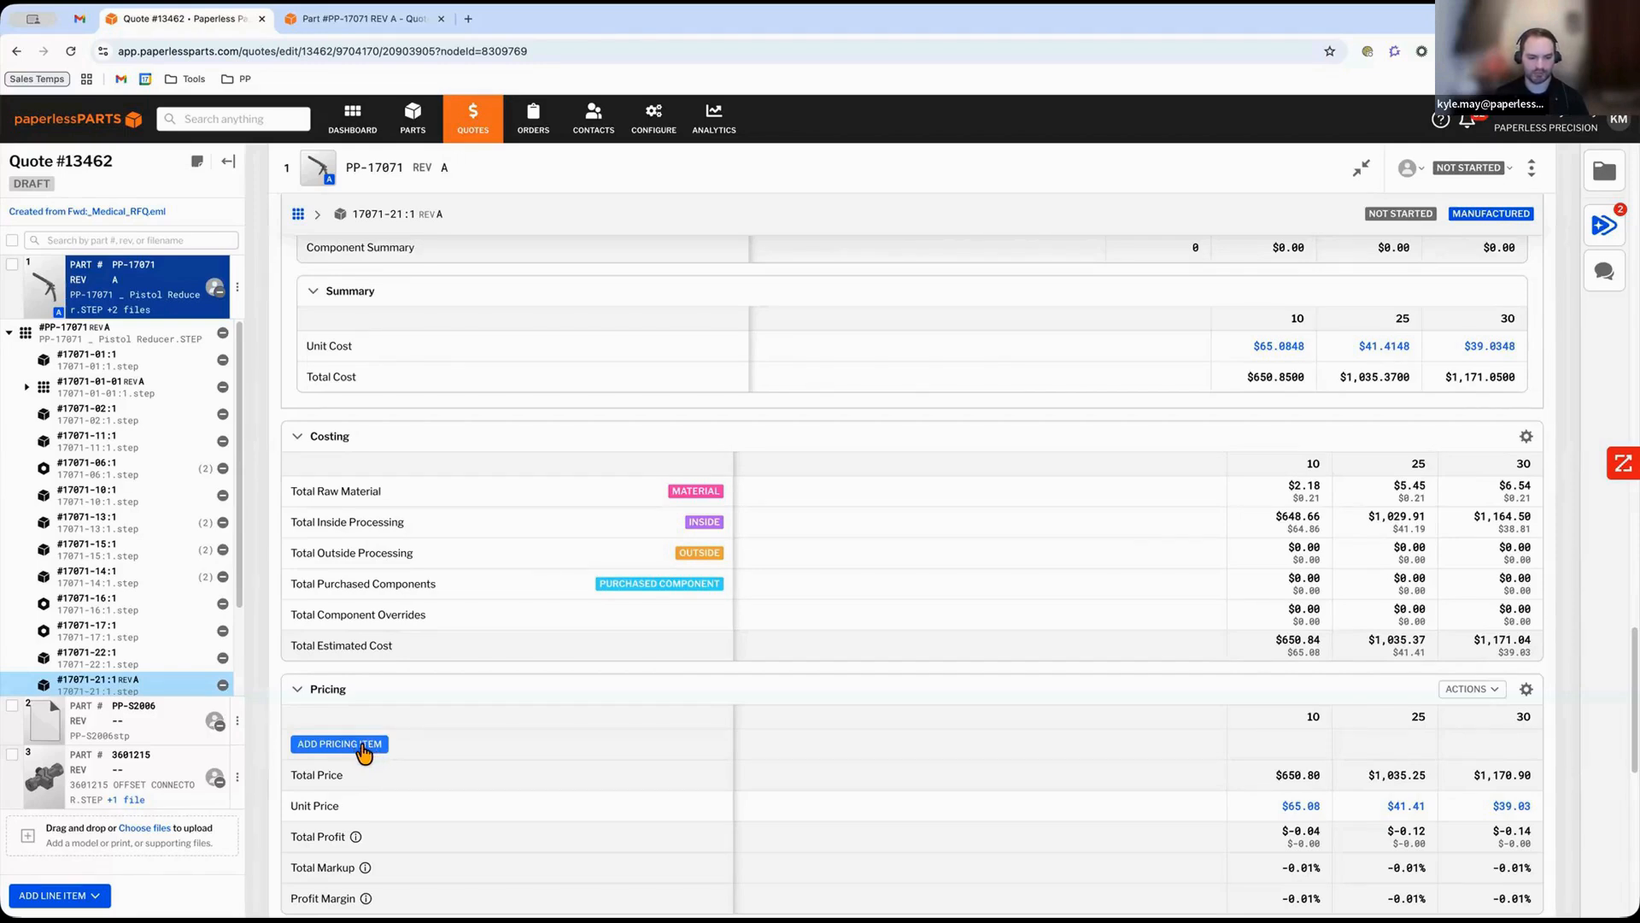
click(365, 750)
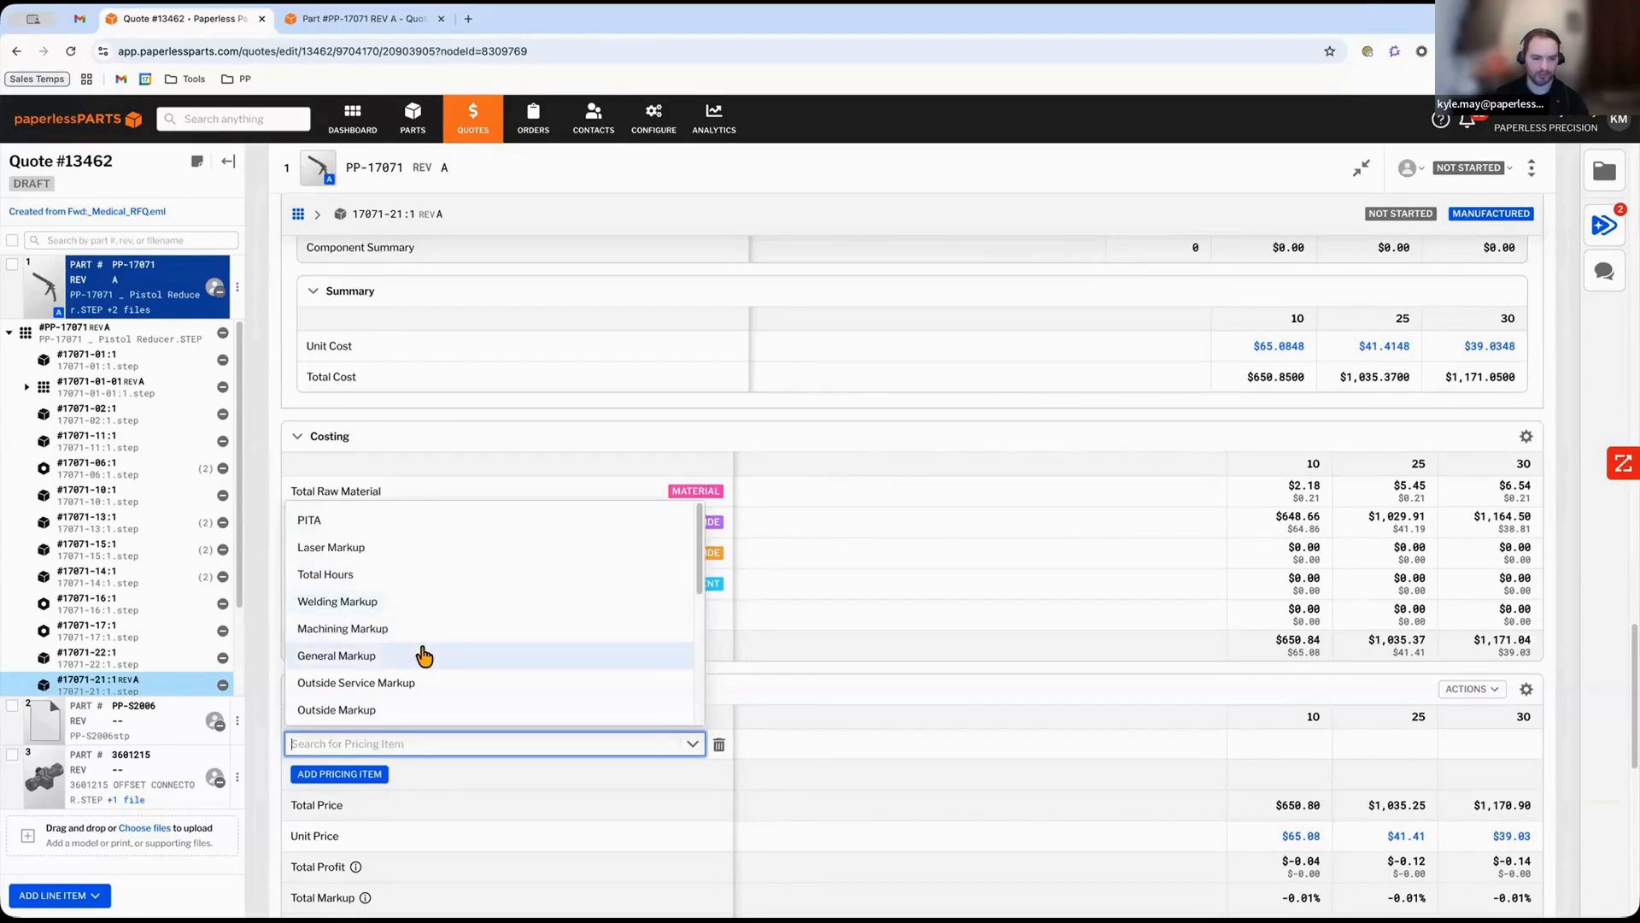
click(376, 655)
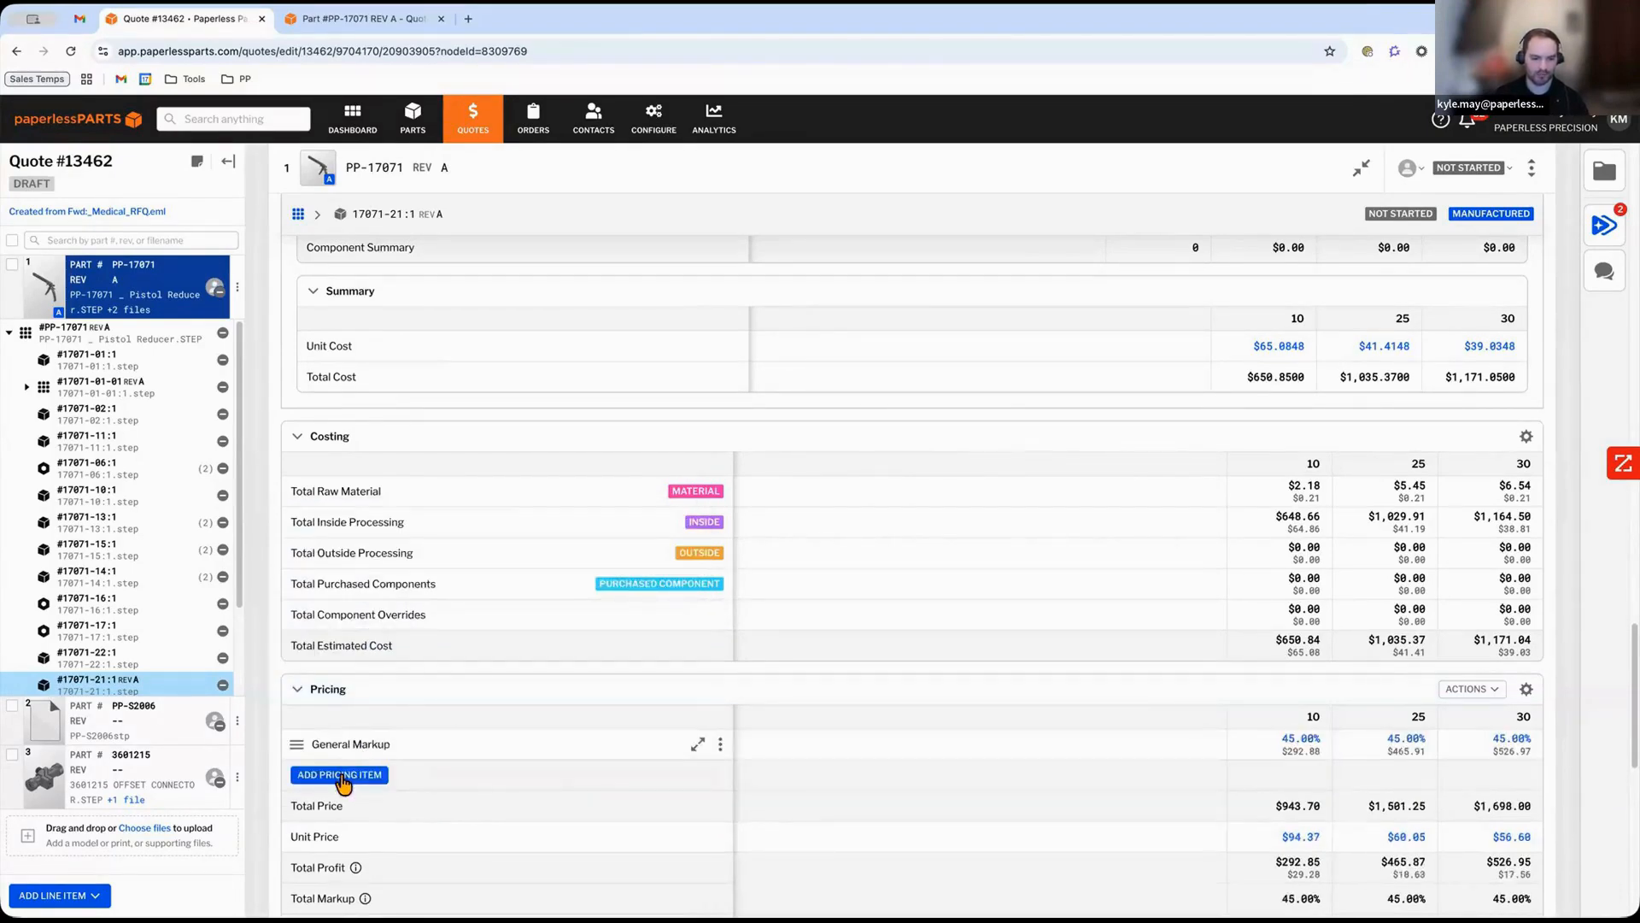
Add Styker Markup and Inside Markup pricing items below the General Markup.
click(346, 776)
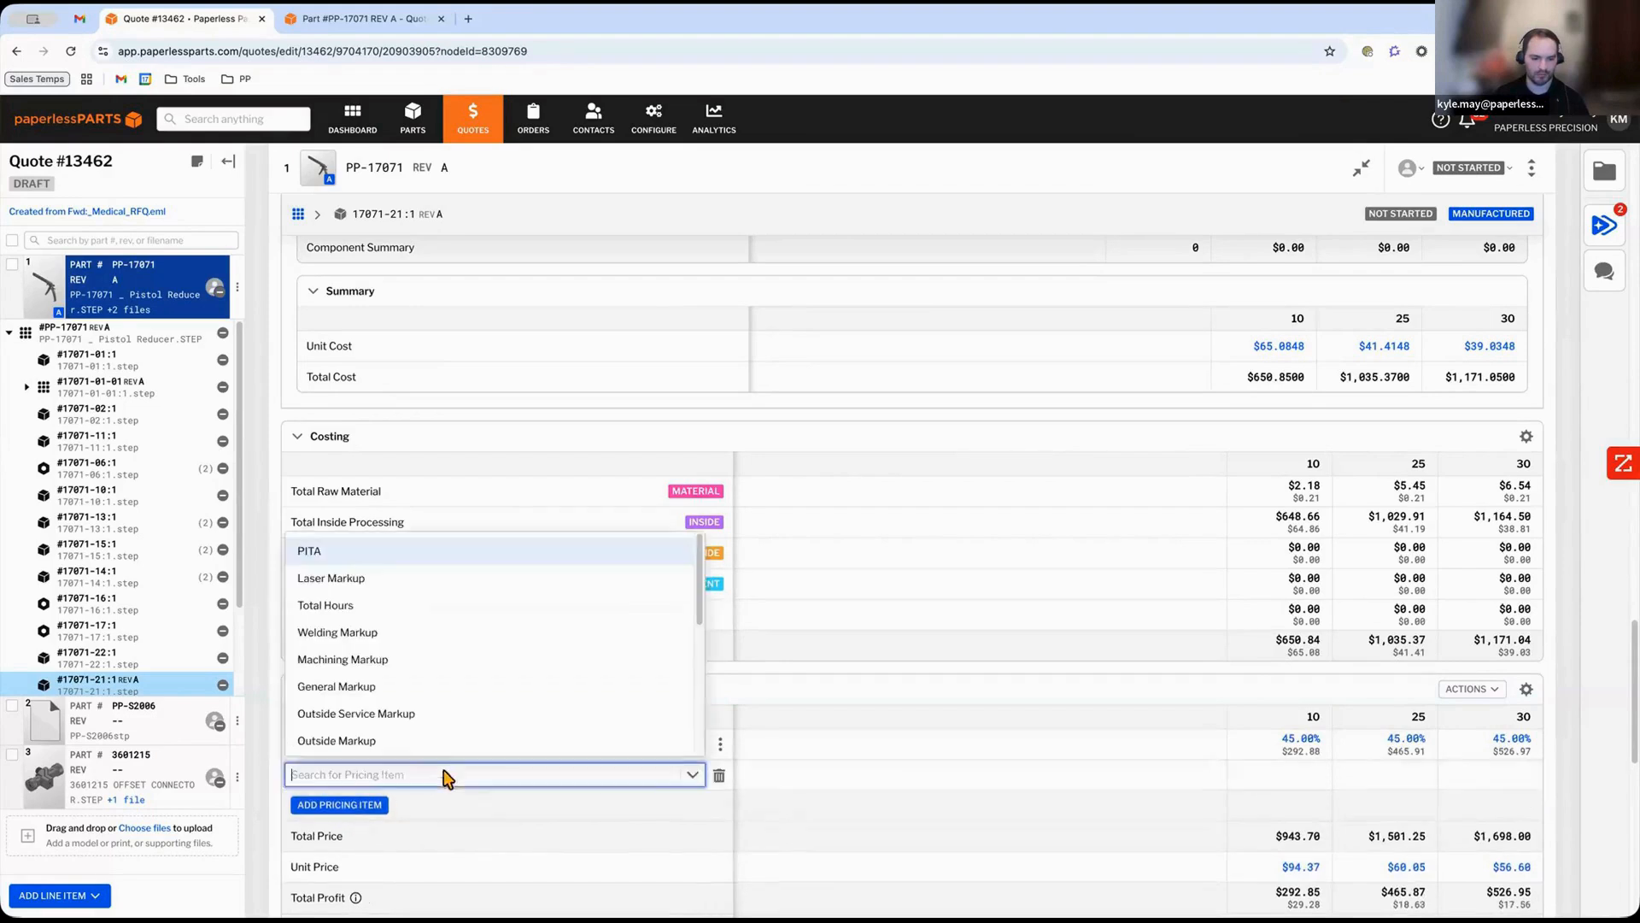
scroll(419, 734, down, 1)
scroll(420, 734, down, 1)
click(428, 713)
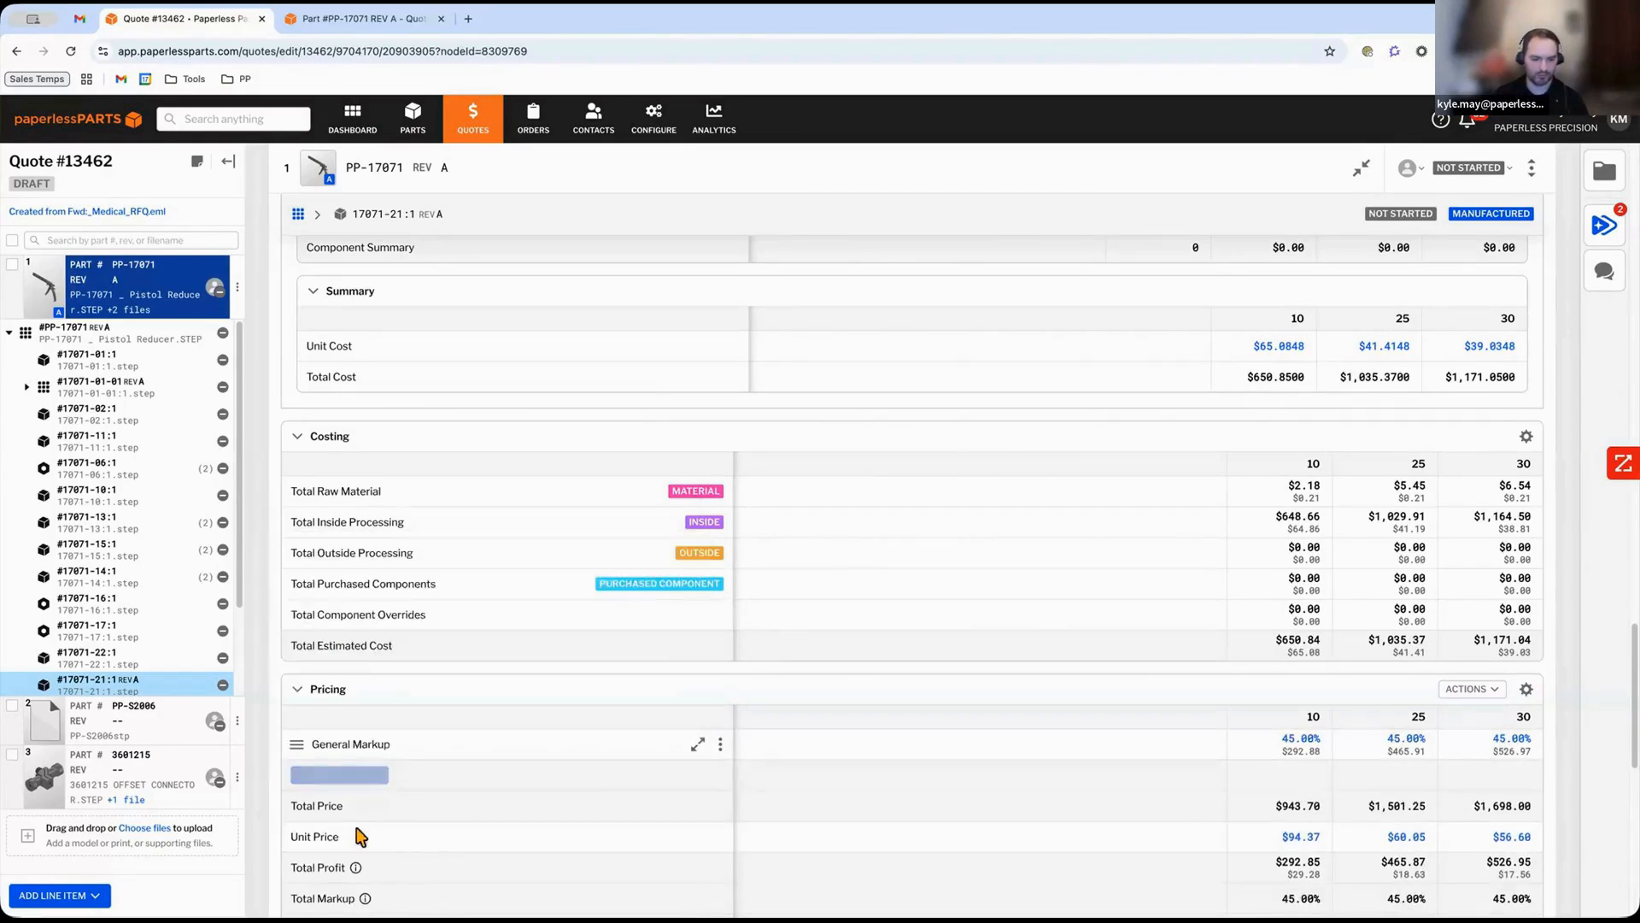
click(376, 805)
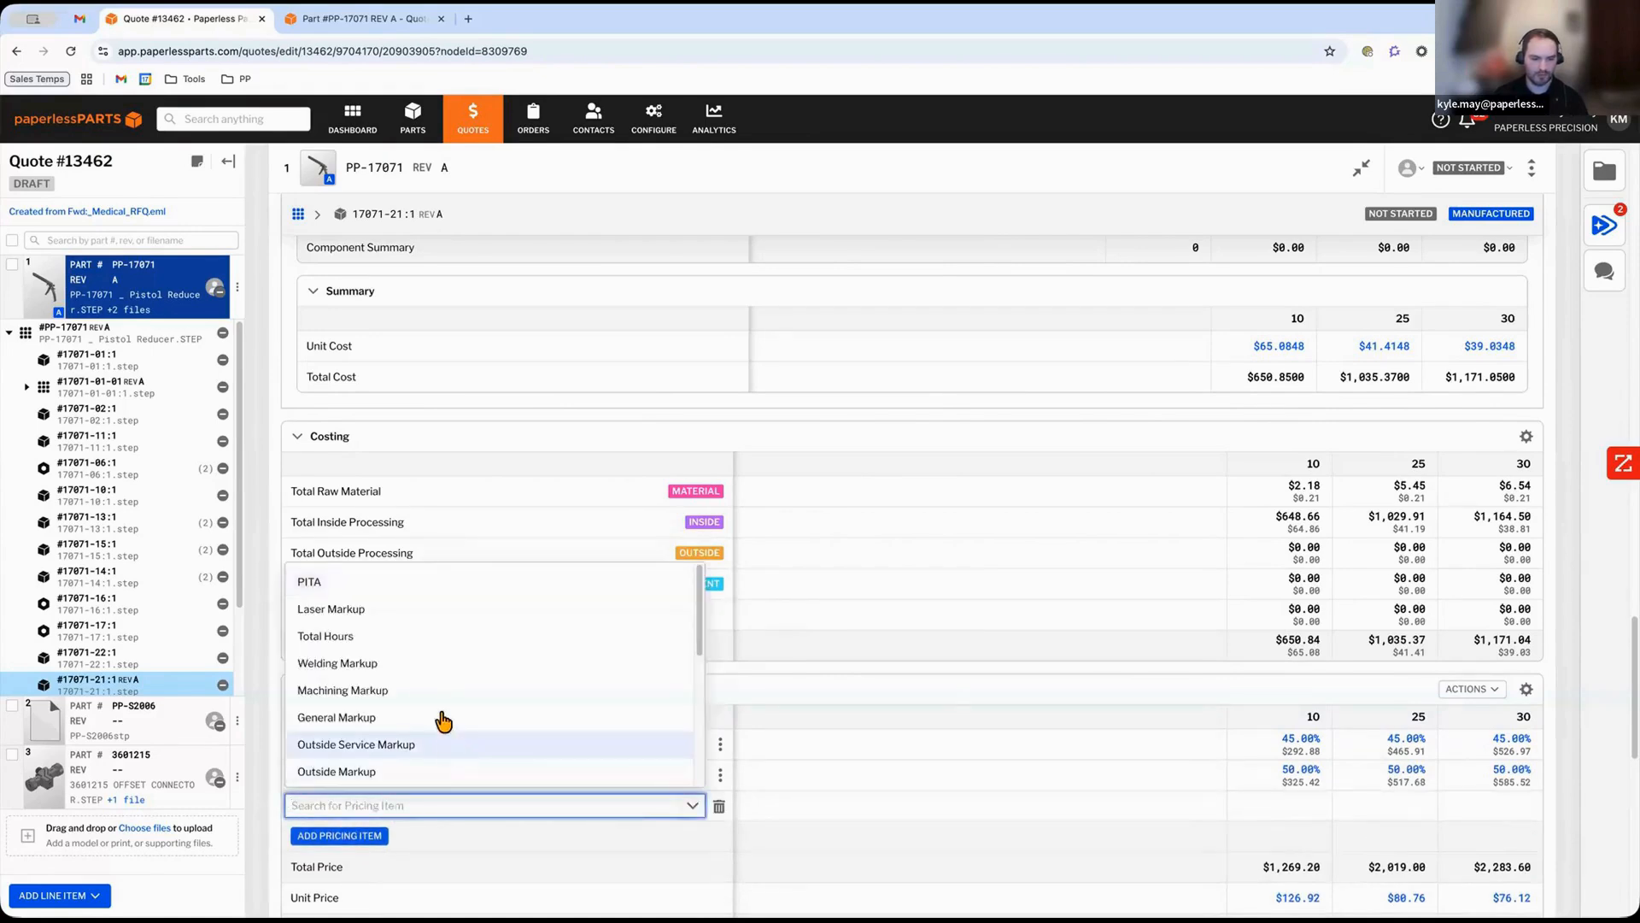
scroll(427, 729, down, 3)
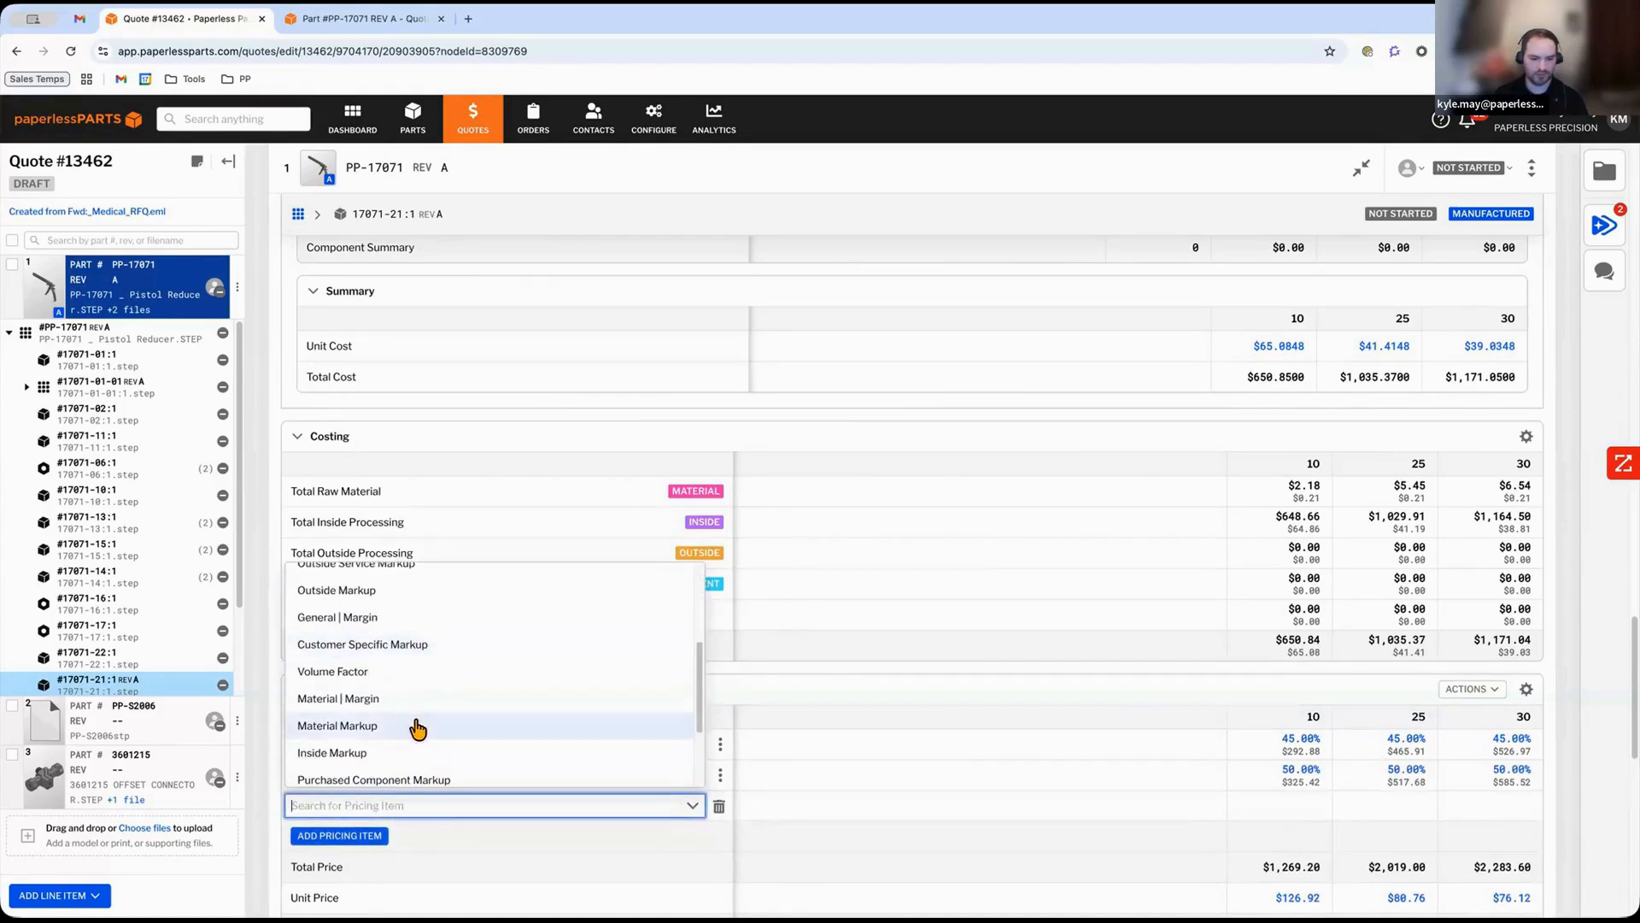
click(521, 755)
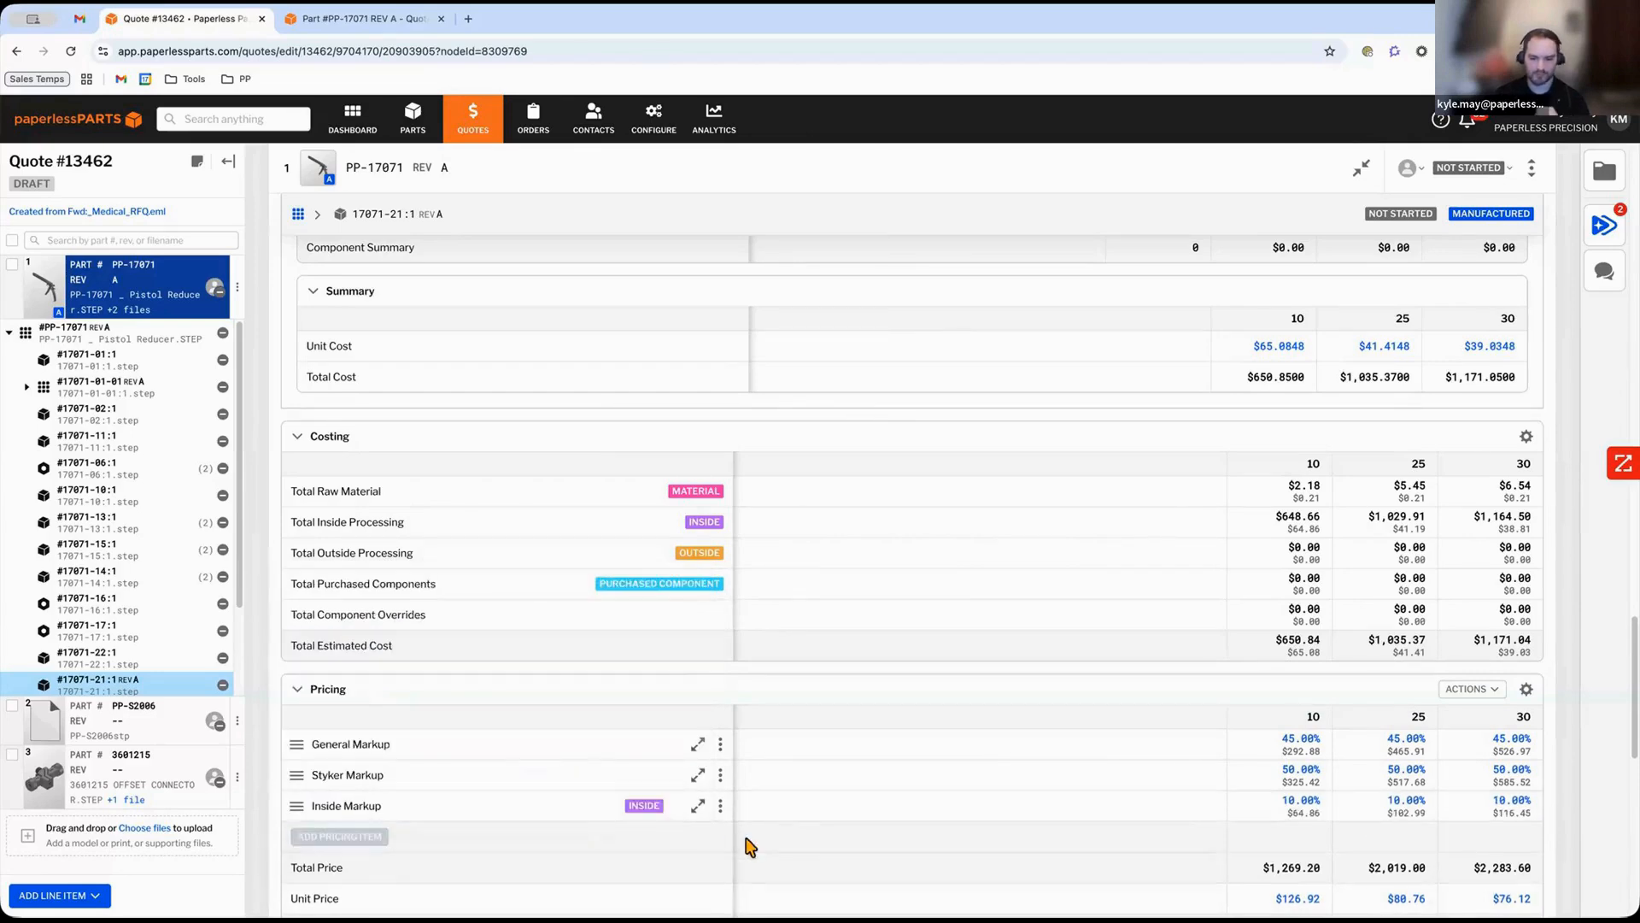
Set the Styker Markup and General Markup for quantity 30 to 25%.
scroll(815, 848, down, 3)
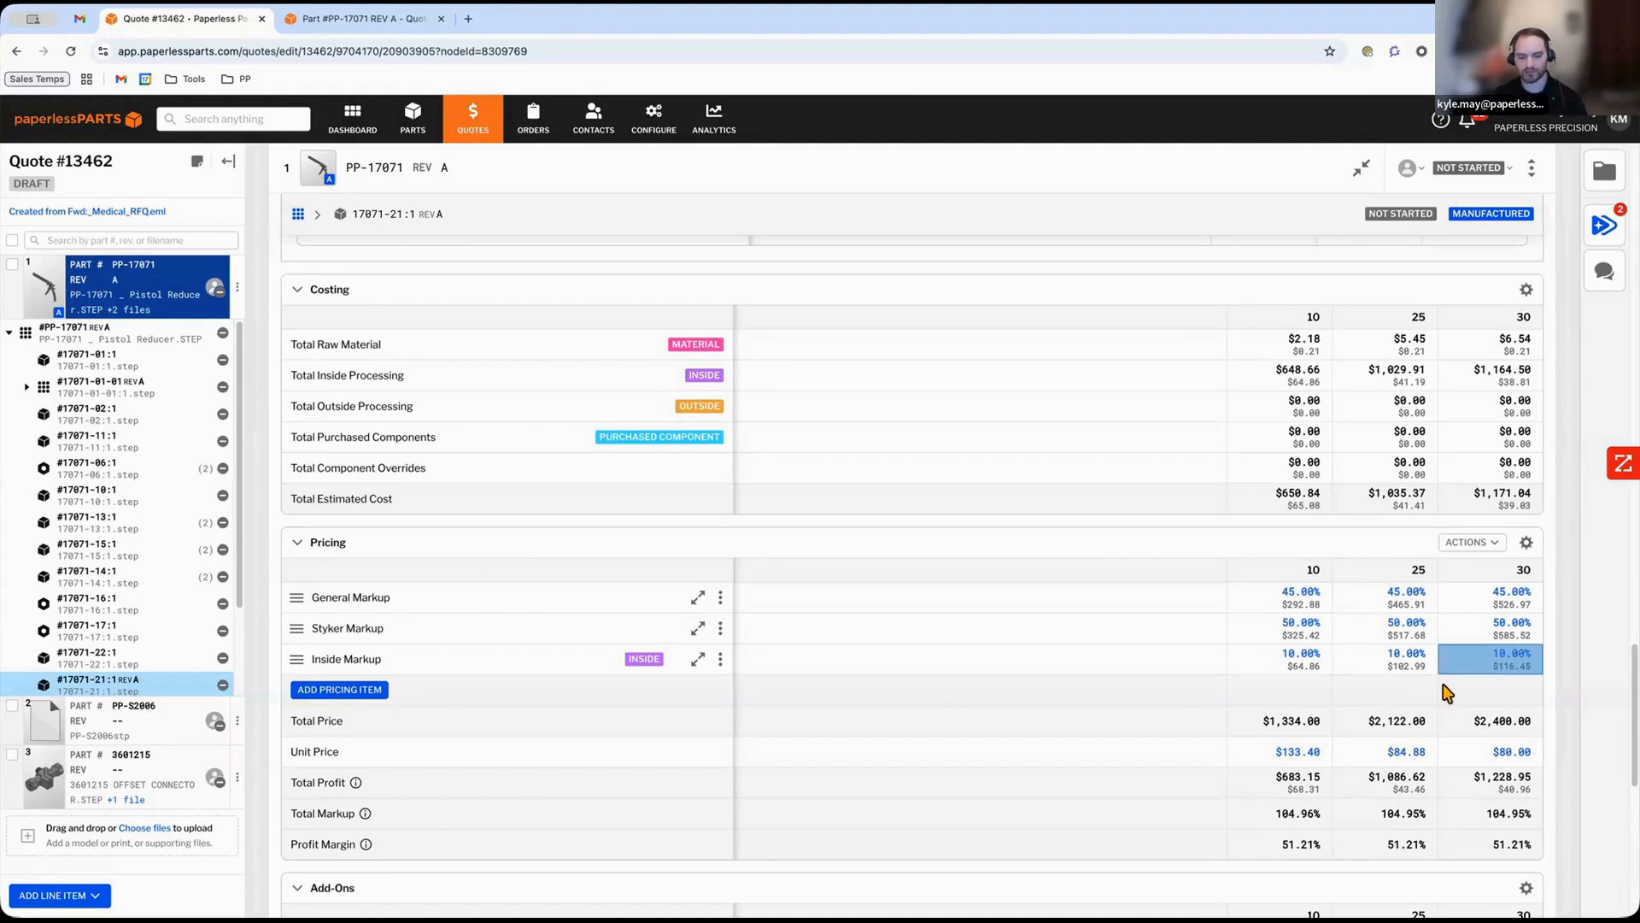
click(1301, 671)
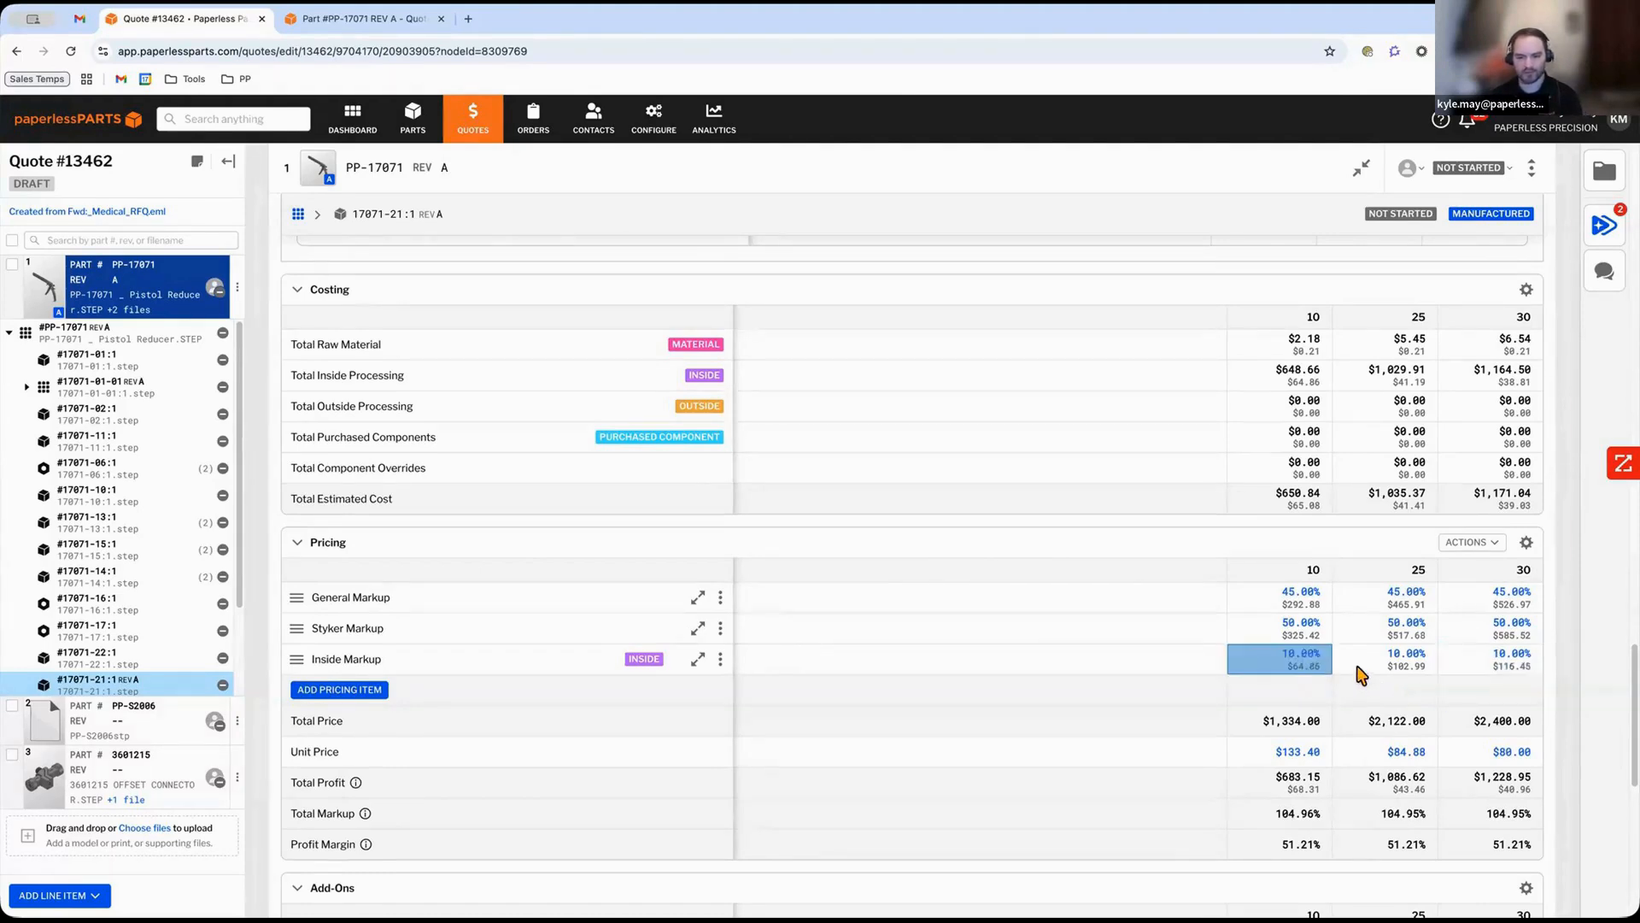
double_click(1357, 668)
click(1355, 684)
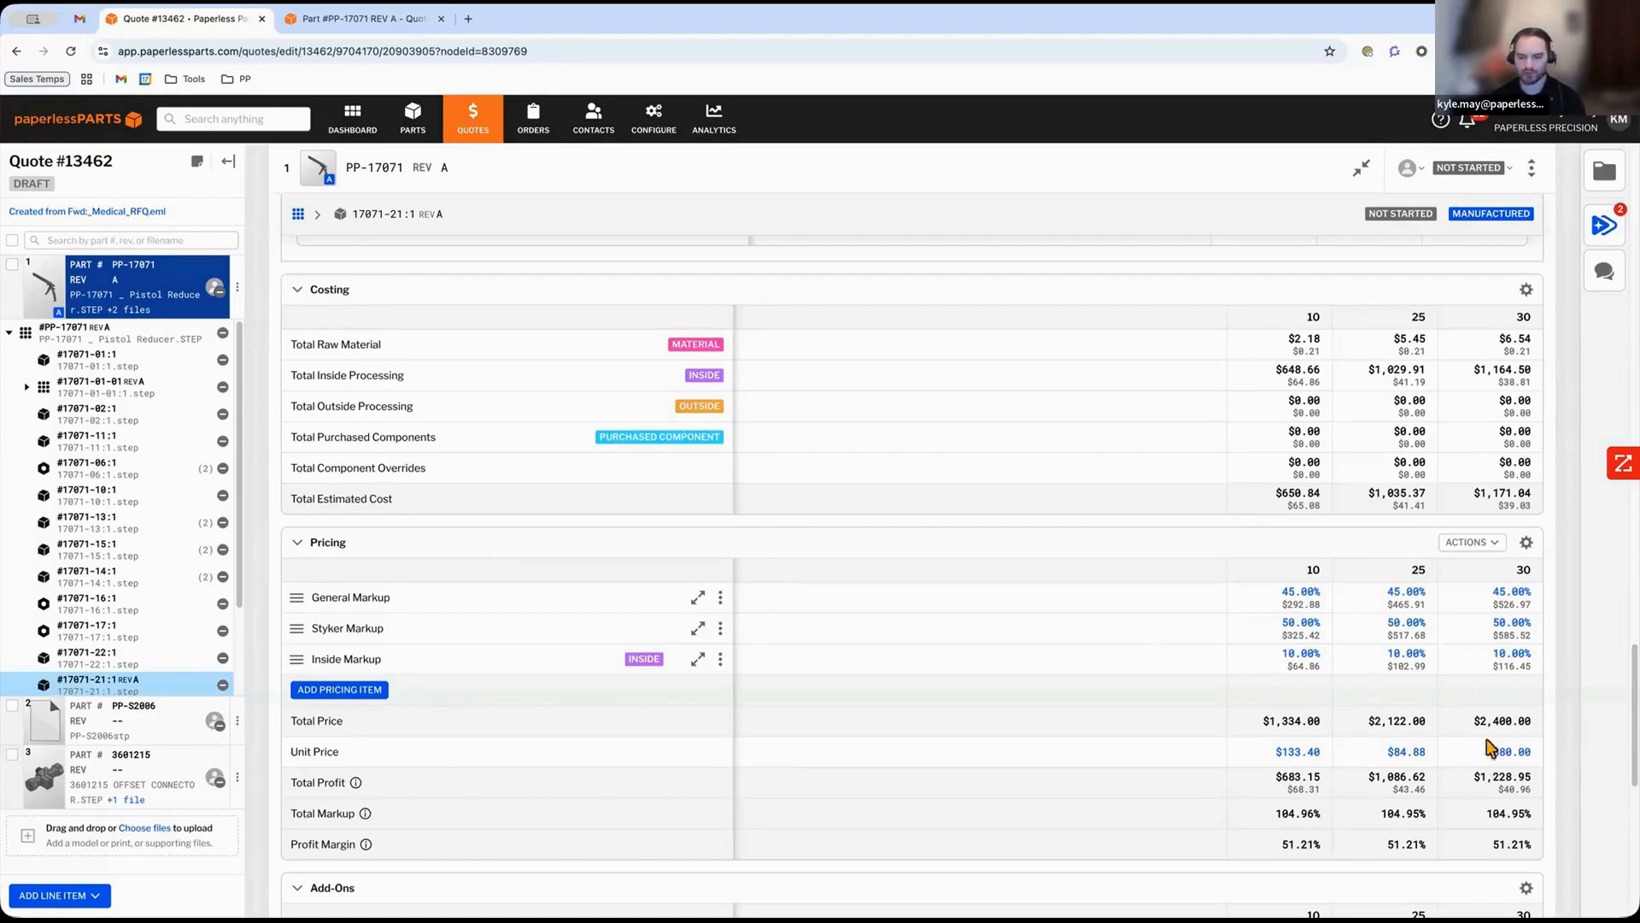
click(1505, 663)
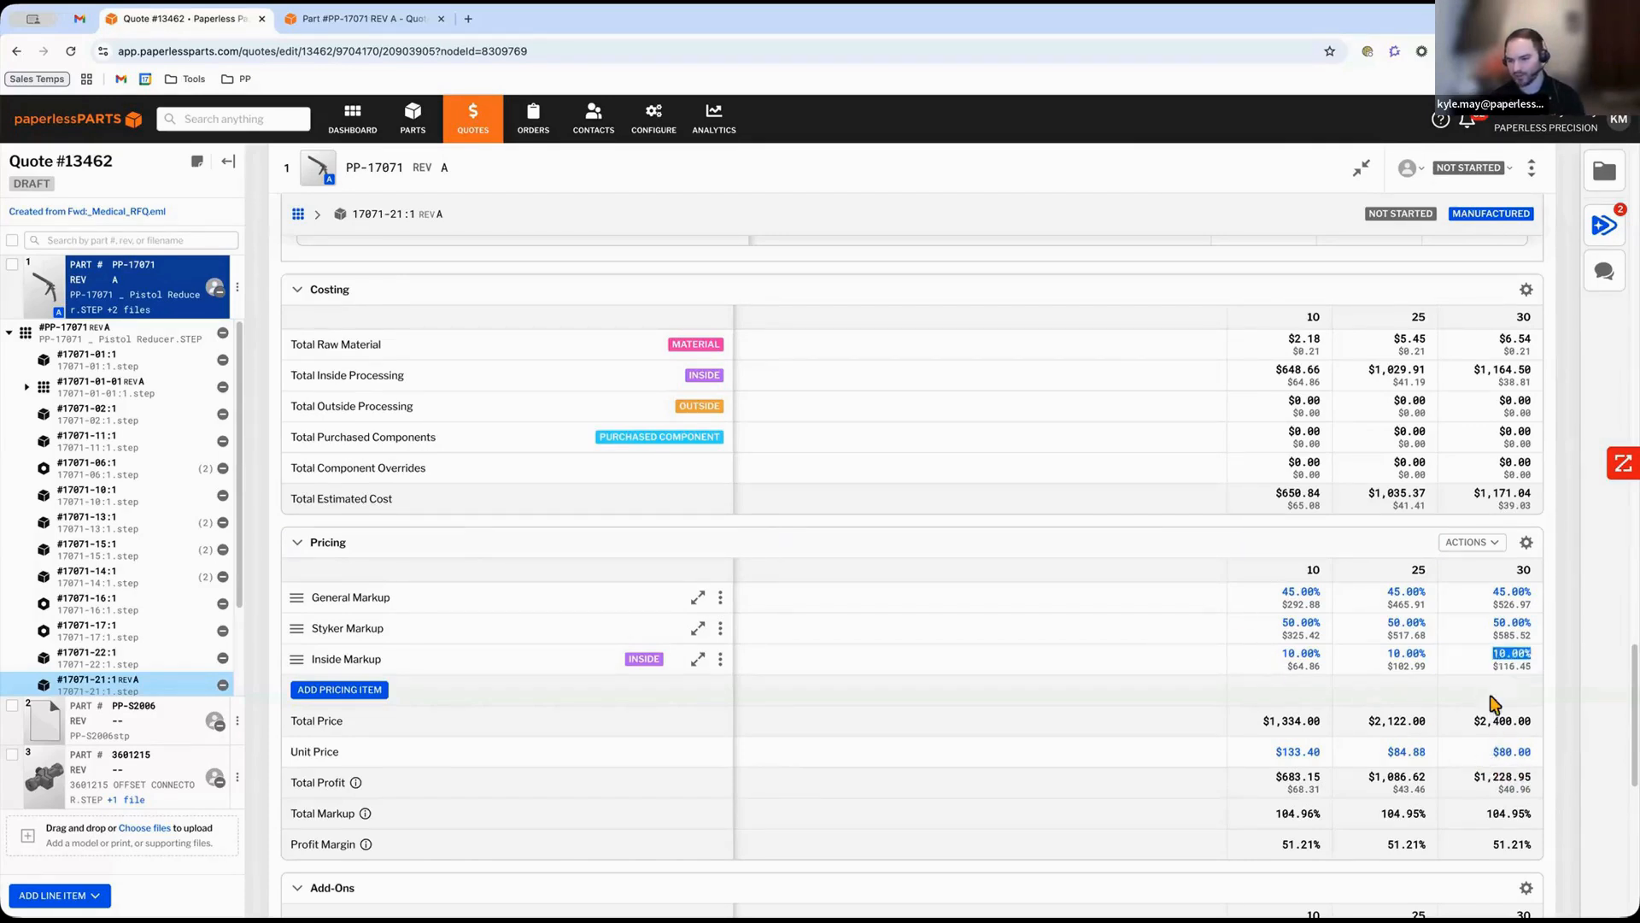
click(1502, 637)
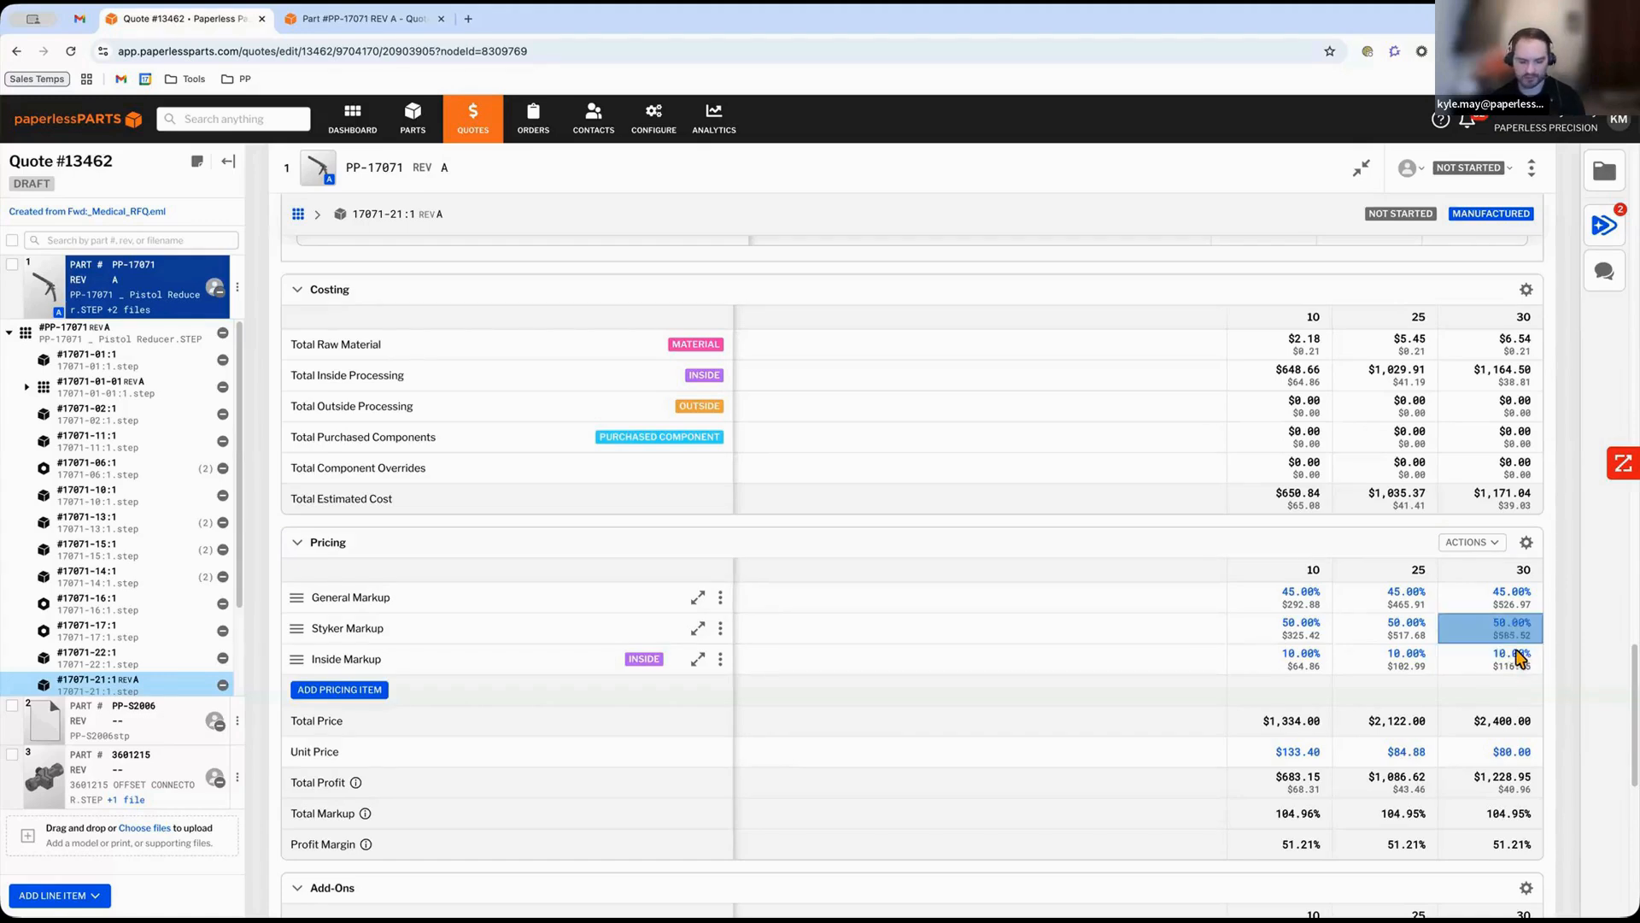
text(25)
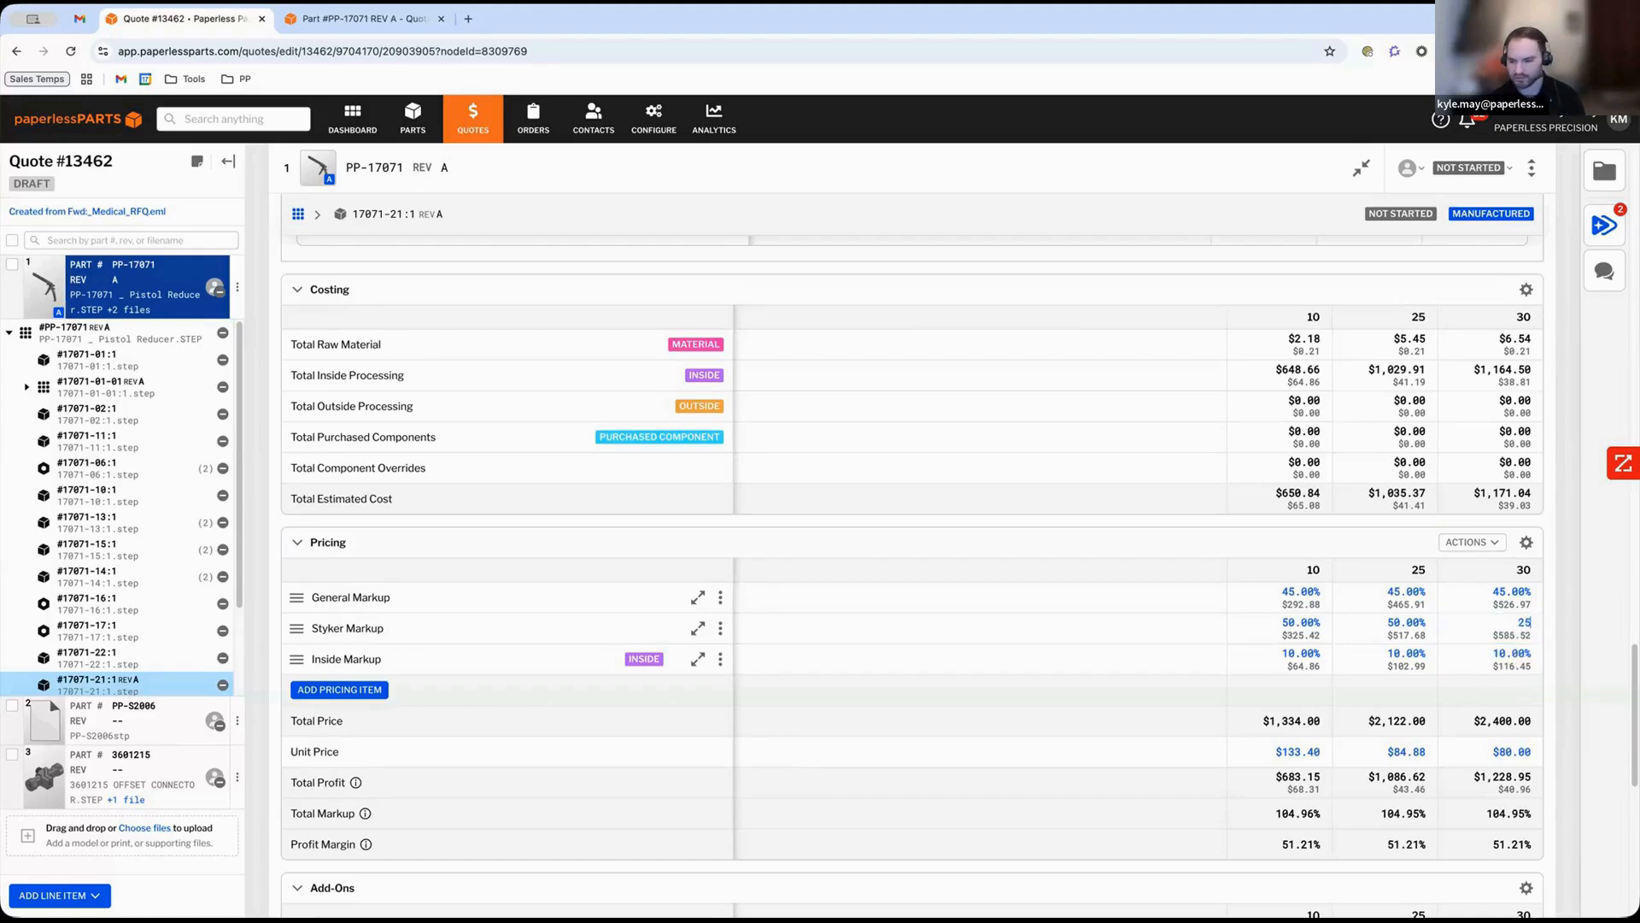
key(Return)
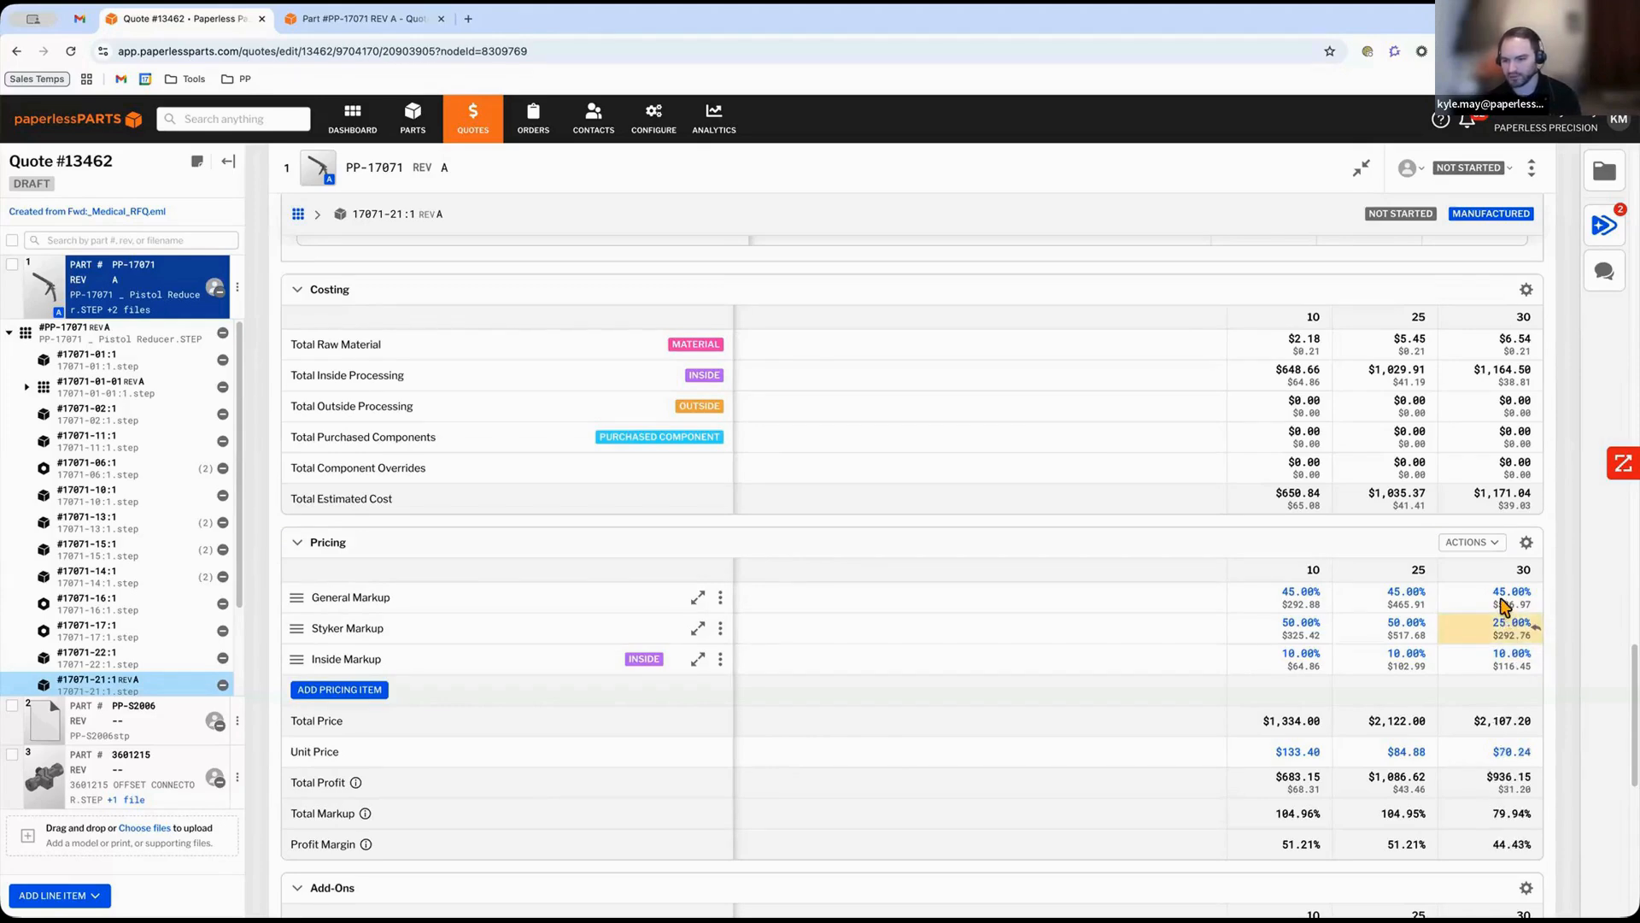
click(1515, 611)
text(25)
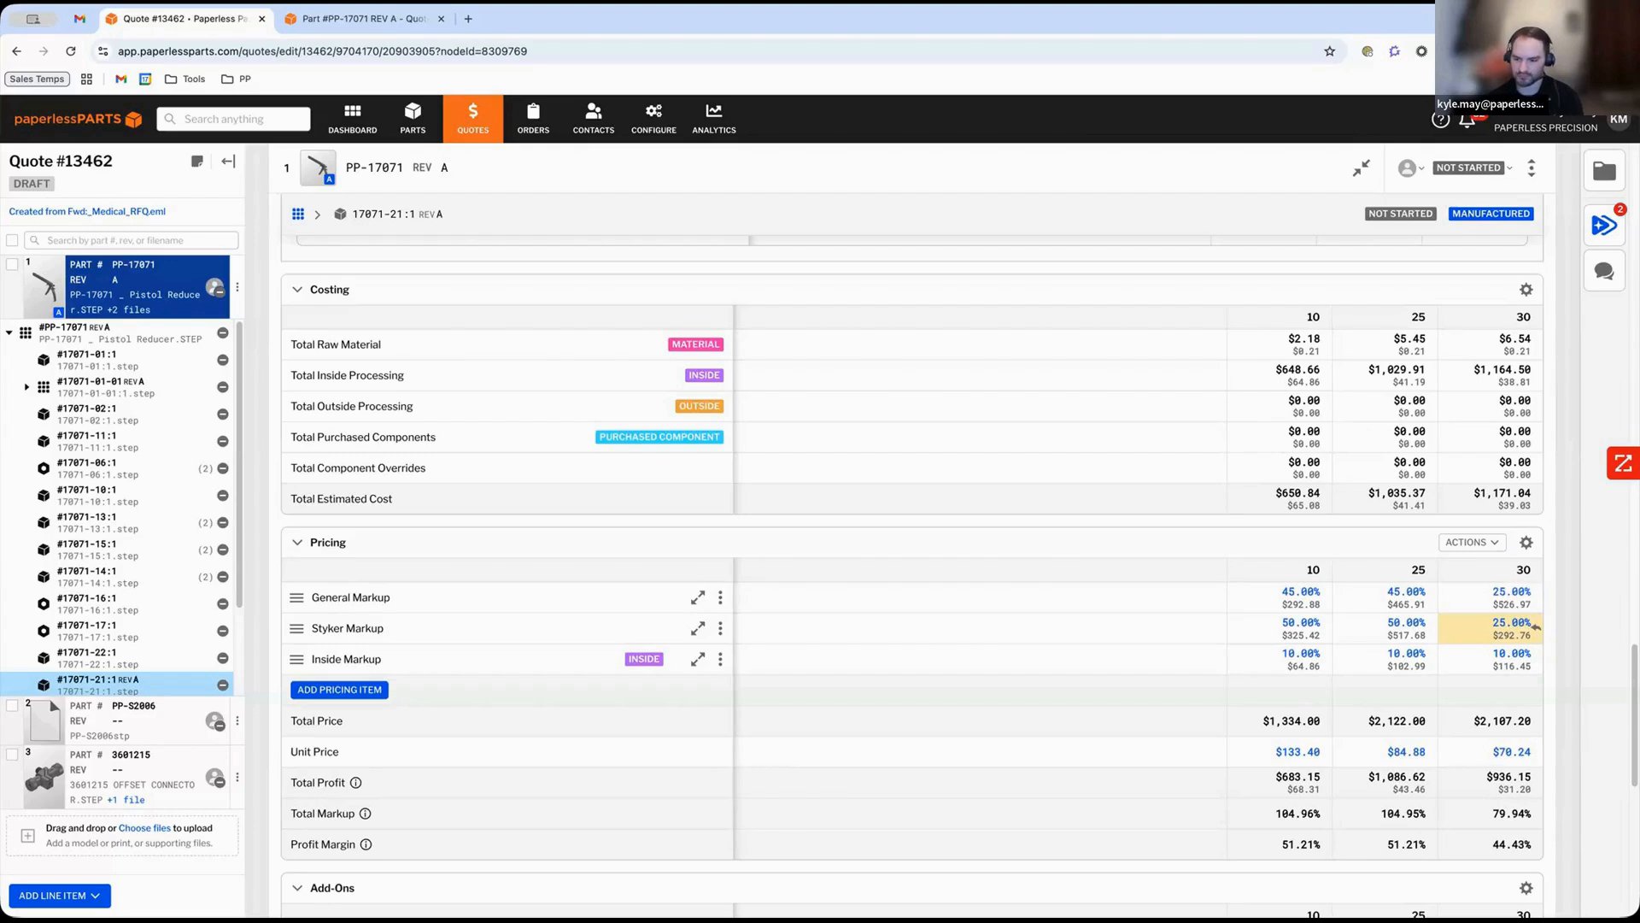
key(Return)
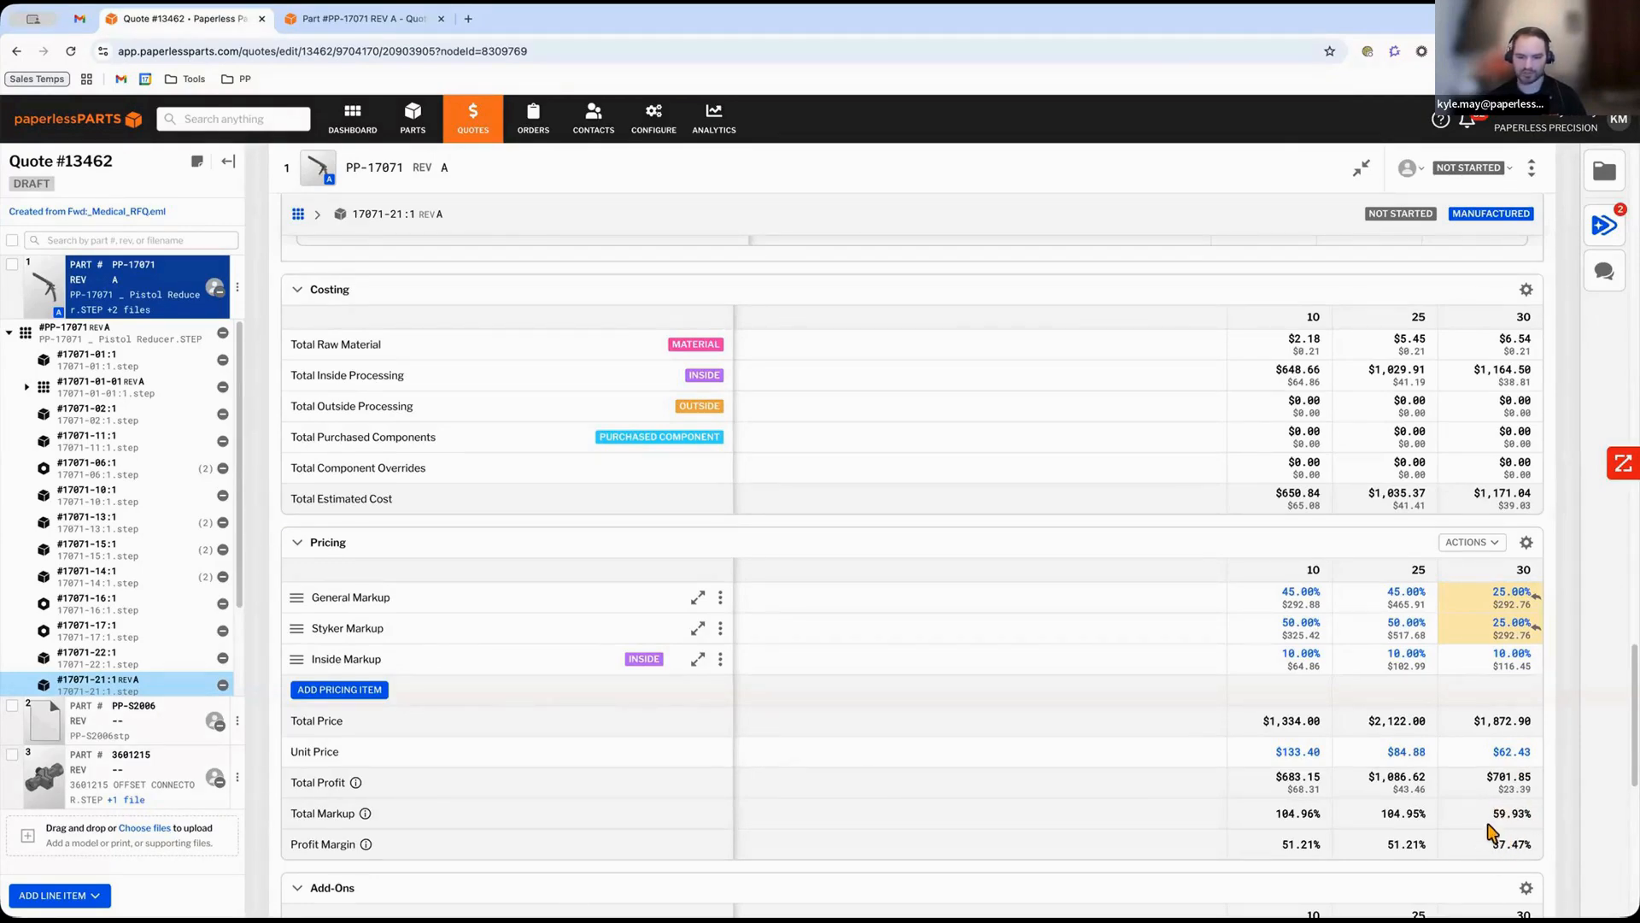
Add a First Article Inspection (FAI) add-on and set its price for quantity 10 to $250.
scroll(1410, 794, down, 3)
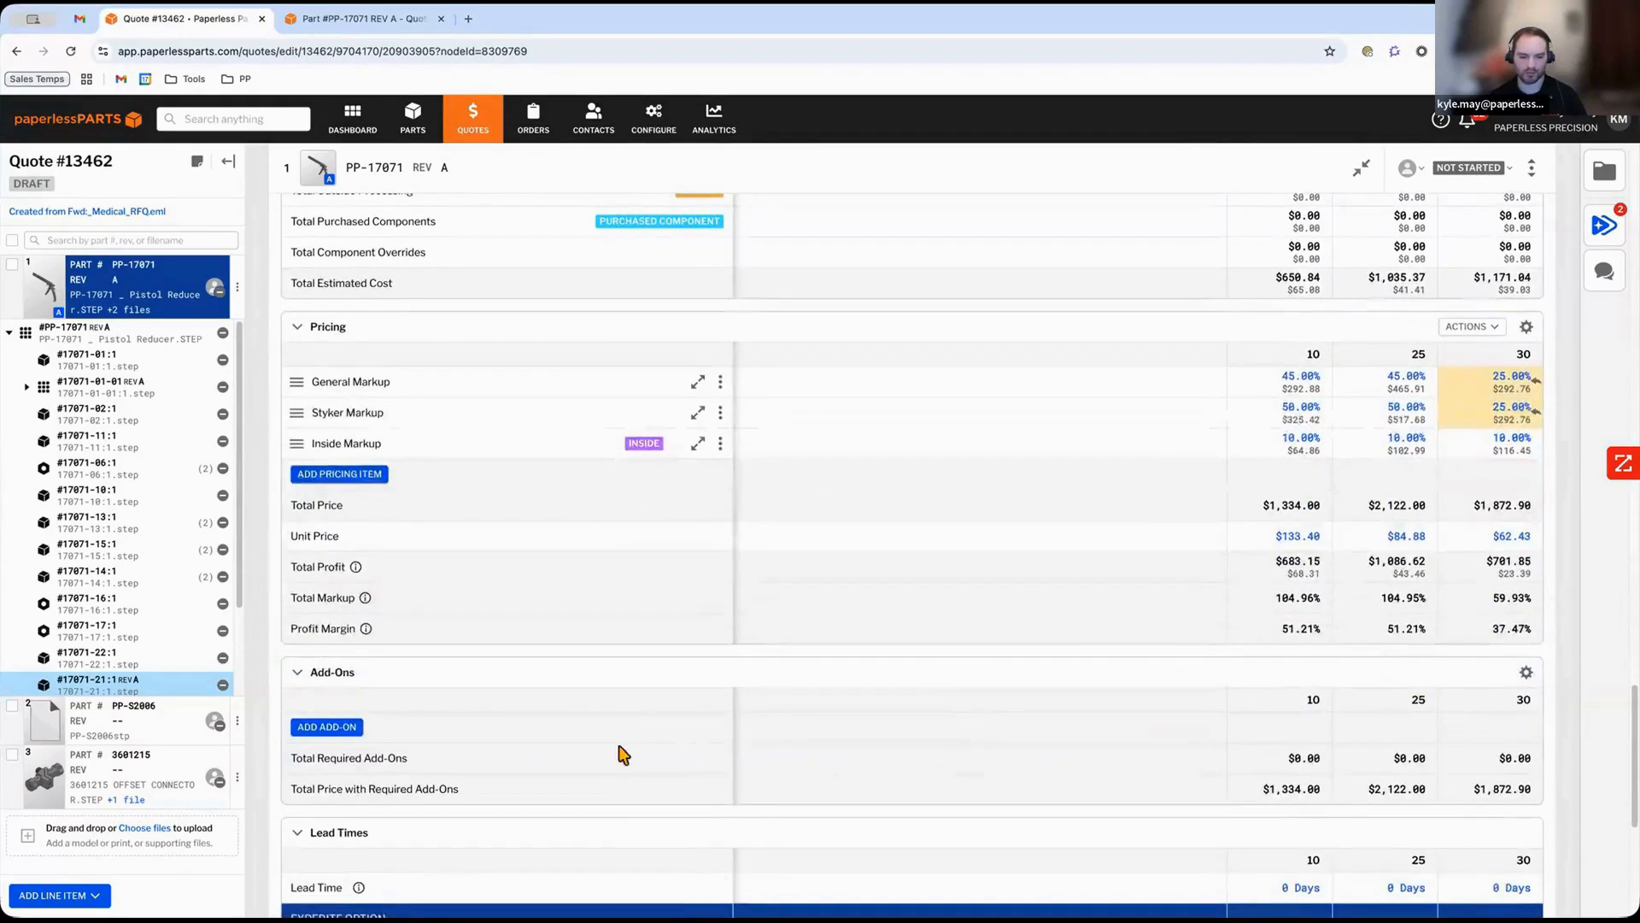
click(349, 728)
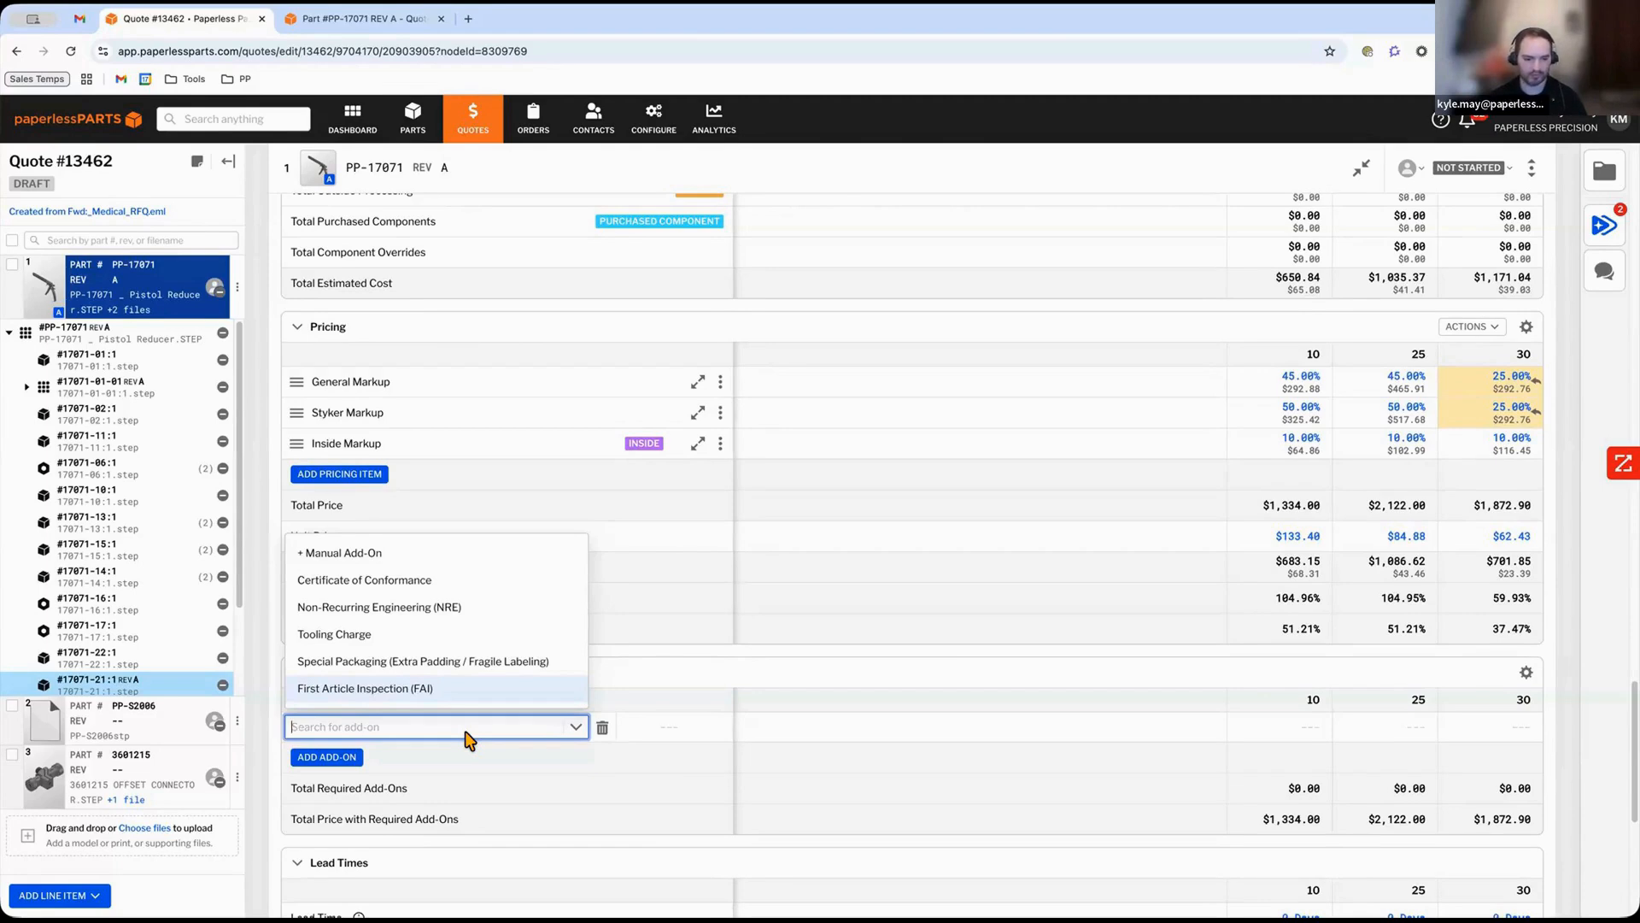
click(436, 692)
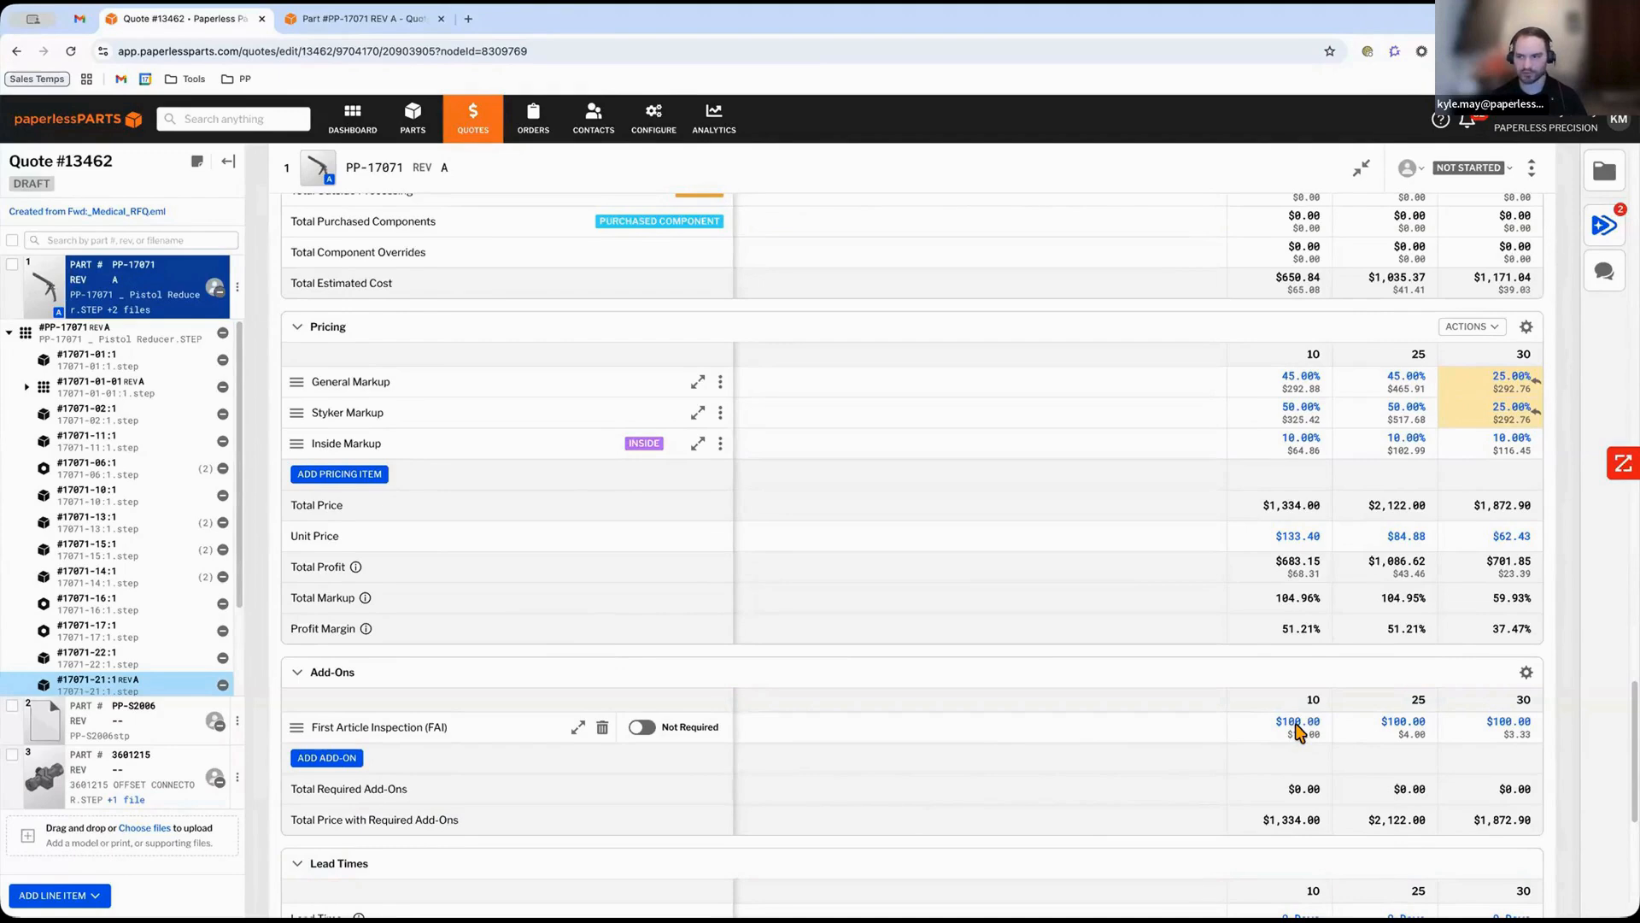
click(1296, 726)
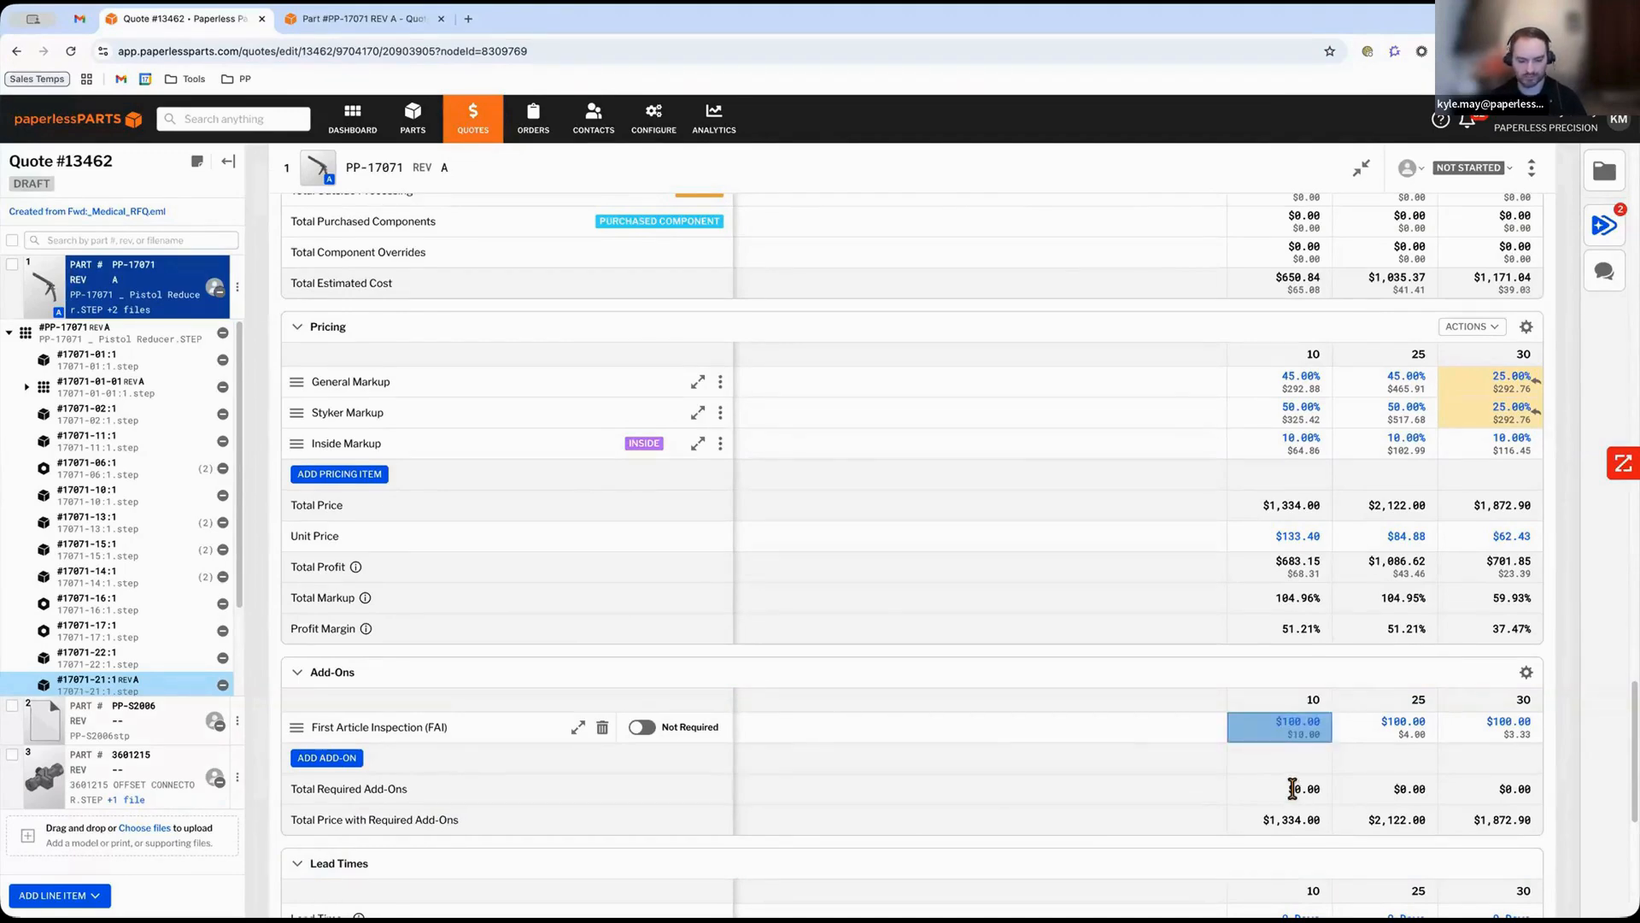
text(250)
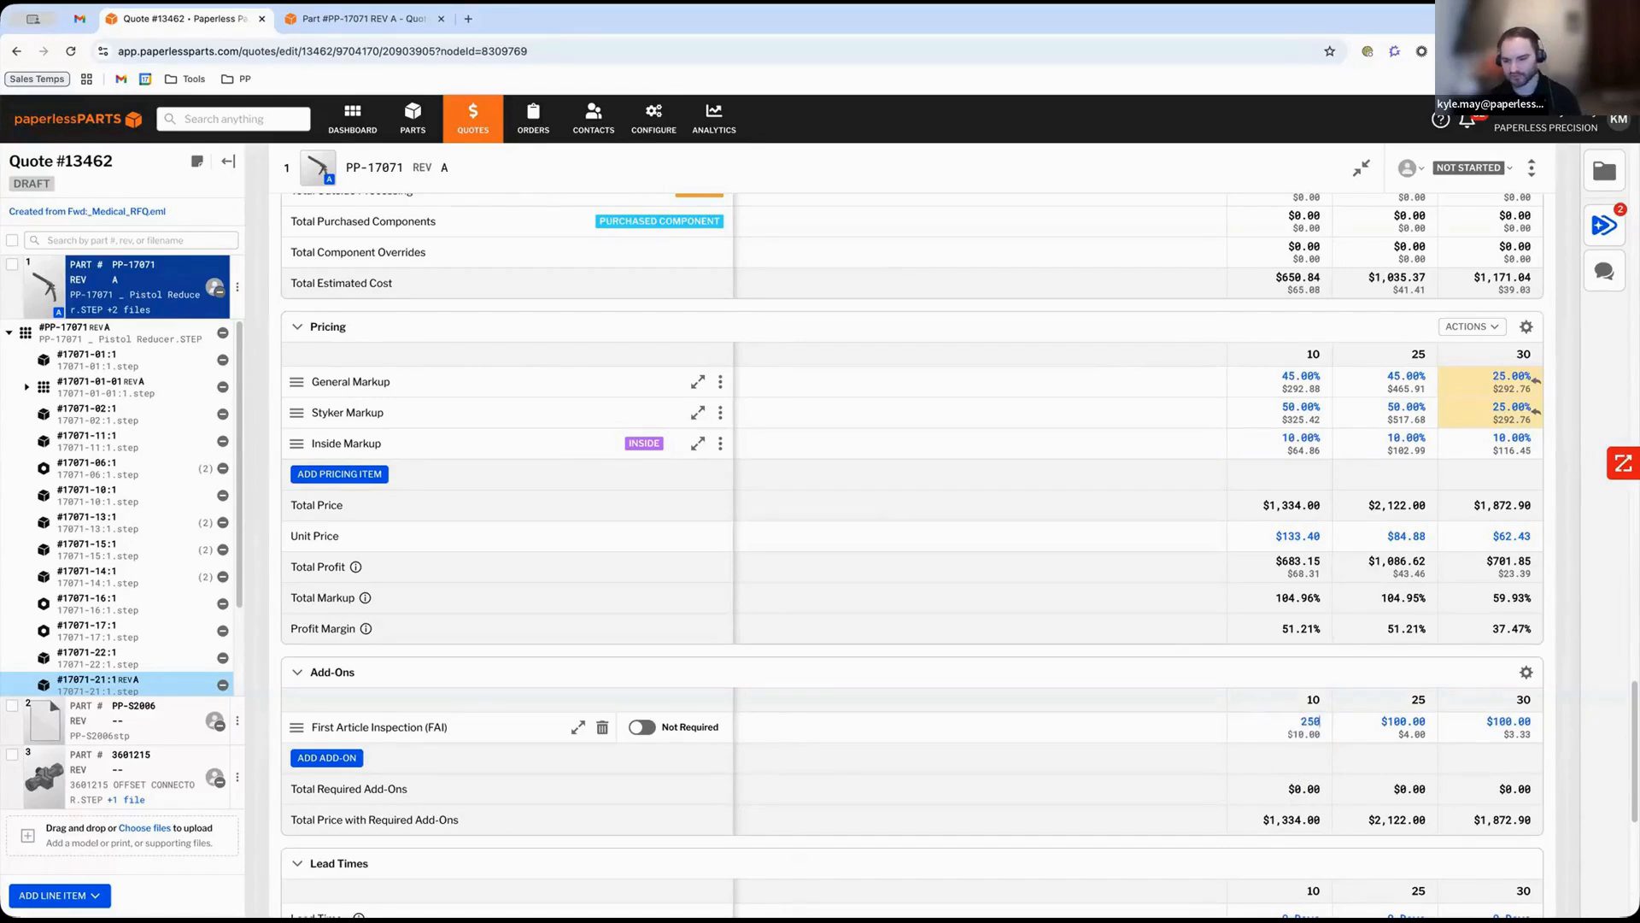
key(Return)
mouse_move(1324, 733)
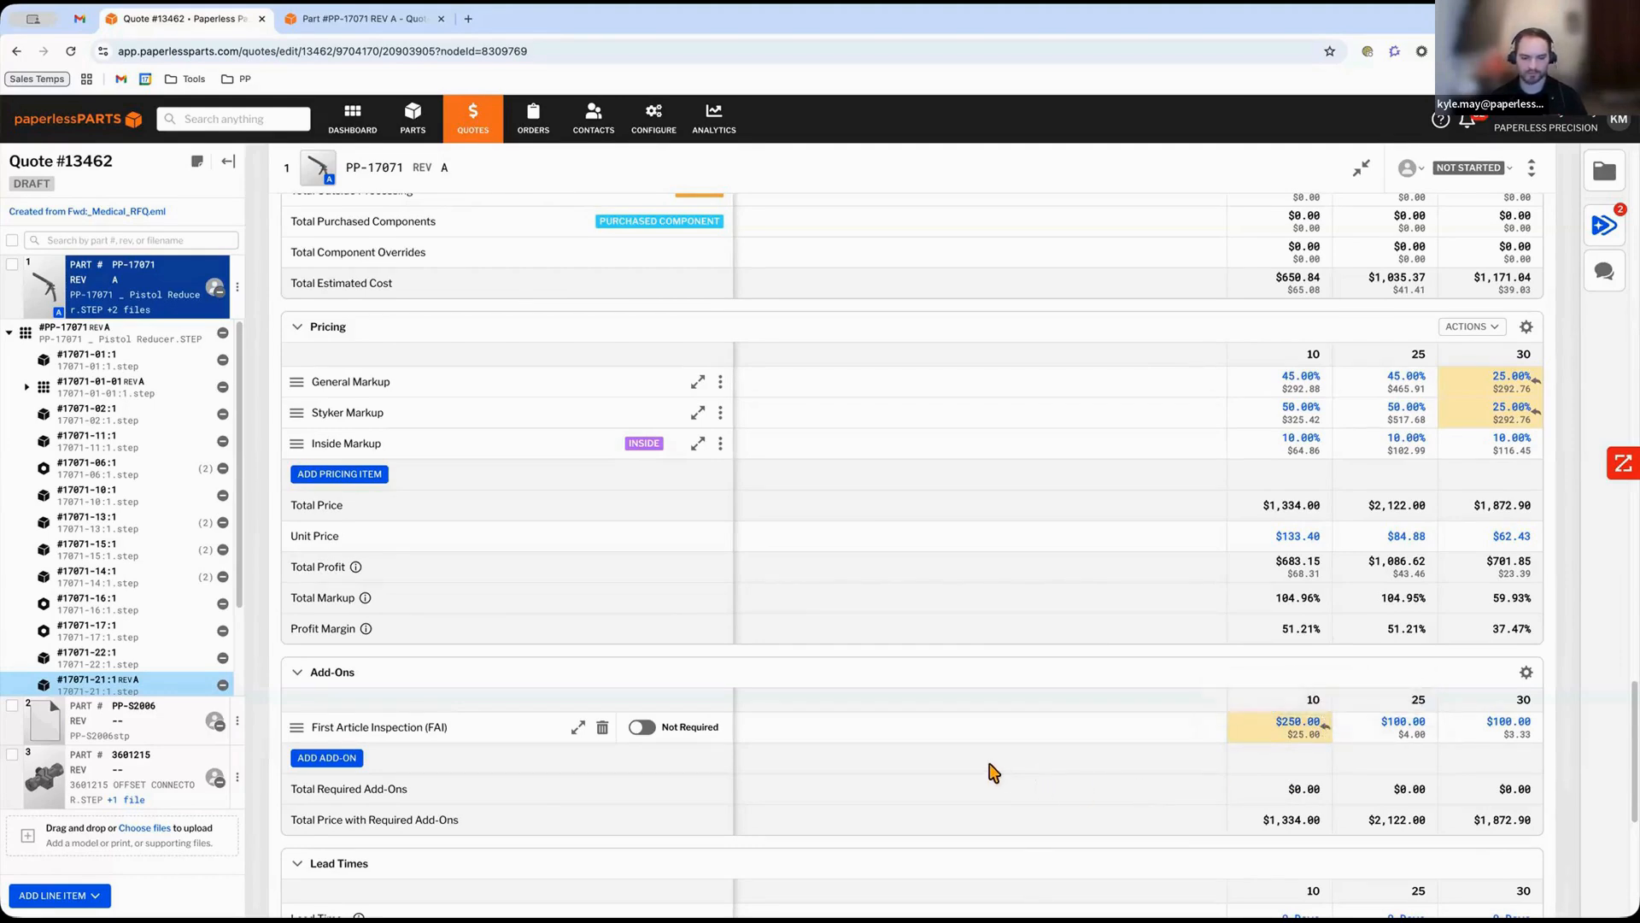
Return to the quote, start finalizing it, and acknowledge all warnings in the send dialog.
scroll(955, 767, down, 1)
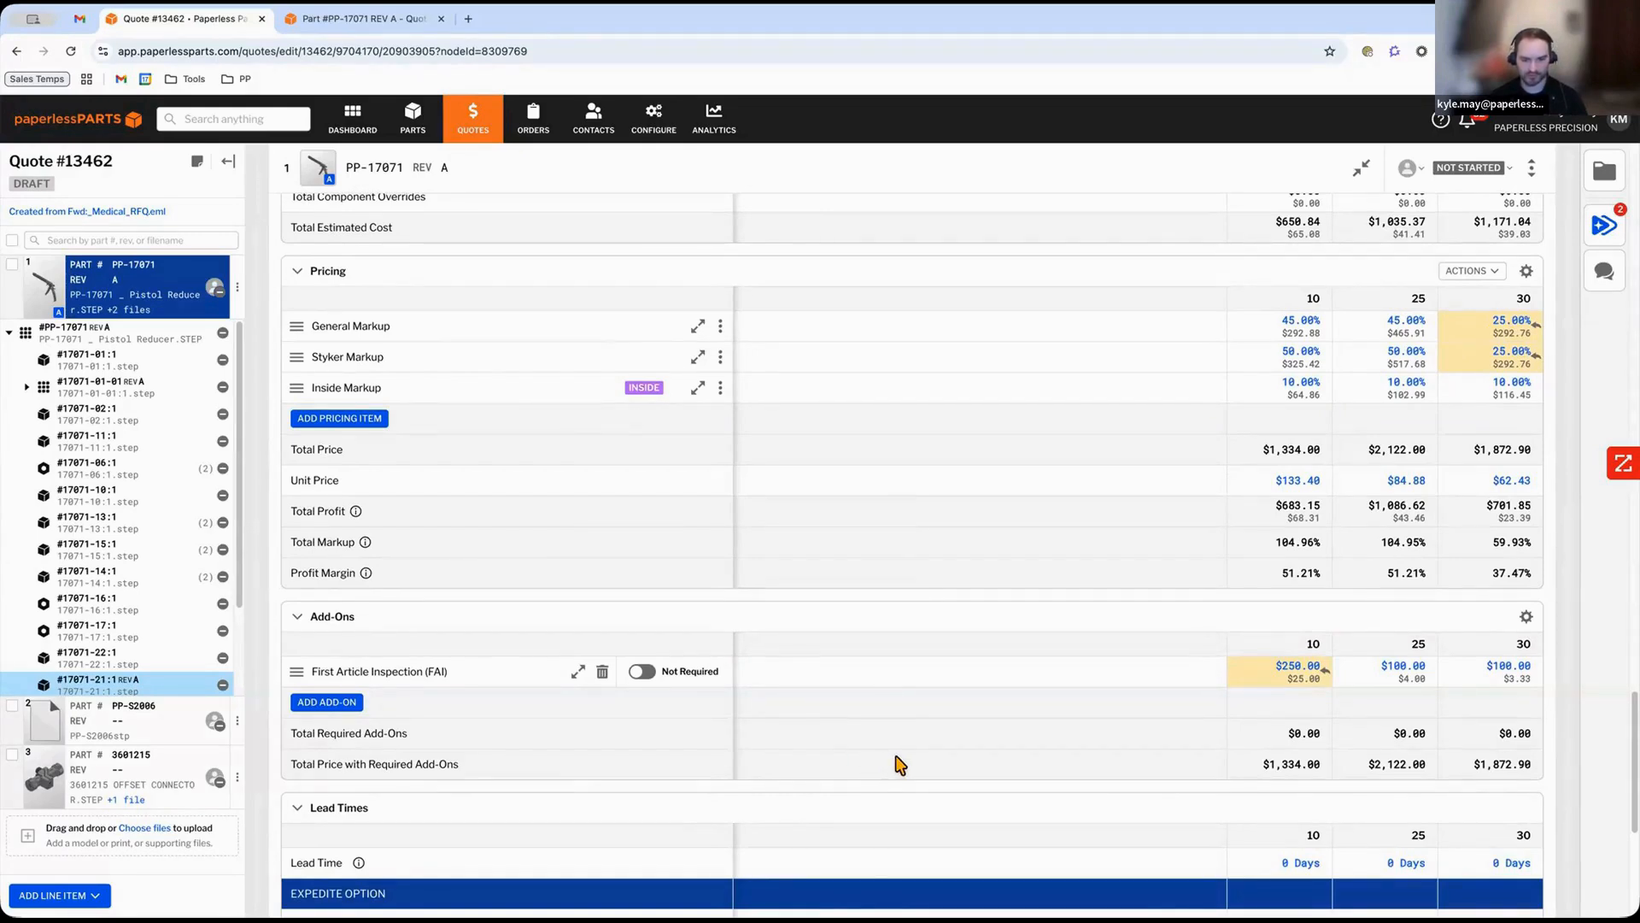
scroll(900, 765, up, 2)
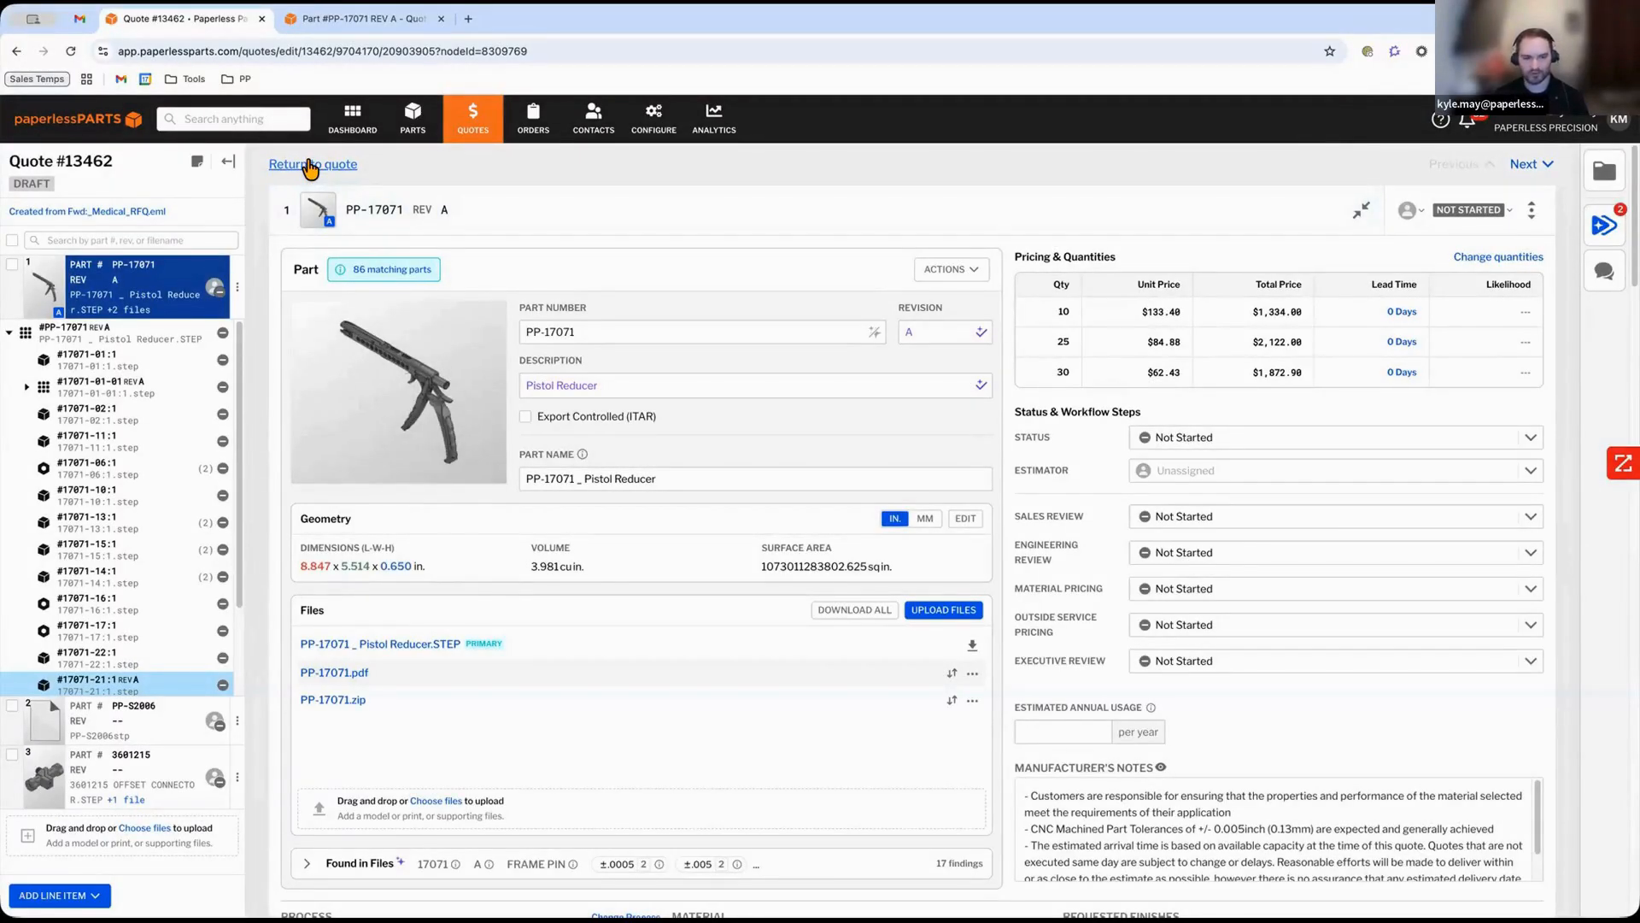
click(310, 169)
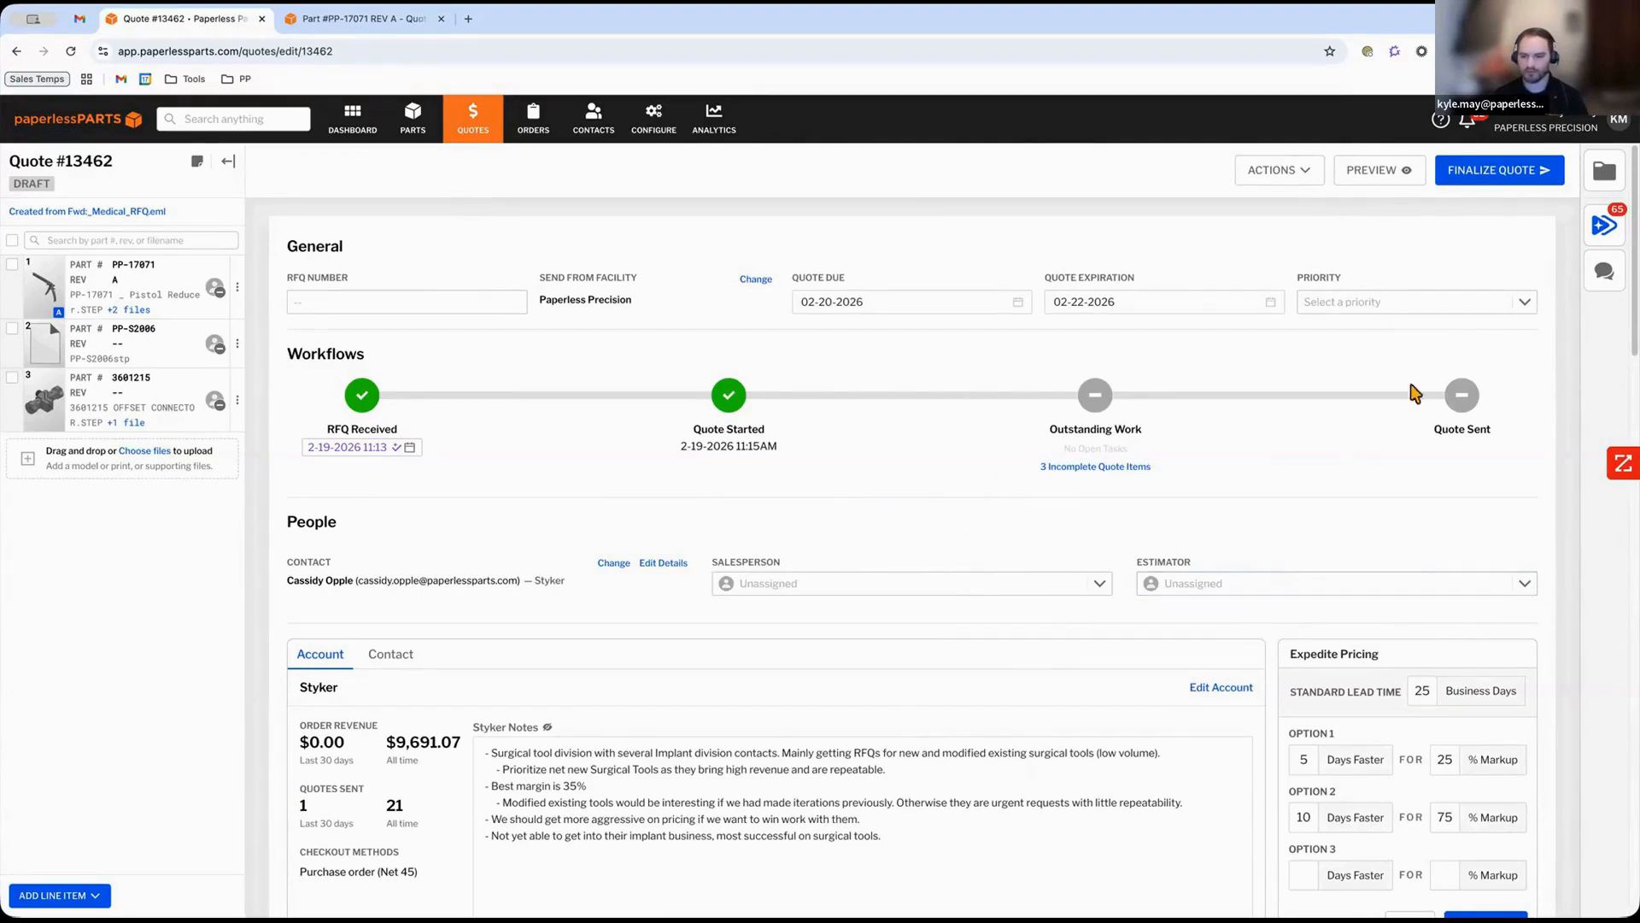
click(1462, 180)
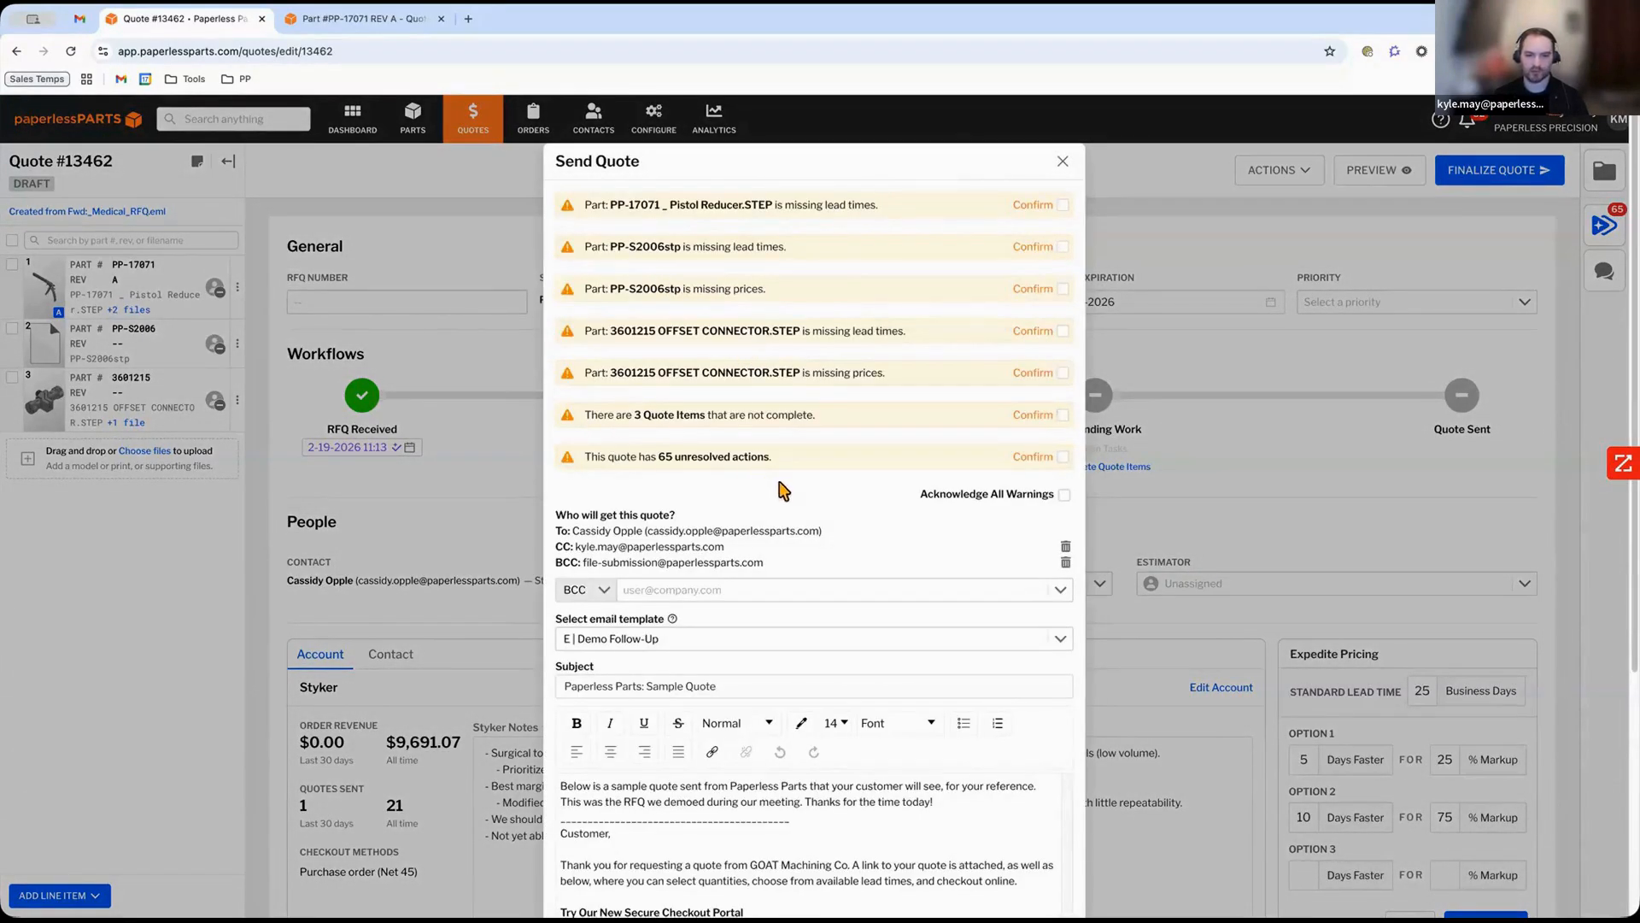
click(1062, 495)
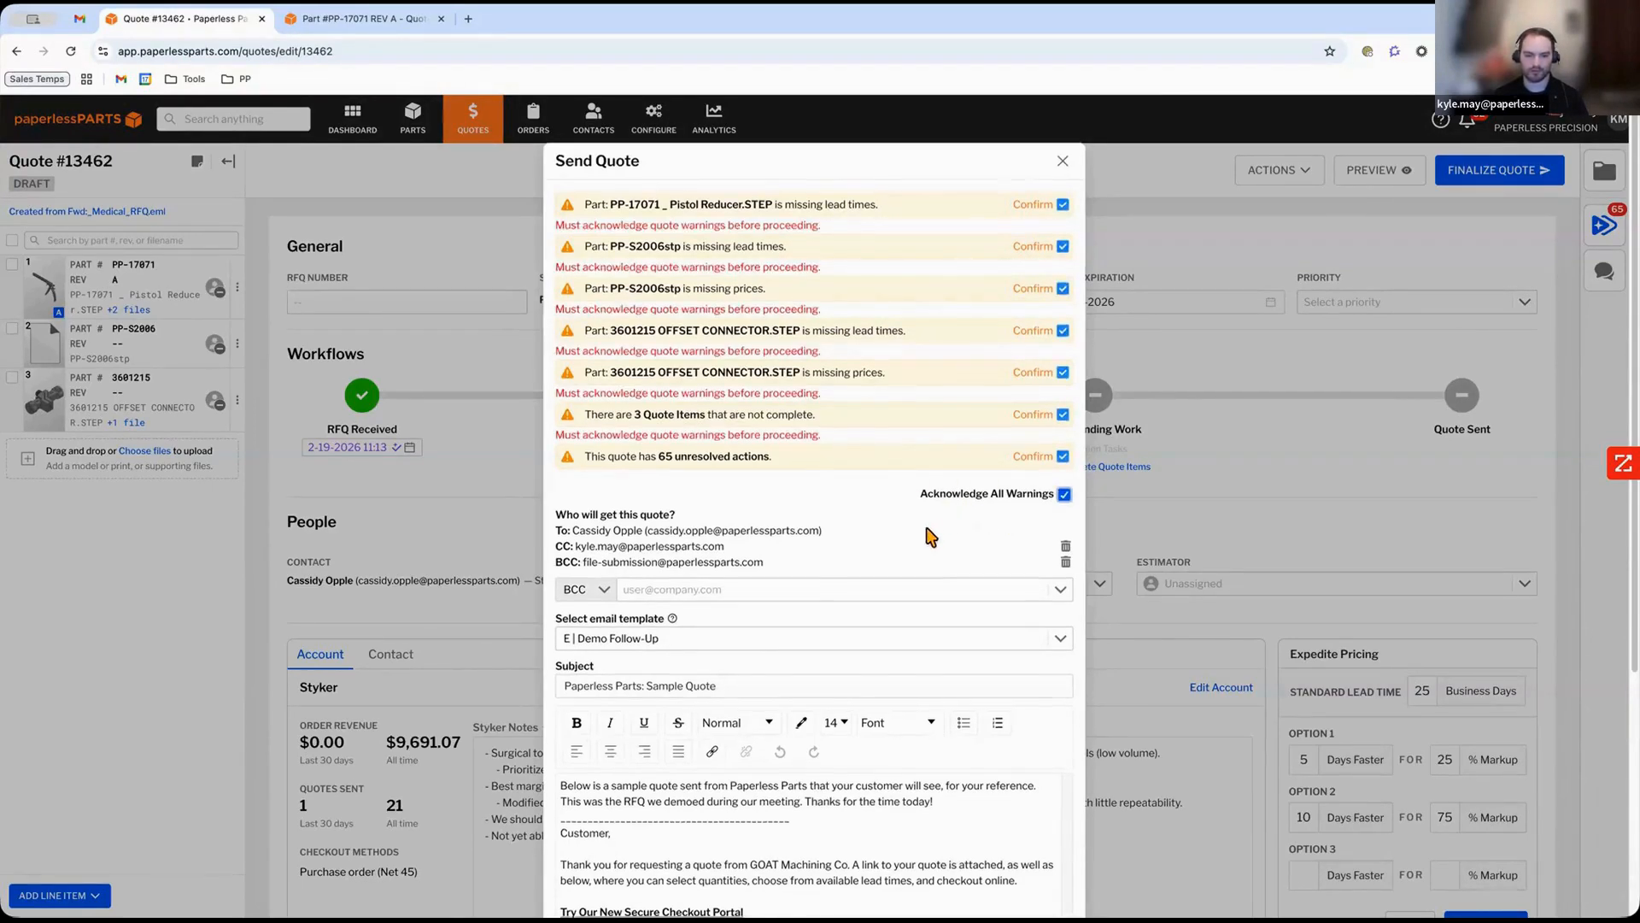
Select the C | Quote-send (Repeat) email template for the quote email.
scroll(923, 538, down, 5)
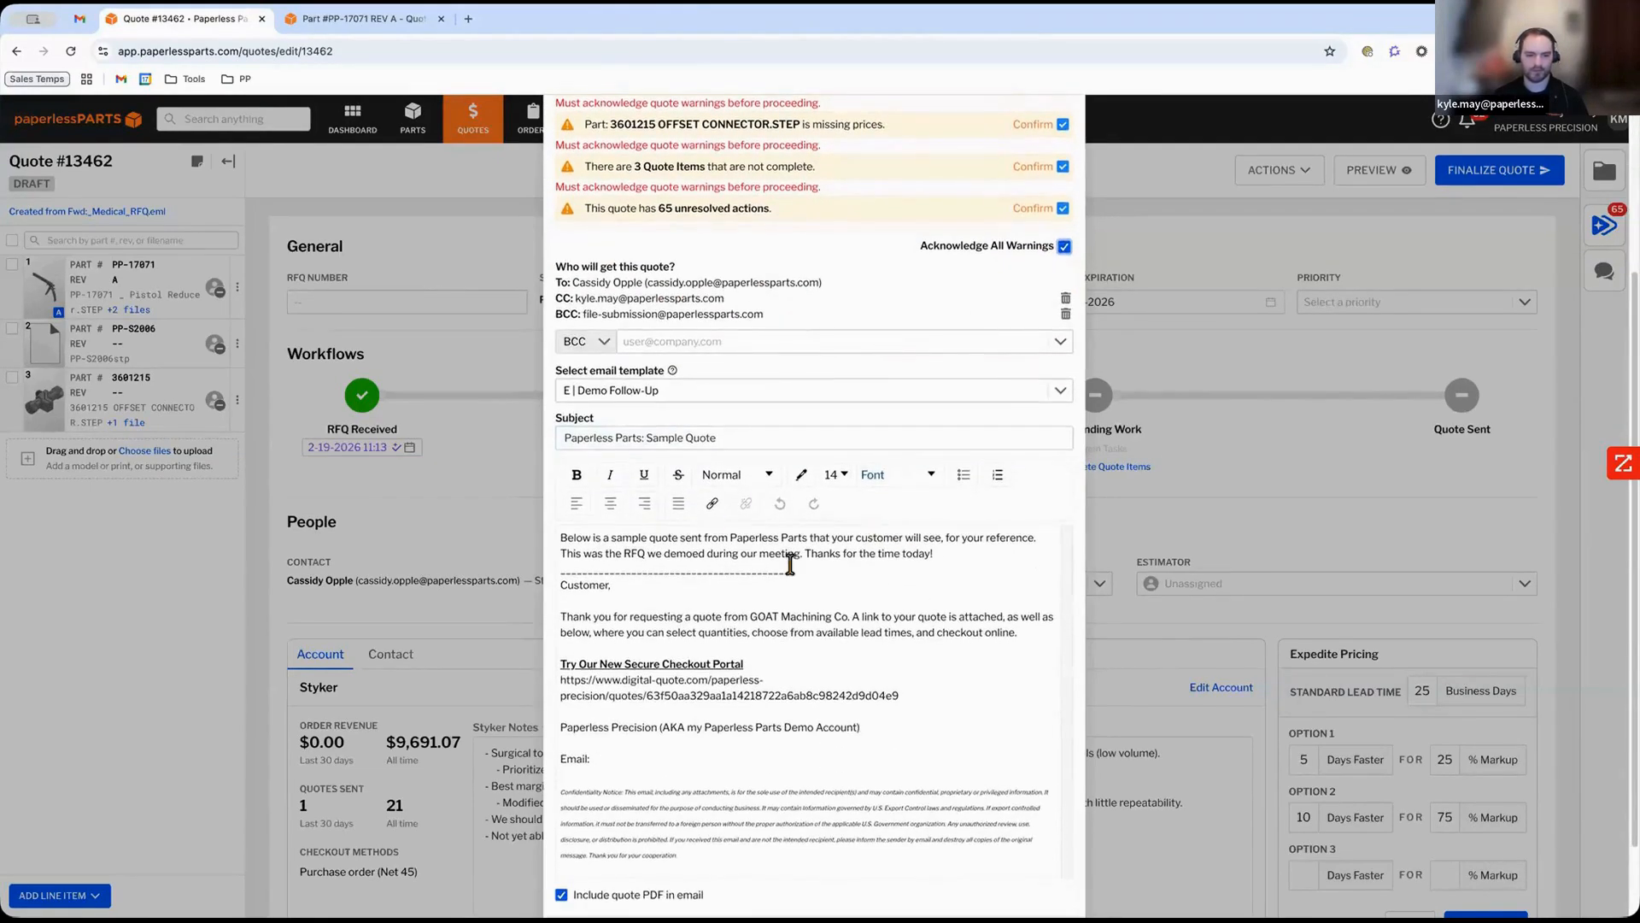
scroll(820, 586, down, 1)
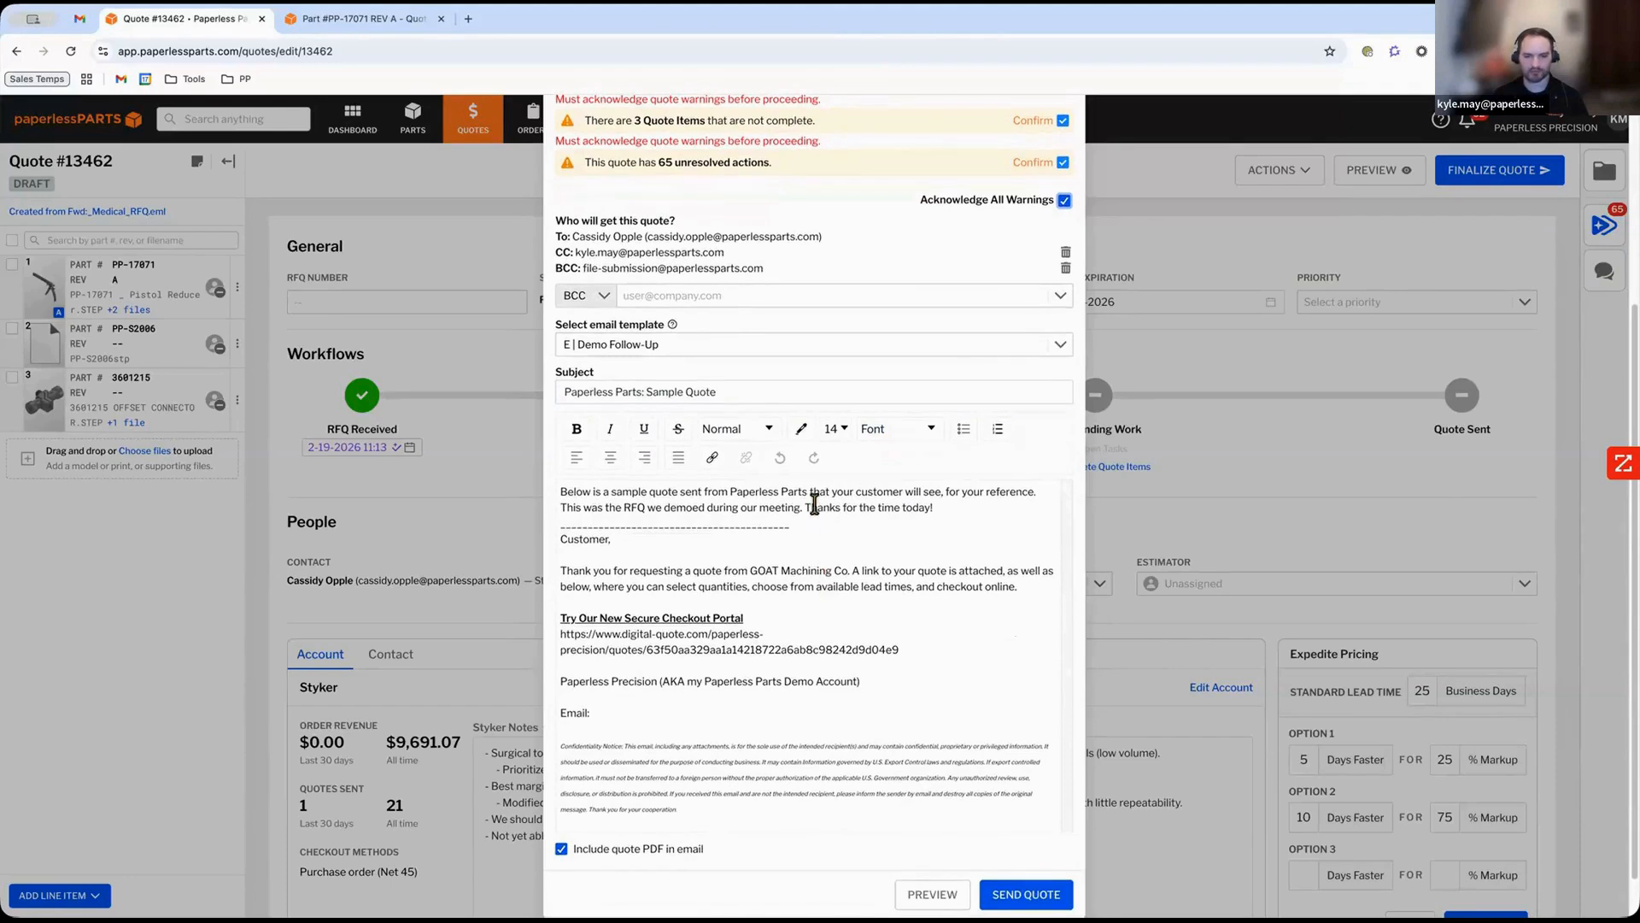
click(780, 350)
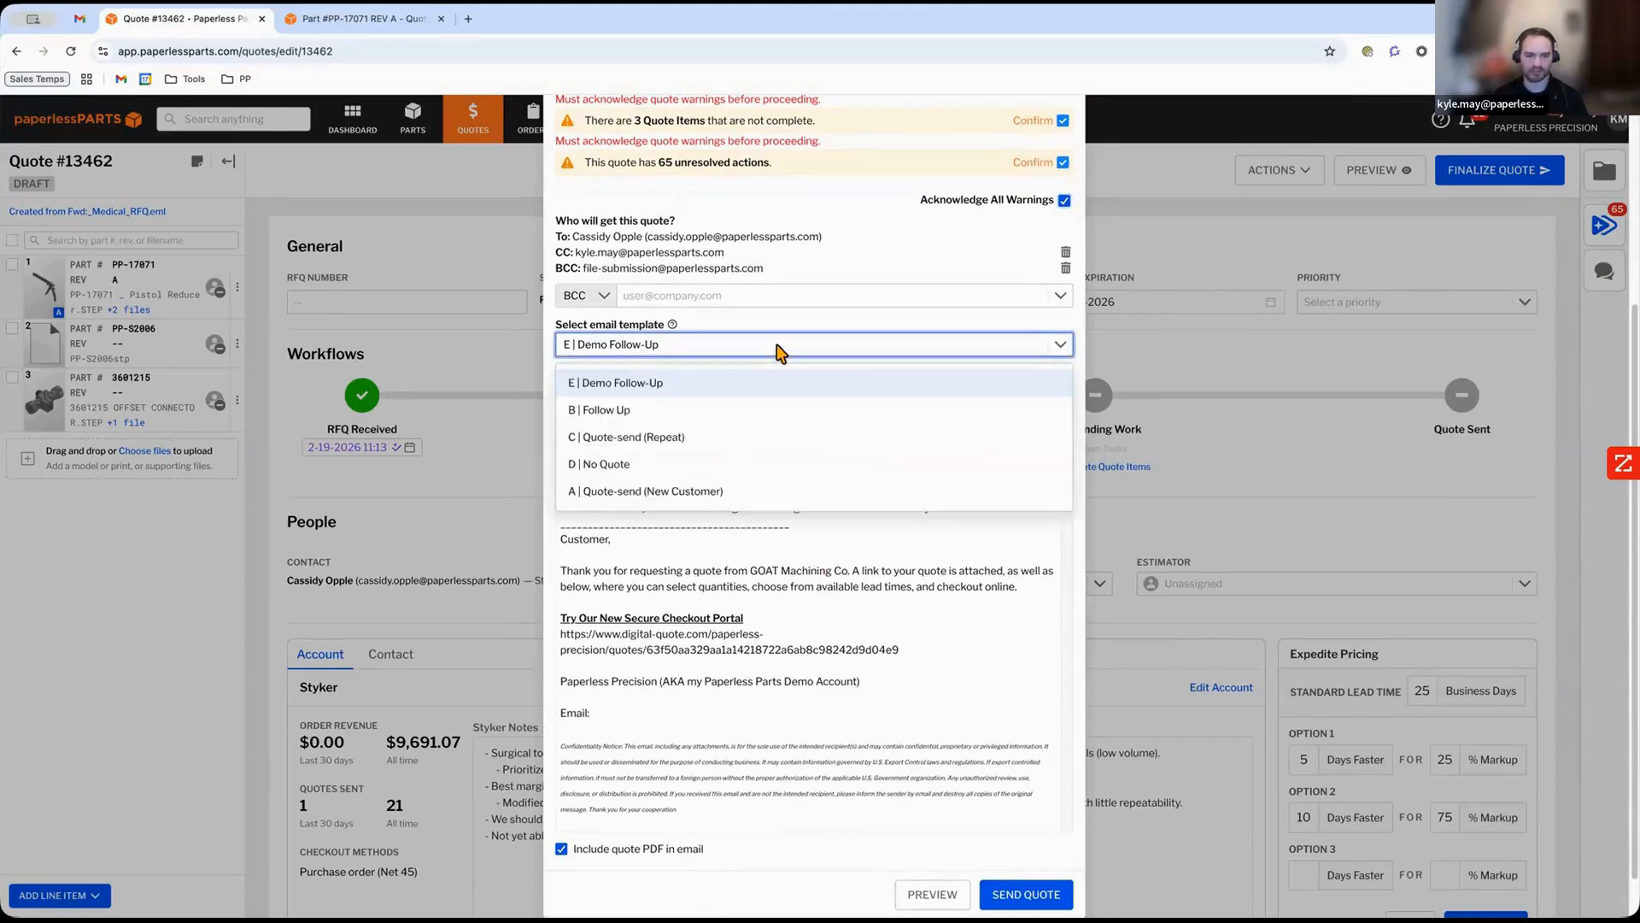
click(761, 446)
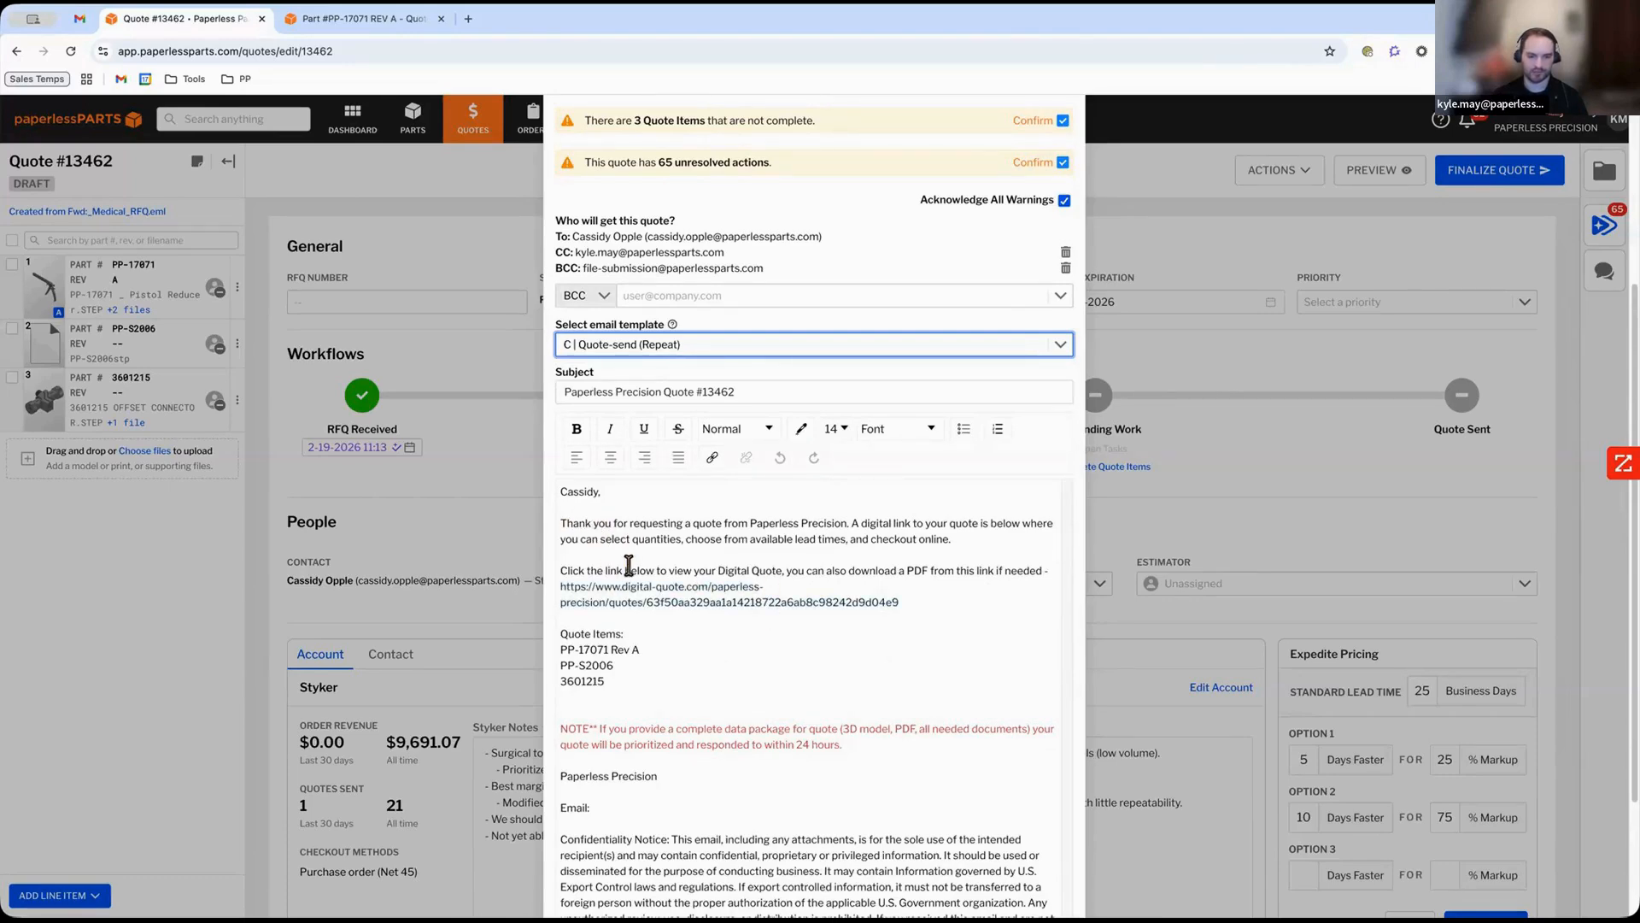
Open the customer preview of the quote and view the pistol reducer part in 3D.
scroll(629, 565, down, 3)
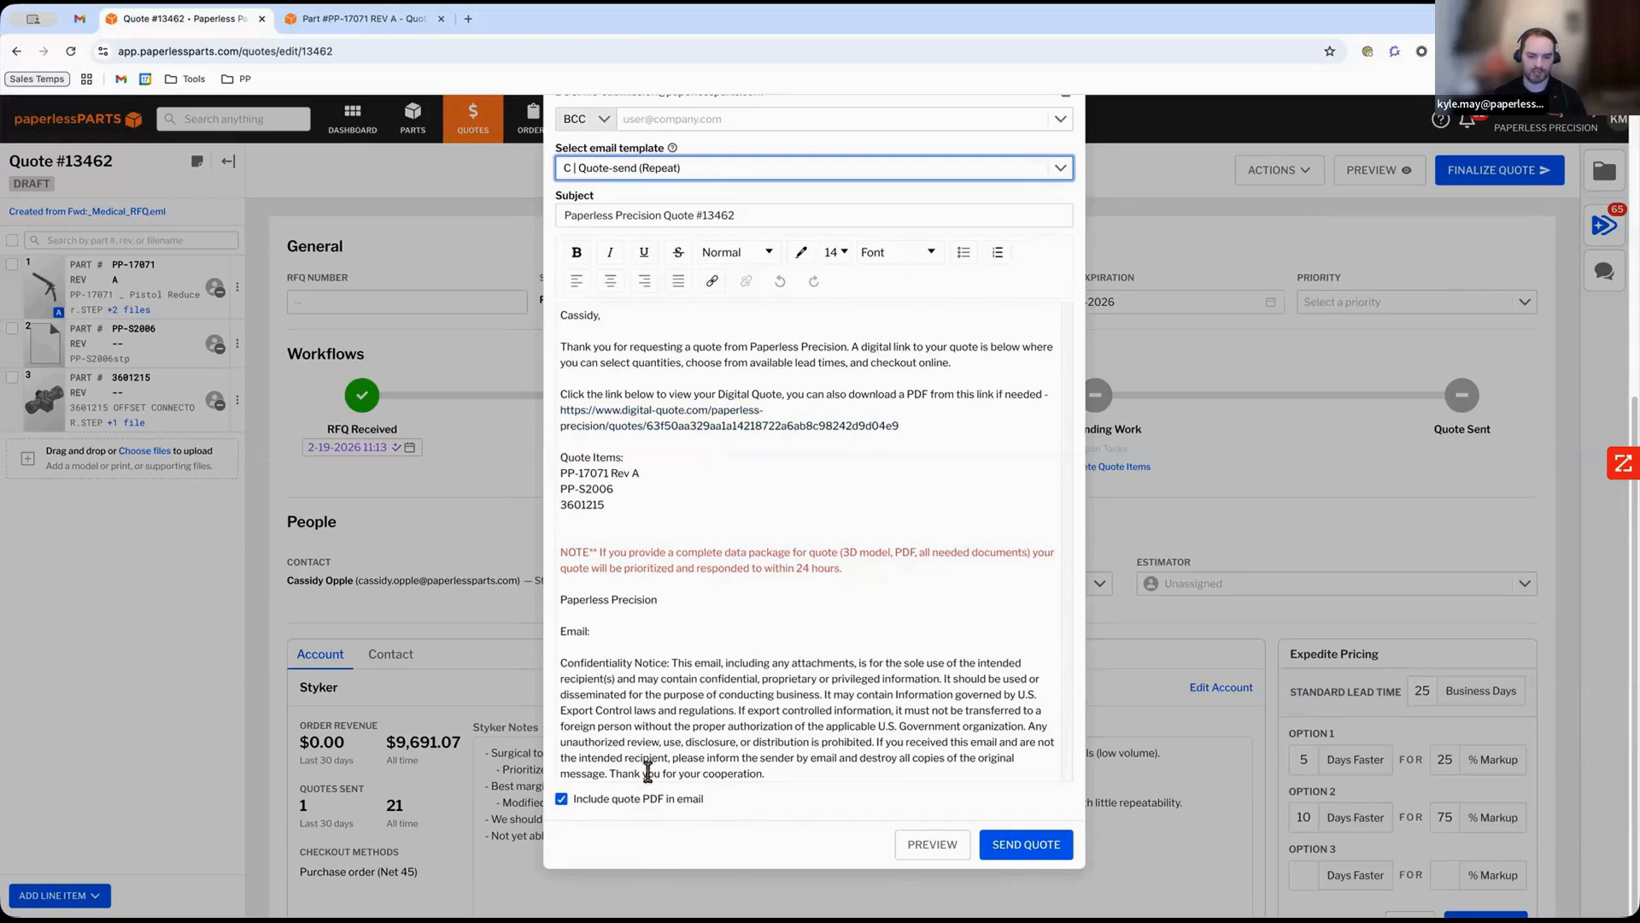
click(940, 844)
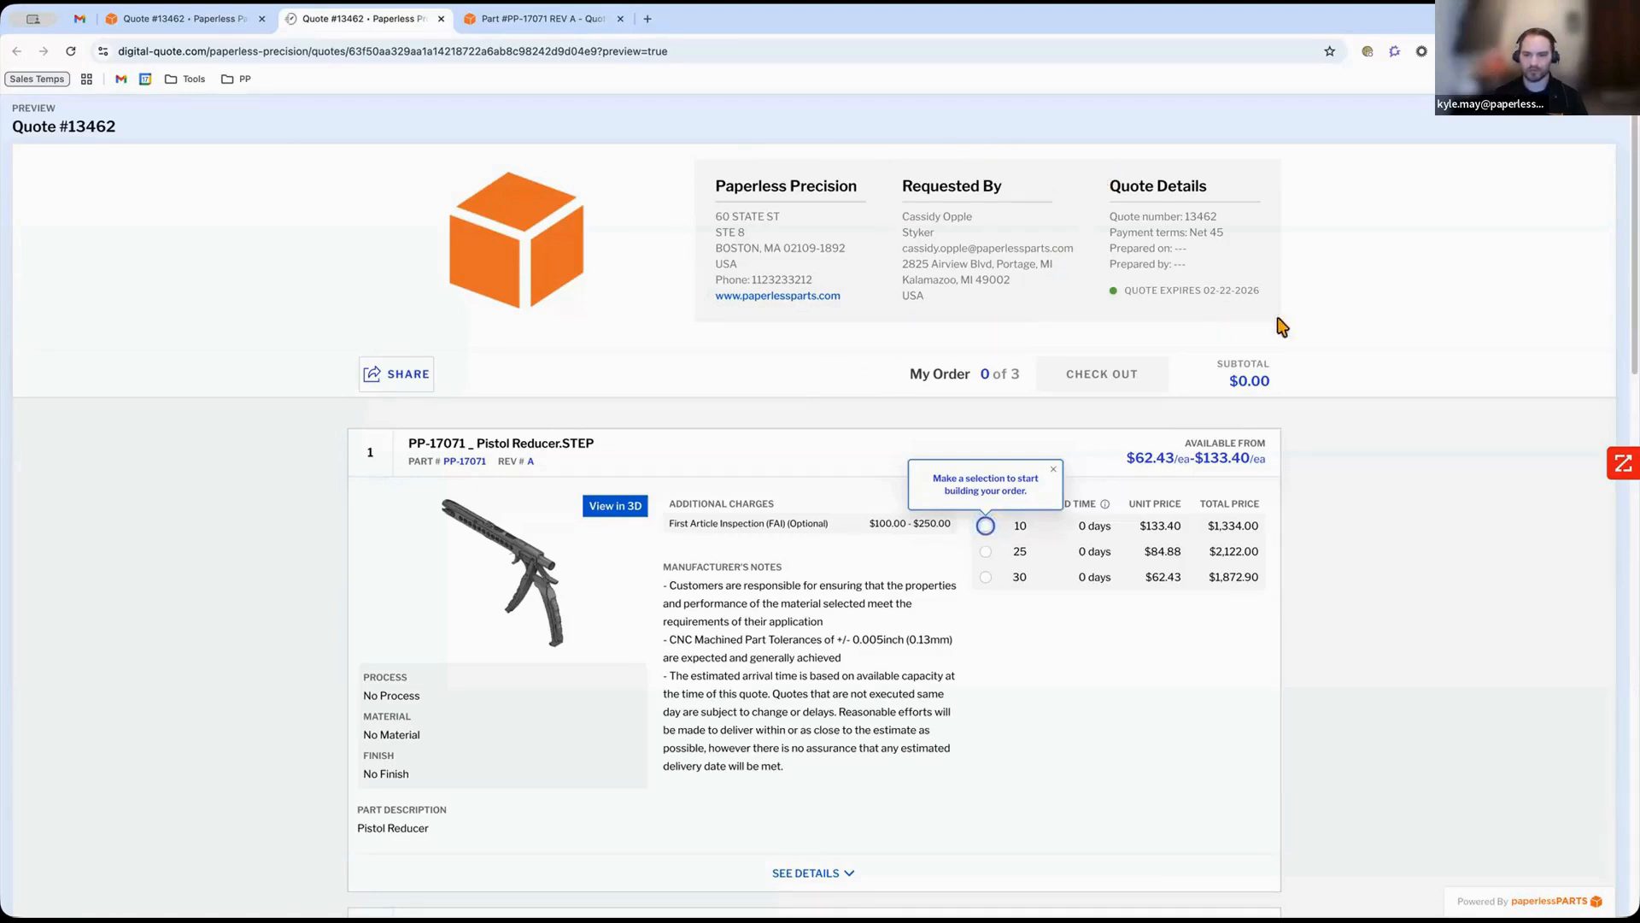
click(1052, 471)
scroll(879, 666, down, 3)
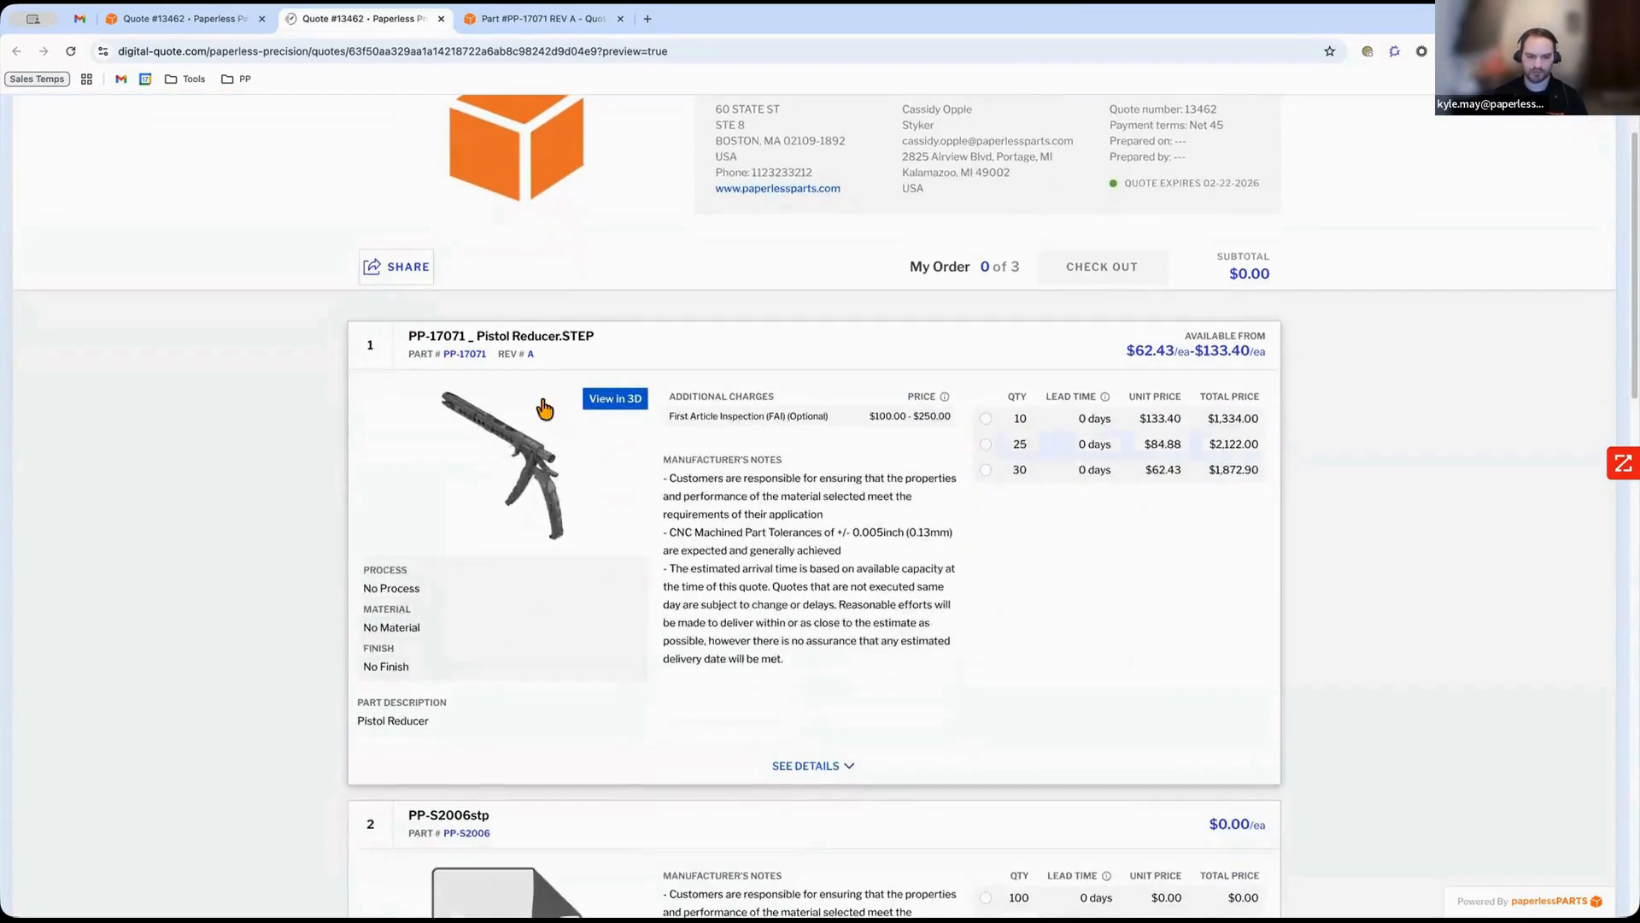
click(532, 501)
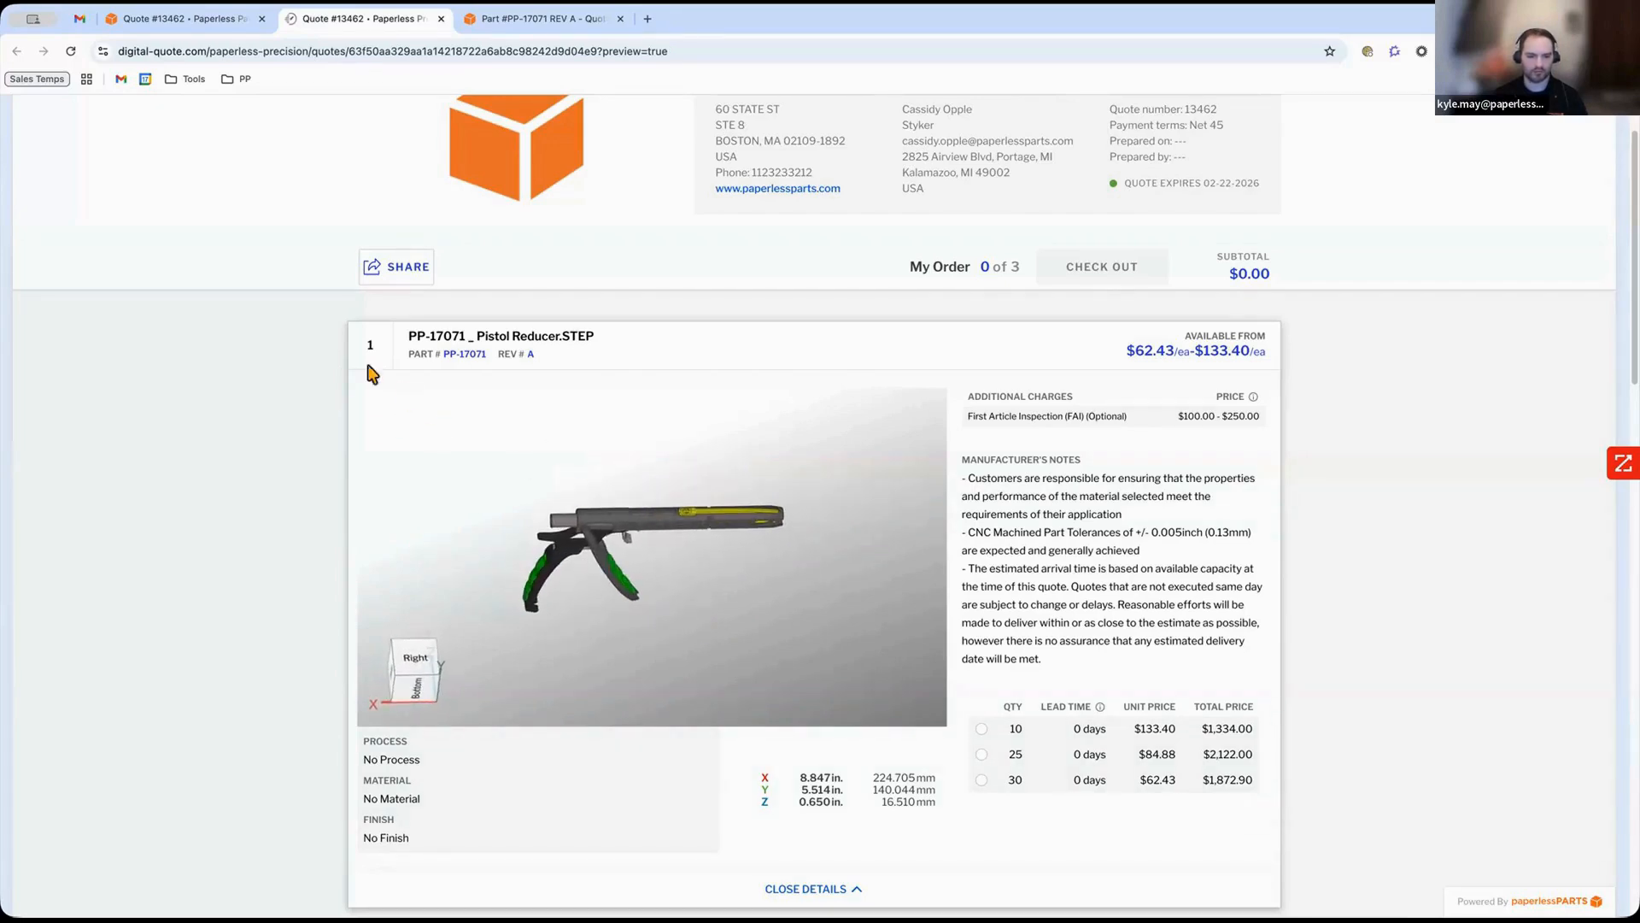
scroll(675, 690, down, 2)
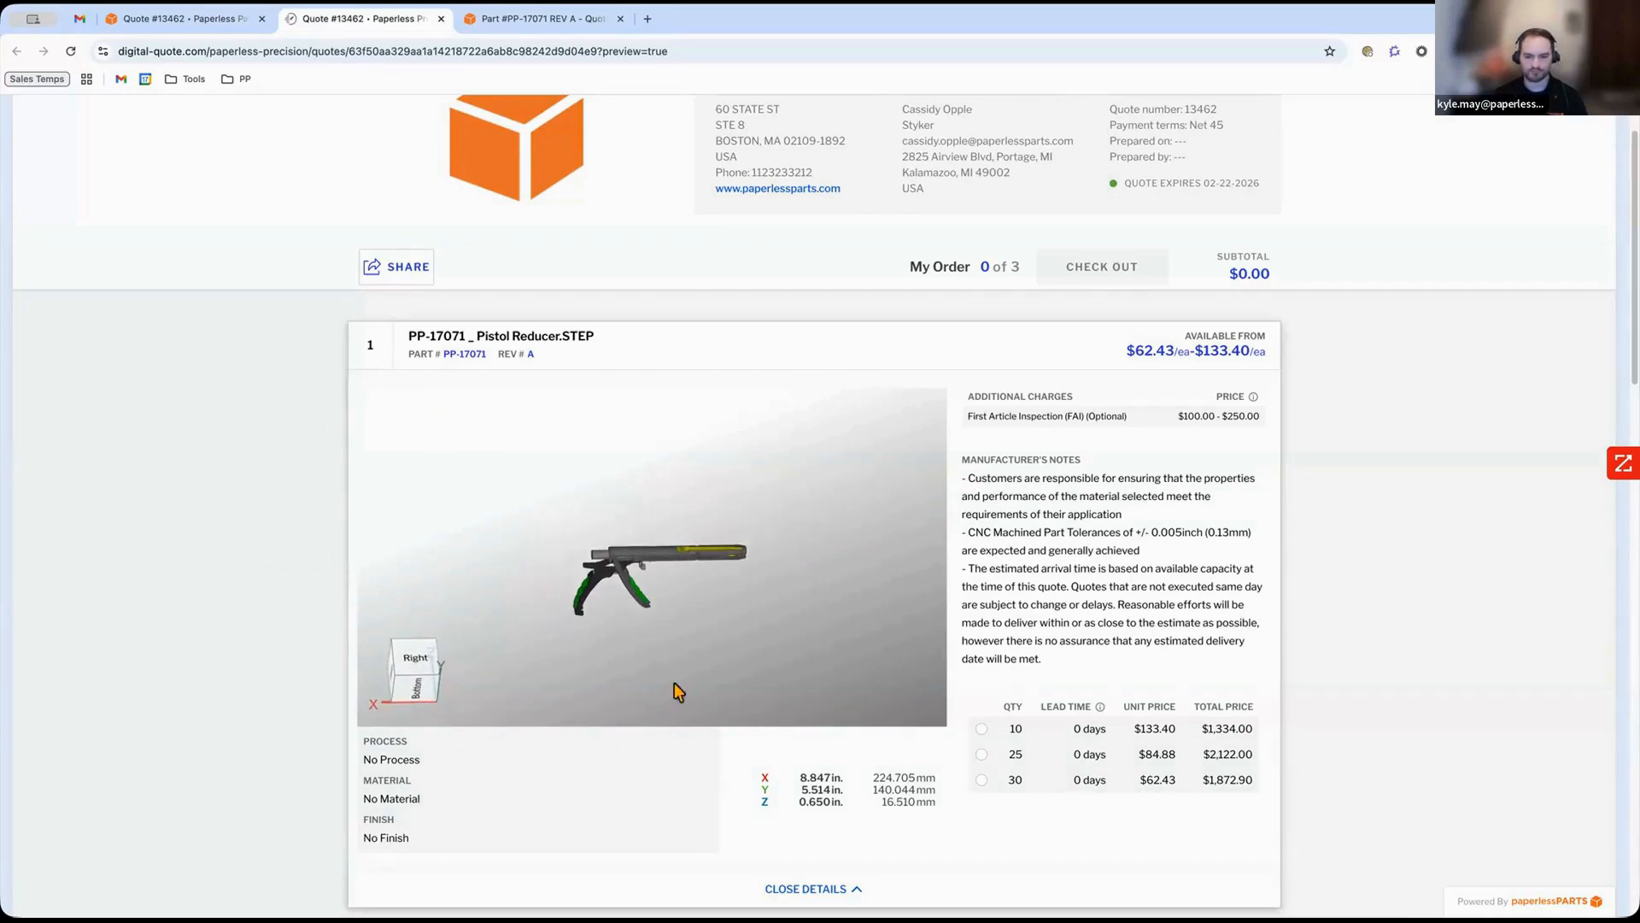
click(803, 888)
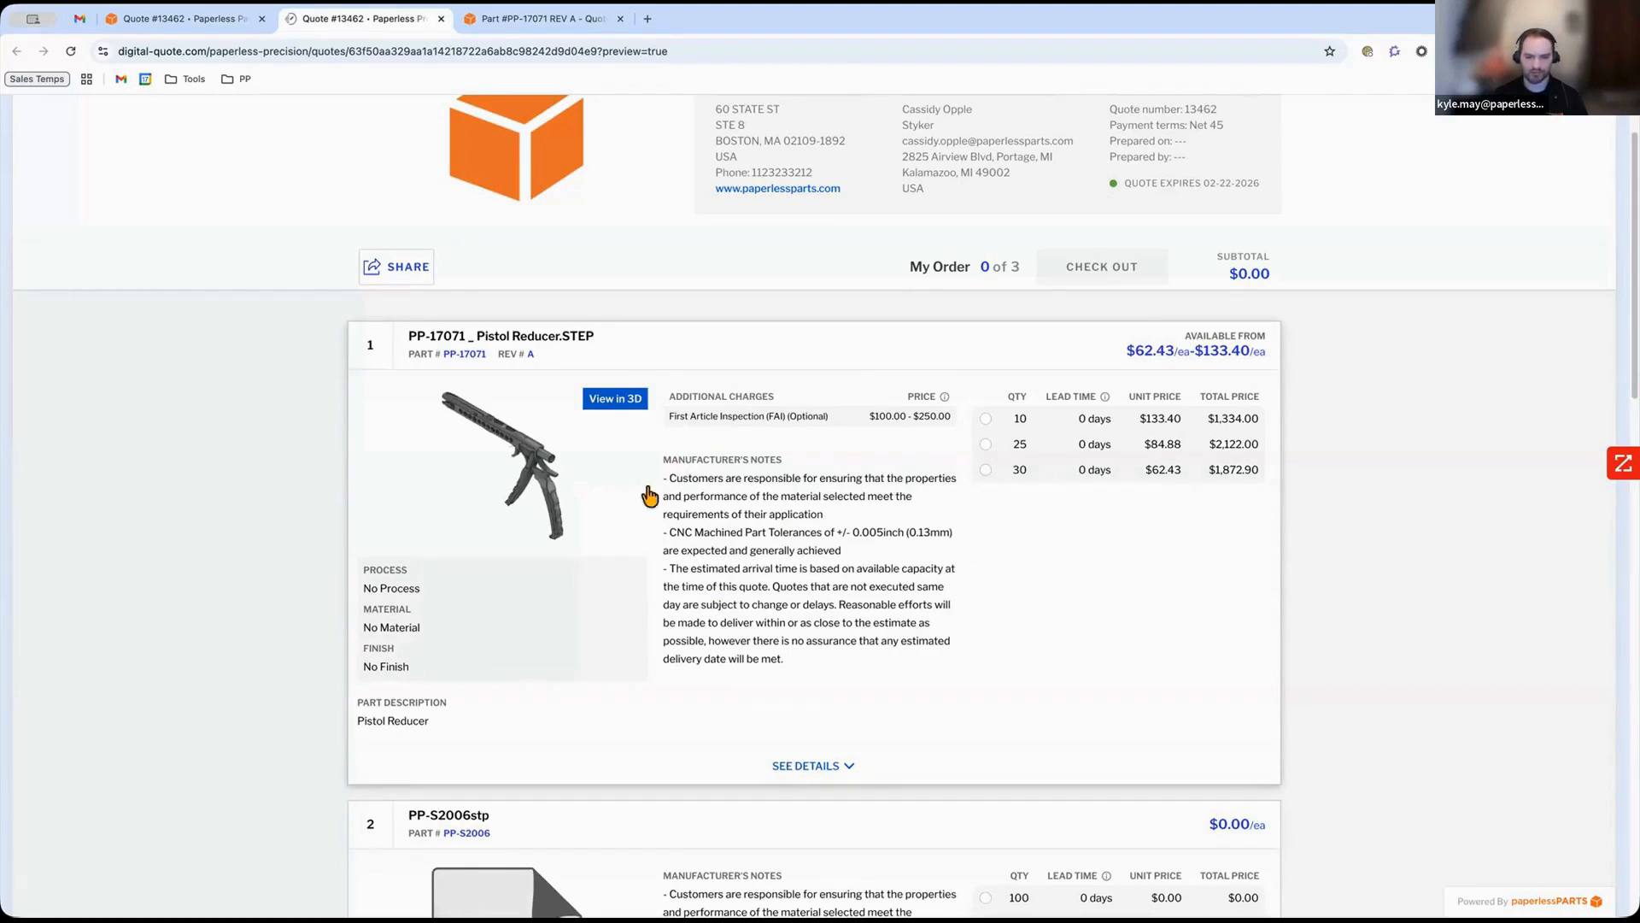
In the preview, select quantity 30 with the optional FAI charge and proceed to check out.
click(985, 470)
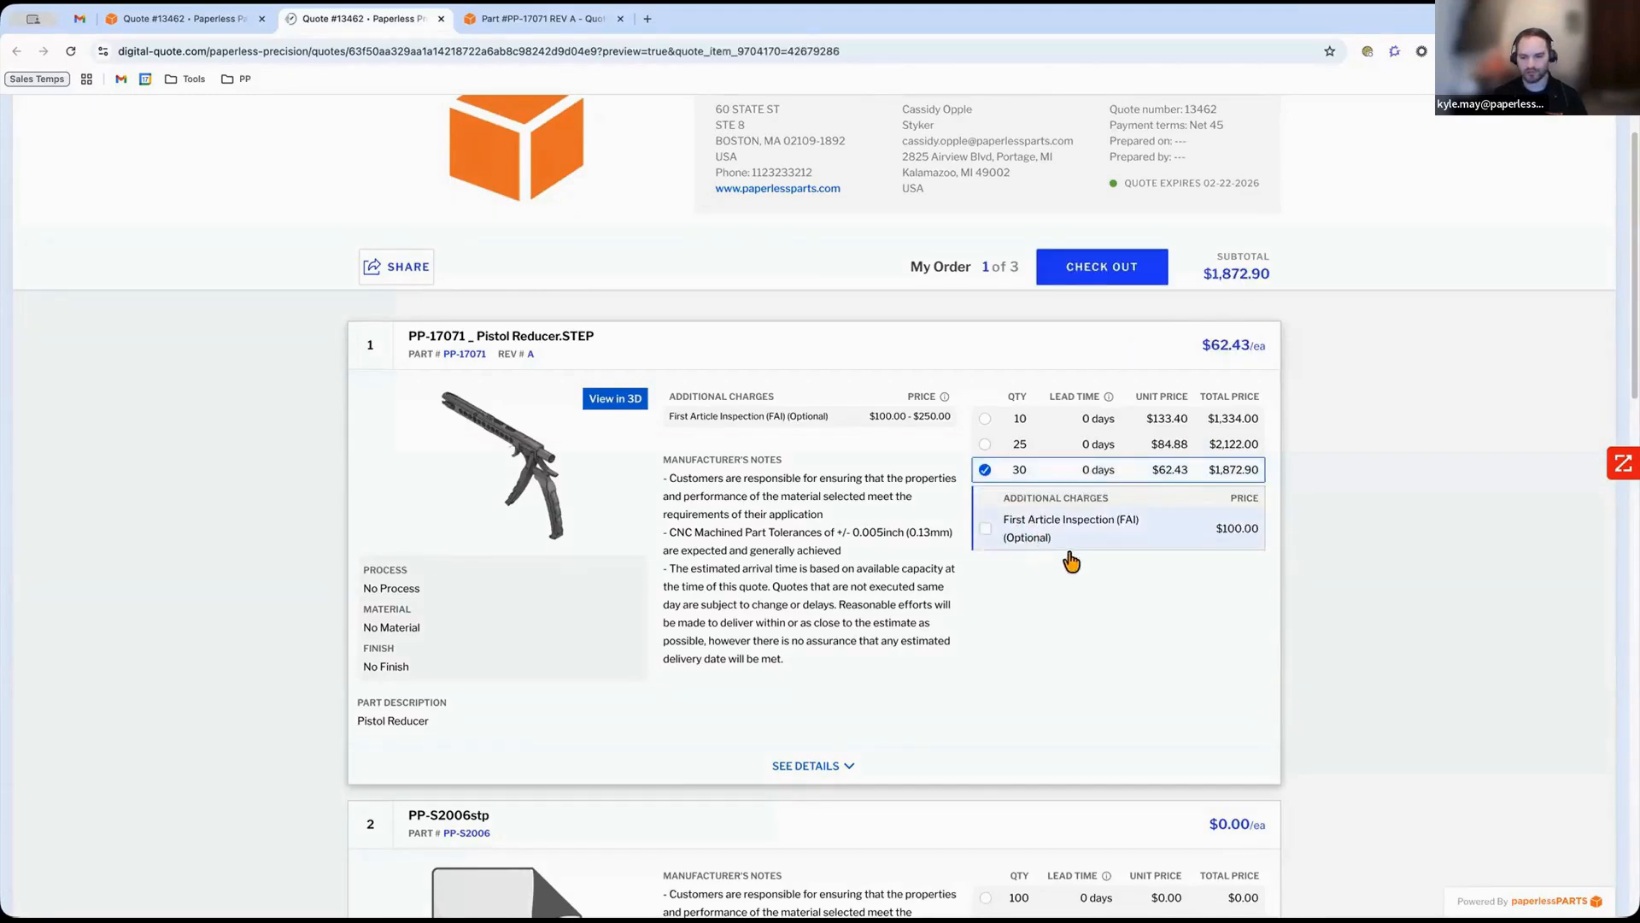
click(985, 528)
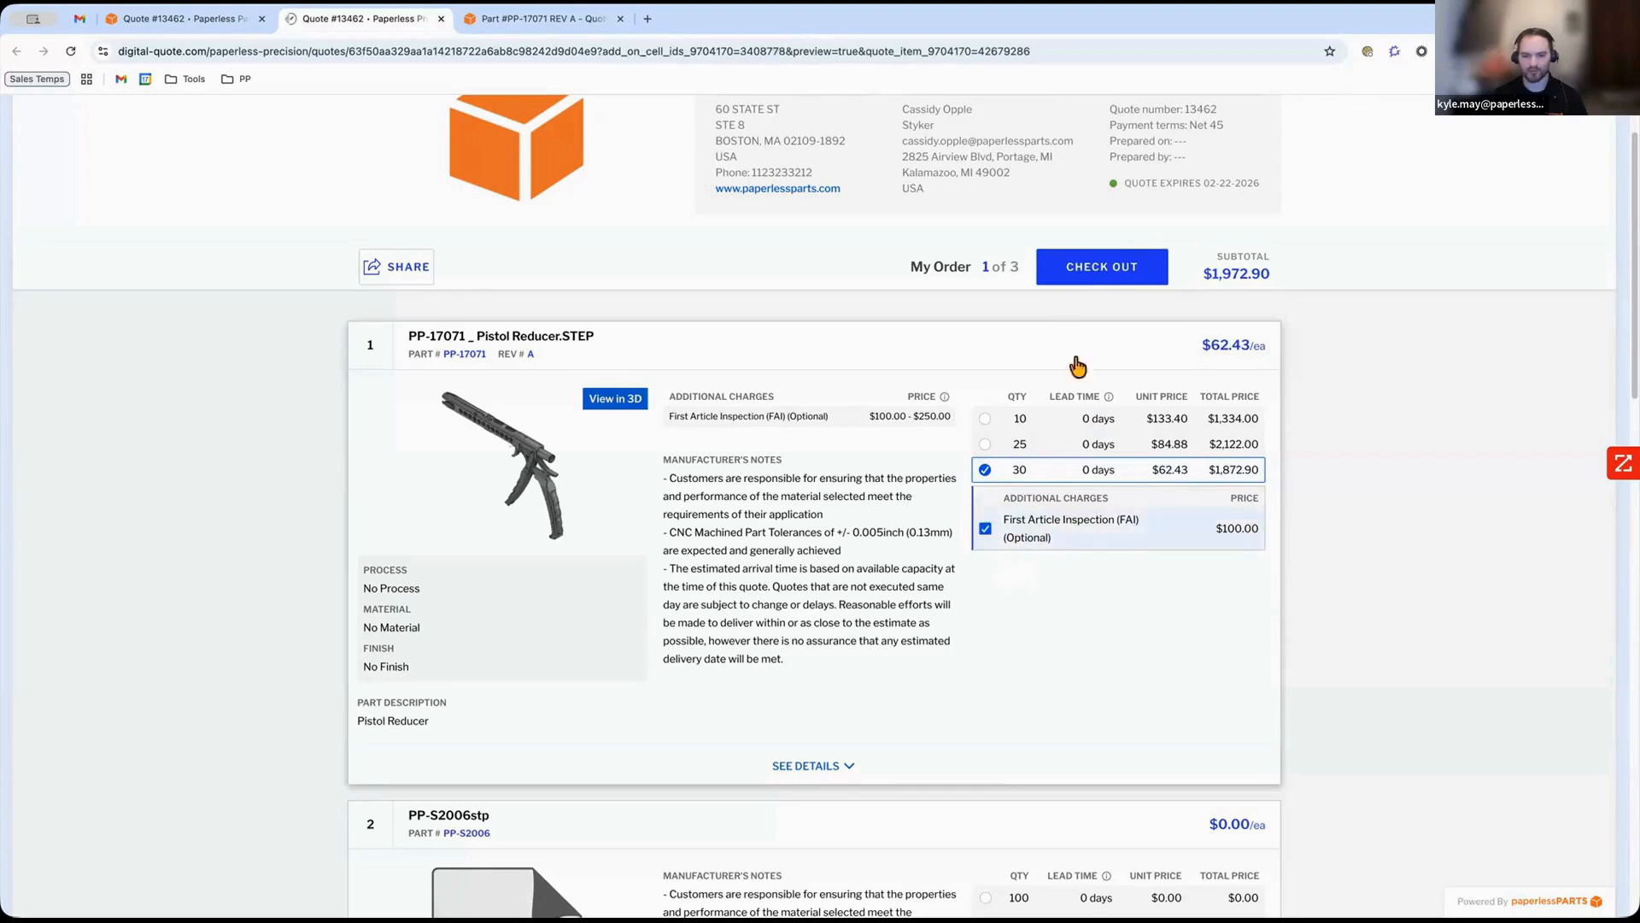
click(1084, 268)
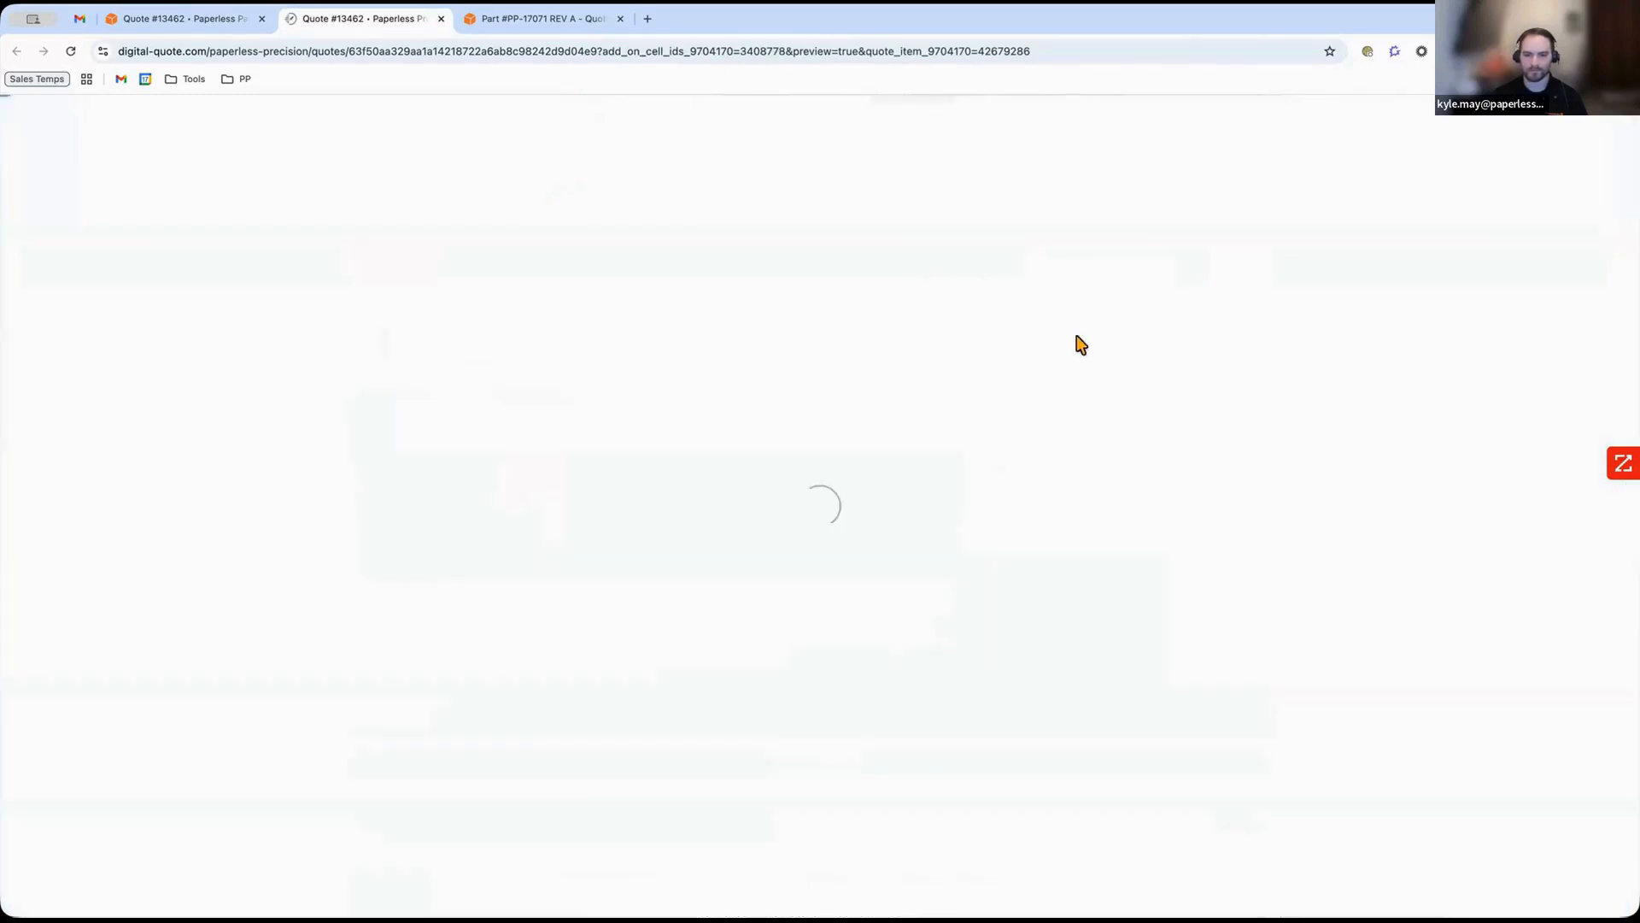